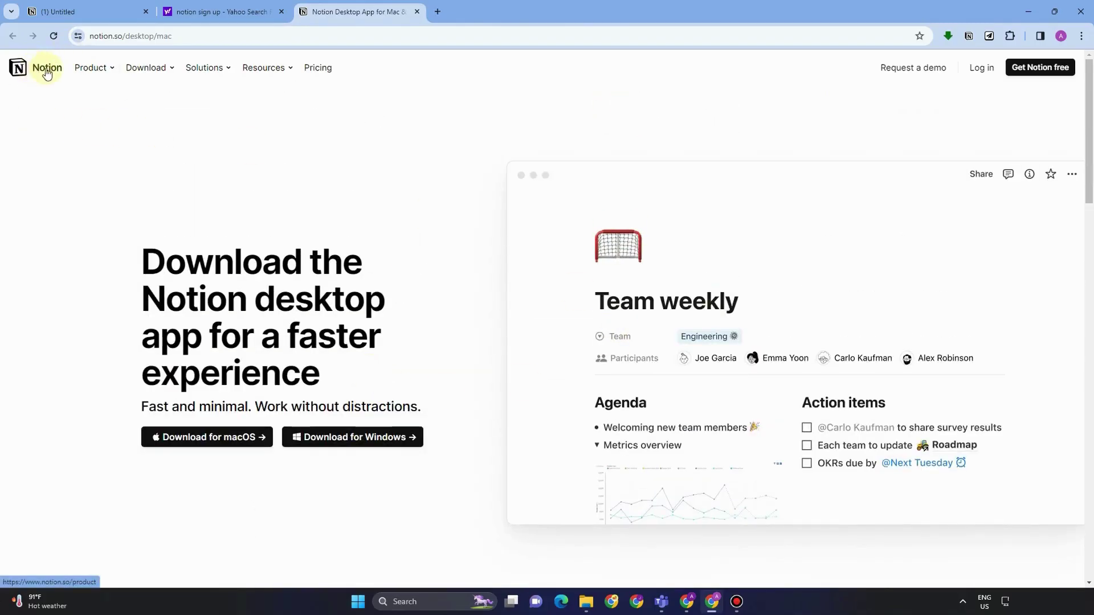
Step: Examine the Notion website's Product, Download, Solutions and Resources offerings and the content of the desktop app page
{"action": "mouse_move", "coordinate": [102, 73]}
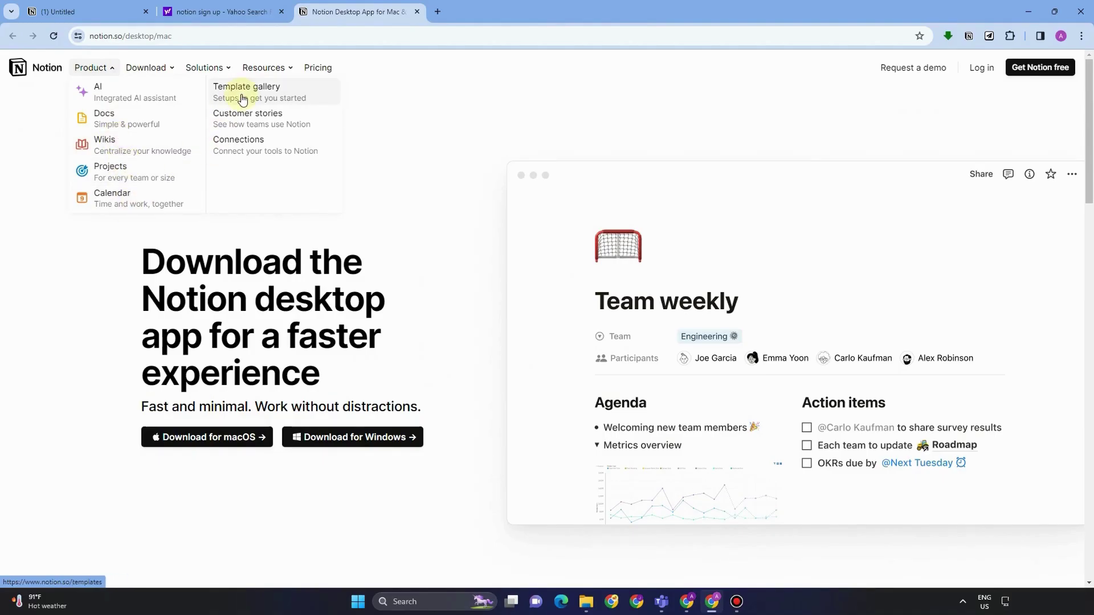
{"action": "mouse_move", "coordinate": [155, 70]}
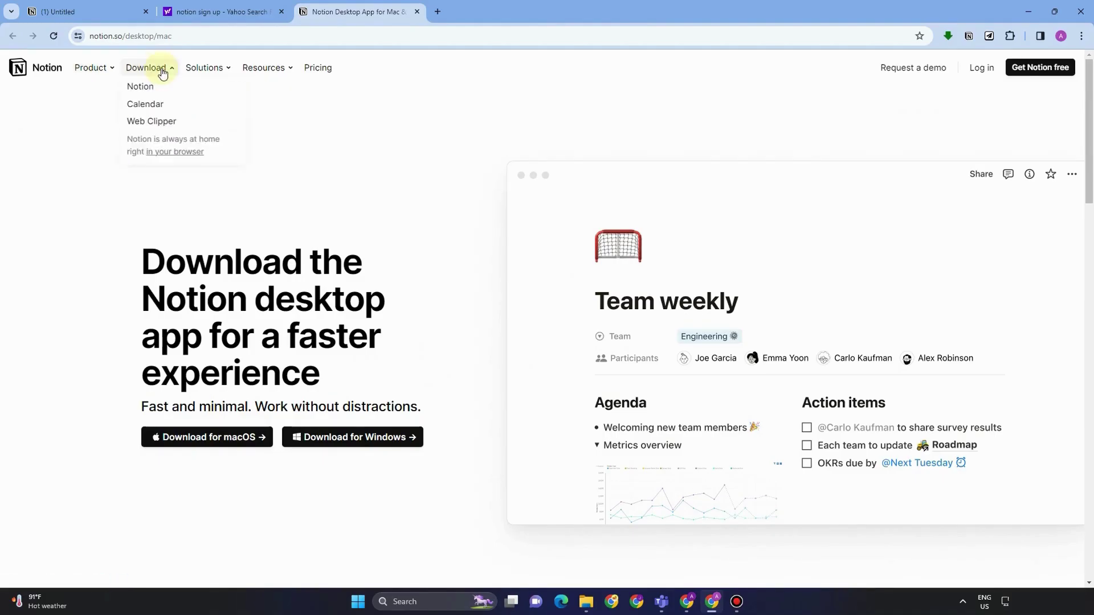
{"action": "mouse_move", "coordinate": [223, 72]}
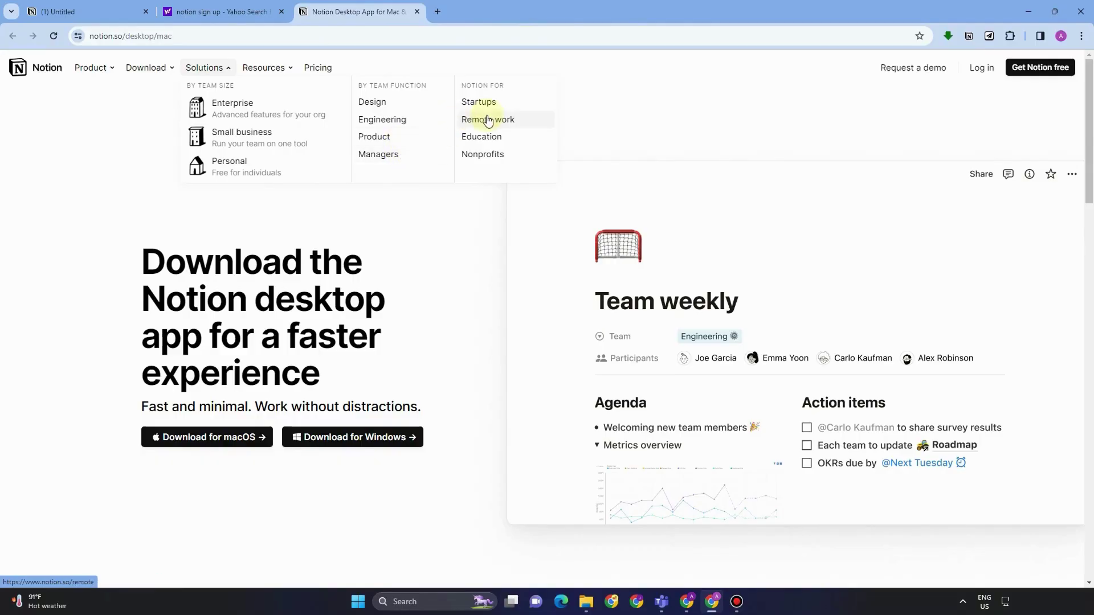
{"action": "mouse_move", "coordinate": [292, 74]}
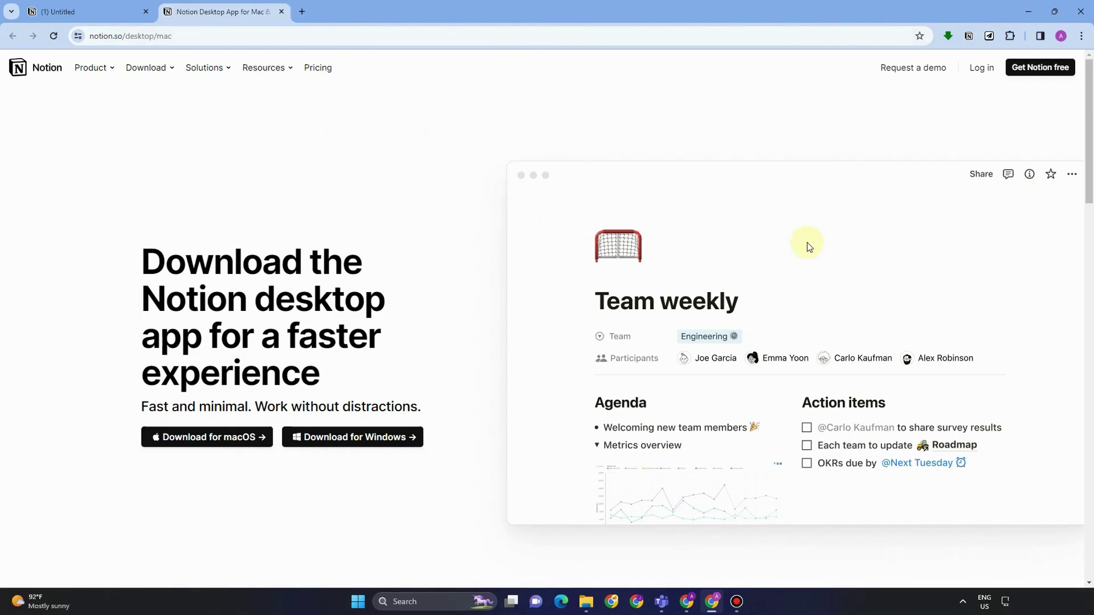
{"action": "scroll", "coordinate": [627, 301], "scroll_direction": "down", "scroll_amount": 1}
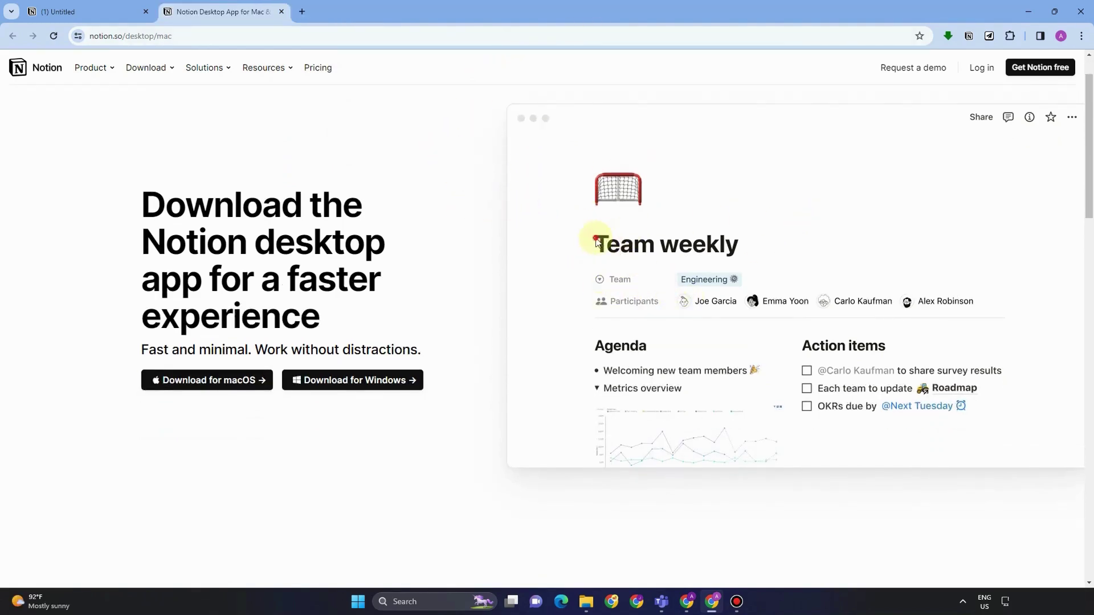
{"action": "scroll", "coordinate": [826, 363], "scroll_direction": "down", "scroll_amount": 10}
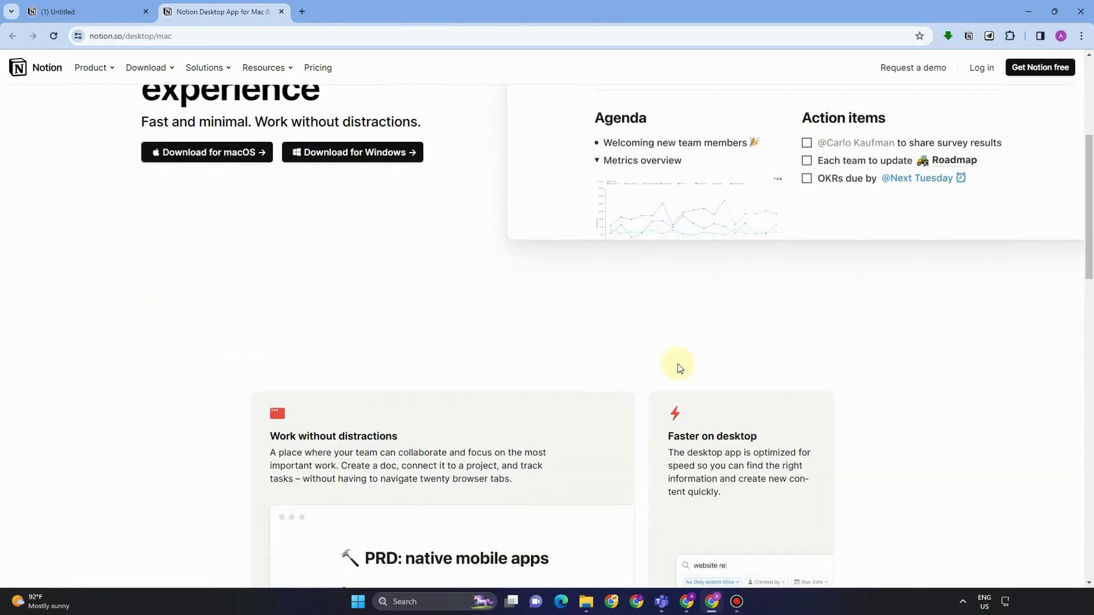
{"action": "scroll", "coordinate": [553, 366], "scroll_direction": "down", "scroll_amount": 8}
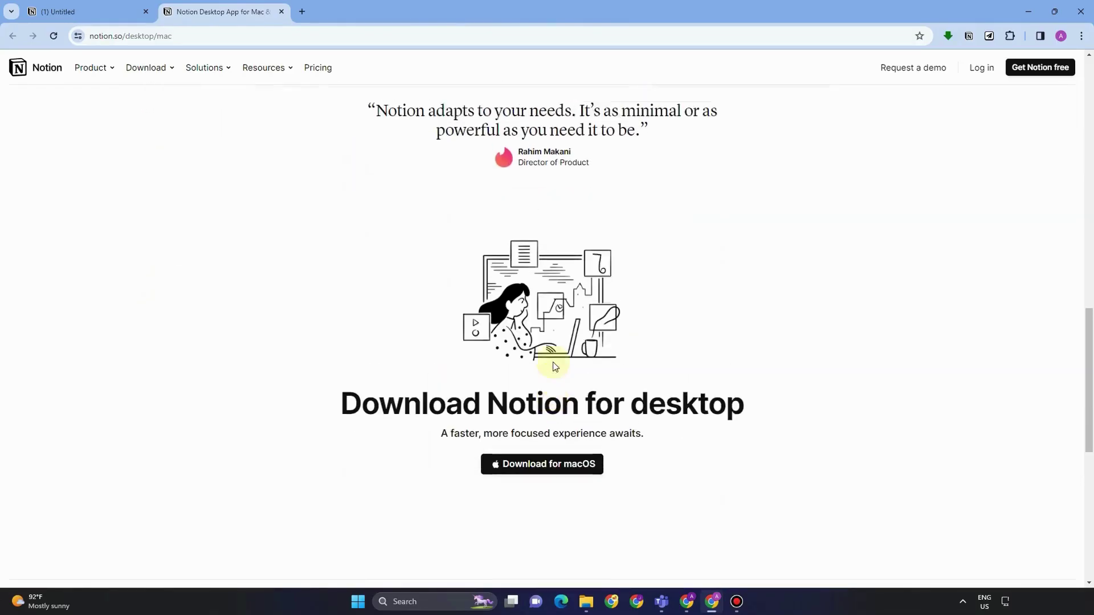
{"action": "scroll", "coordinate": [616, 371], "scroll_direction": "down", "scroll_amount": 3}
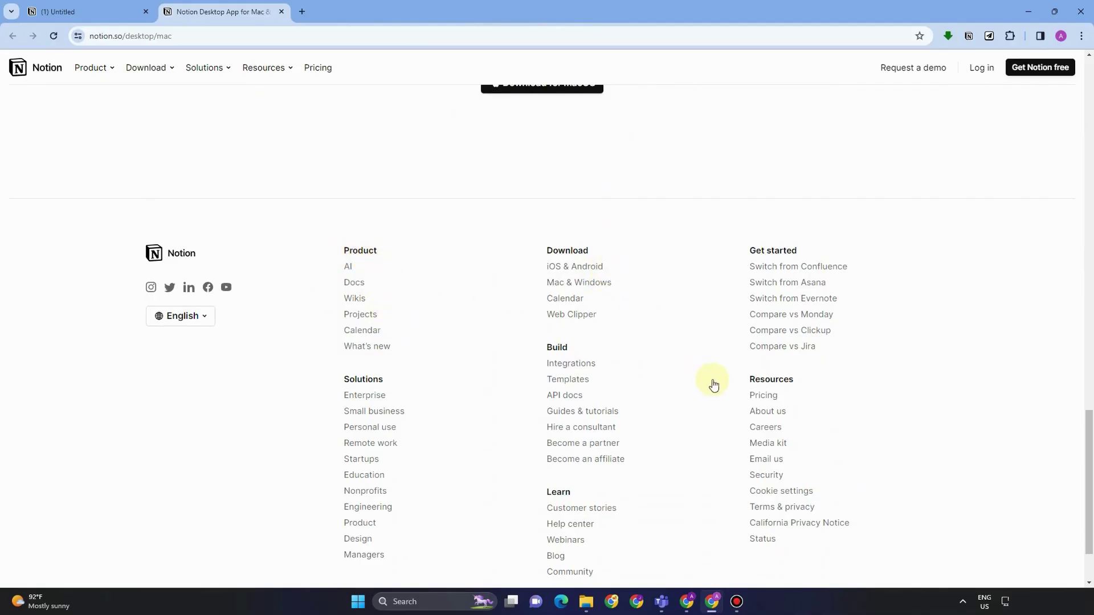
{"action": "scroll", "coordinate": [709, 382], "scroll_direction": "down", "scroll_amount": 1}
{"action": "scroll", "coordinate": [557, 337], "scroll_direction": "up", "scroll_amount": 10}
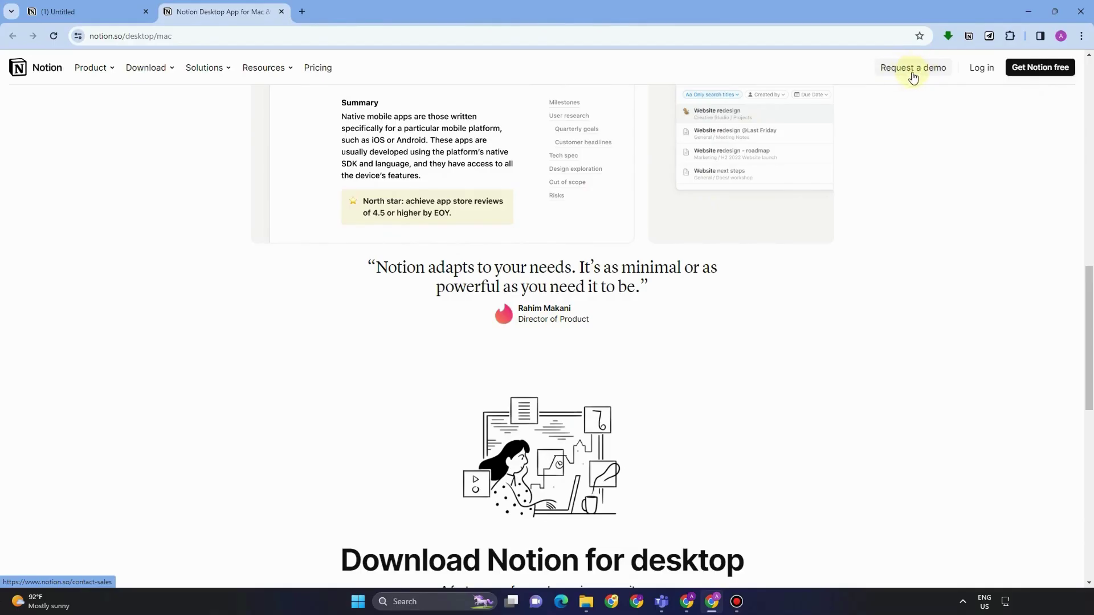
{"action": "left_click", "coordinate": [1024, 70]}
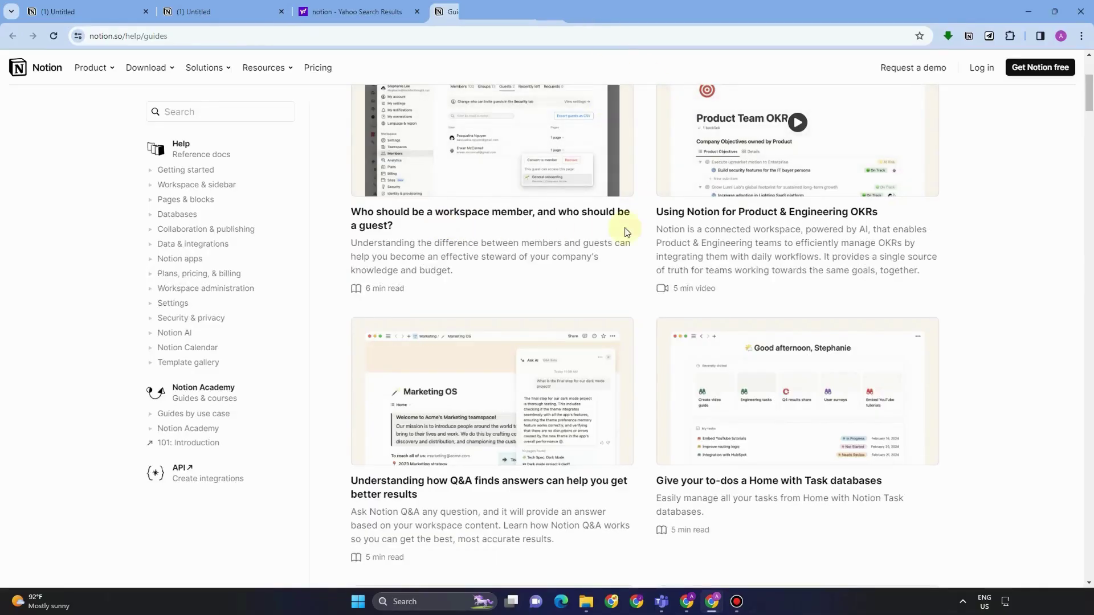
Step: Look through the articles and videos listed in Notion's Guides collection
{"action": "scroll", "coordinate": [557, 231], "scroll_direction": "up", "scroll_amount": 3}
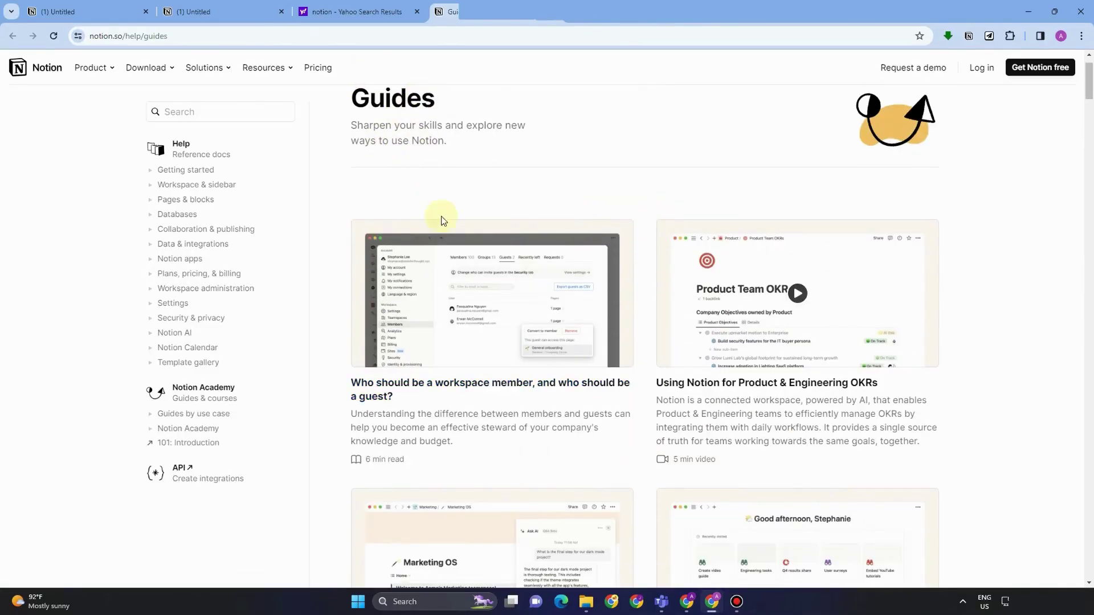
{"action": "scroll", "coordinate": [439, 240], "scroll_direction": "down", "scroll_amount": 2}
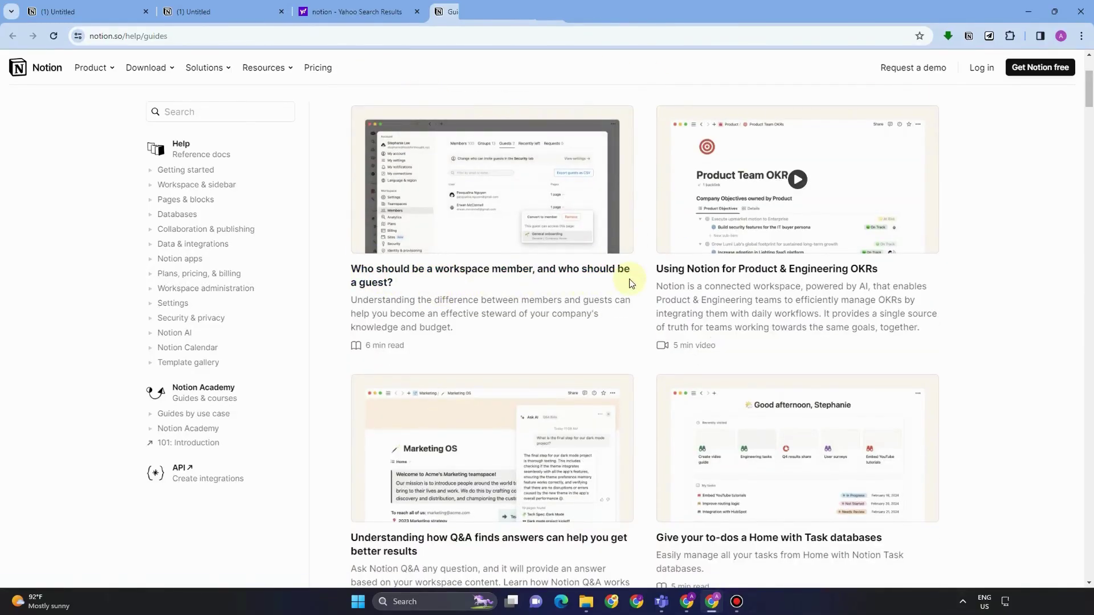
{"action": "scroll", "coordinate": [678, 250], "scroll_direction": "down", "scroll_amount": 1}
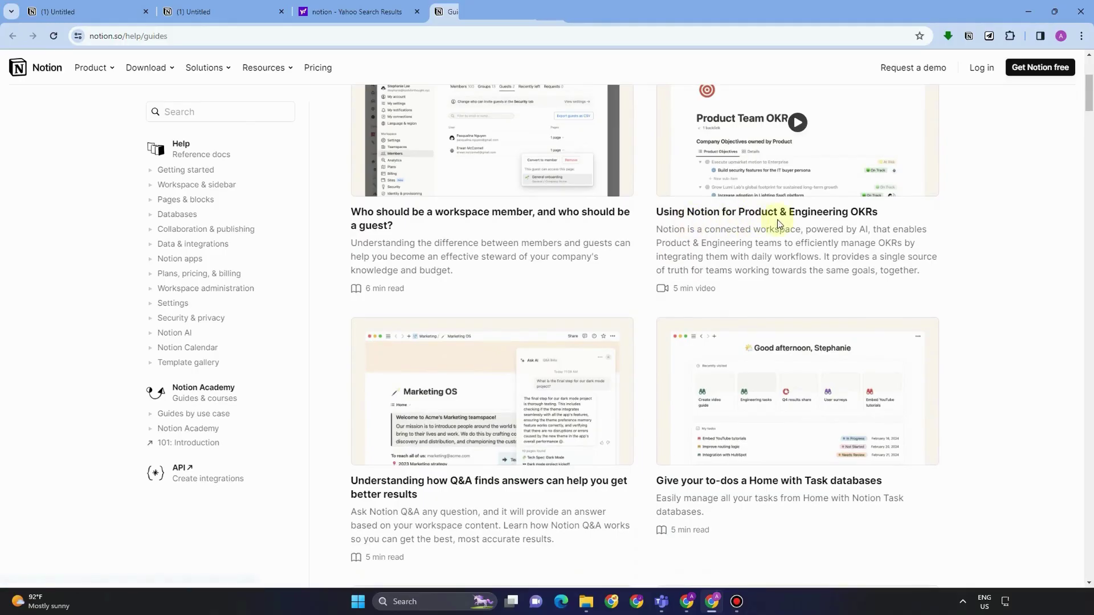
{"action": "scroll", "coordinate": [821, 264], "scroll_direction": "down", "scroll_amount": 3}
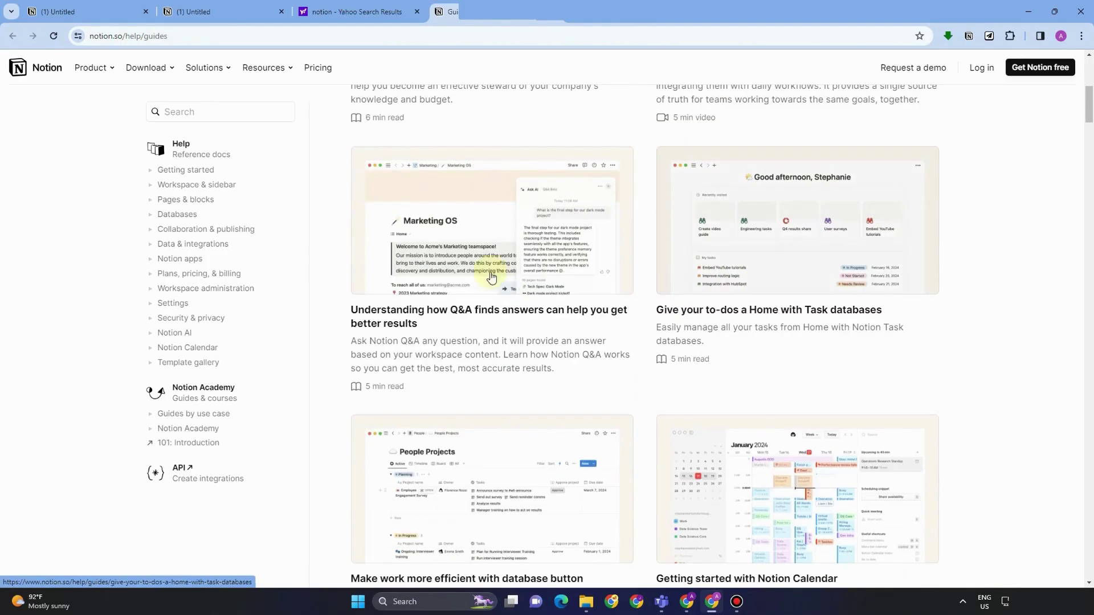
{"action": "scroll", "coordinate": [617, 337], "scroll_direction": "down", "scroll_amount": 2}
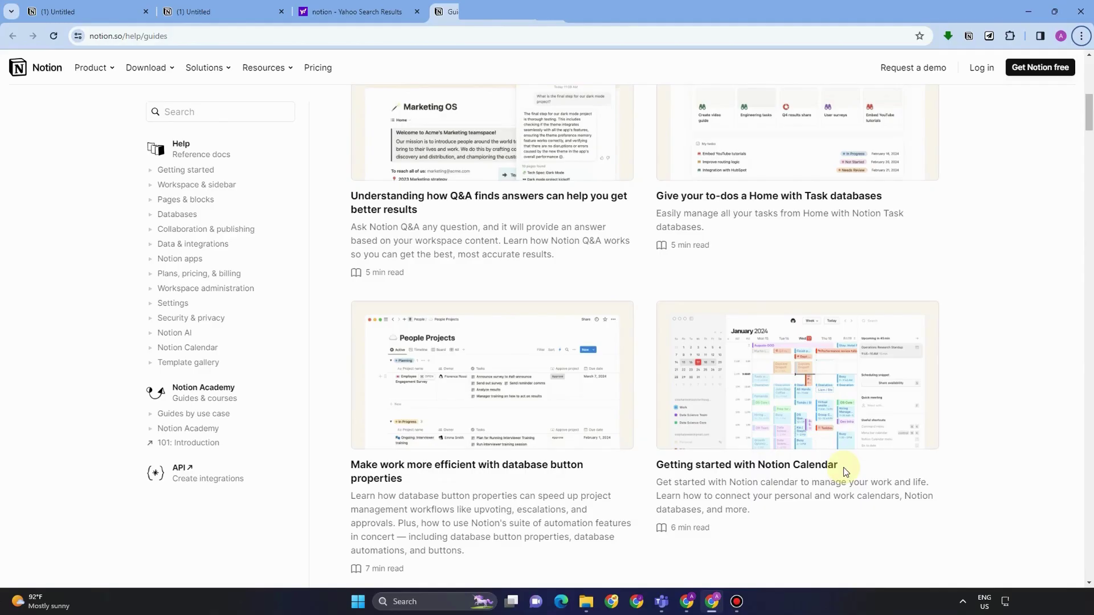
{"action": "scroll", "coordinate": [843, 467], "scroll_direction": "down", "scroll_amount": 3}
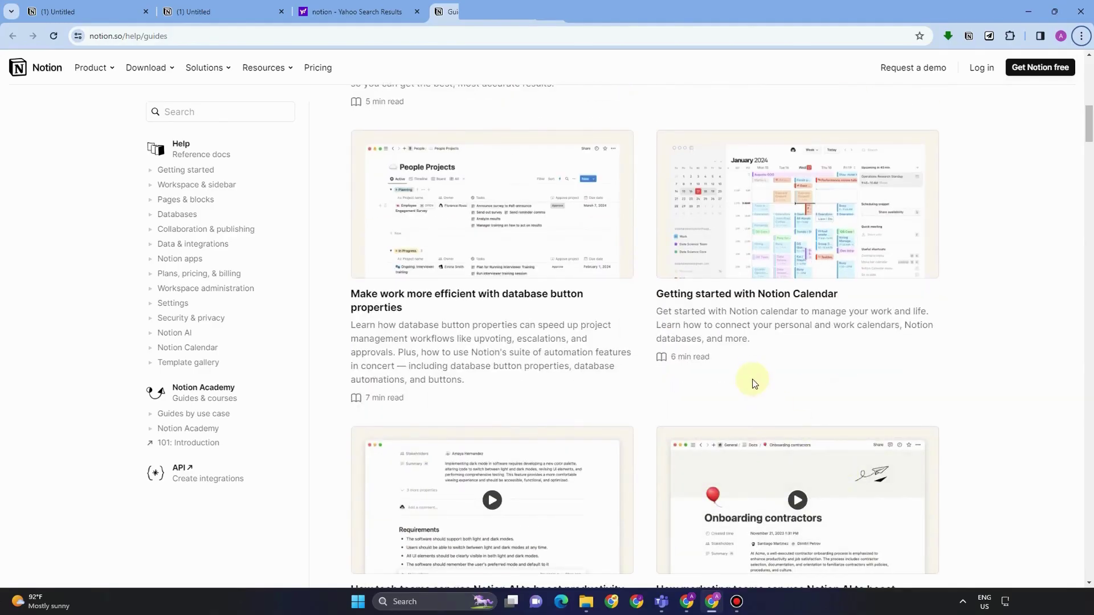
{"action": "scroll", "coordinate": [752, 382], "scroll_direction": "down", "scroll_amount": 2}
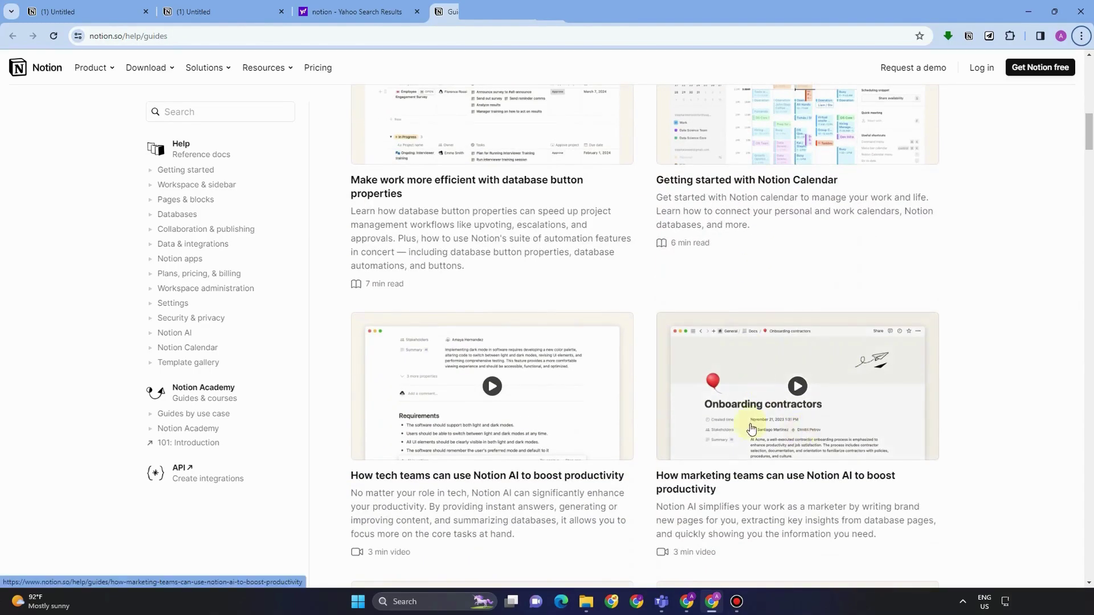
{"action": "scroll", "coordinate": [785, 433], "scroll_direction": "down", "scroll_amount": 6}
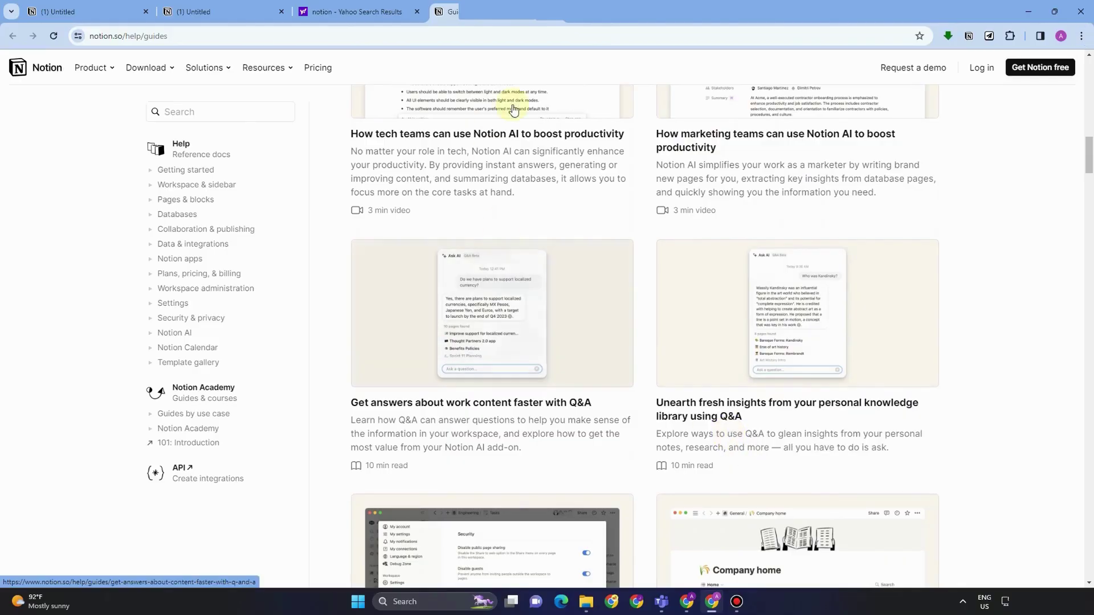
{"action": "scroll", "coordinate": [891, 294], "scroll_direction": "down", "scroll_amount": 4}
{"action": "scroll", "coordinate": [891, 292], "scroll_direction": "down", "scroll_amount": 6}
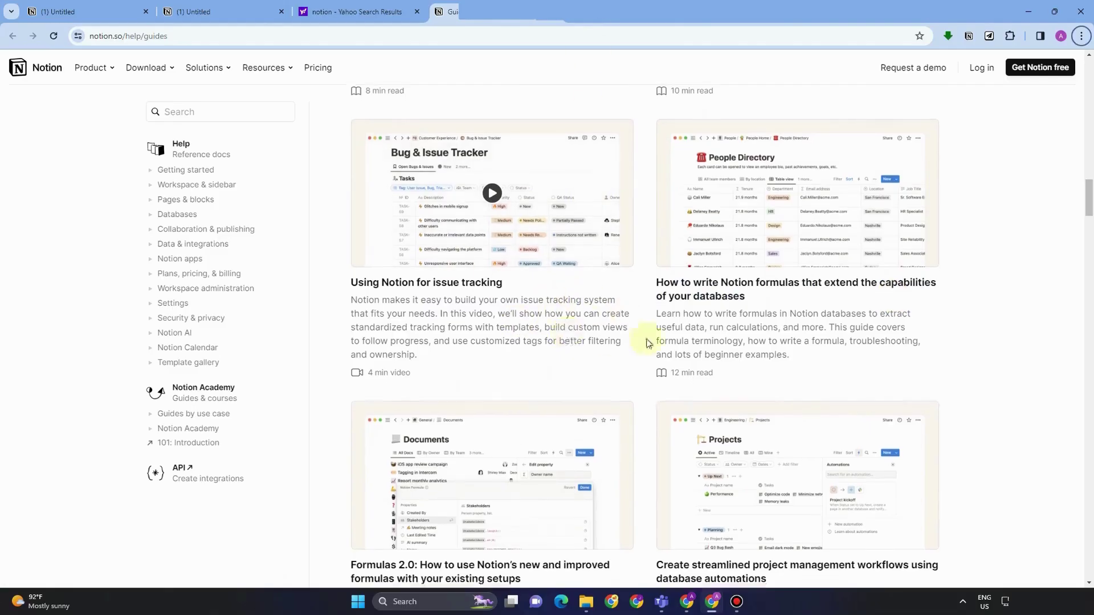
{"action": "scroll", "coordinate": [655, 342], "scroll_direction": "down", "scroll_amount": 10}
{"action": "scroll", "coordinate": [689, 342], "scroll_direction": "down", "scroll_amount": 5}
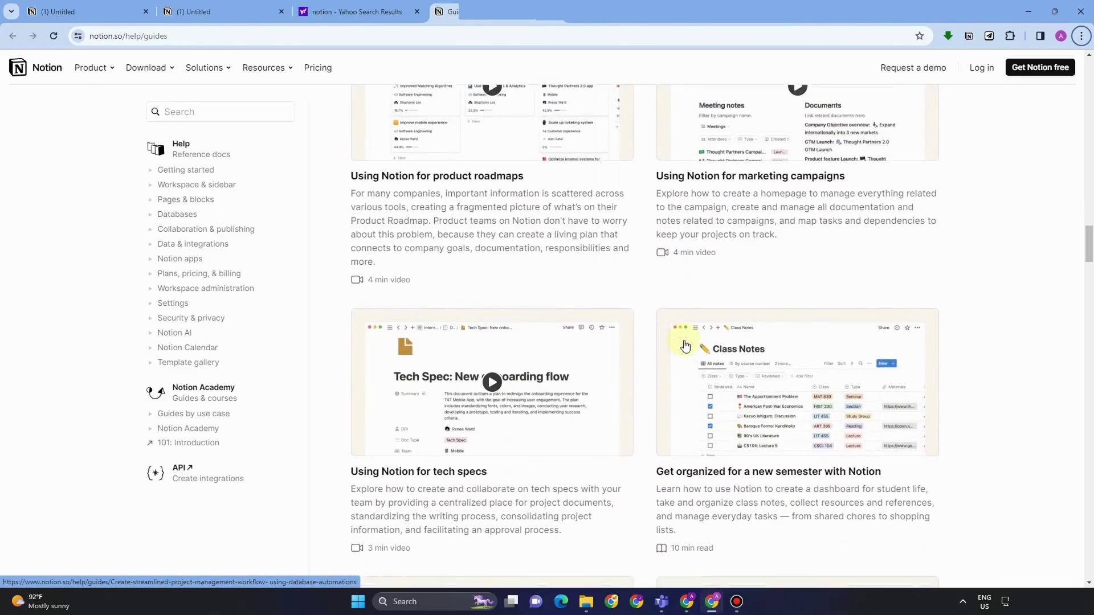
{"action": "scroll", "coordinate": [821, 390], "scroll_direction": "down", "scroll_amount": 13}
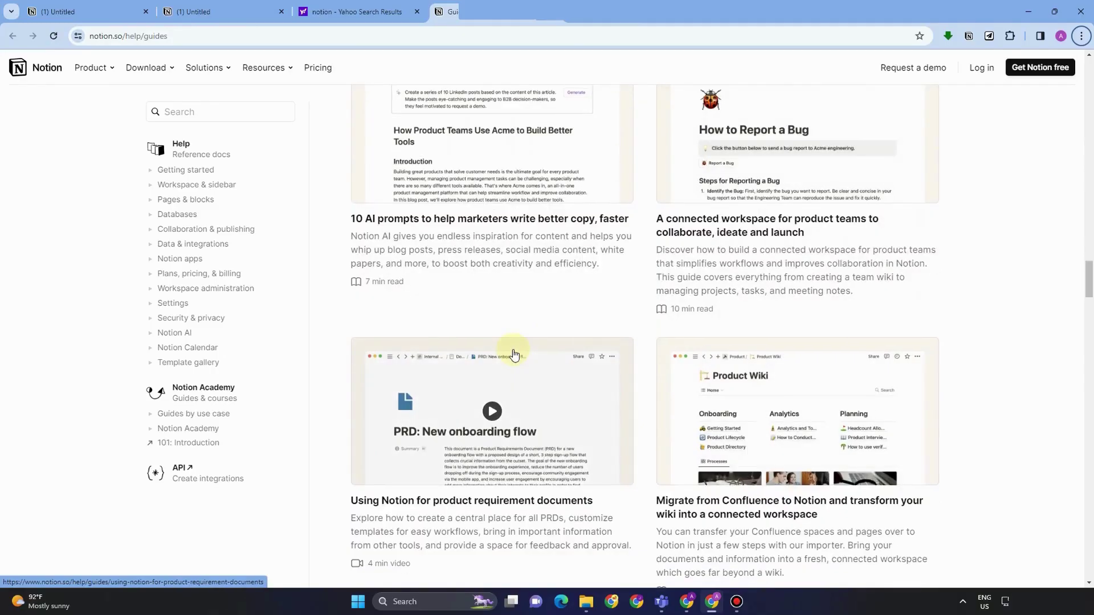
{"action": "scroll", "coordinate": [688, 374], "scroll_direction": "down", "scroll_amount": 2}
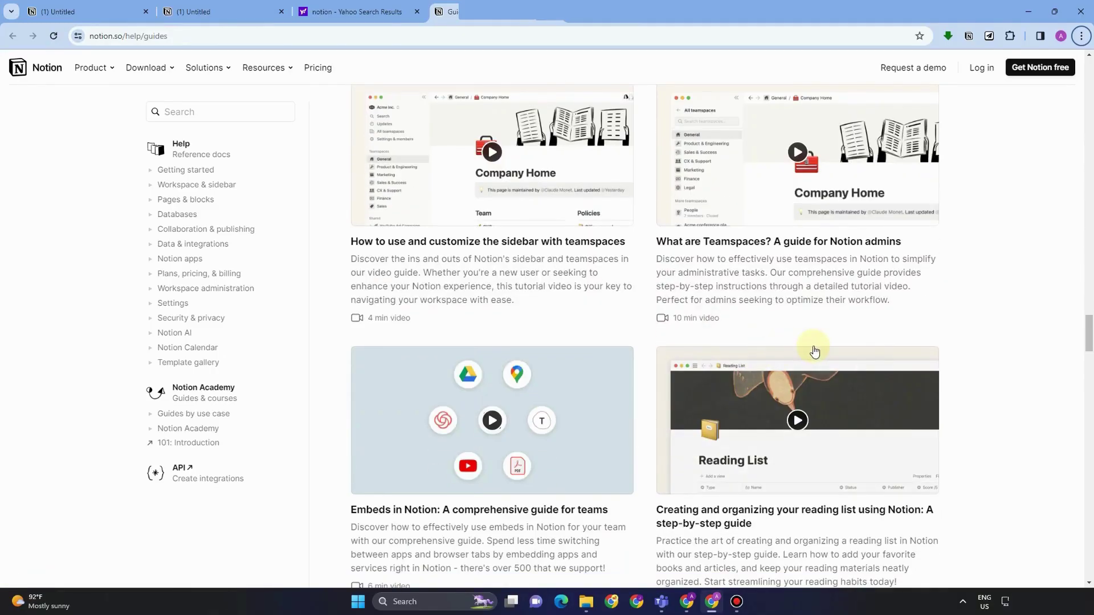
{"action": "scroll", "coordinate": [722, 376], "scroll_direction": "down", "scroll_amount": 4}
{"action": "scroll", "coordinate": [720, 383], "scroll_direction": "down", "scroll_amount": 4}
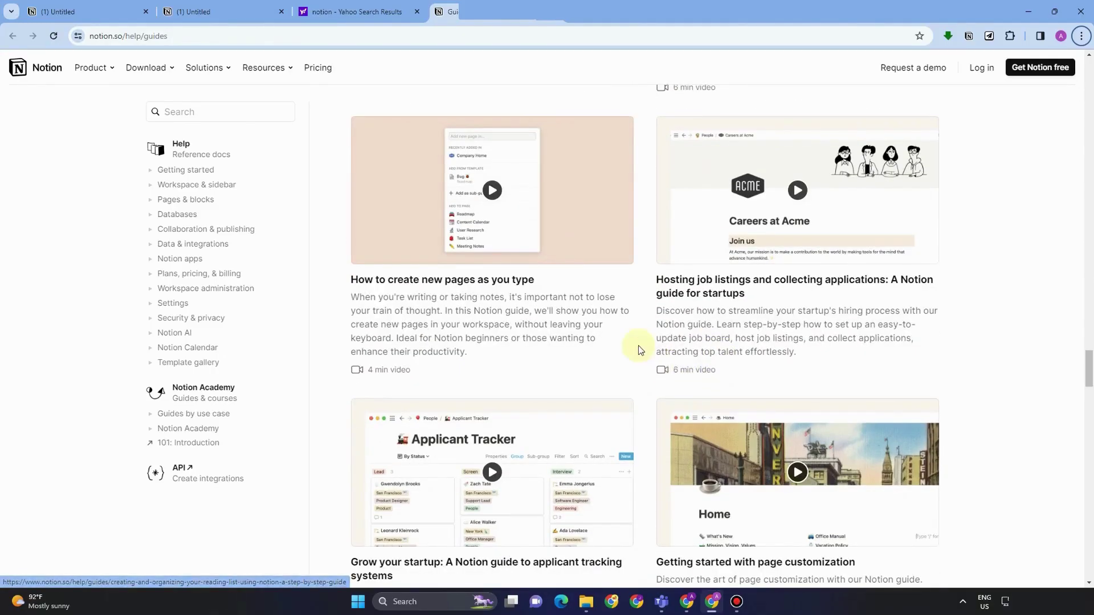
{"action": "scroll", "coordinate": [730, 370], "scroll_direction": "down", "scroll_amount": 8}
{"action": "scroll", "coordinate": [736, 378], "scroll_direction": "down", "scroll_amount": 18}
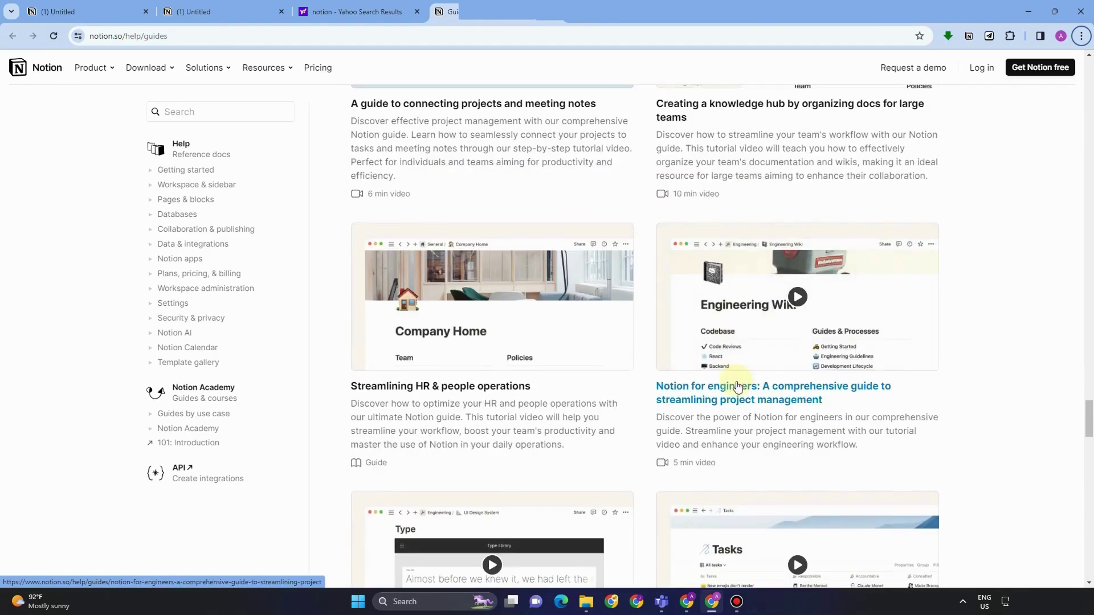
{"action": "scroll", "coordinate": [720, 381], "scroll_direction": "up", "scroll_amount": 15}
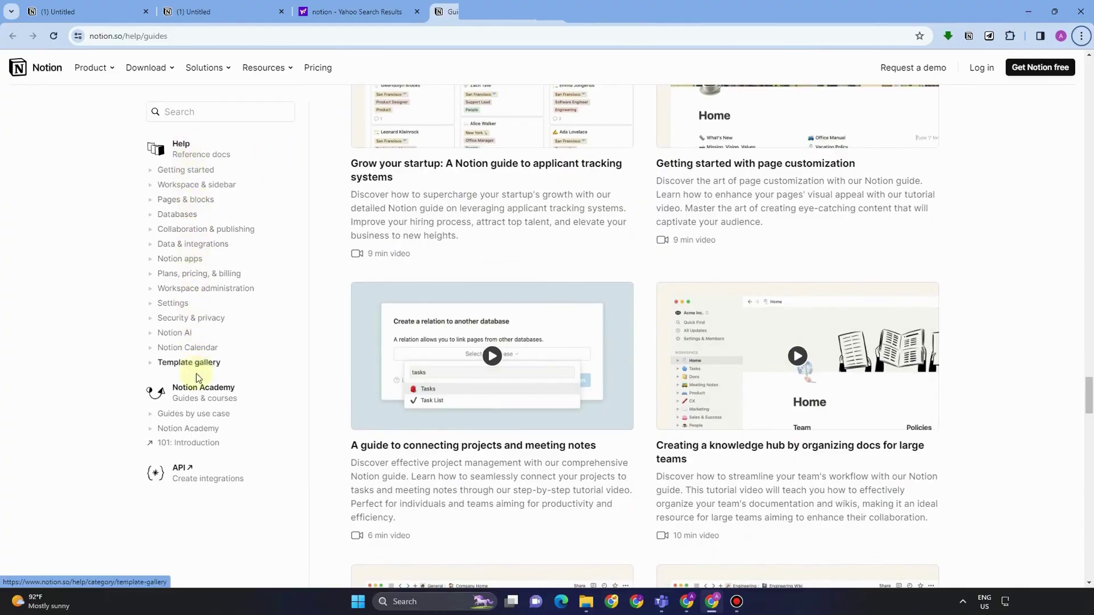
{"action": "scroll", "coordinate": [513, 342], "scroll_direction": "up", "scroll_amount": 10}
{"action": "scroll", "coordinate": [531, 335], "scroll_direction": "up", "scroll_amount": 15}
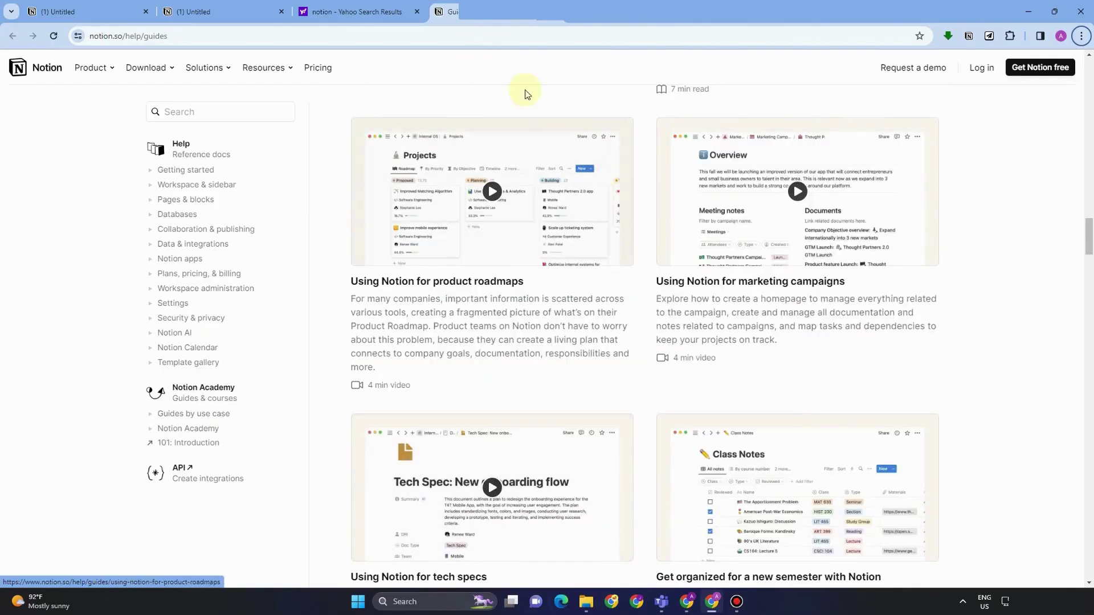
Step: Switch to the open Notion workspace and add a new blank page at the end of the page list
{"action": "left_click", "coordinate": [222, 11]}
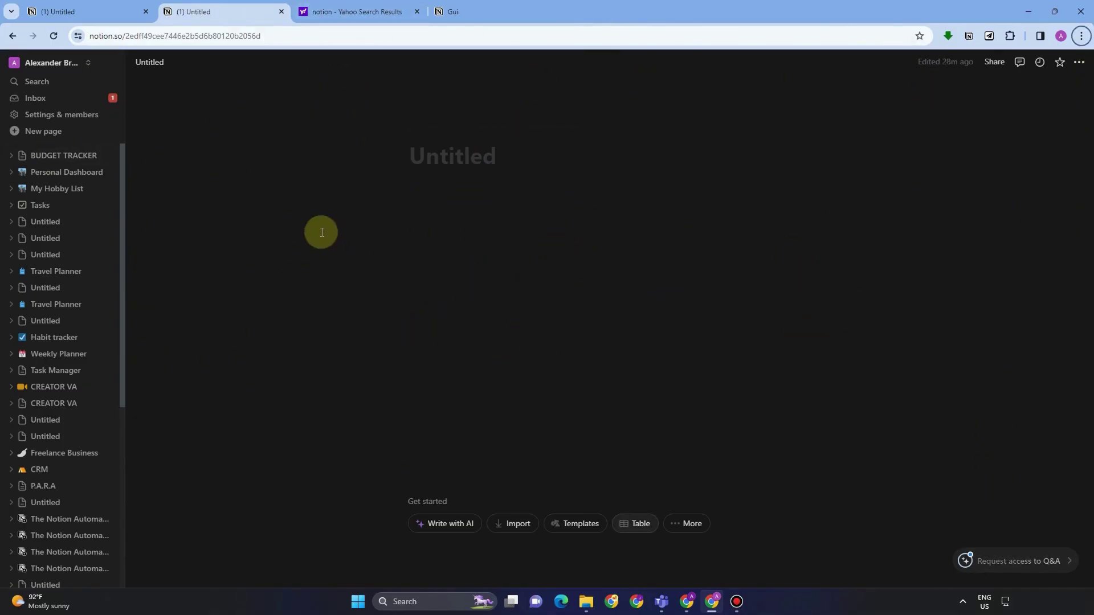
{"action": "scroll", "coordinate": [98, 527], "scroll_direction": "down", "scroll_amount": 1}
{"action": "scroll", "coordinate": [51, 541], "scroll_direction": "down", "scroll_amount": 5}
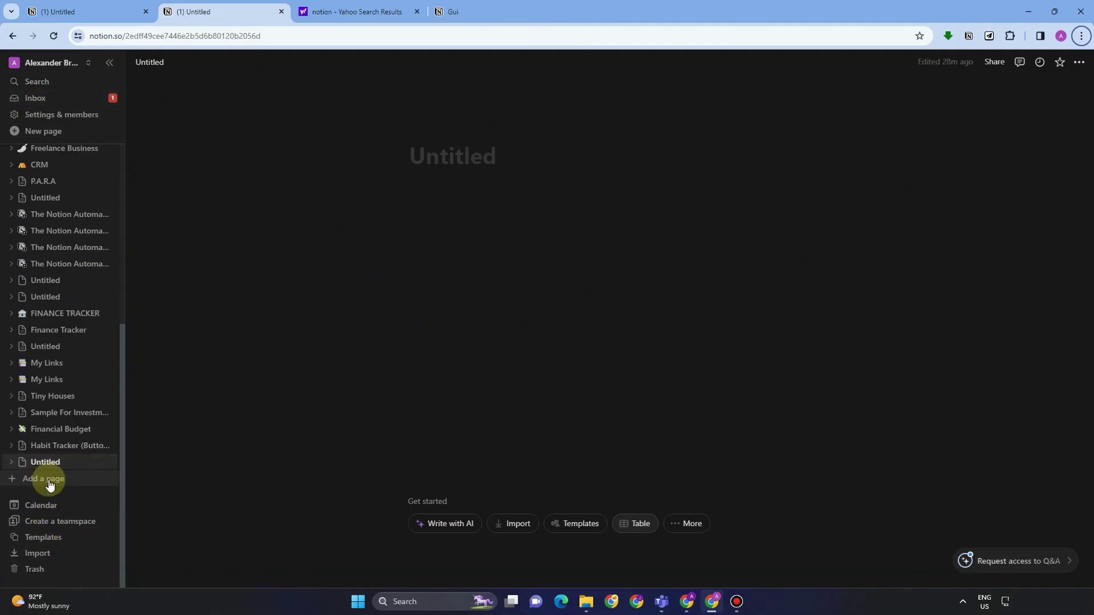
{"action": "left_click", "coordinate": [50, 484]}
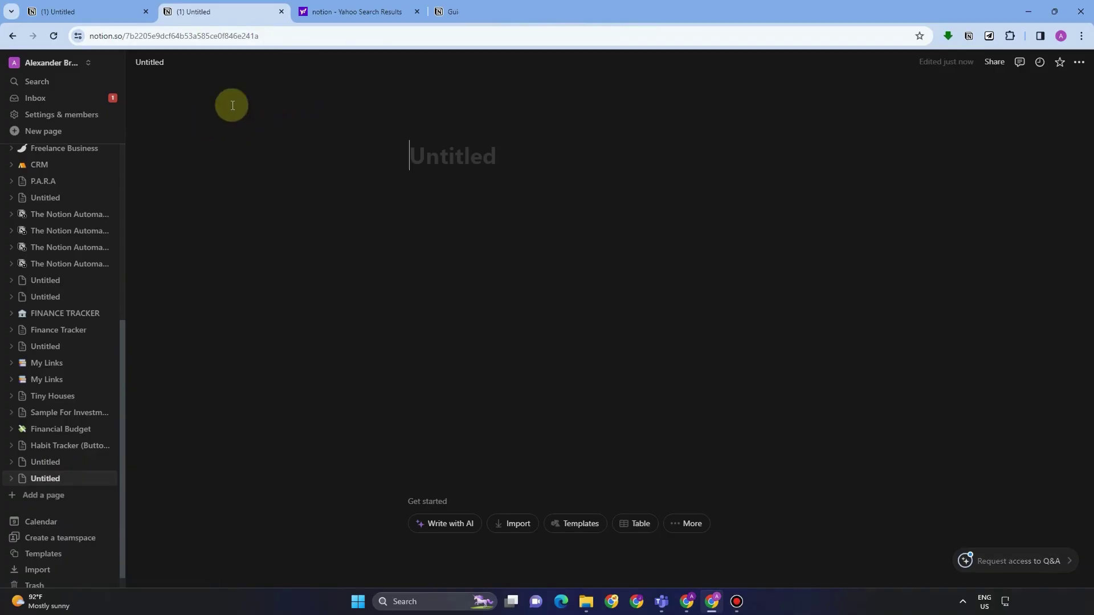
Step: Set Notion's appearance to Light in the personal account settings and return to the new page
{"action": "left_click", "coordinate": [55, 115]}
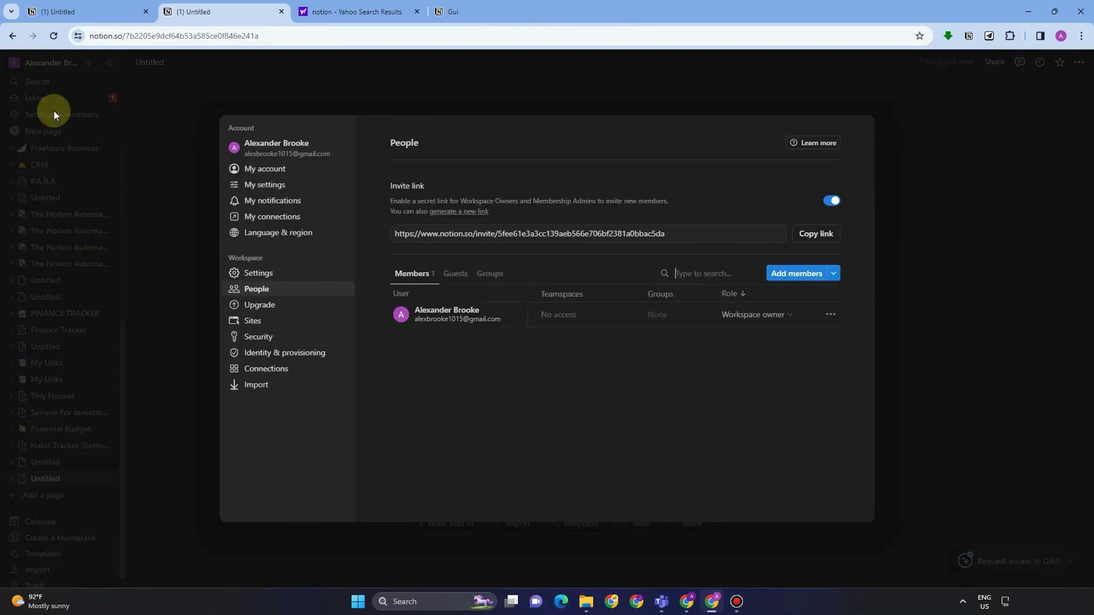
{"action": "left_click", "coordinate": [283, 186]}
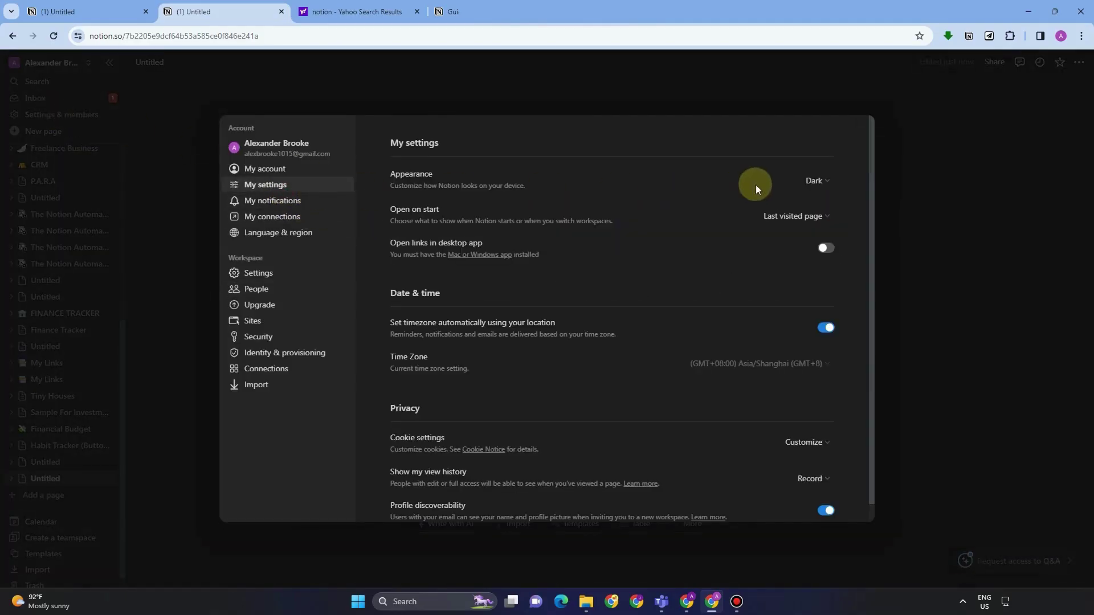
{"action": "left_click", "coordinate": [828, 186]}
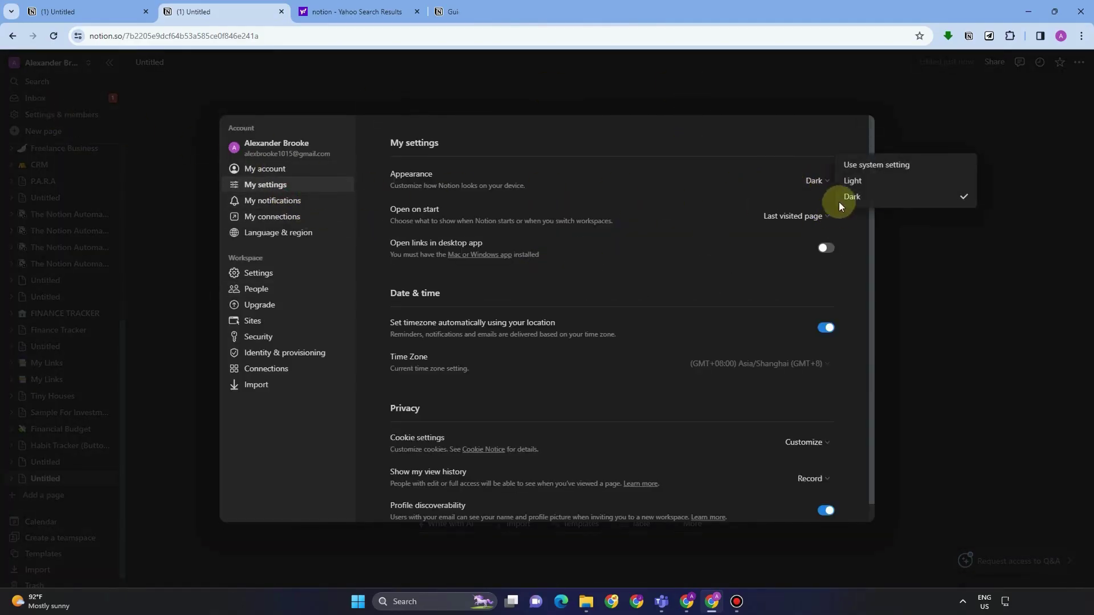
{"action": "left_click", "coordinate": [855, 183]}
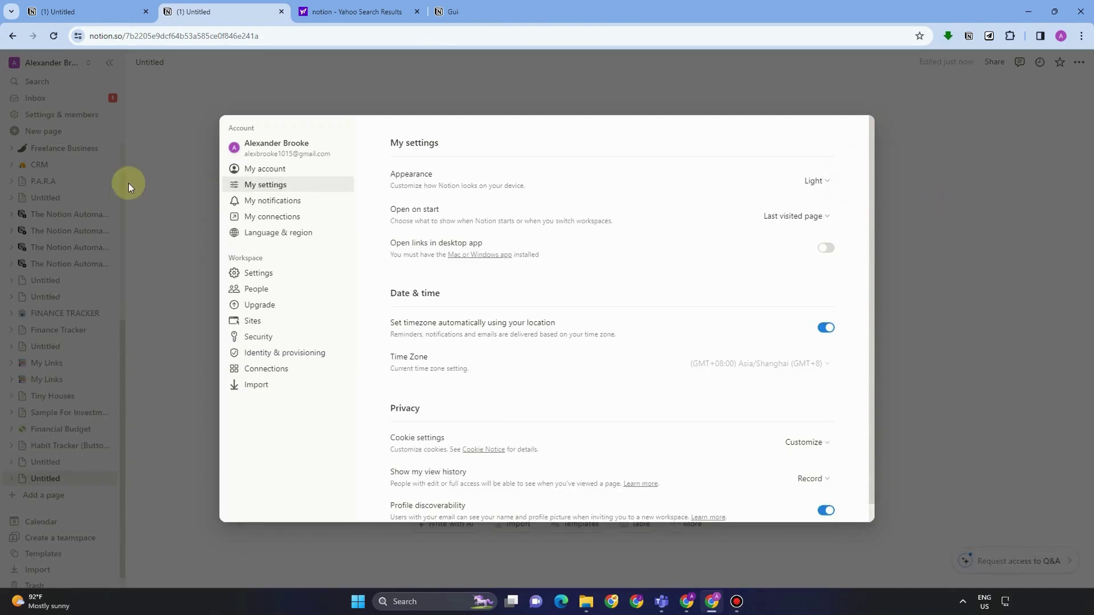
{"action": "left_click", "coordinate": [972, 195]}
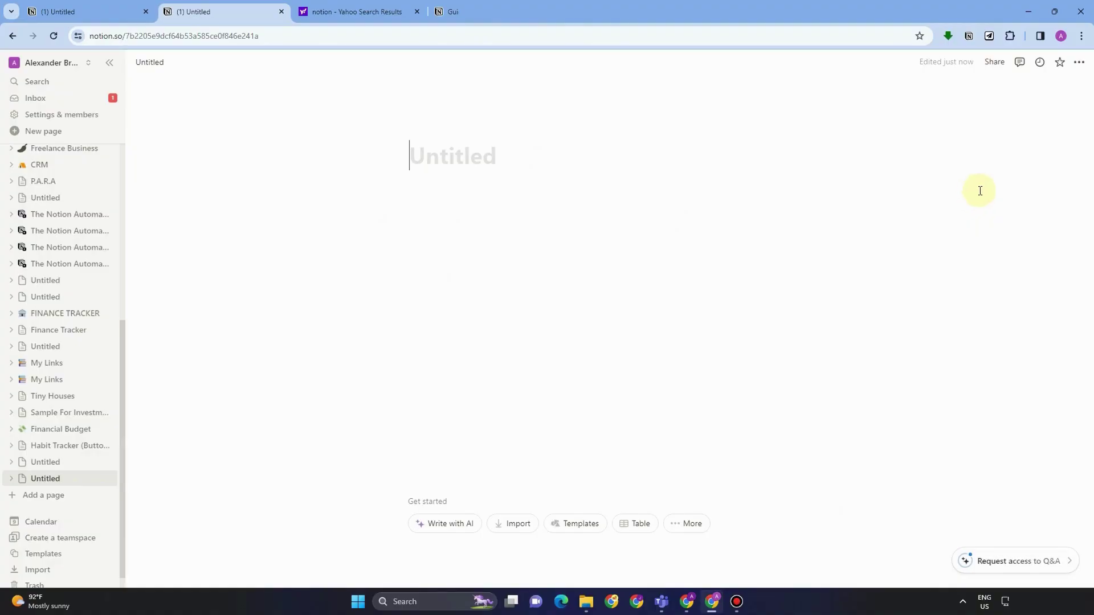
Step: Turn on small text and full width for the new page and title it "My DashBoard"
{"action": "left_click", "coordinate": [1078, 66]}
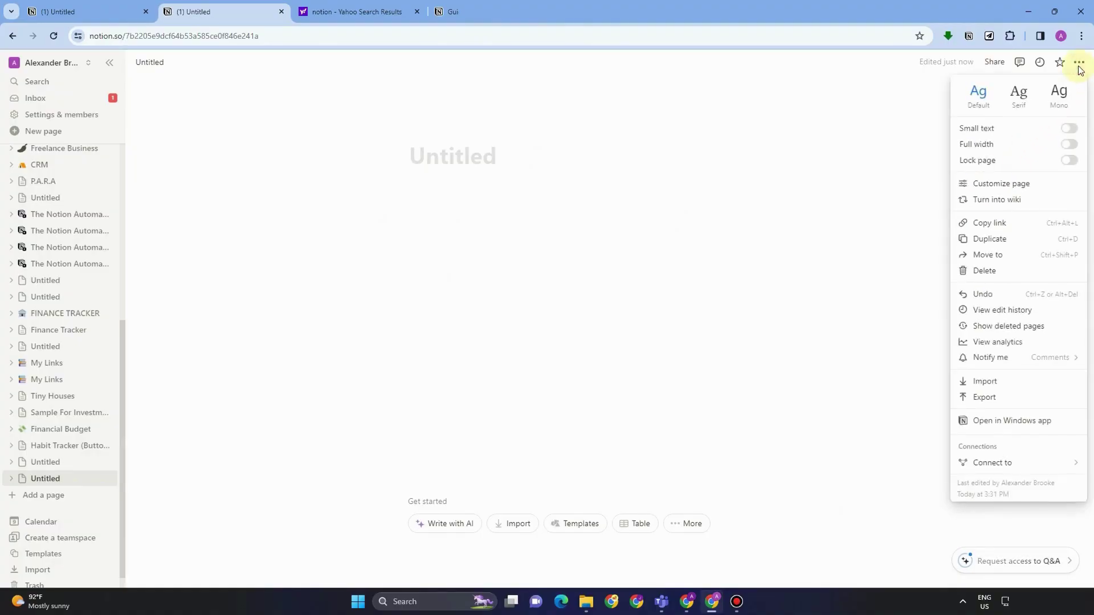
{"action": "left_click", "coordinate": [1075, 130]}
{"action": "left_click", "coordinate": [1069, 146]}
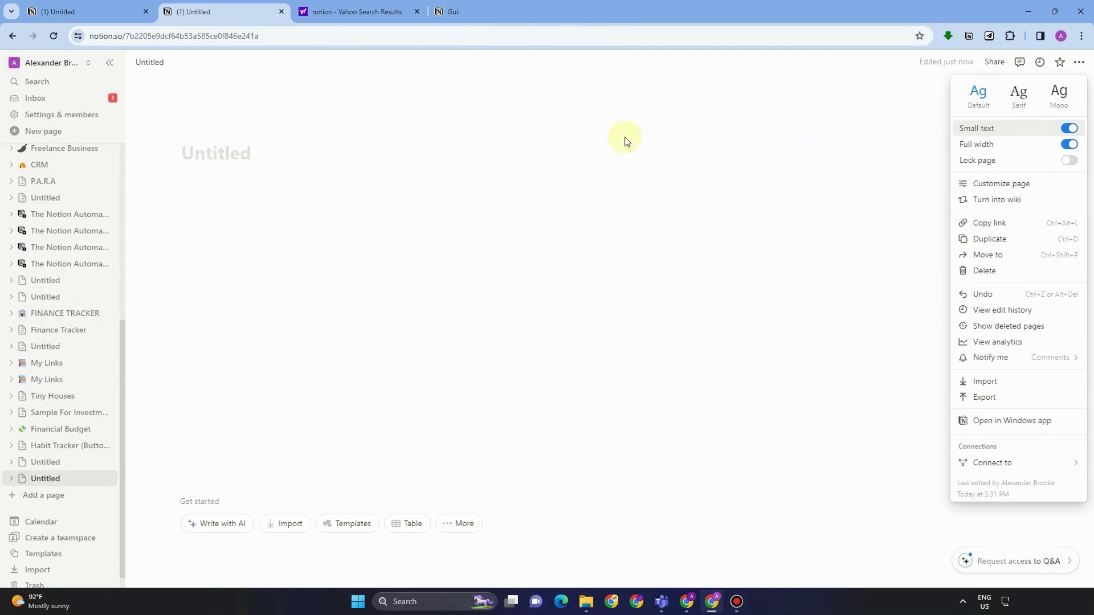
{"action": "left_click", "coordinate": [333, 157]}
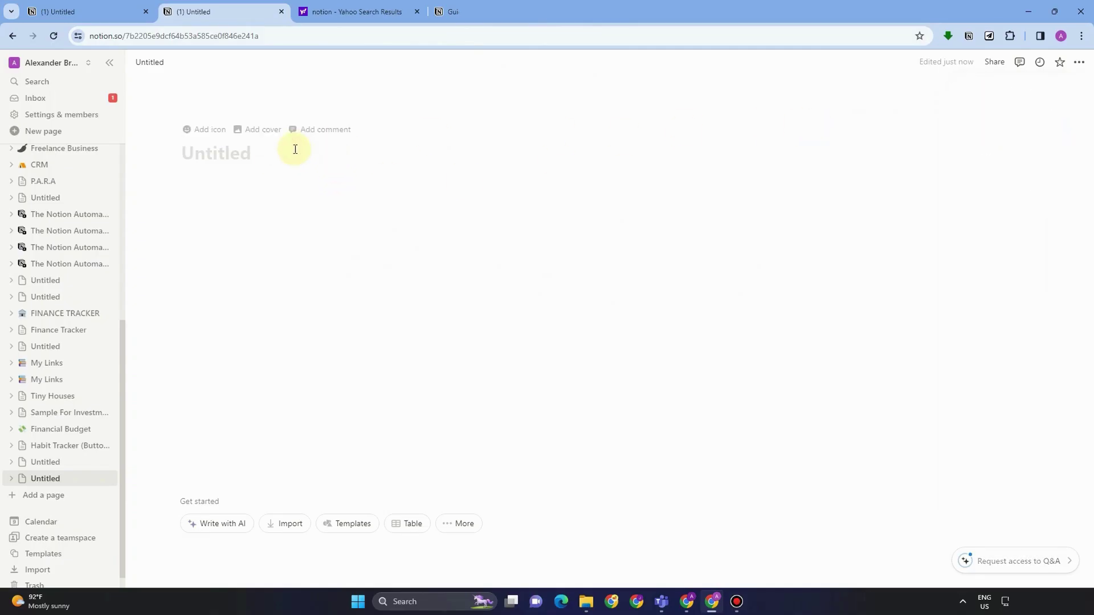
{"action": "type", "text": "My DashBoard"}
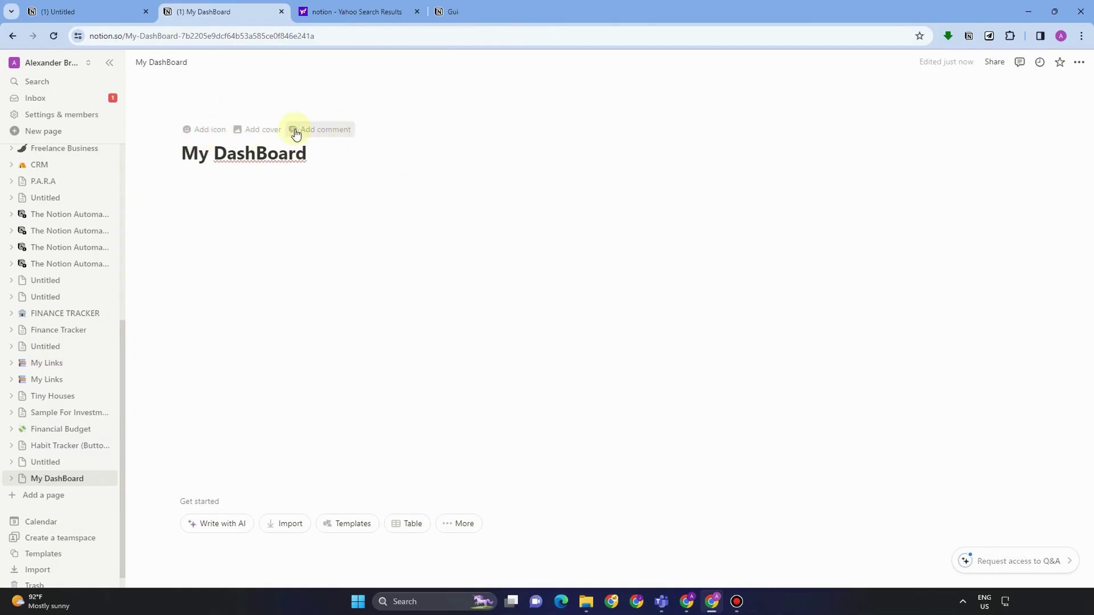
Step: Add a cover to the My DashBoard page and browse the cover gallery's colours and artwork collections
{"action": "left_click", "coordinate": [251, 129]}
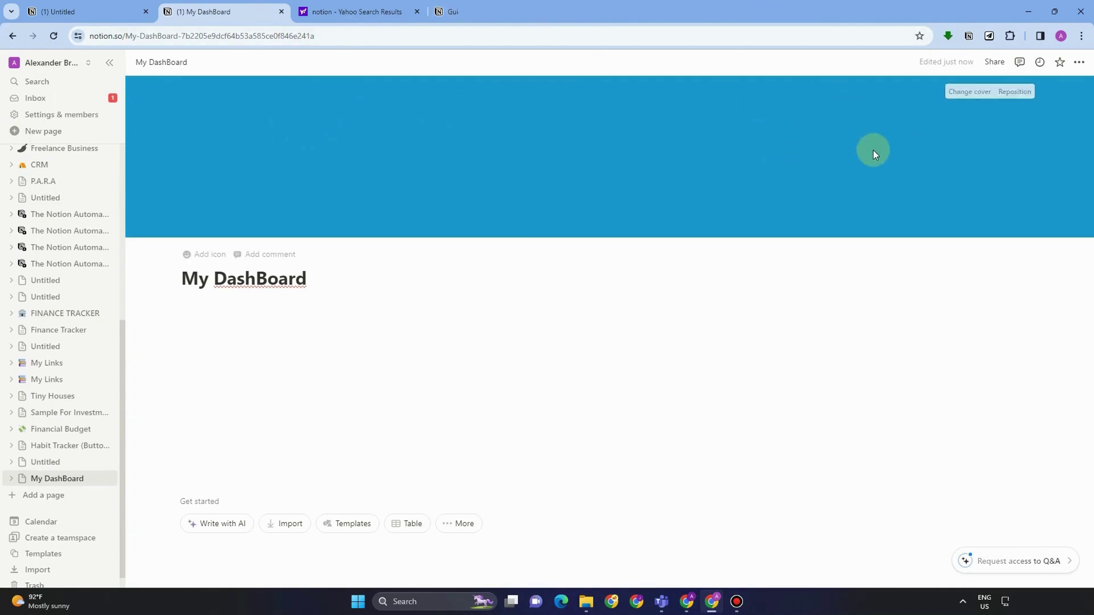
{"action": "left_click", "coordinate": [972, 91]}
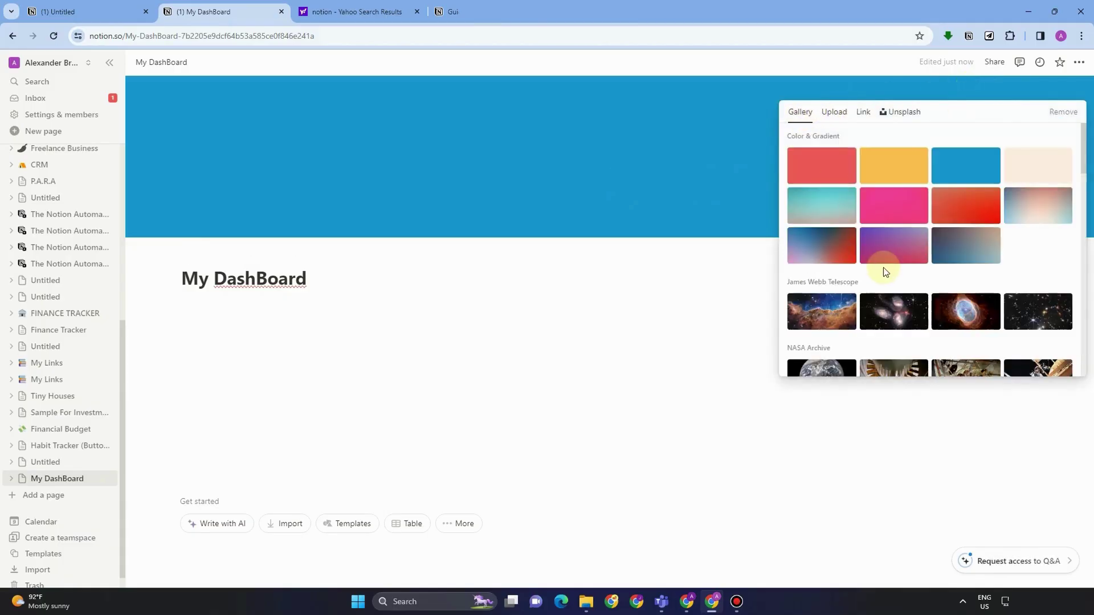
{"action": "scroll", "coordinate": [885, 272], "scroll_direction": "down", "scroll_amount": 15}
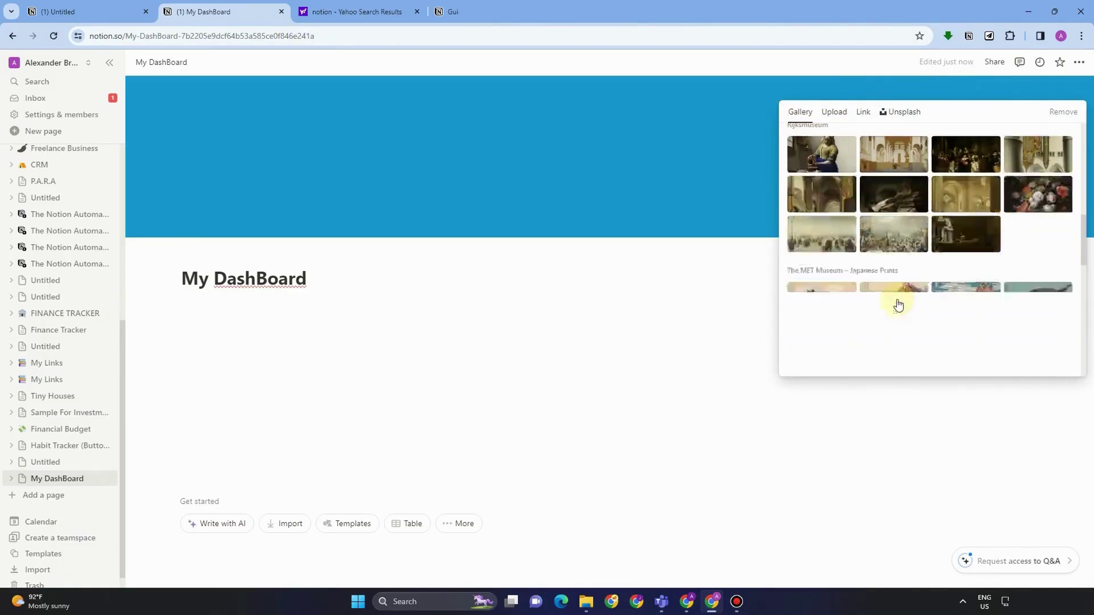
{"action": "scroll", "coordinate": [898, 306], "scroll_direction": "down", "scroll_amount": 8}
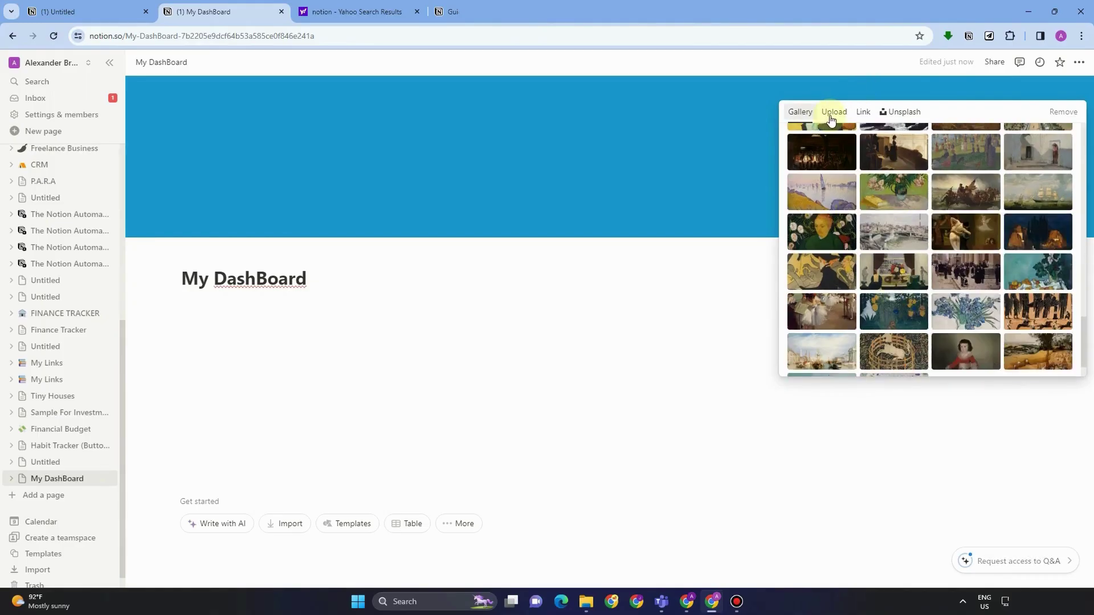
Step: Examine the upload, image link and Unsplash cover sources, searching Unsplash for "life"
{"action": "left_click", "coordinate": [832, 113]}
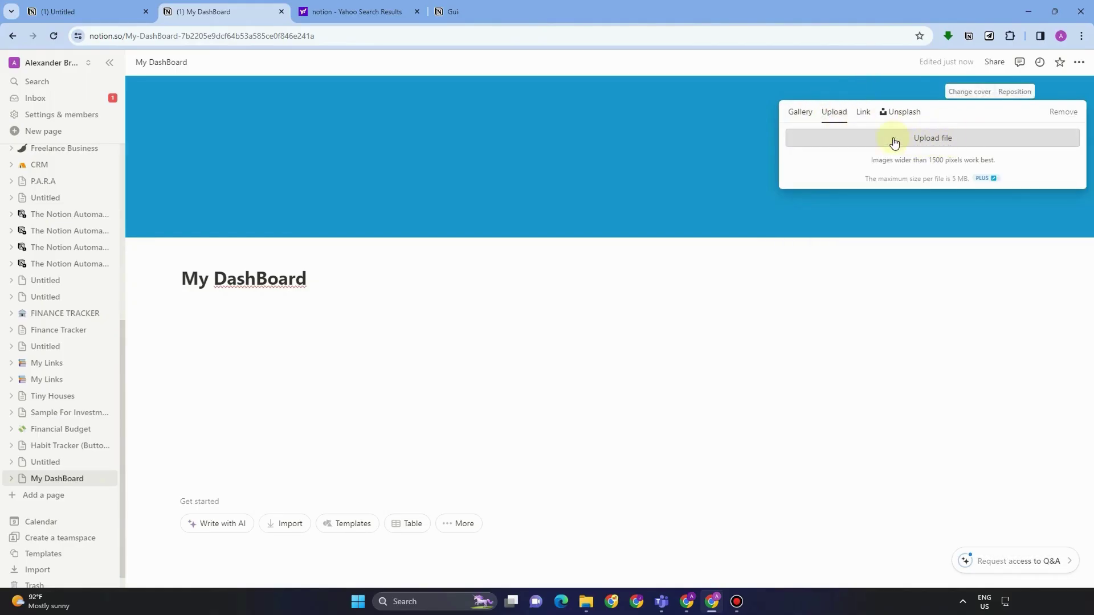
{"action": "left_click", "coordinate": [863, 114]}
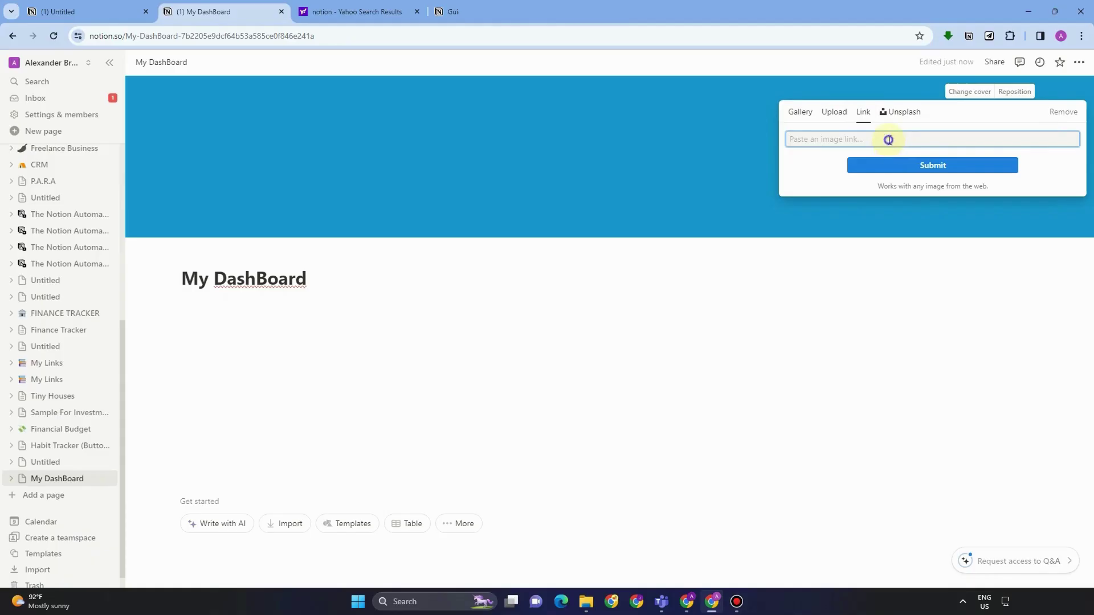
{"action": "right_click", "coordinate": [888, 140]}
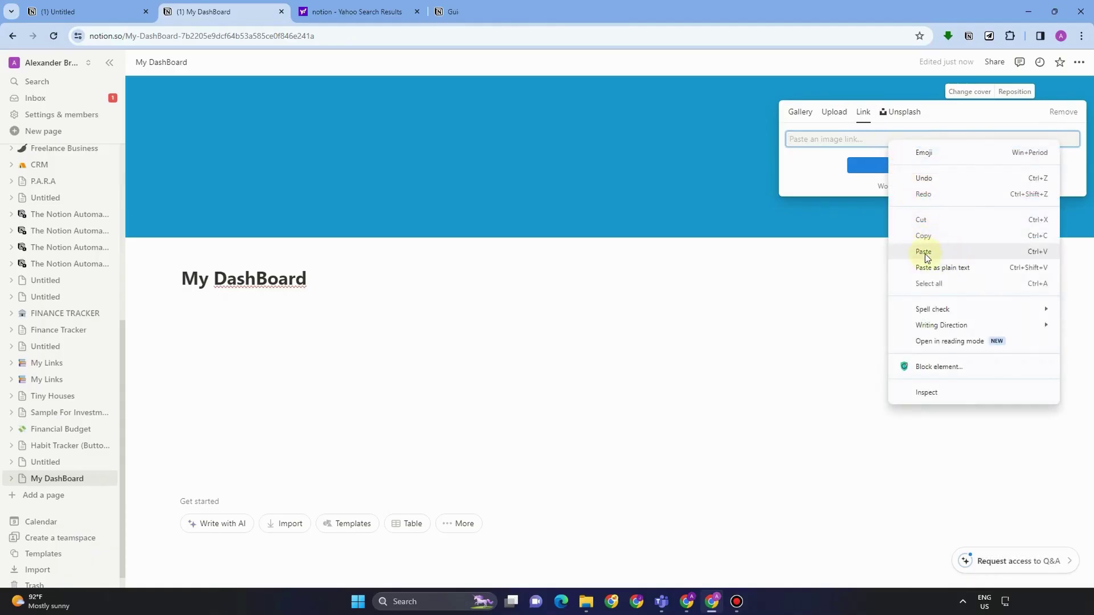
{"action": "left_click", "coordinate": [903, 112]}
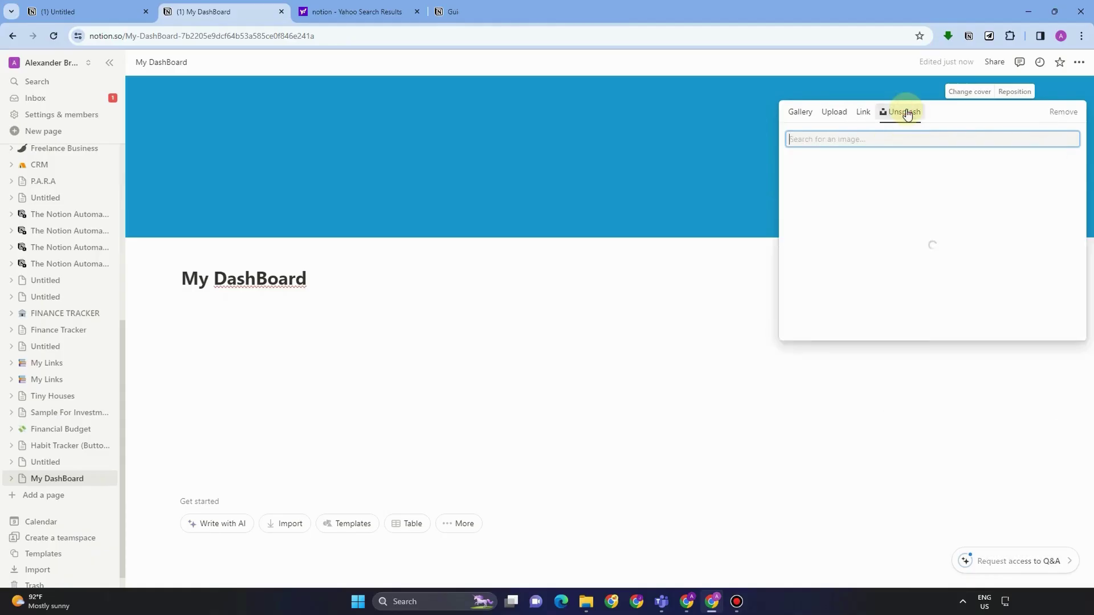
{"action": "type", "text": "l"}
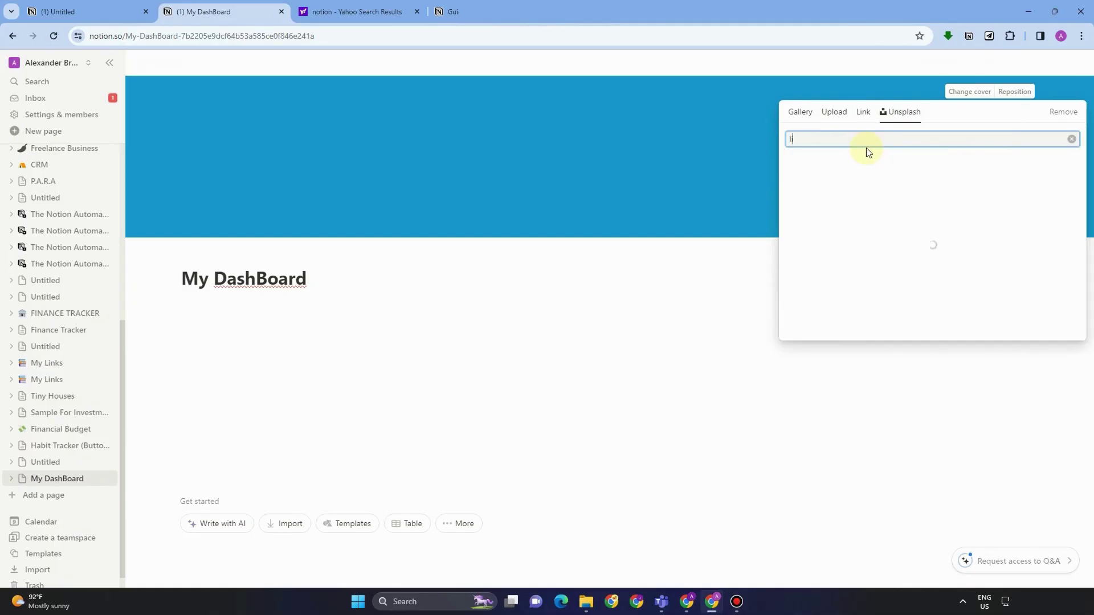
{"action": "type", "text": "ife"}
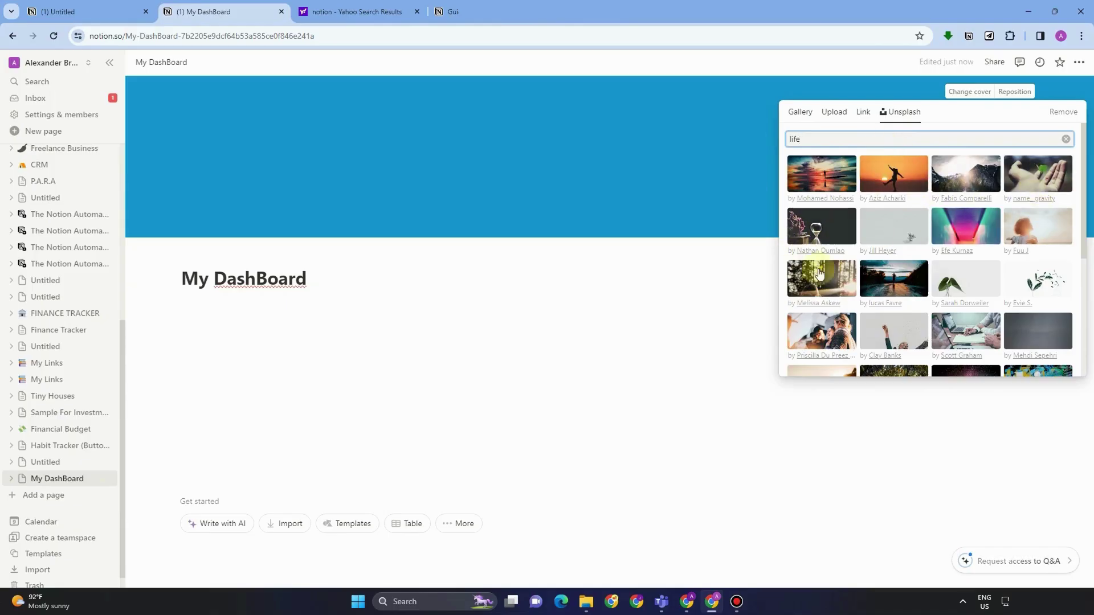
{"action": "scroll", "coordinate": [912, 288], "scroll_direction": "down", "scroll_amount": 4}
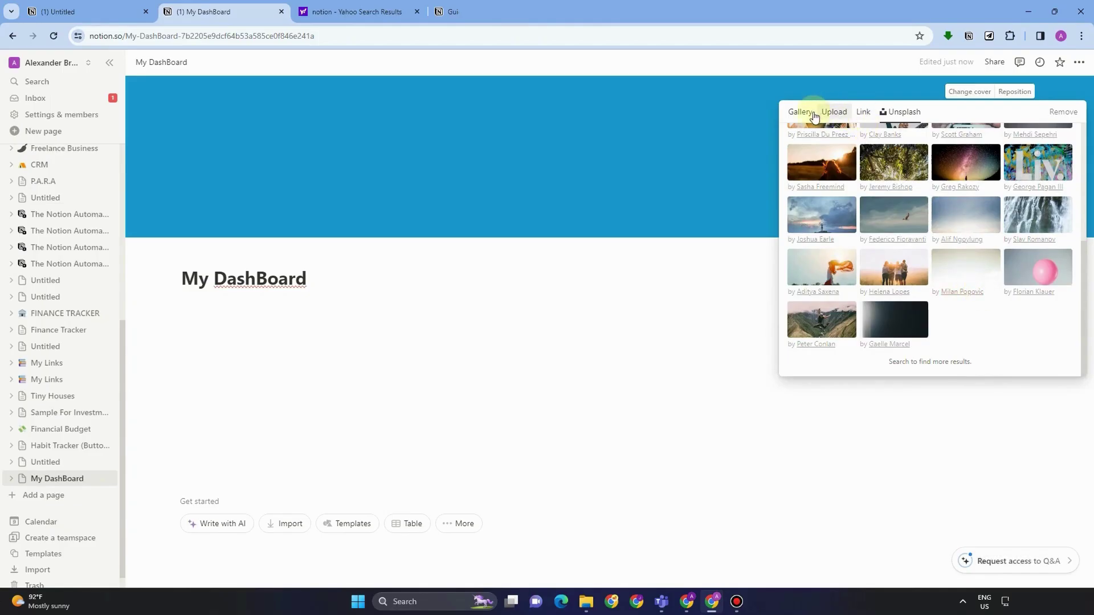
Step: Upload the "GOOD FILMS MAKE YOUR LIFE BETTER" sign image as the page cover and shift it lower in the banner
{"action": "left_click", "coordinate": [831, 108]}
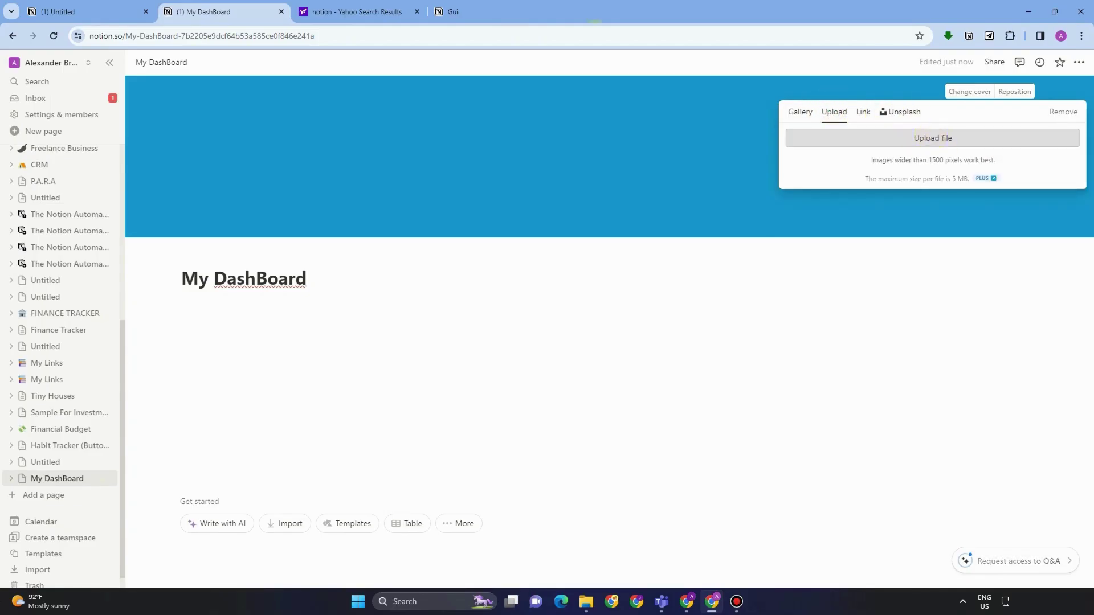
{"action": "left_click", "coordinate": [932, 139]}
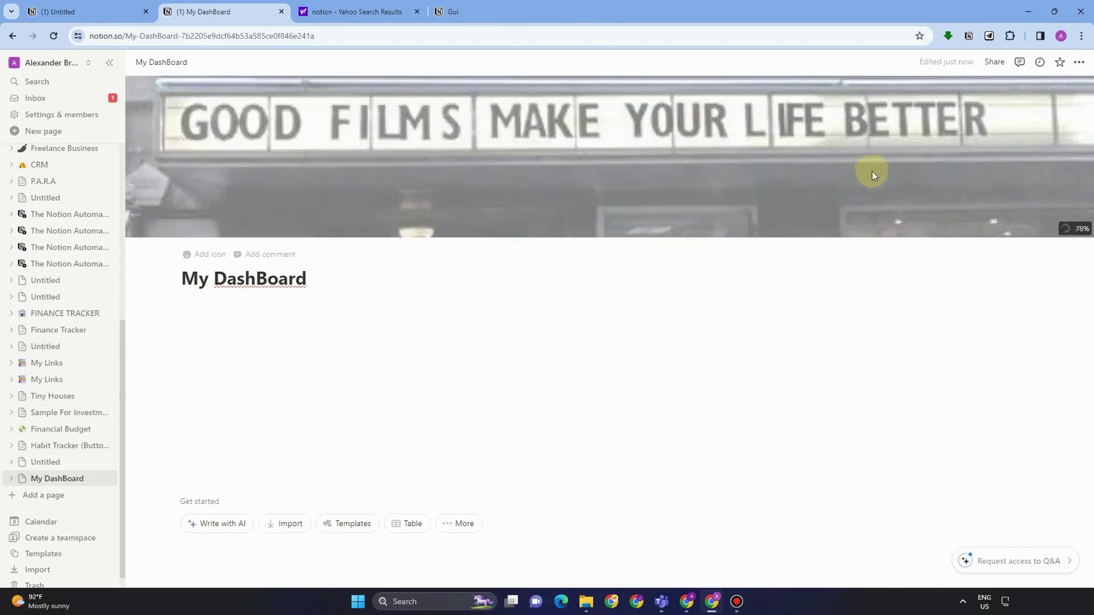
{"action": "mouse_move", "coordinate": [930, 122]}
{"action": "left_click", "coordinate": [1018, 97]}
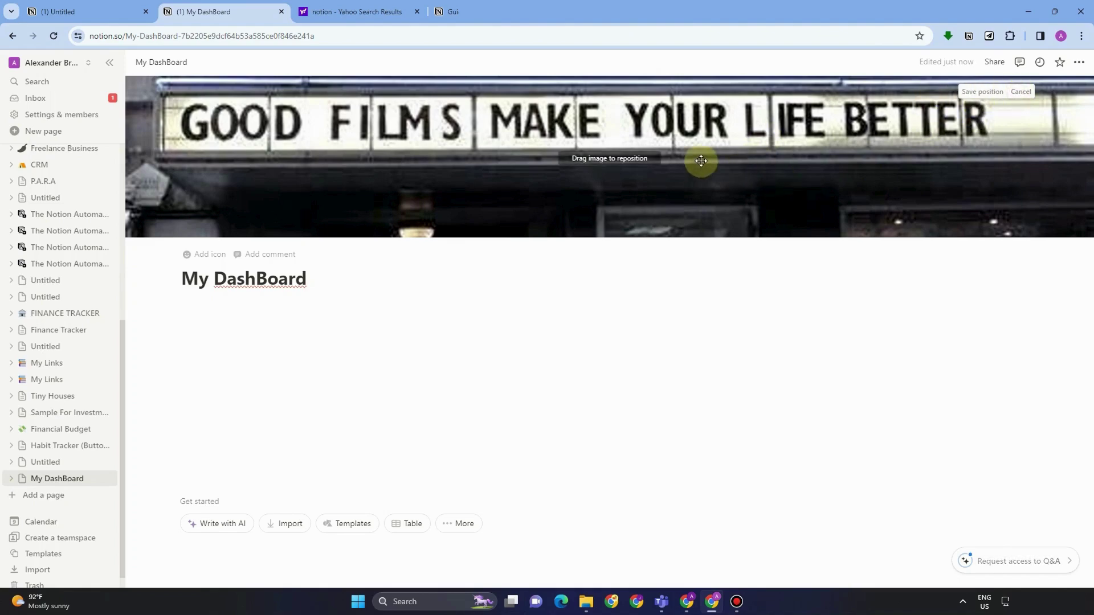
{"action": "left_click_drag", "start_coordinate": [744, 152], "coordinate": [747, 220]}
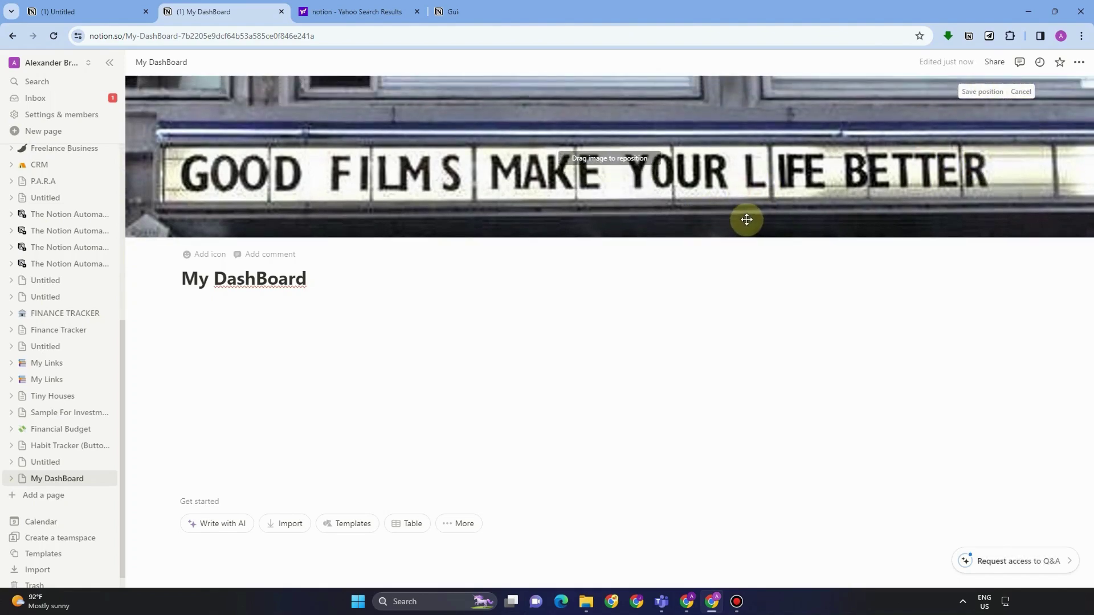
{"action": "left_click", "coordinate": [878, 270]}
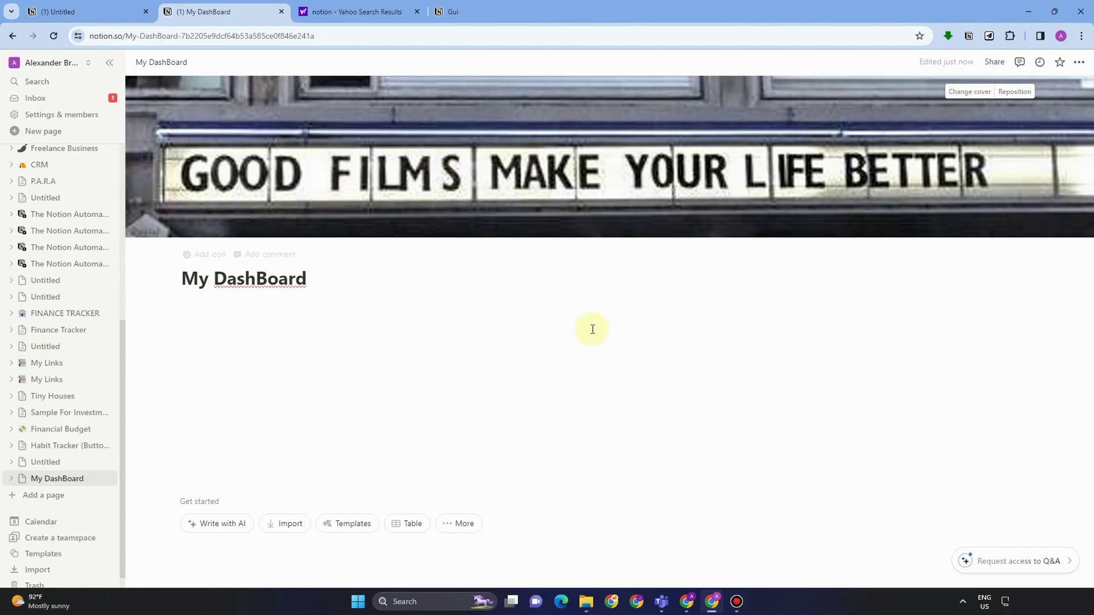
{"action": "left_click", "coordinate": [569, 310]}
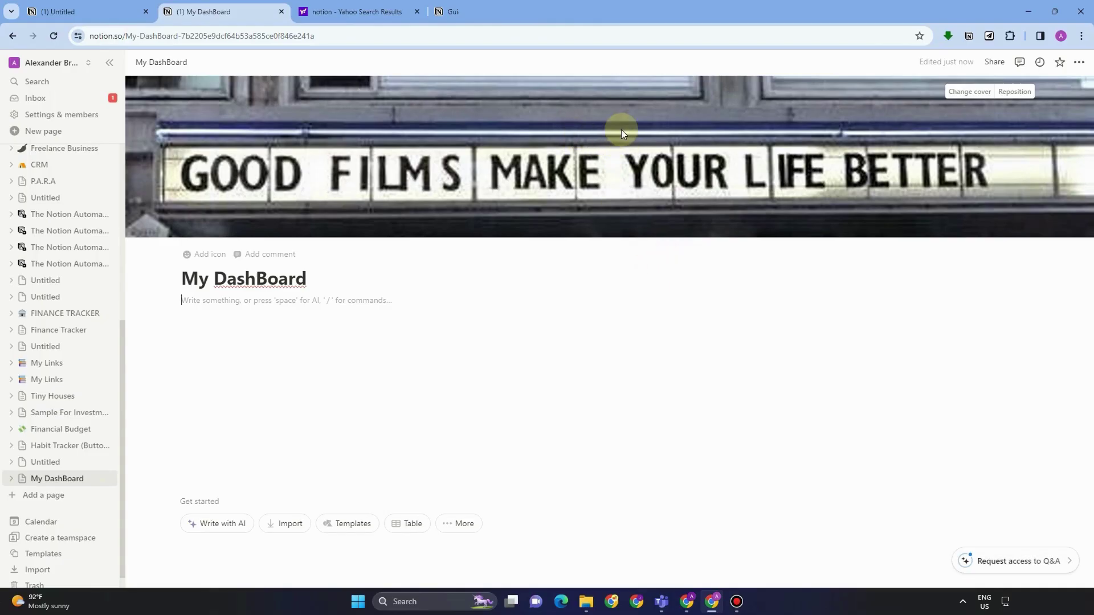
Step: Replace the cover with the Unsplash "life" photo of a long-haired person in sunlit woods and reposition it to show the head
{"action": "left_click", "coordinate": [962, 91]}
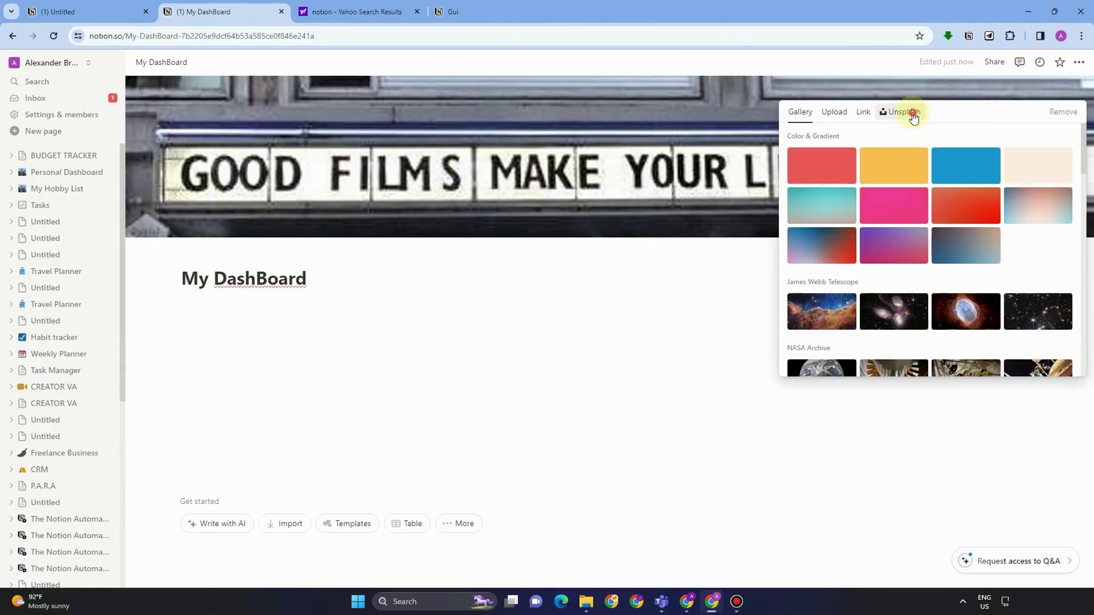
{"action": "left_click", "coordinate": [910, 112]}
{"action": "type", "text": "life"}
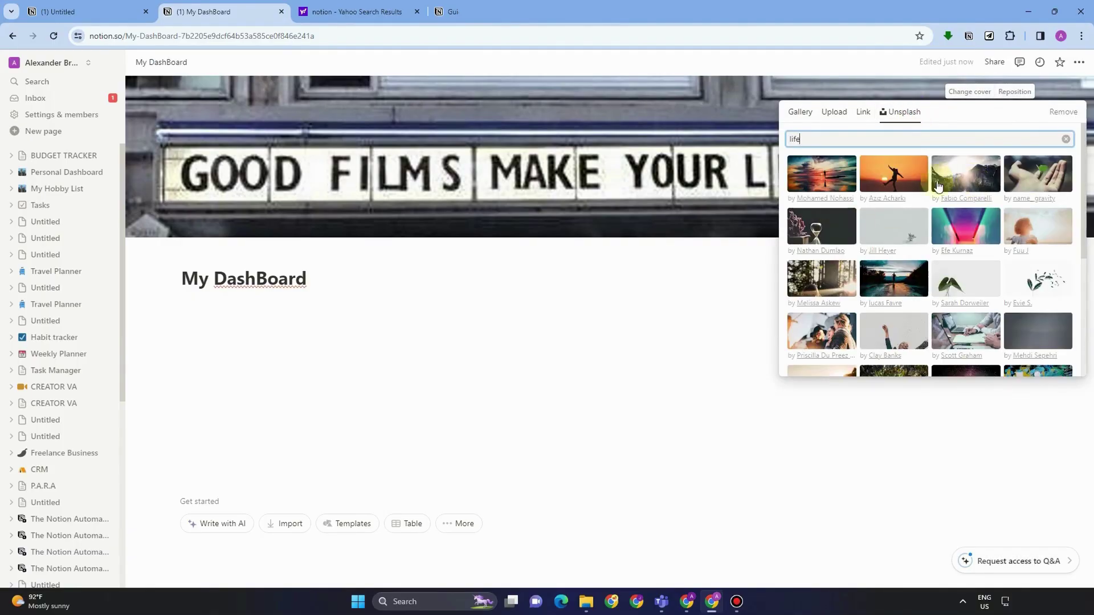
{"action": "left_click", "coordinate": [675, 179]}
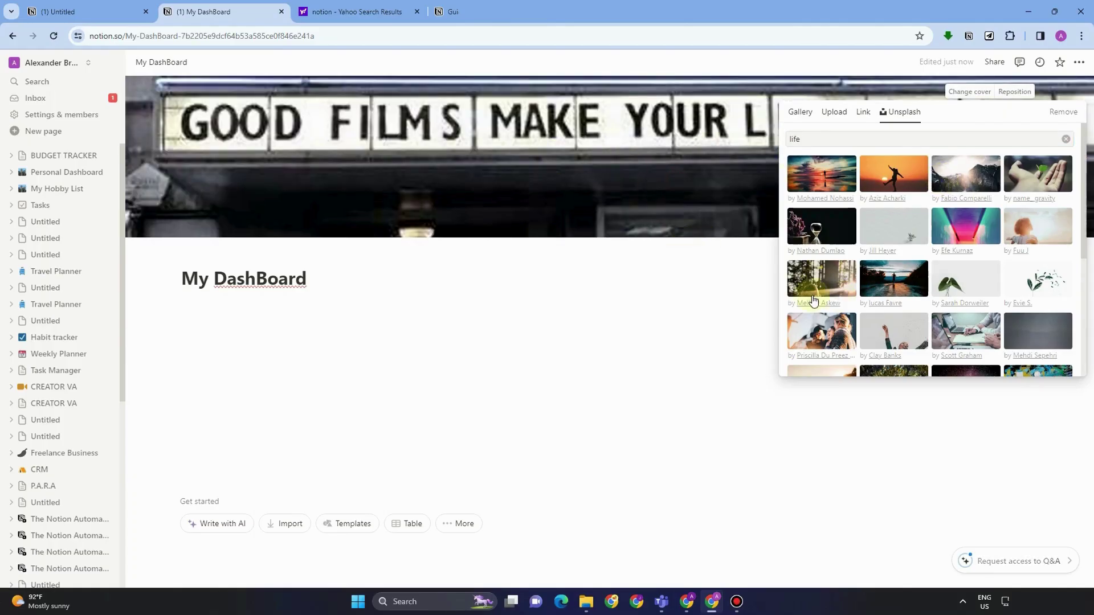
{"action": "left_click", "coordinate": [1086, 74]}
{"action": "left_click", "coordinate": [1015, 91]}
{"action": "left_click_drag", "start_coordinate": [872, 195], "coordinate": [875, 98]}
{"action": "left_click_drag", "start_coordinate": [875, 196], "coordinate": [856, 183]}
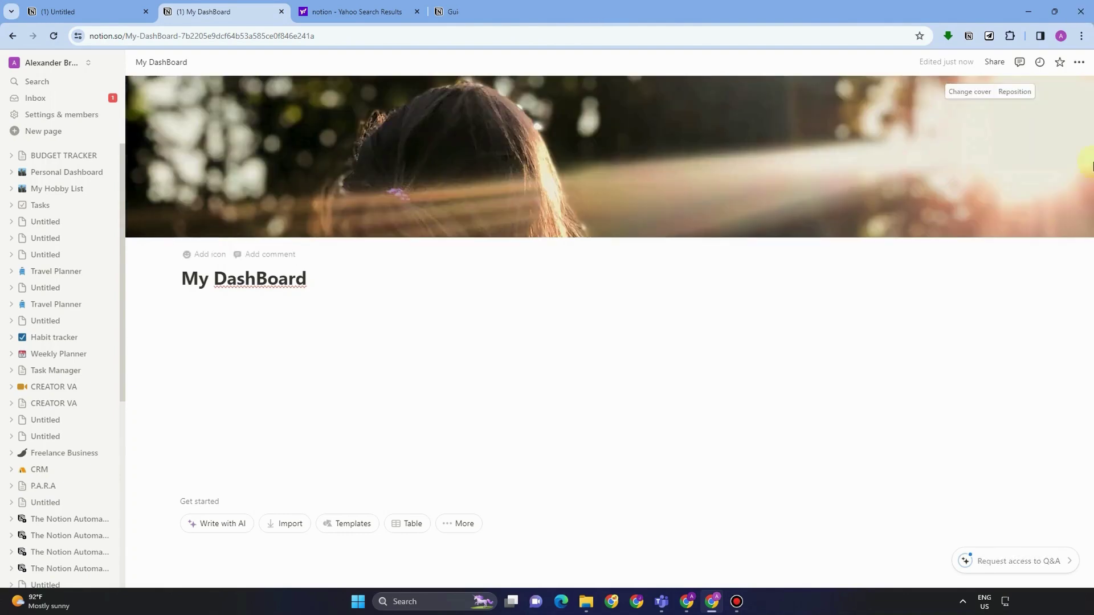
{"action": "right_click", "coordinate": [290, 284]}
{"action": "left_click", "coordinate": [257, 293]}
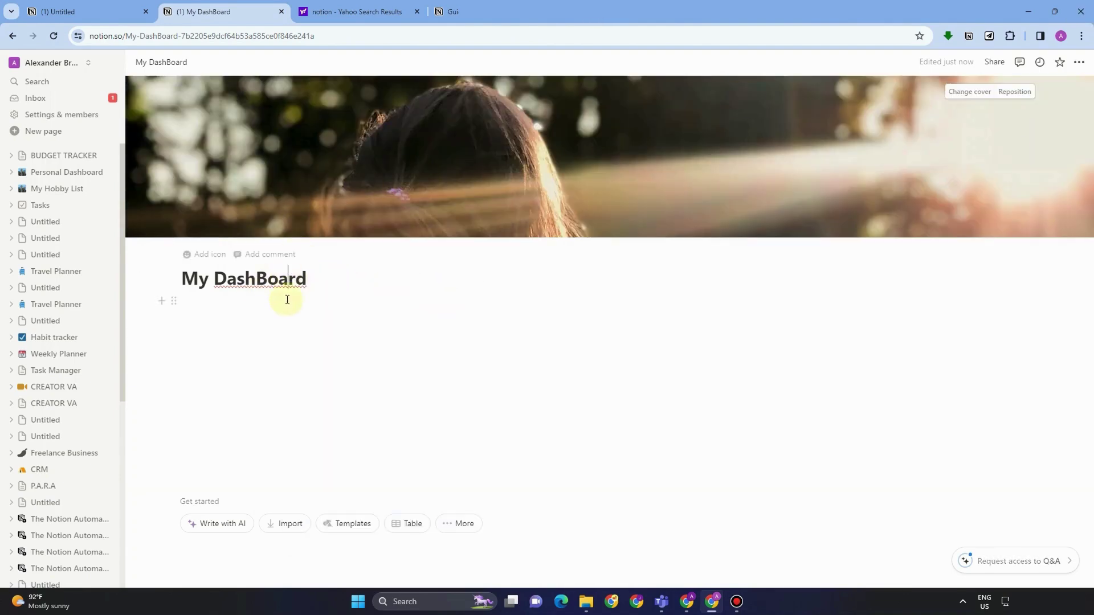
Step: Add a page icon by filtering the icons for "life" and choosing the ambulance in orange
{"action": "left_click", "coordinate": [202, 262]}
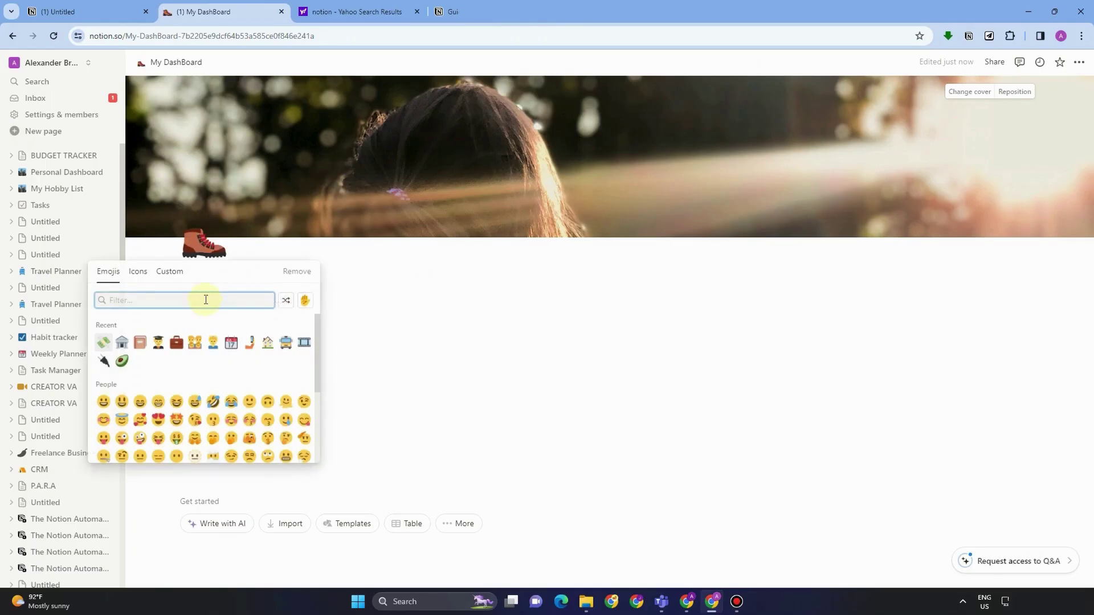
{"action": "left_click", "coordinate": [138, 271]}
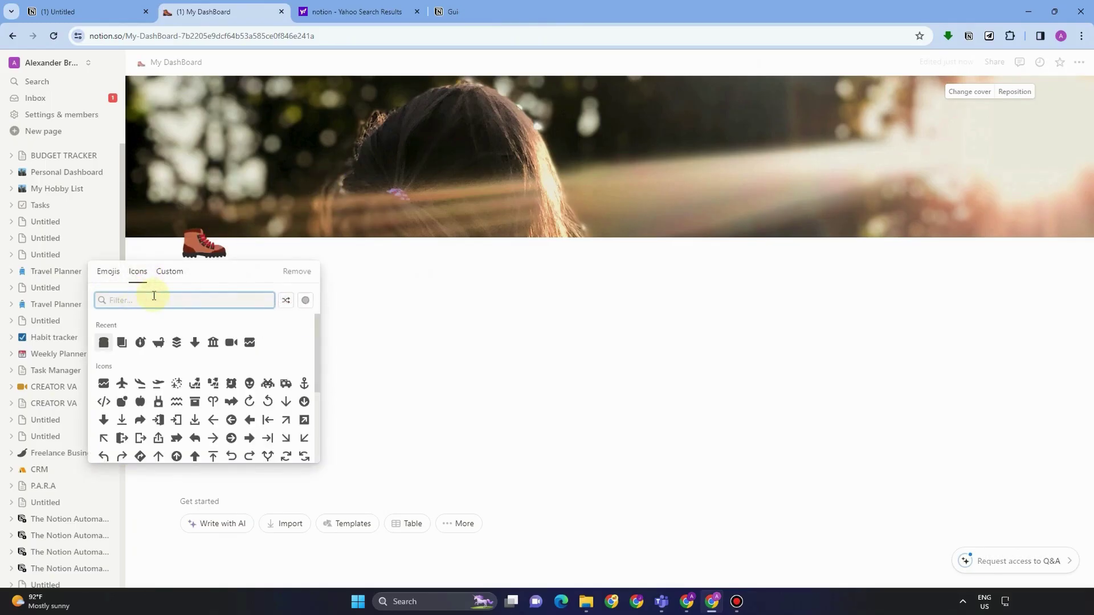
{"action": "type", "text": "li"}
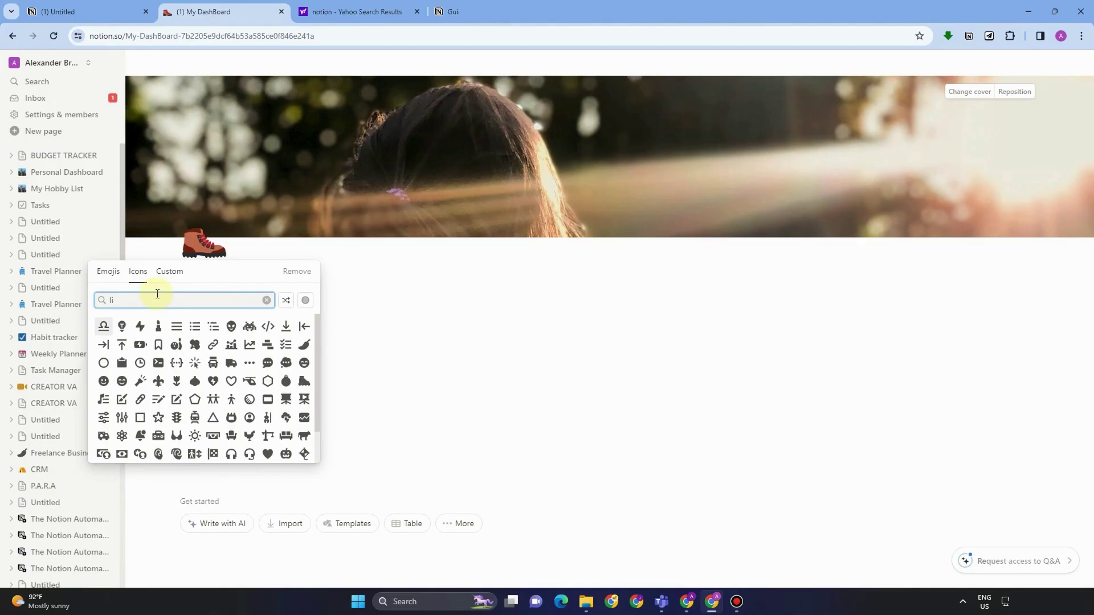
{"action": "type", "text": "fe"}
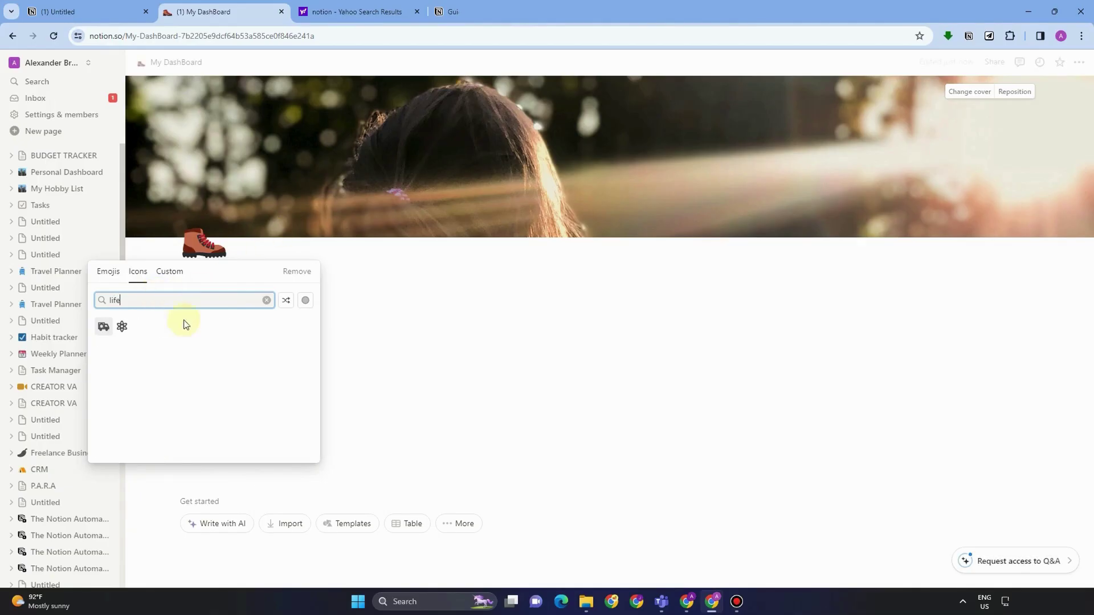
{"action": "mouse_move", "coordinate": [103, 327]}
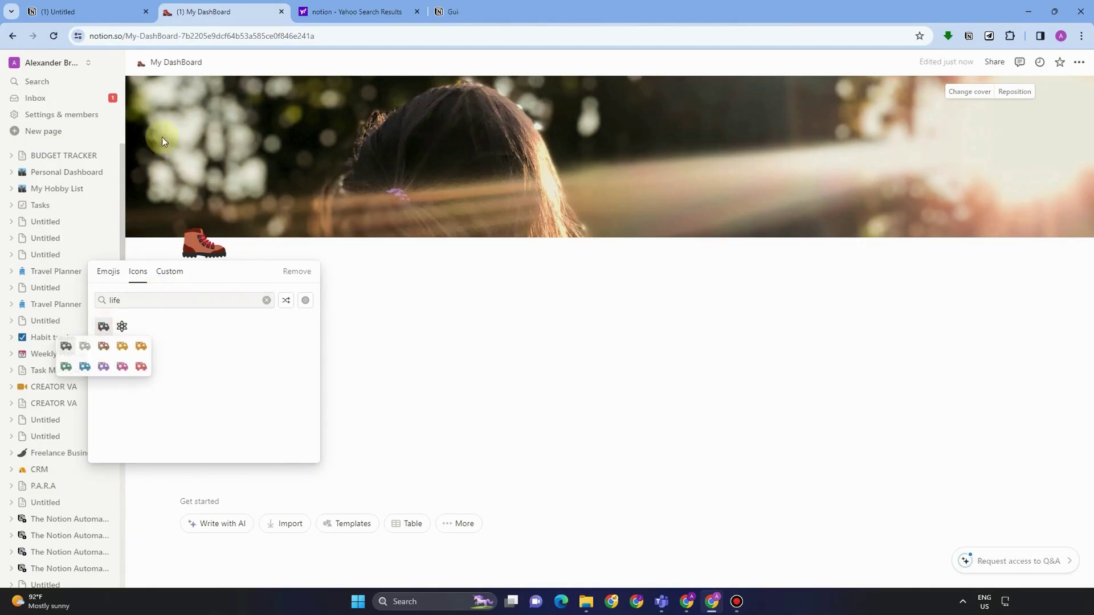
{"action": "left_click", "coordinate": [140, 346]}
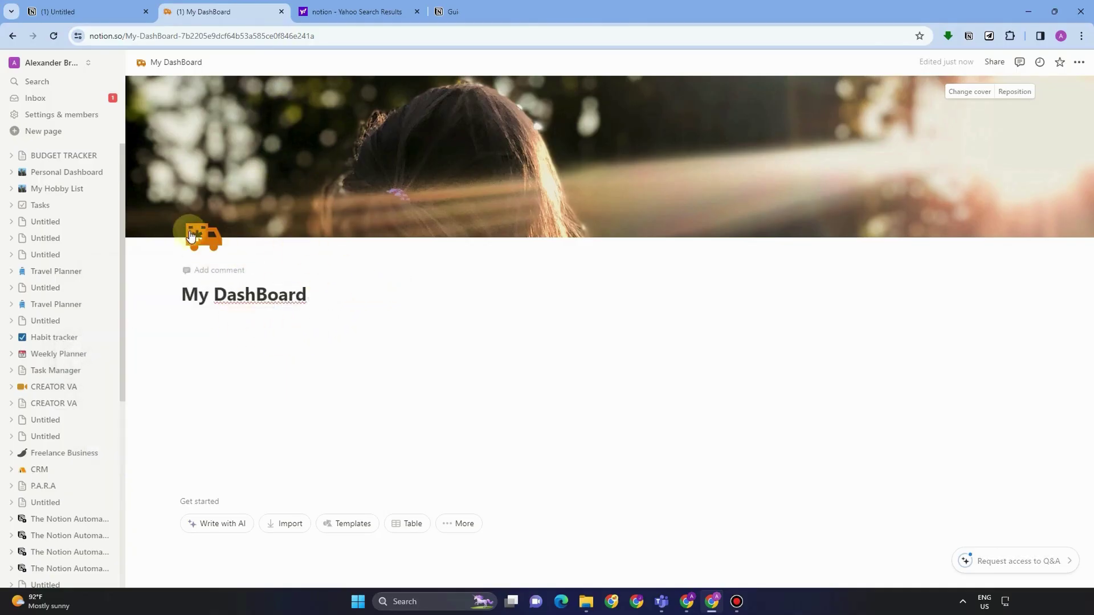
Step: Write "Let's Get it On!" as a draft comment under the page title without sending it
{"action": "left_click", "coordinate": [211, 275]}
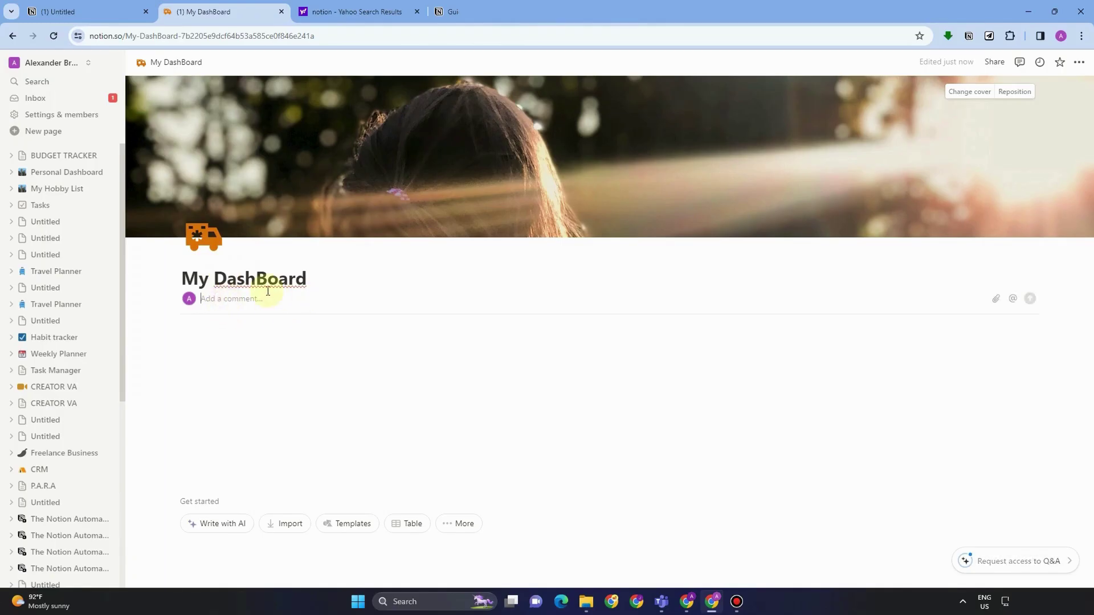
{"action": "type", "text": "Let's Get it On"}
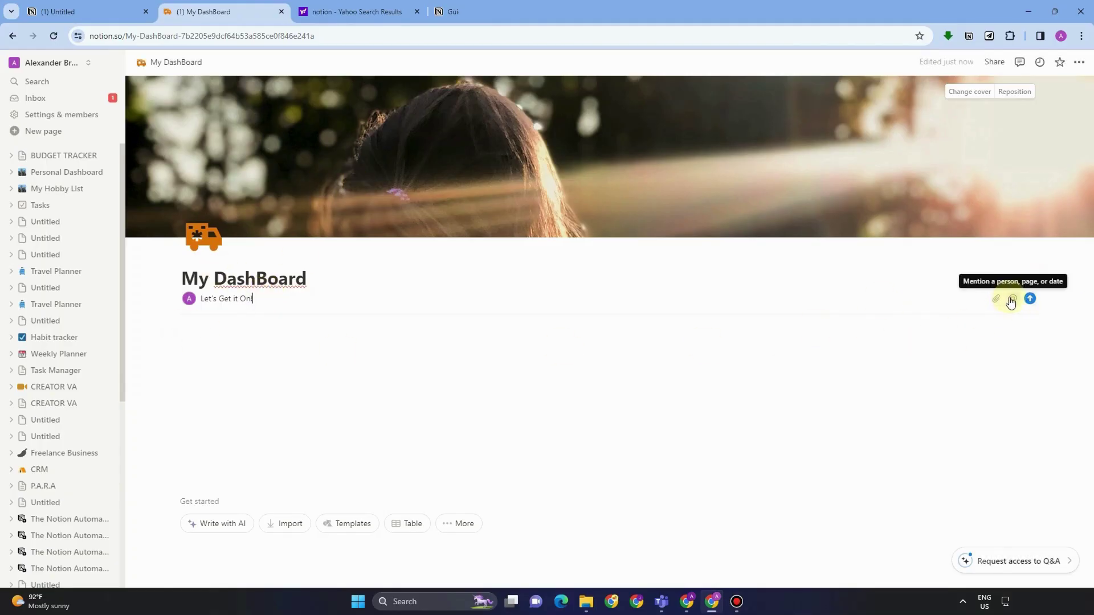
{"action": "left_click", "coordinate": [328, 324]}
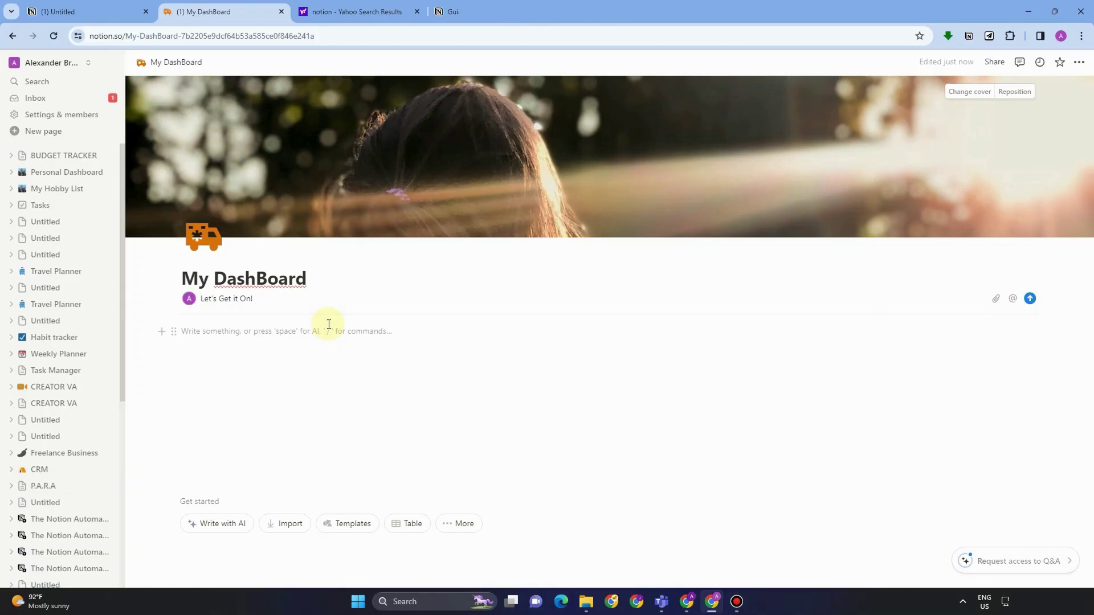
Step: Insert a callout below the comment line containing the quote "Be yourself; everyone else is already taken." - Oscar Wilde
{"action": "type", "text": "/"}
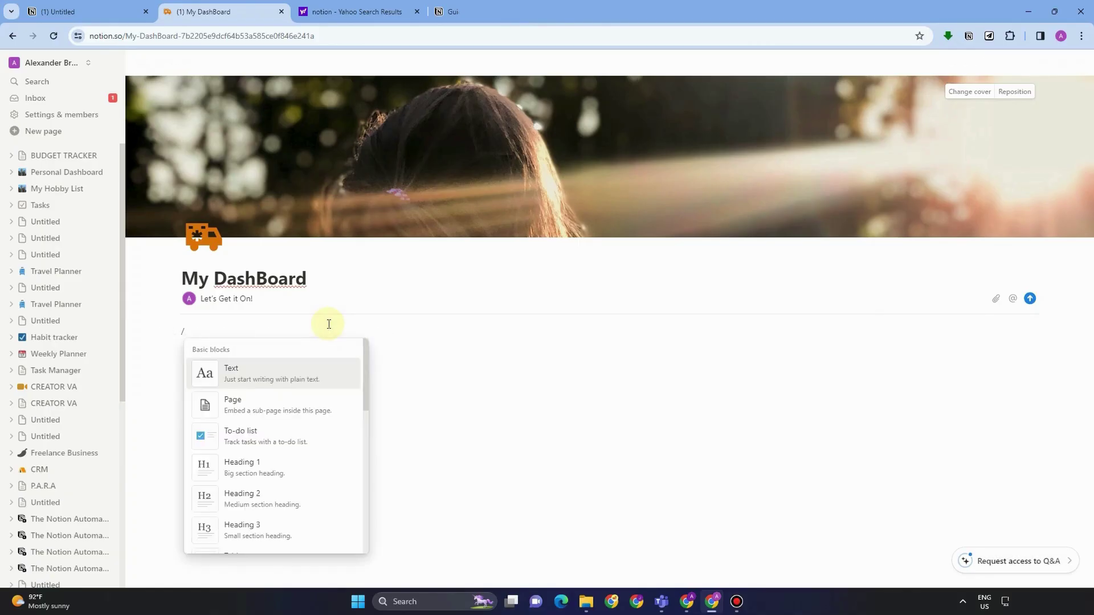
{"action": "type", "text": "ca"}
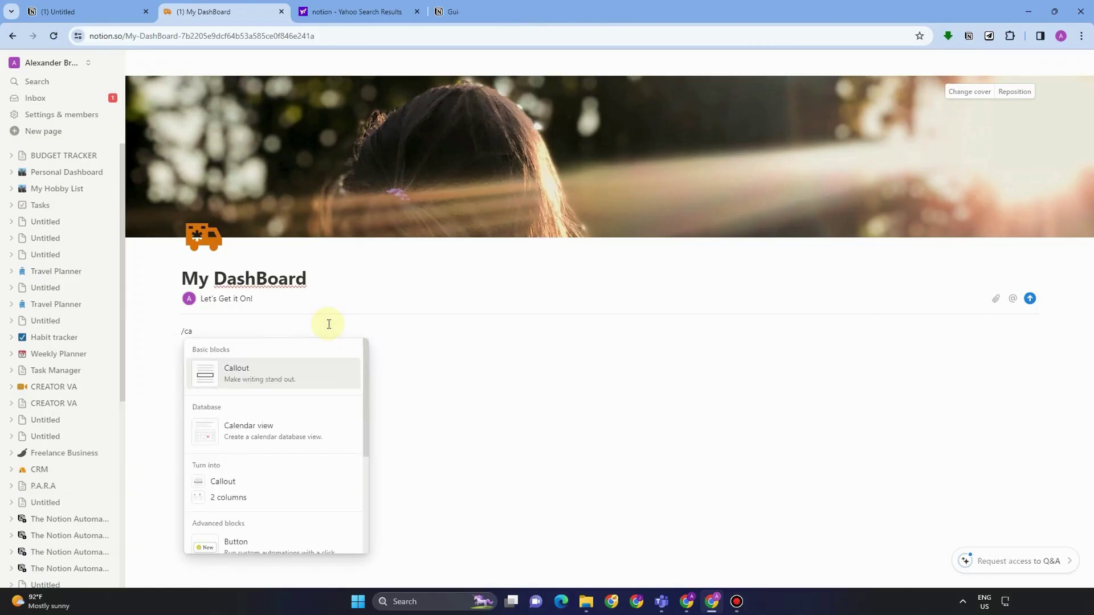
{"action": "left_click", "coordinate": [306, 374]}
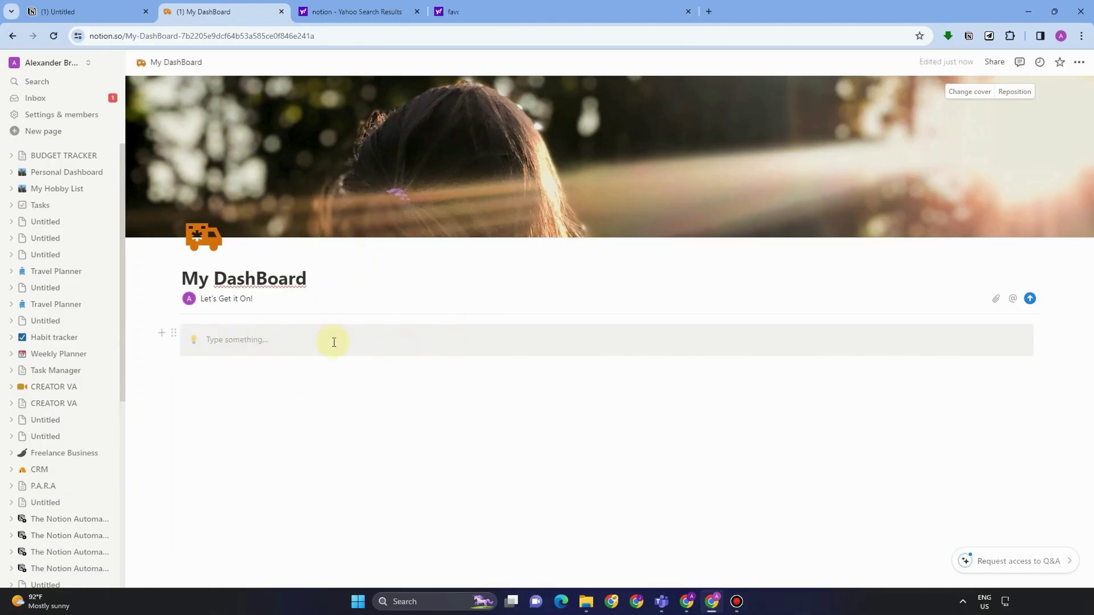
{"action": "type", "text": "\"Be yourself; everyone else is already taken.\" — Oscar Wilde"}
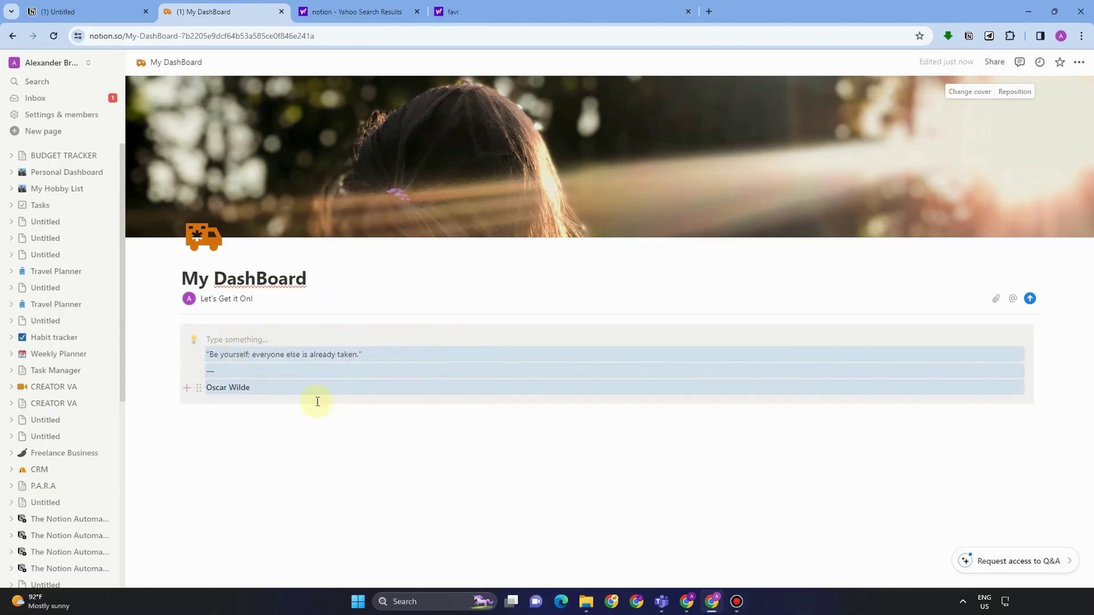
Step: Change the quote callout's icon to the avocado emoji
{"action": "left_click", "coordinate": [192, 343]}
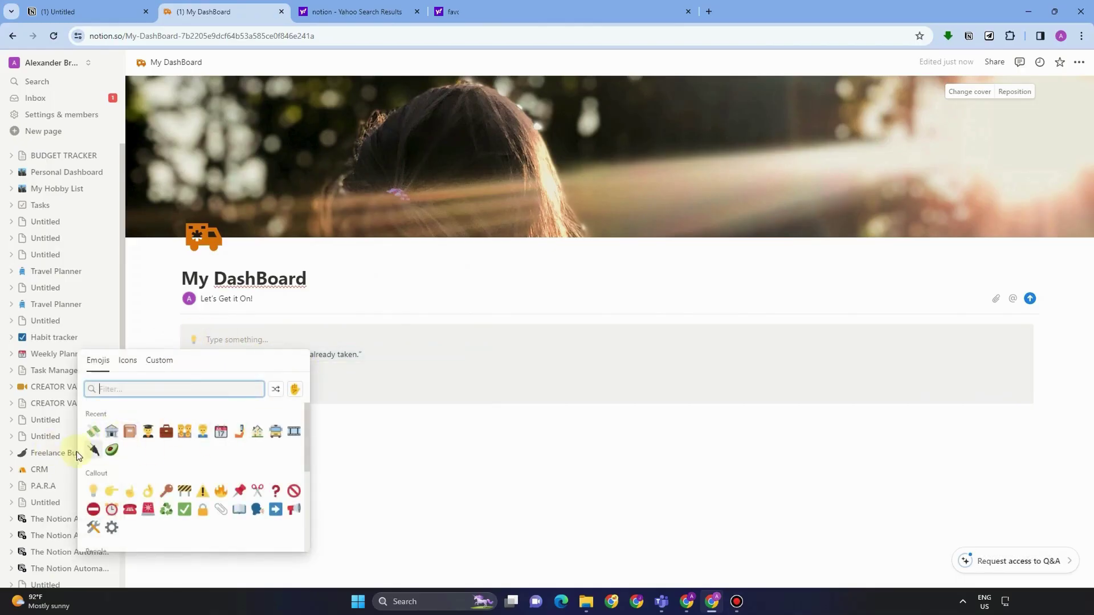
{"action": "left_click", "coordinate": [112, 450]}
{"action": "left_click", "coordinate": [368, 281]}
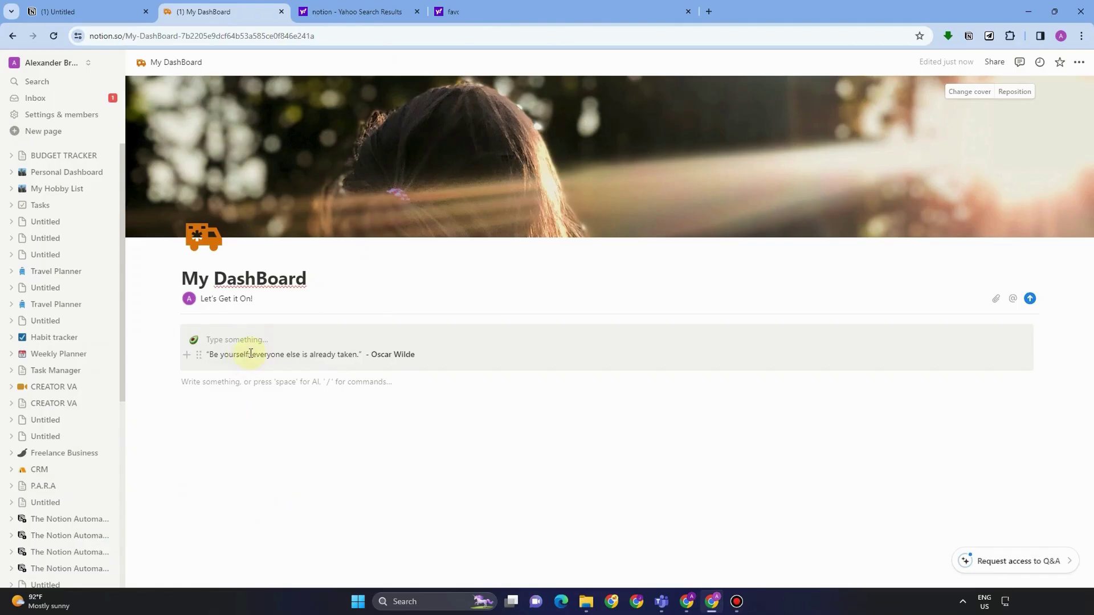
{"action": "type", "text": "/Ga"}
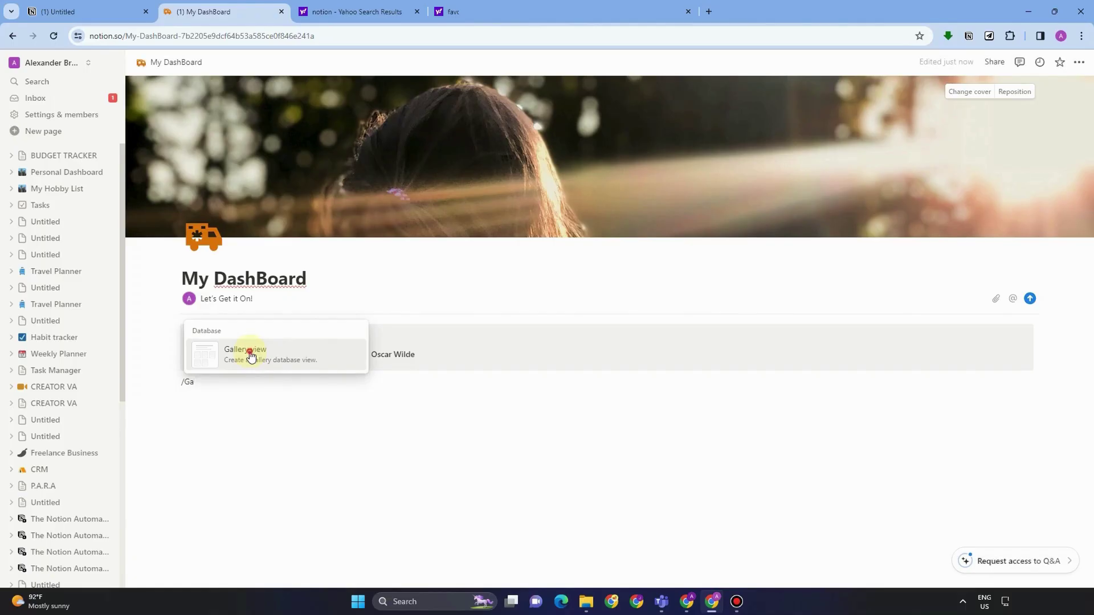
{"action": "left_click", "coordinate": [251, 356]}
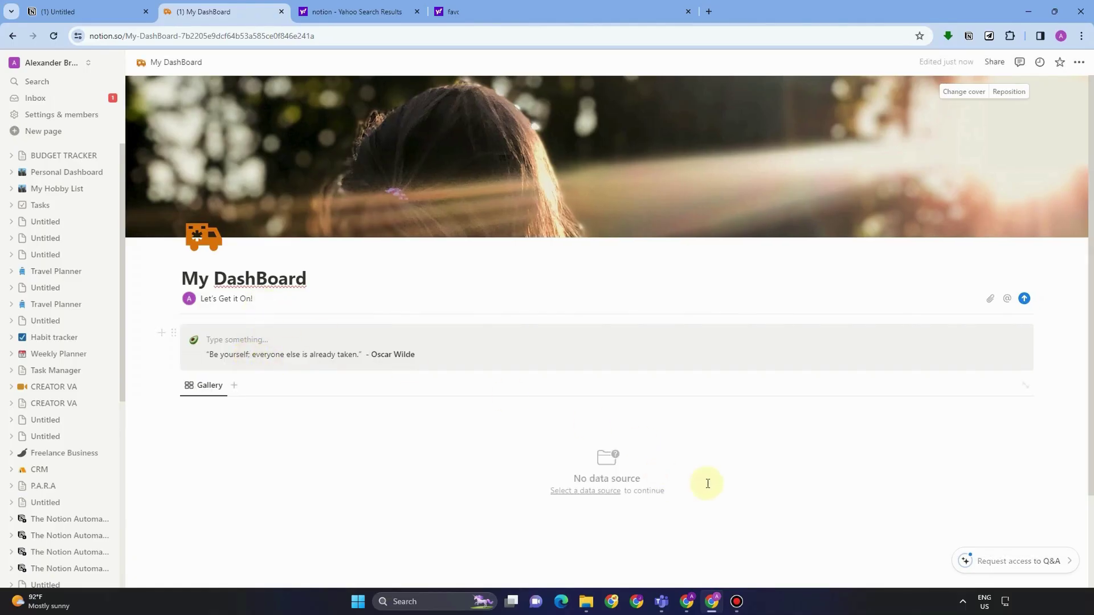
{"action": "scroll", "coordinate": [703, 417], "scroll_direction": "down", "scroll_amount": 2}
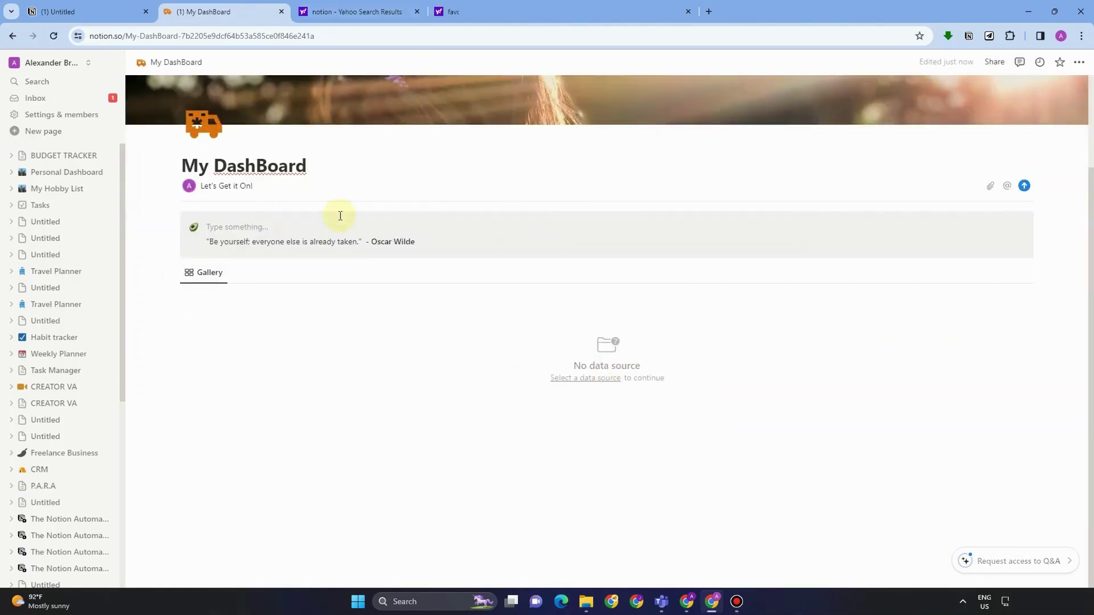
{"action": "left_click", "coordinate": [176, 271]}
{"action": "key", "text": "Delete"}
Step: Insert a gallery view below the quote callout and give it a new database as its data source
{"action": "type", "text": "/"}
{"action": "scroll", "coordinate": [283, 227], "scroll_direction": "down", "scroll_amount": 4}
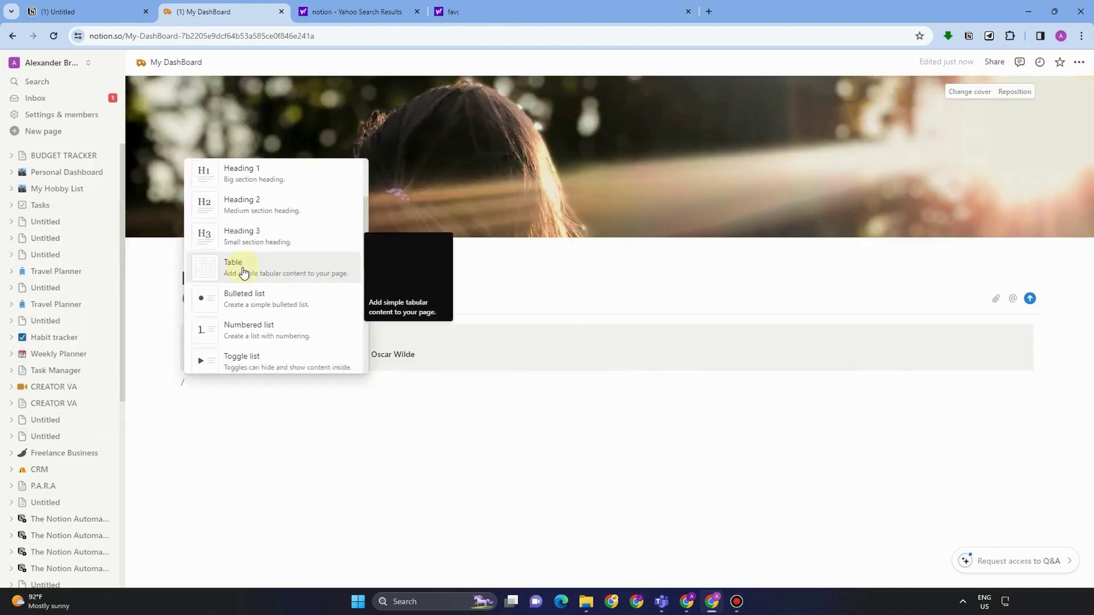
{"action": "scroll", "coordinate": [244, 288], "scroll_direction": "down", "scroll_amount": 6}
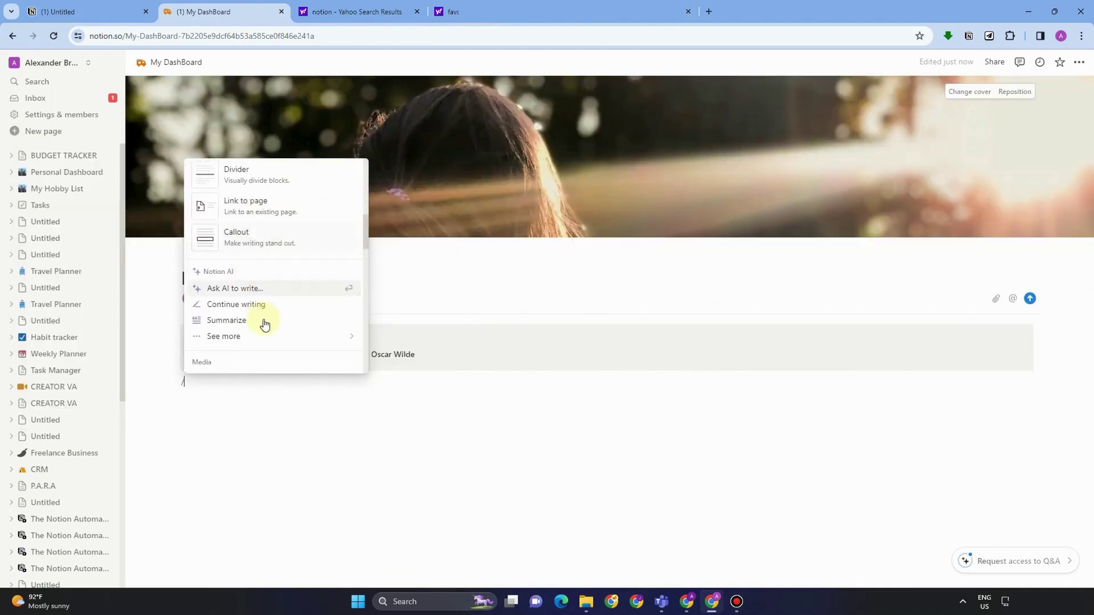
{"action": "scroll", "coordinate": [265, 330], "scroll_direction": "down", "scroll_amount": 4}
{"action": "left_click", "coordinate": [268, 342]}
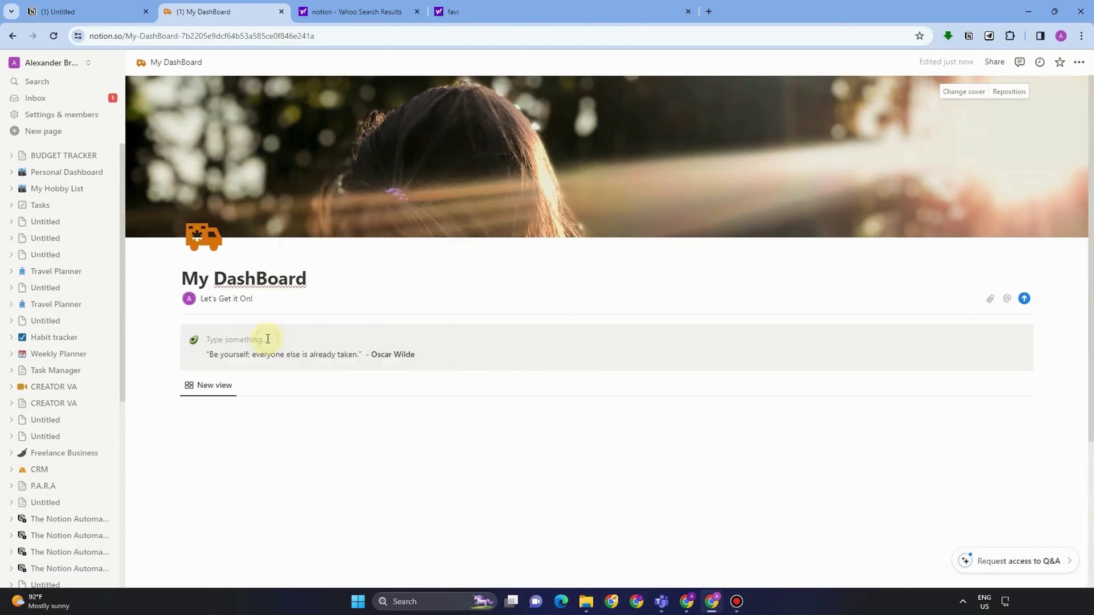
{"action": "scroll", "coordinate": [969, 501], "scroll_direction": "down", "scroll_amount": 1}
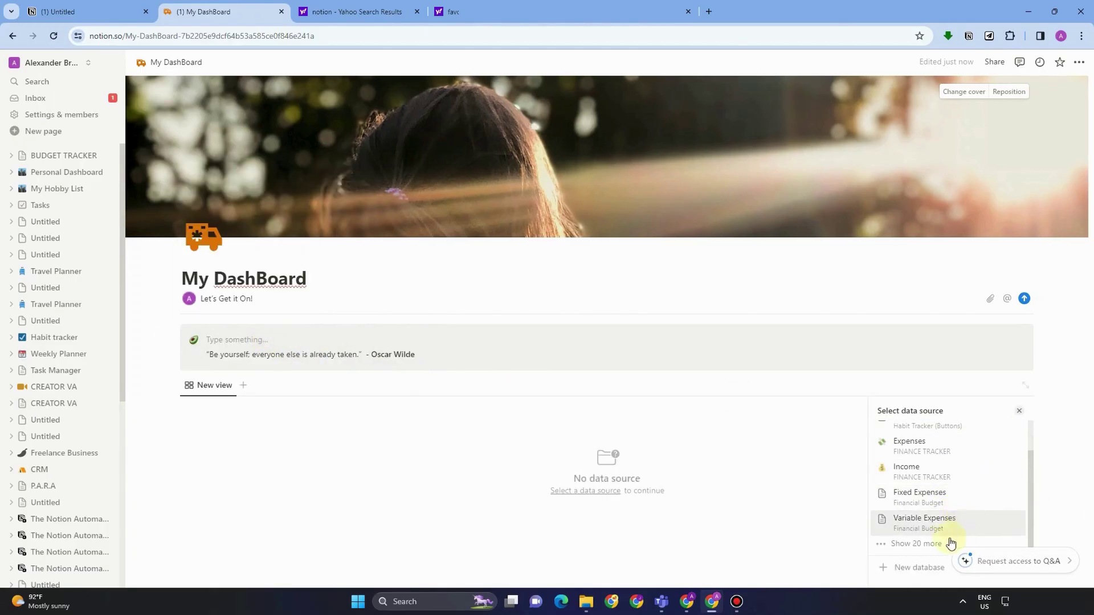
{"action": "left_click", "coordinate": [914, 570]}
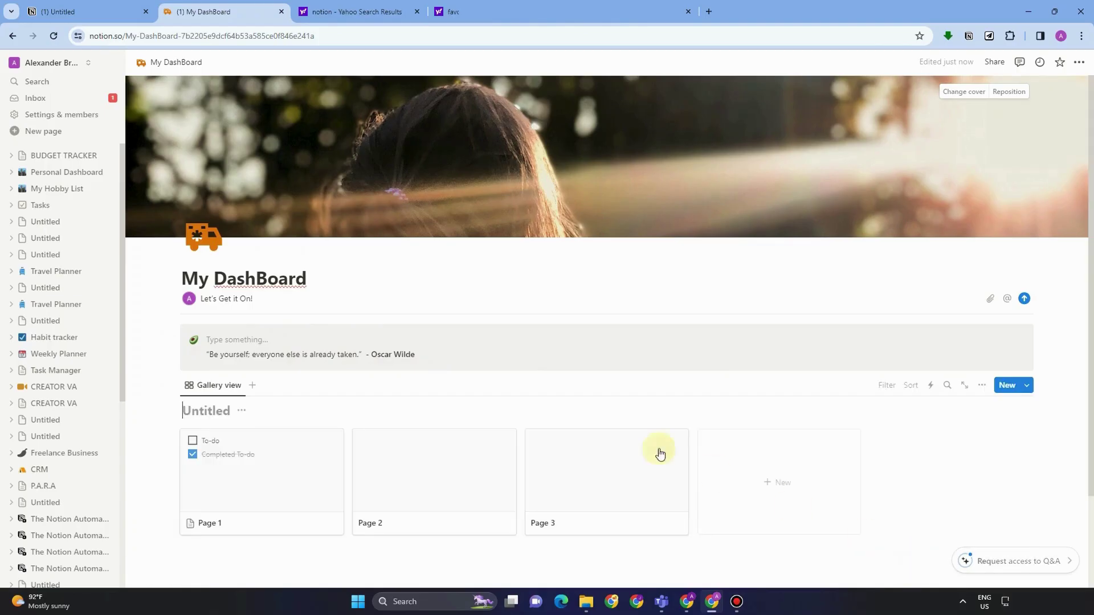
Step: Title the new gallery database "Goals"
{"action": "scroll", "coordinate": [369, 336], "scroll_direction": "down", "scroll_amount": 2}
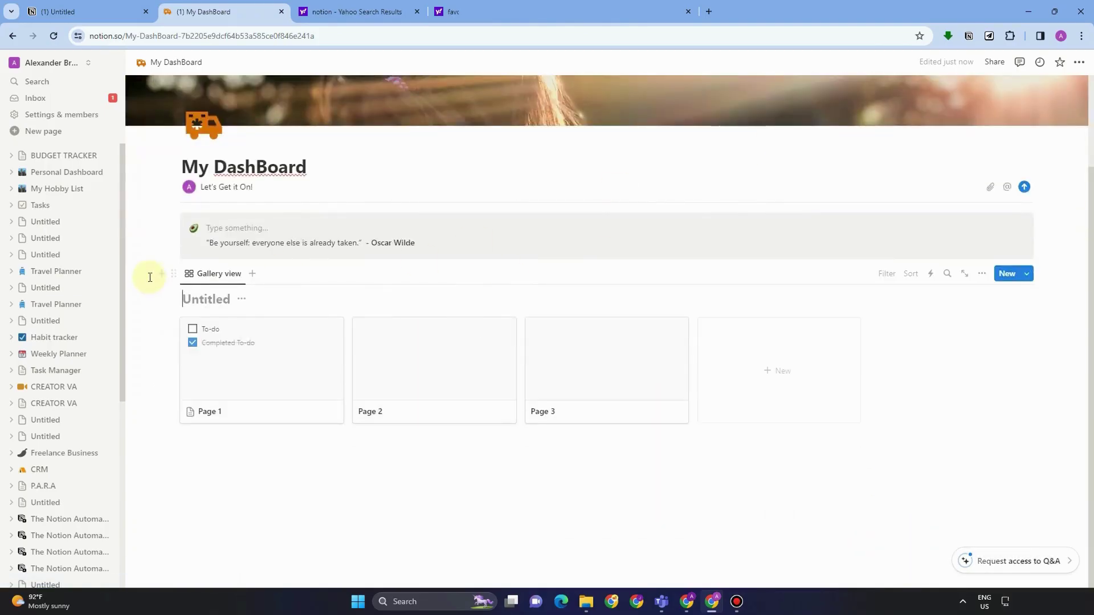
{"action": "left_click", "coordinate": [190, 276]}
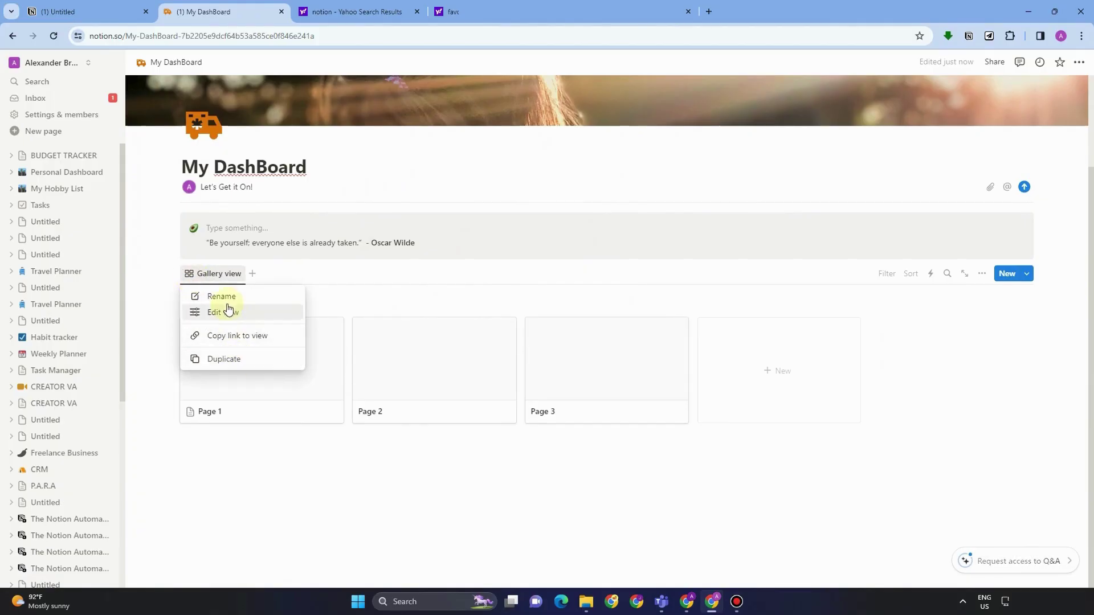
{"action": "left_click", "coordinate": [378, 311]}
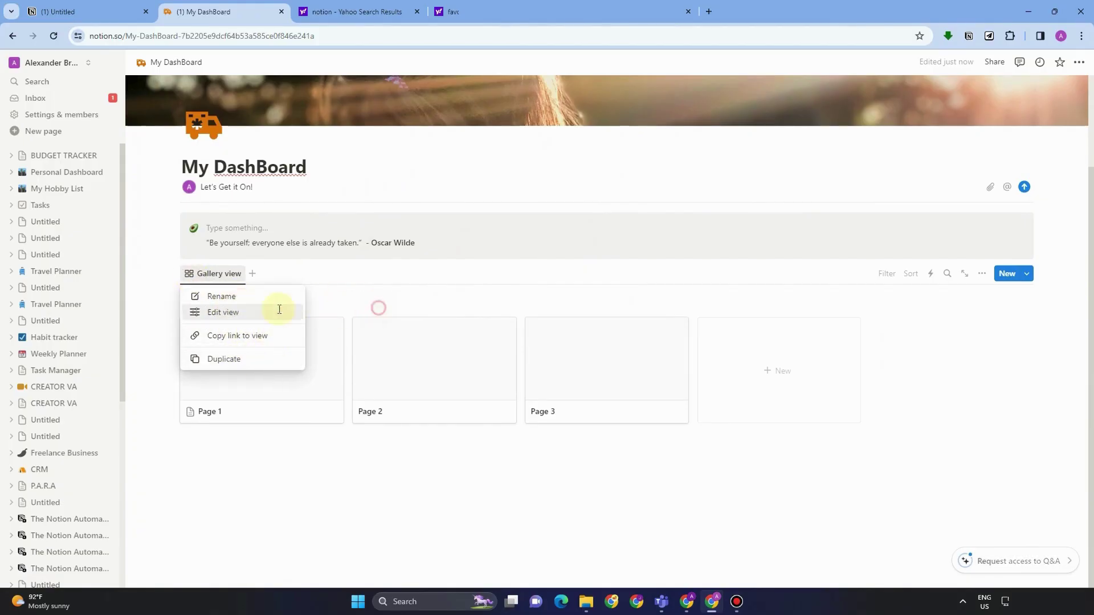
{"action": "left_click", "coordinate": [215, 300]}
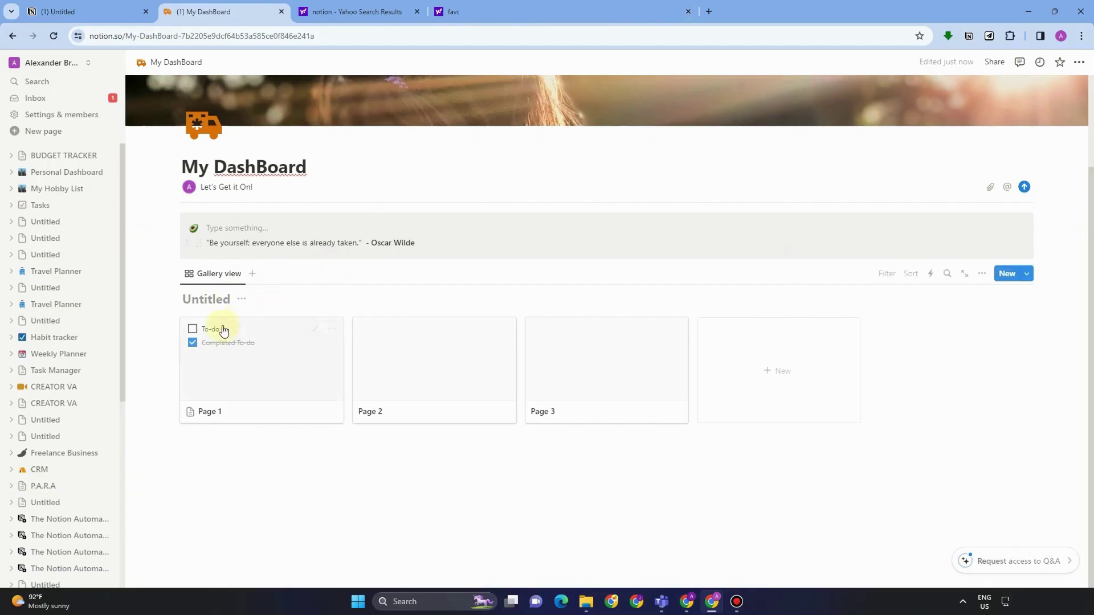
{"action": "left_click", "coordinate": [207, 301]}
{"action": "type", "text": "Goals"}
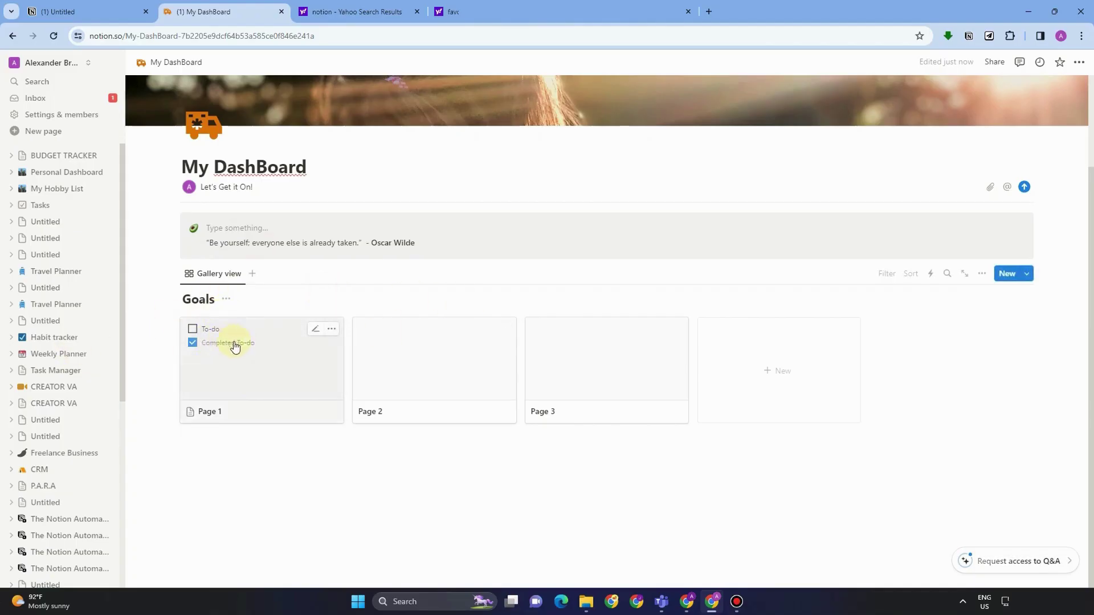
Step: Rename the gallery card Page 1 as "Personal Goals" and return to the dashboard
{"action": "left_click", "coordinate": [211, 411]}
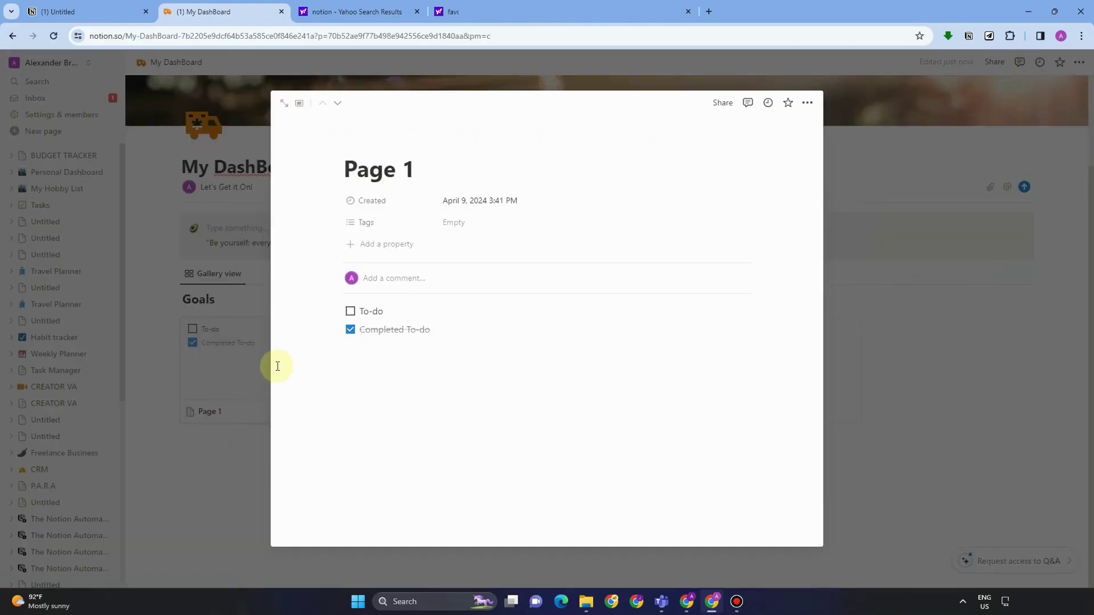
{"action": "left_click_drag", "start_coordinate": [418, 171], "coordinate": [322, 158]}
{"action": "key", "text": "F10"}
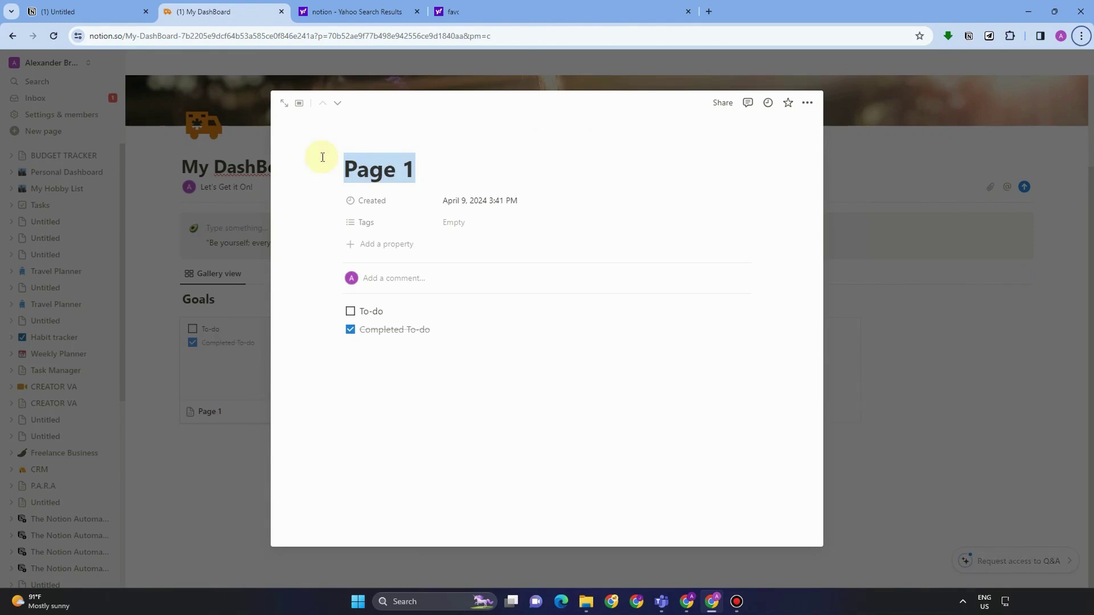
{"action": "left_click", "coordinate": [369, 168]}
{"action": "left_click_drag", "start_coordinate": [473, 165], "coordinate": [325, 169]}
{"action": "type", "text": "Personal Goals"}
{"action": "key", "text": "Return"}
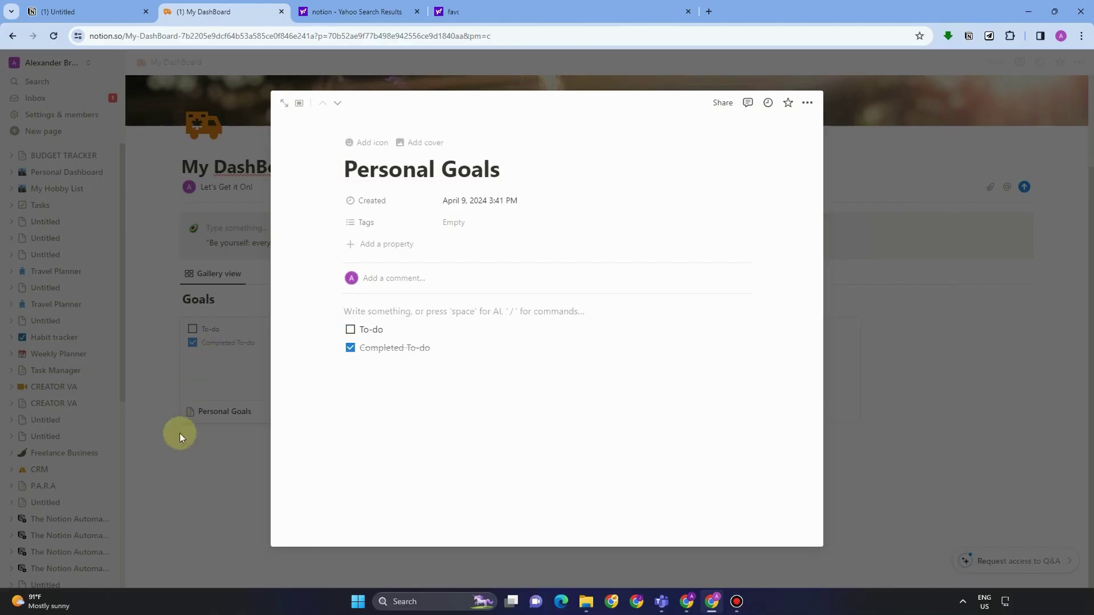
{"action": "left_click", "coordinate": [184, 467]}
Step: Rename the gallery card Page 2 as "Professional Goals" and return to the dashboard
{"action": "left_click", "coordinate": [368, 391]}
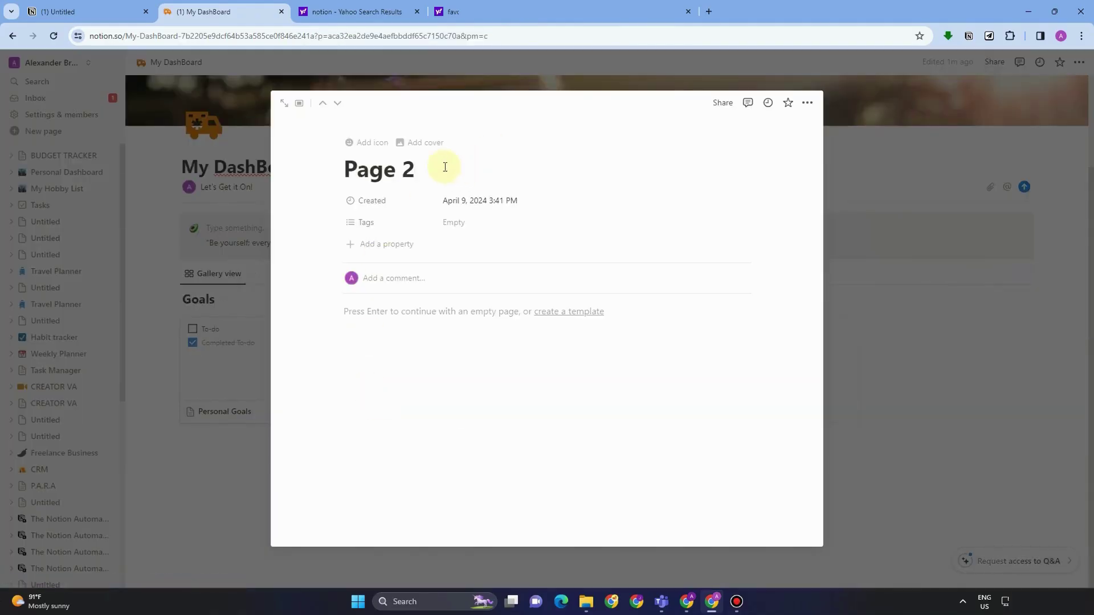
{"action": "left_click_drag", "start_coordinate": [442, 163], "coordinate": [357, 169]}
{"action": "key", "text": "BackSpace"}
{"action": "key", "text": "BackSpace"}
{"action": "type", "text": "Professh"}
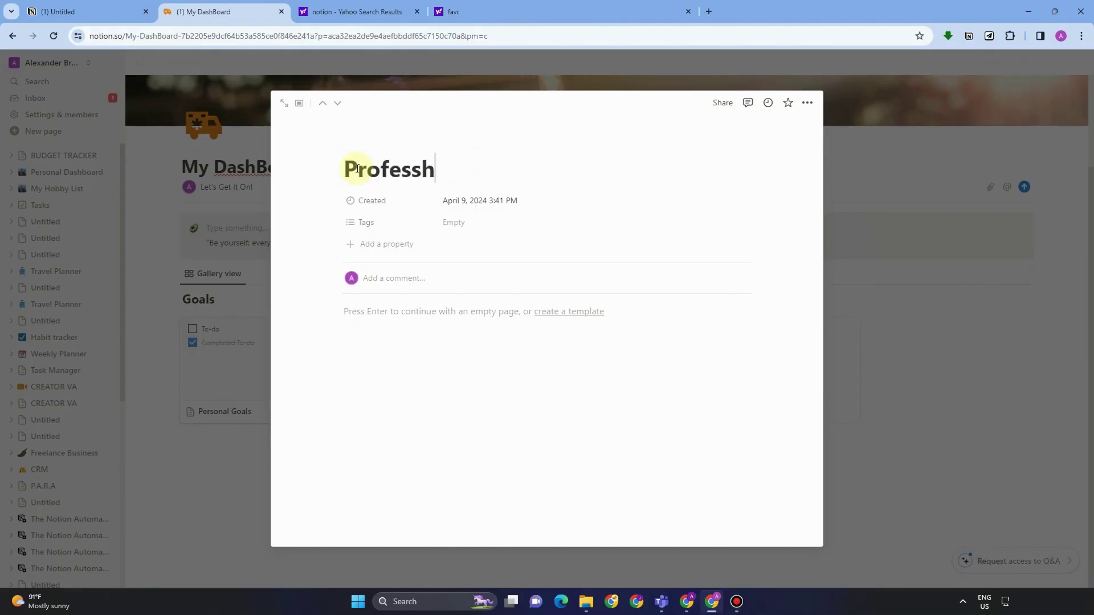
{"action": "key", "text": "BackSpace"}
{"action": "type", "text": "ional "}
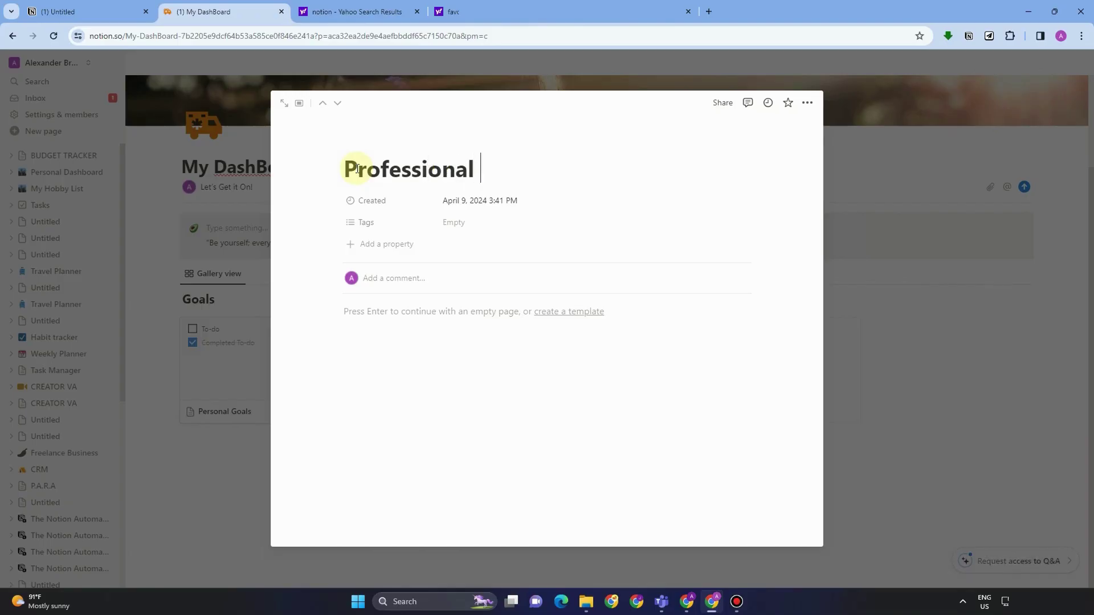
{"action": "type", "text": "Goals"}
{"action": "key", "text": "Return"}
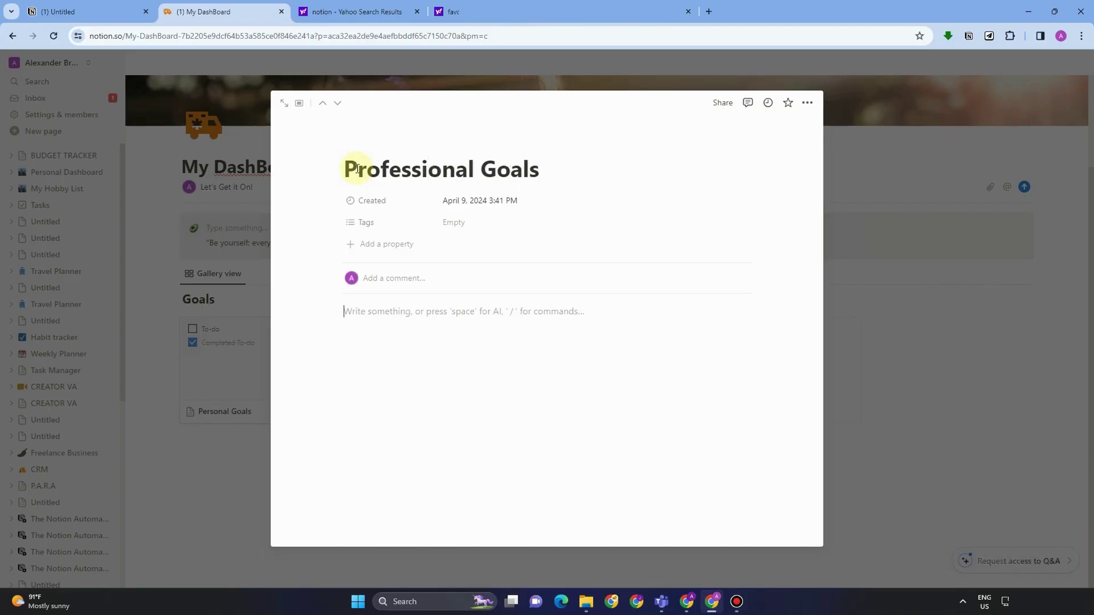
{"action": "left_click", "coordinate": [221, 446]}
Step: Rename the gallery card Page 3 as "Financial Goals" and return to the dashboard
{"action": "left_click", "coordinate": [583, 399]}
{"action": "left_click_drag", "start_coordinate": [460, 176], "coordinate": [320, 177]}
{"action": "type", "text": "Financ"}
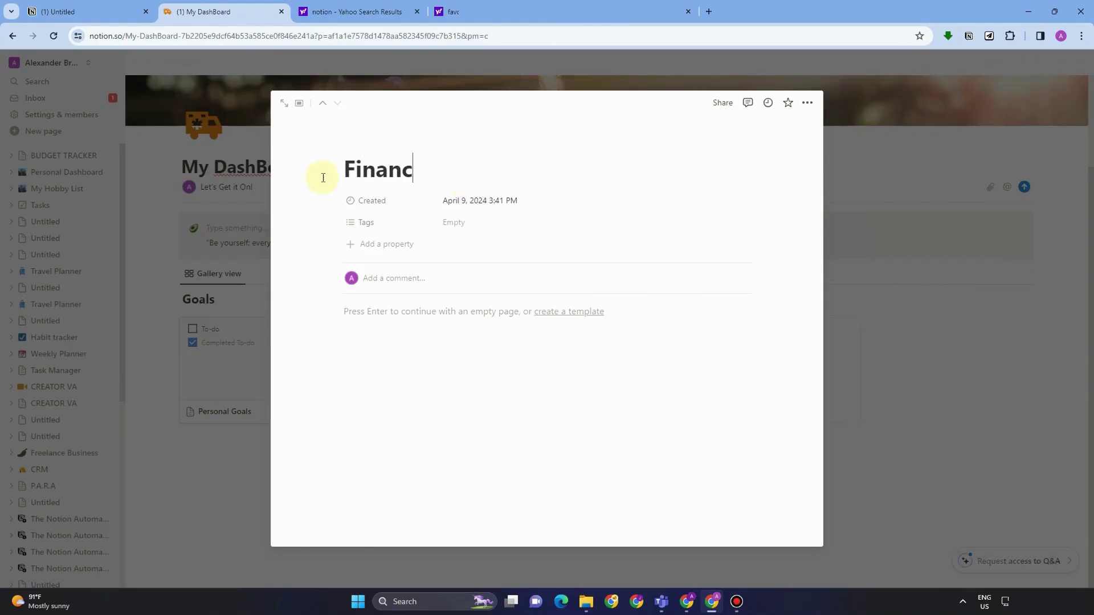
{"action": "type", "text": "ial Goals"}
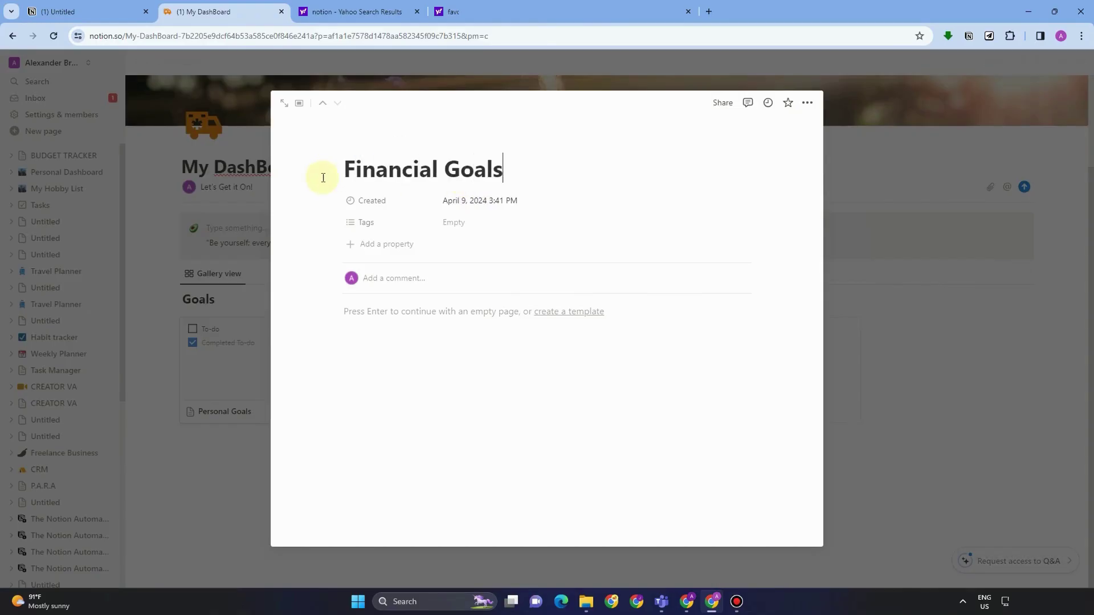
{"action": "left_click", "coordinate": [230, 473]}
Step: Add a fourth card titled "Health and Wellness" to the Goals gallery
{"action": "left_click", "coordinate": [776, 371]}
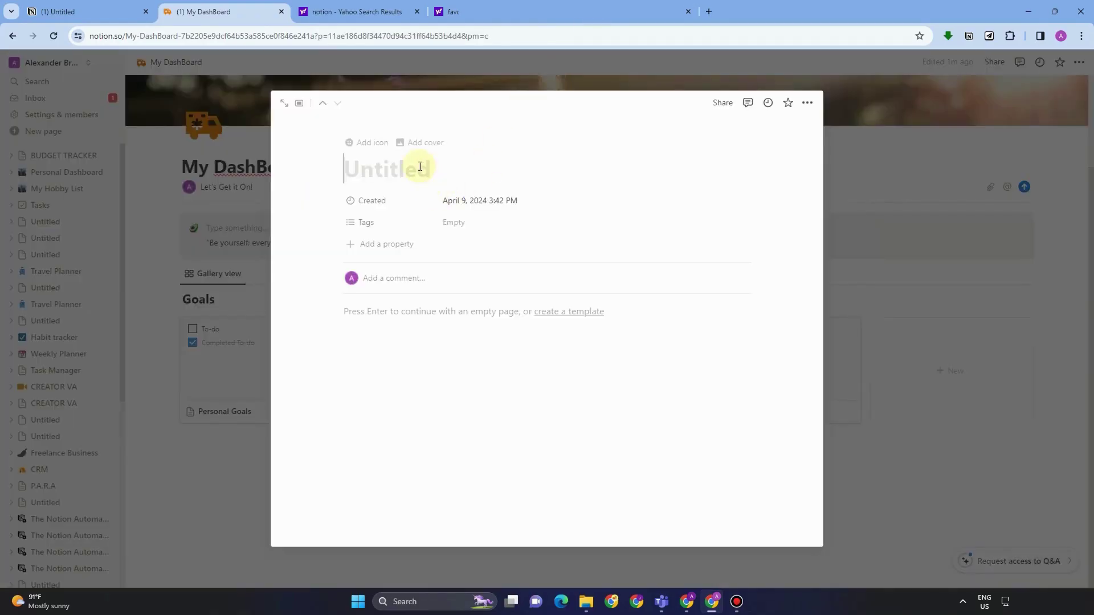
{"action": "type", "text": "Health and Wellness"}
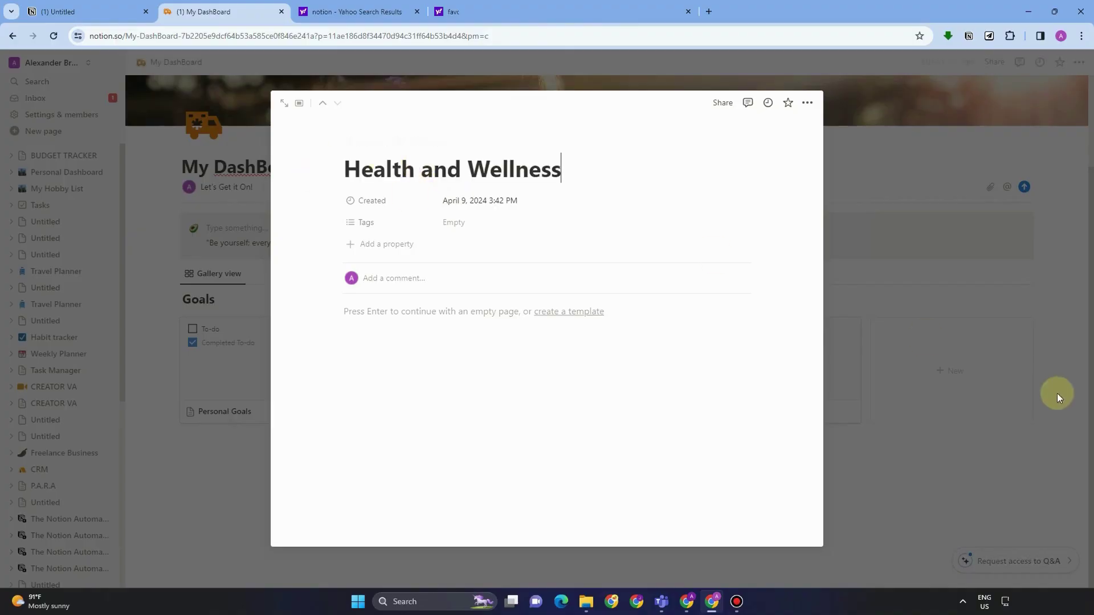
{"action": "left_click", "coordinate": [932, 371]}
Step: Add a fifth card titled "Personal Development" to the Goals gallery and return to the dashboard
{"action": "left_click", "coordinate": [930, 370]}
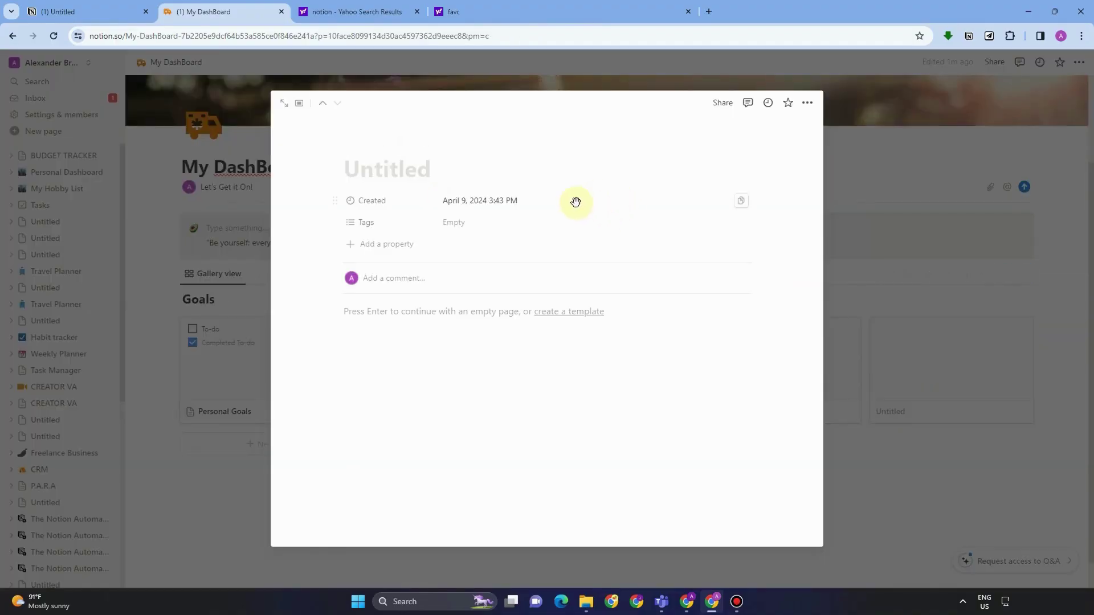
{"action": "type", "text": "Personal Development"}
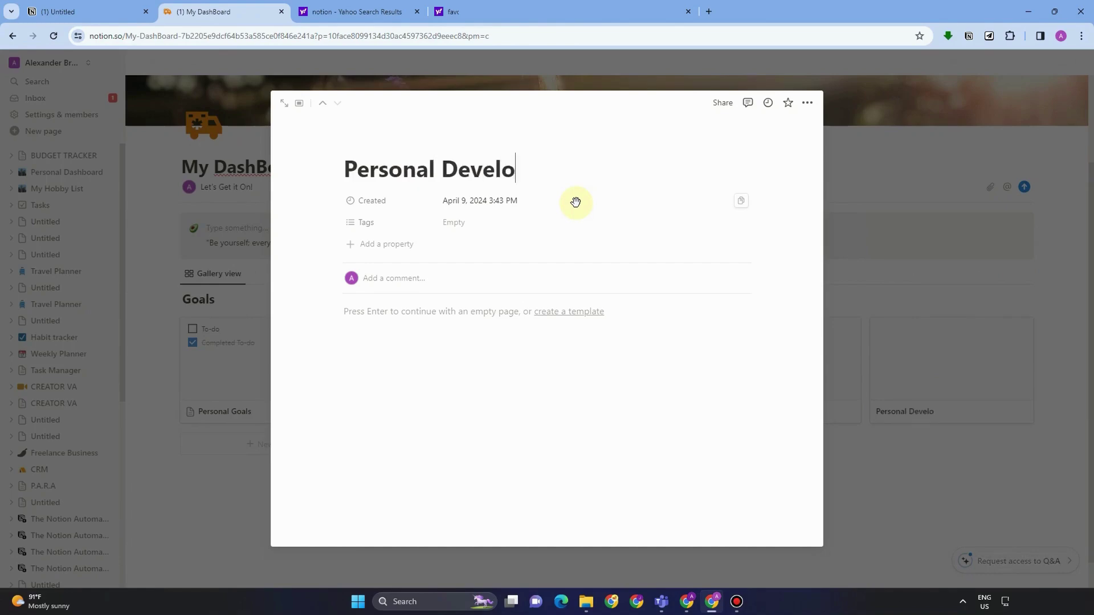
{"action": "key", "text": "Return"}
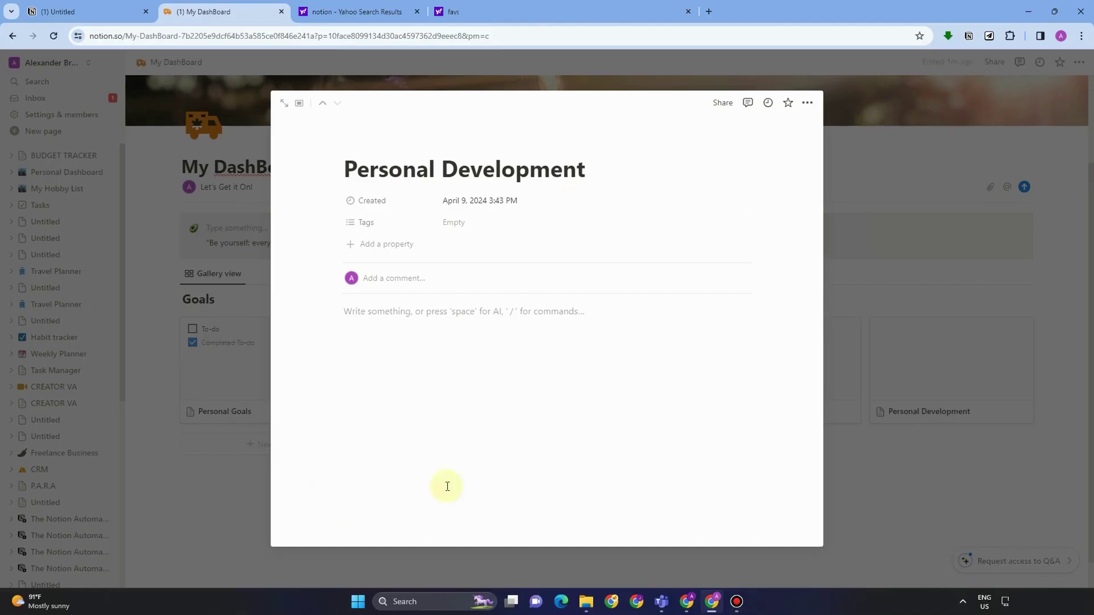
{"action": "left_click", "coordinate": [1012, 316]}
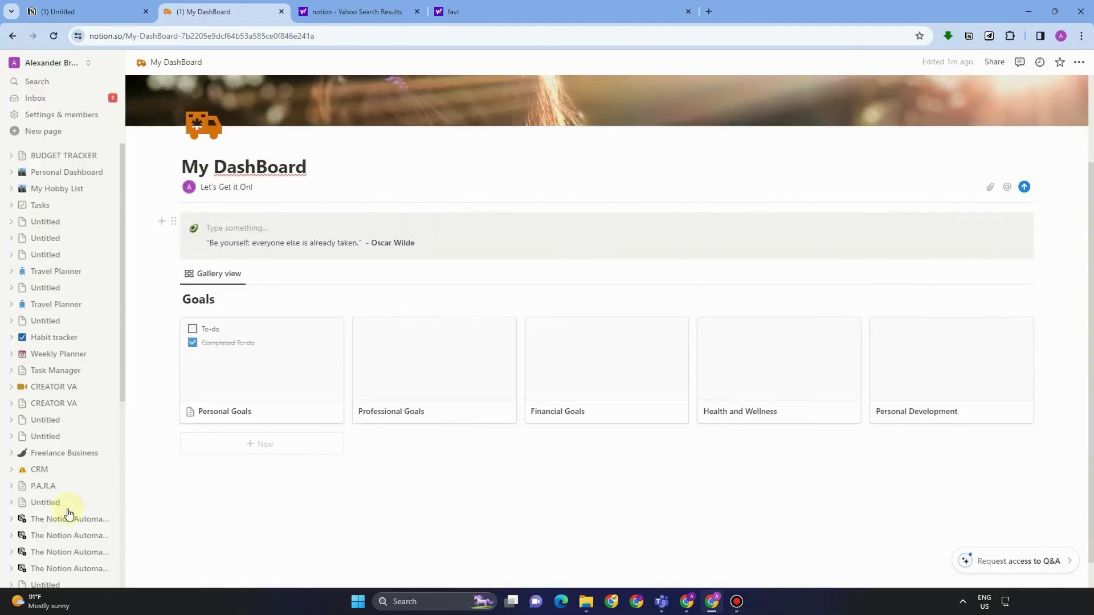
Step: Set the icon of the Personal Goals card to the laptop emoji, using the emoji filter "personal"
{"action": "left_click", "coordinate": [189, 416]}
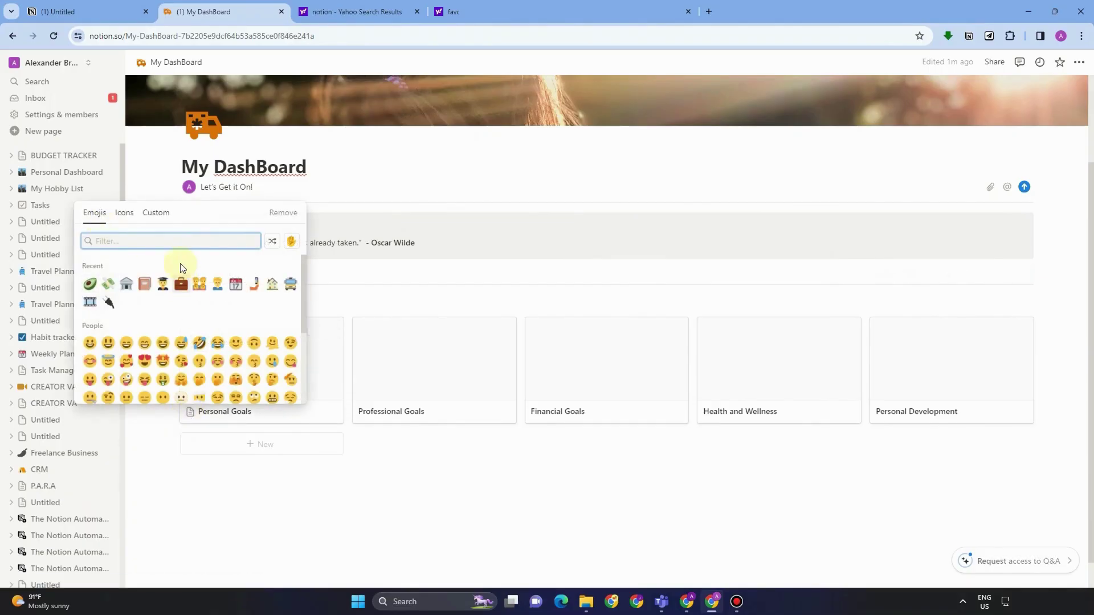
{"action": "type", "text": "personal"}
{"action": "left_click", "coordinate": [90, 268]}
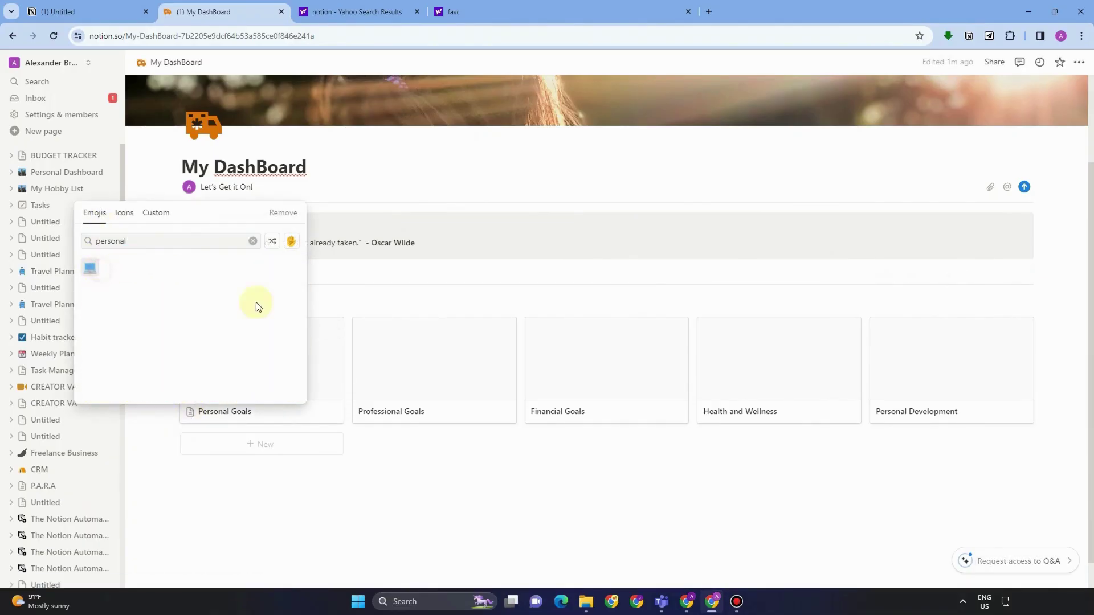
{"action": "left_click", "coordinate": [89, 268]}
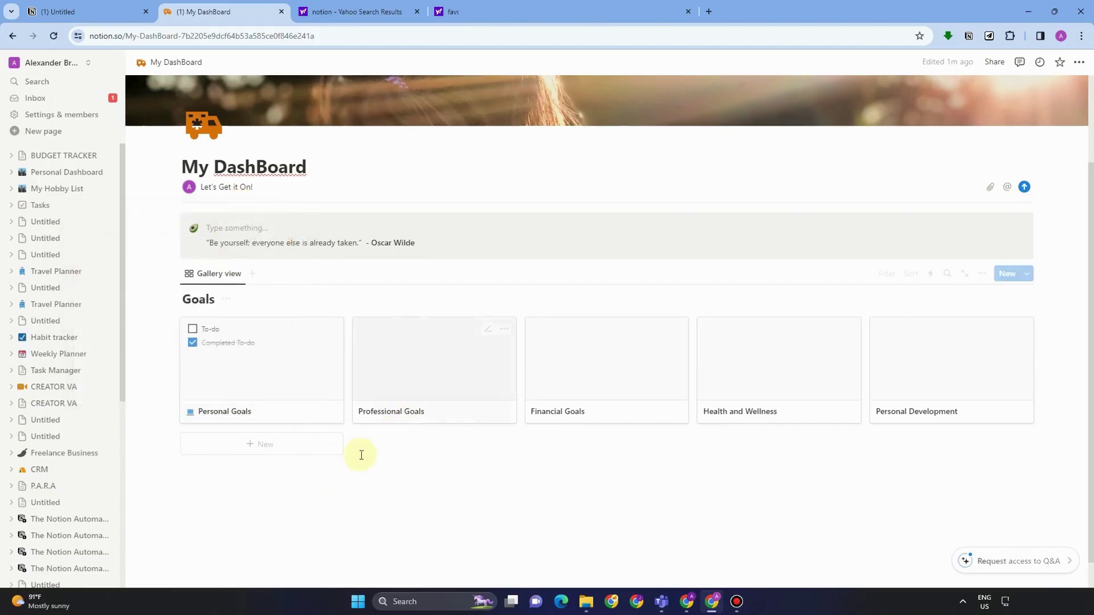
Step: Give the Professional Goals card the teacher emoji as its icon and return to the dashboard
{"action": "left_click", "coordinate": [360, 422]}
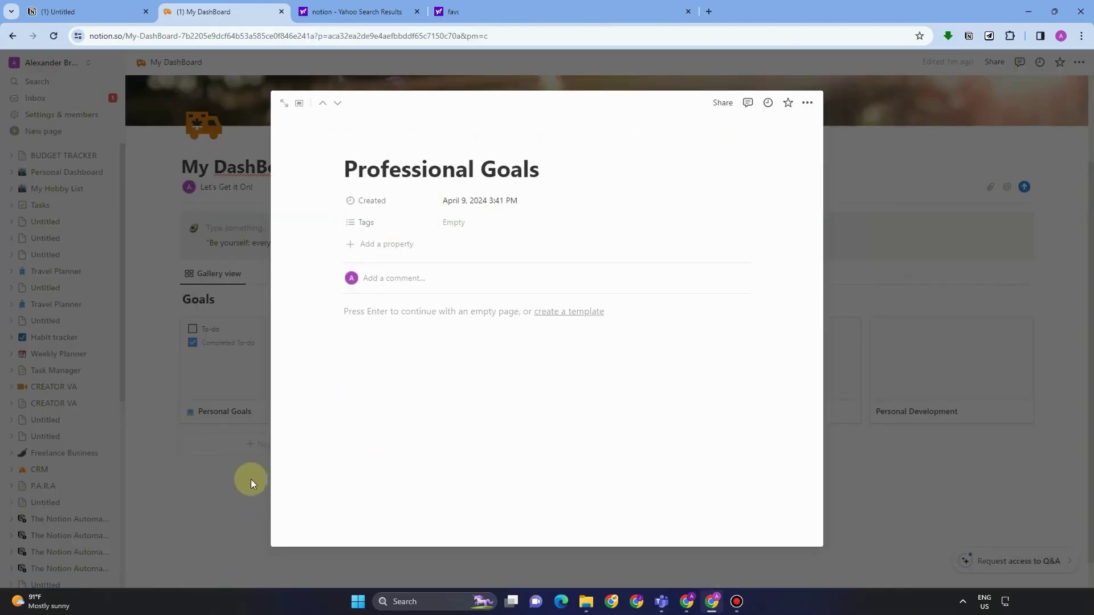
{"action": "left_click", "coordinate": [388, 142]}
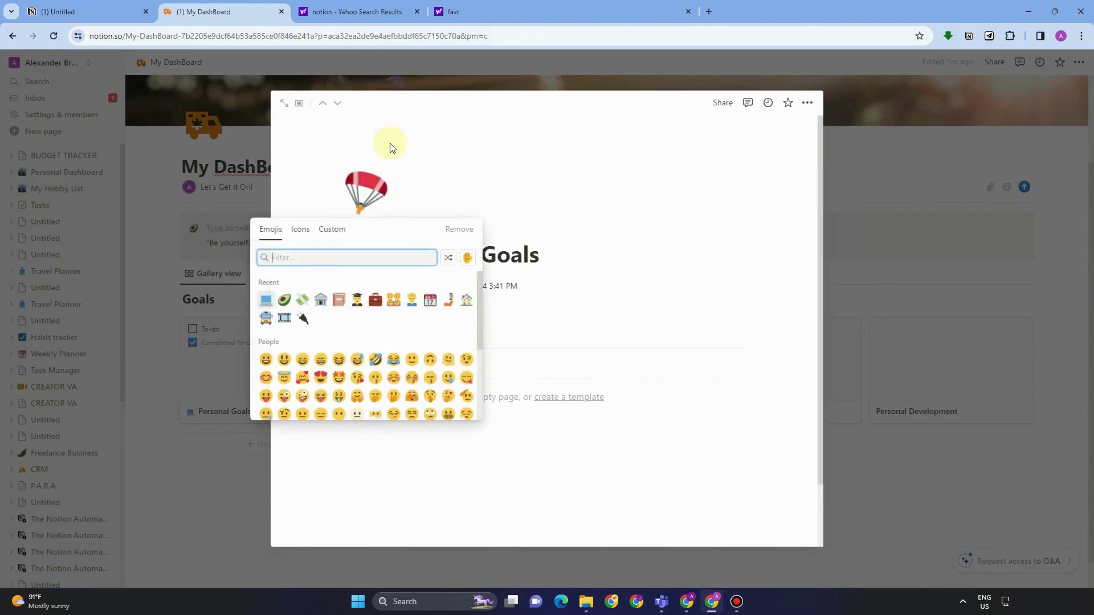
{"action": "type", "text": "Profes"}
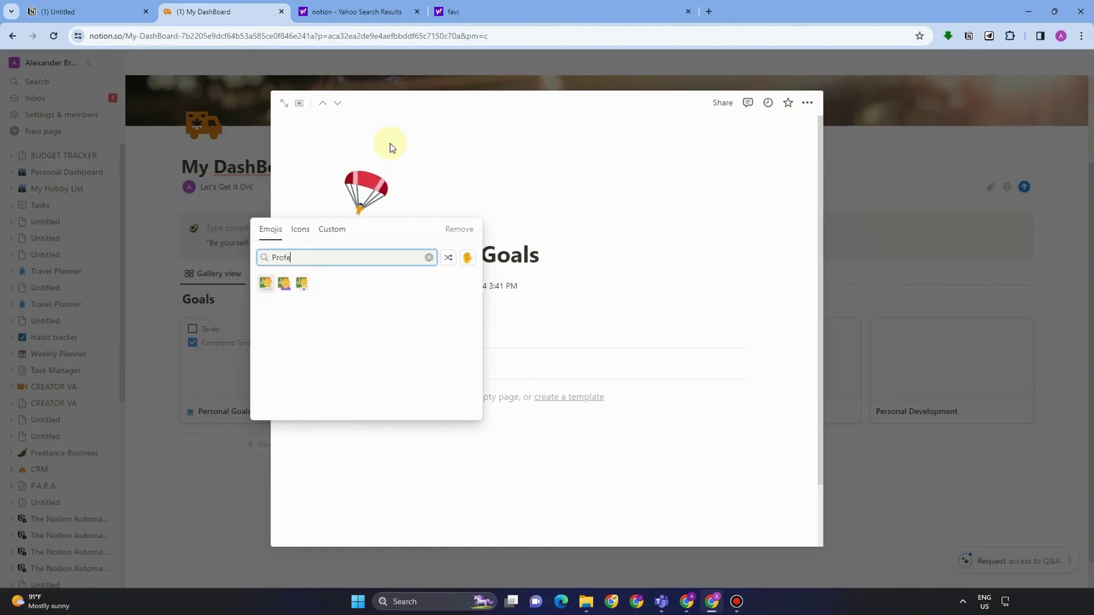
{"action": "left_click", "coordinate": [273, 292]}
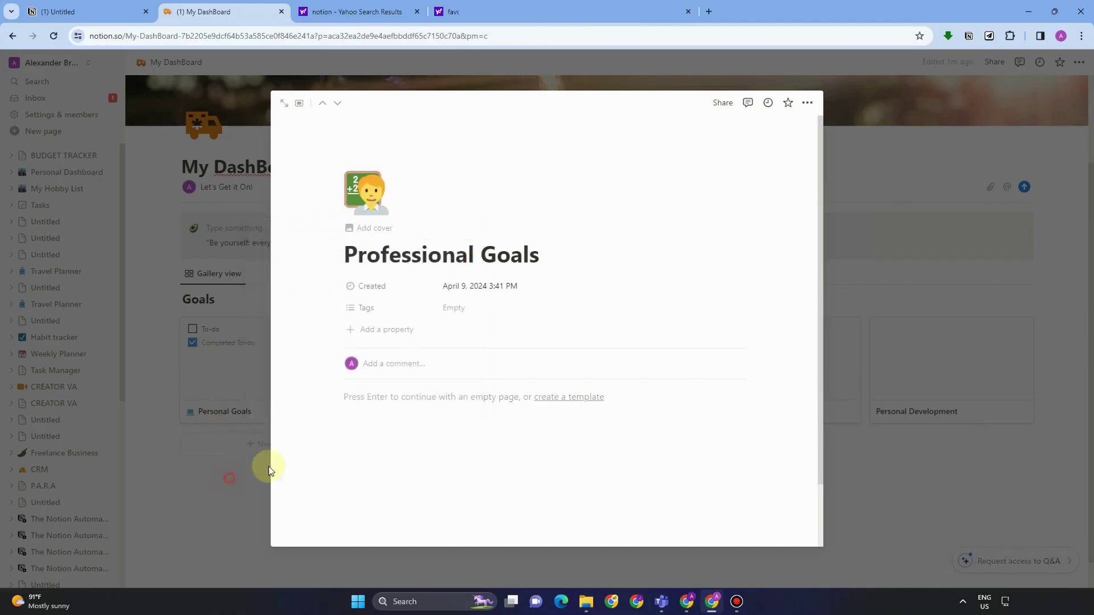
{"action": "left_click", "coordinate": [240, 476]}
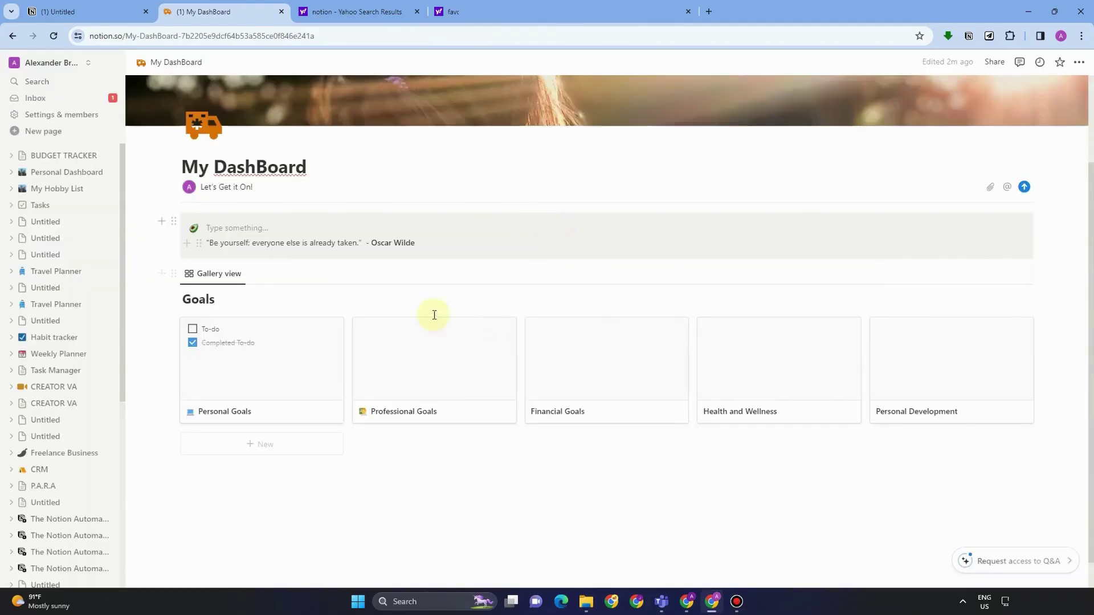
Step: Give the Financial Goals card the bank building emoji as its icon, filtering emojis by "Mone", and return to the dashboard
{"action": "left_click", "coordinate": [527, 418]}
{"action": "left_click", "coordinate": [353, 148]}
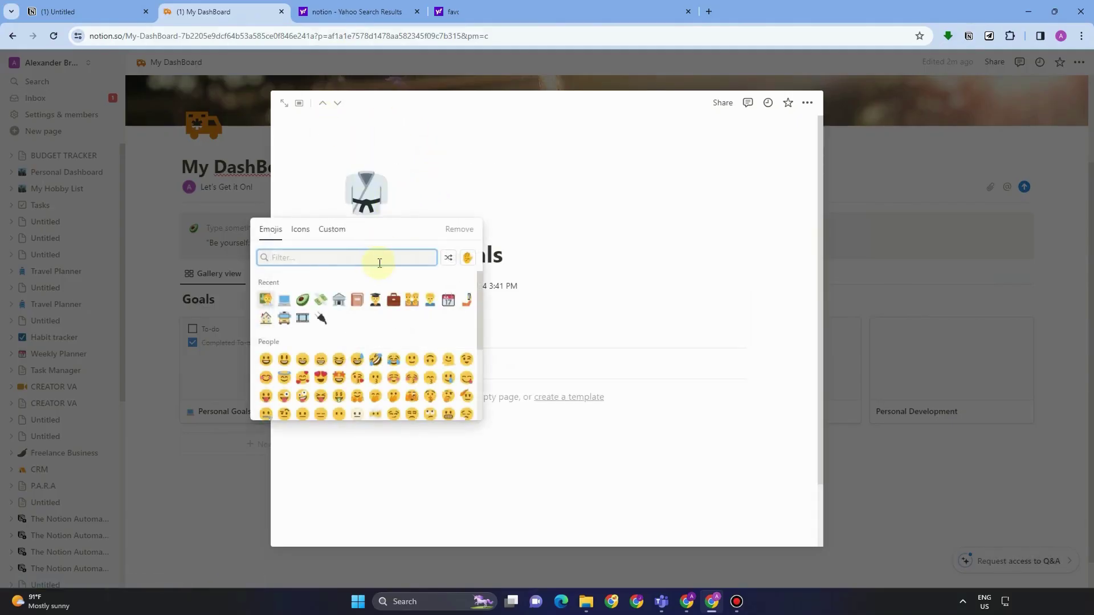
{"action": "type", "text": "Finan"}
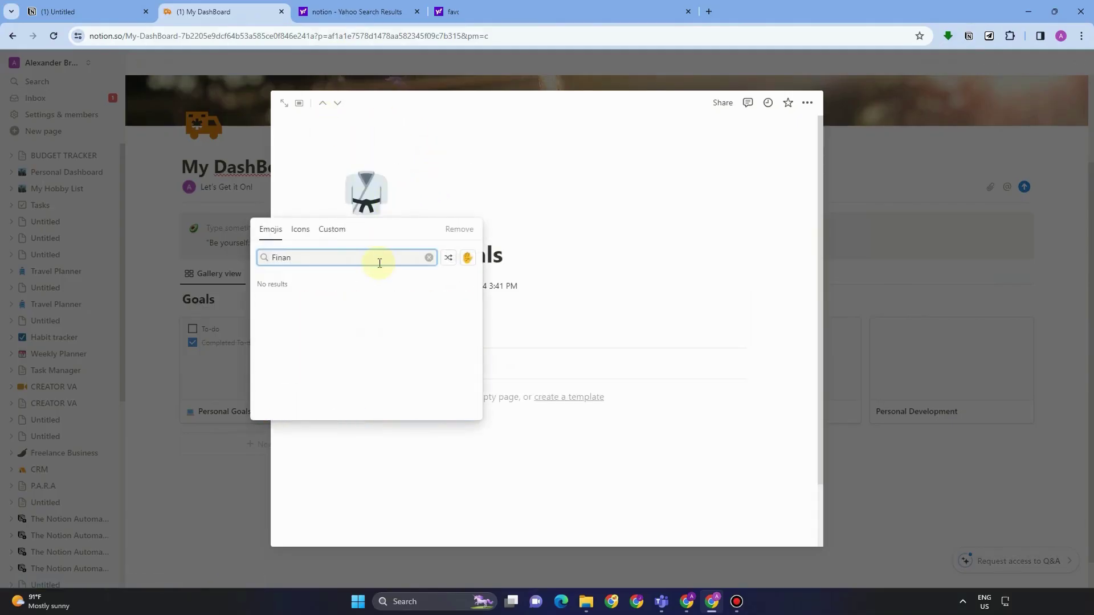
{"action": "key", "text": "BackSpace"}
{"action": "key", "text": "BackSpace"}
{"action": "key", "text": "BackSpace"}
{"action": "key", "text": "BackSpace"}
{"action": "type", "text": "Mone"}
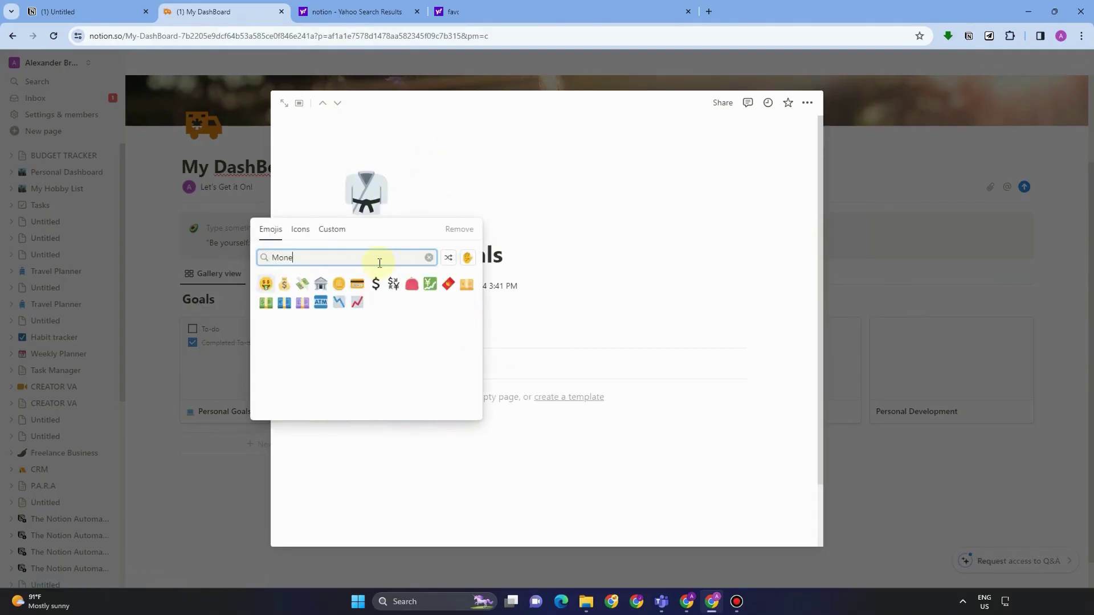
{"action": "left_click", "coordinate": [320, 283]}
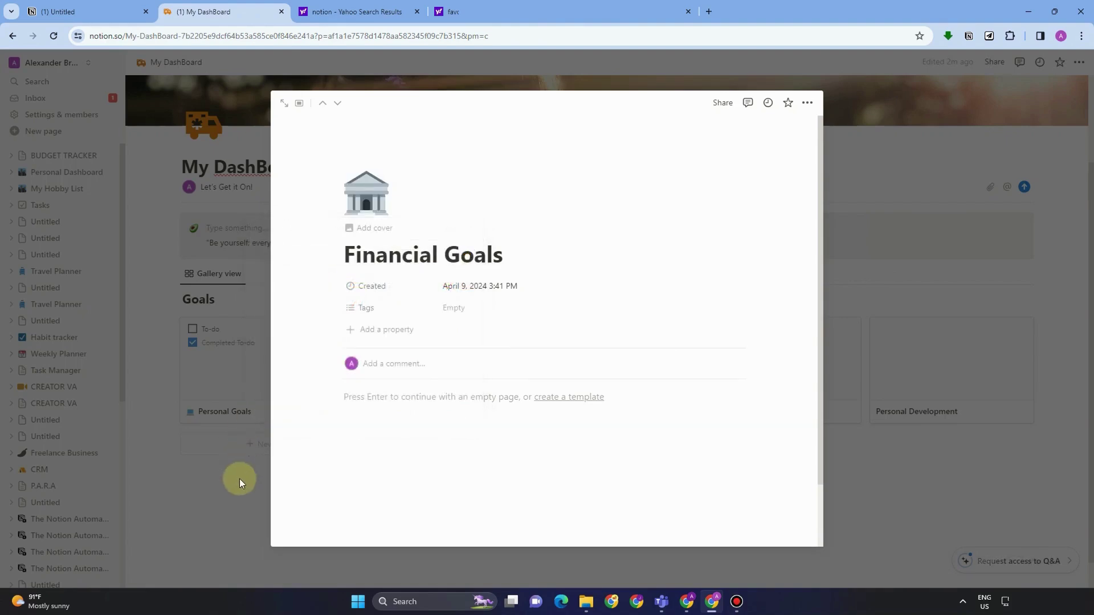
{"action": "left_click", "coordinate": [239, 476]}
Step: Give the Health and Wellness card the mending heart emoji as its icon and return to the dashboard
{"action": "left_click", "coordinate": [708, 415]}
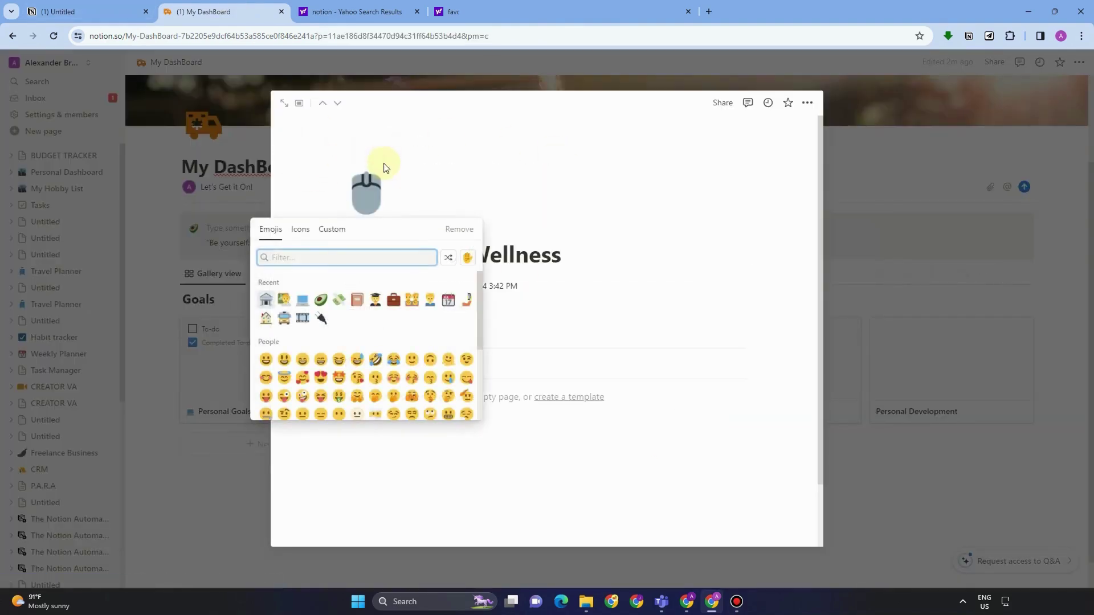
{"action": "type", "text": "Heal"}
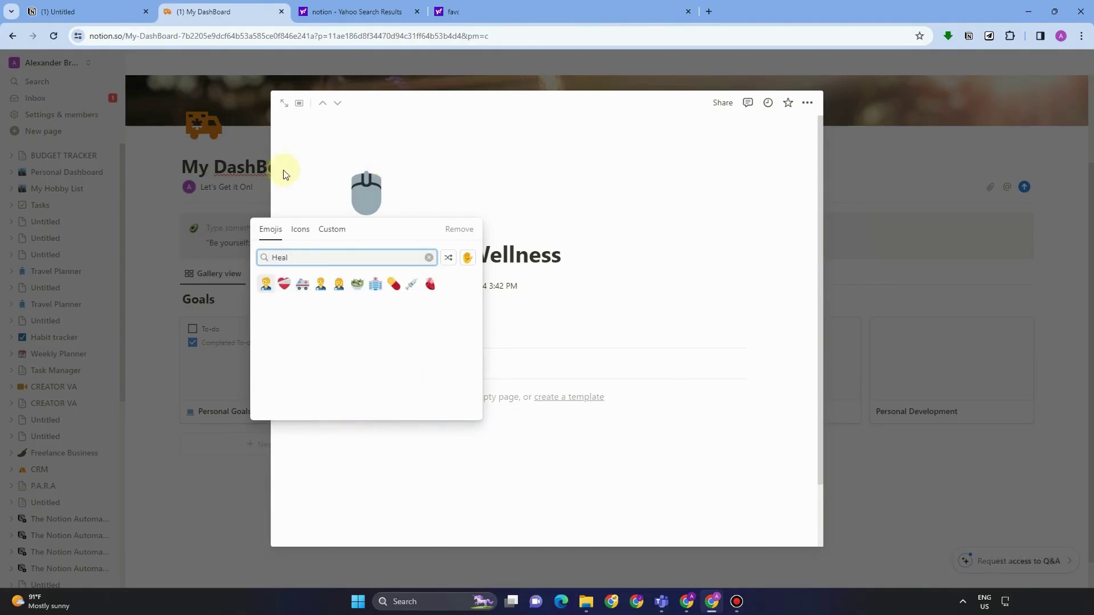
{"action": "left_click", "coordinate": [285, 288]}
{"action": "left_click", "coordinate": [203, 471]}
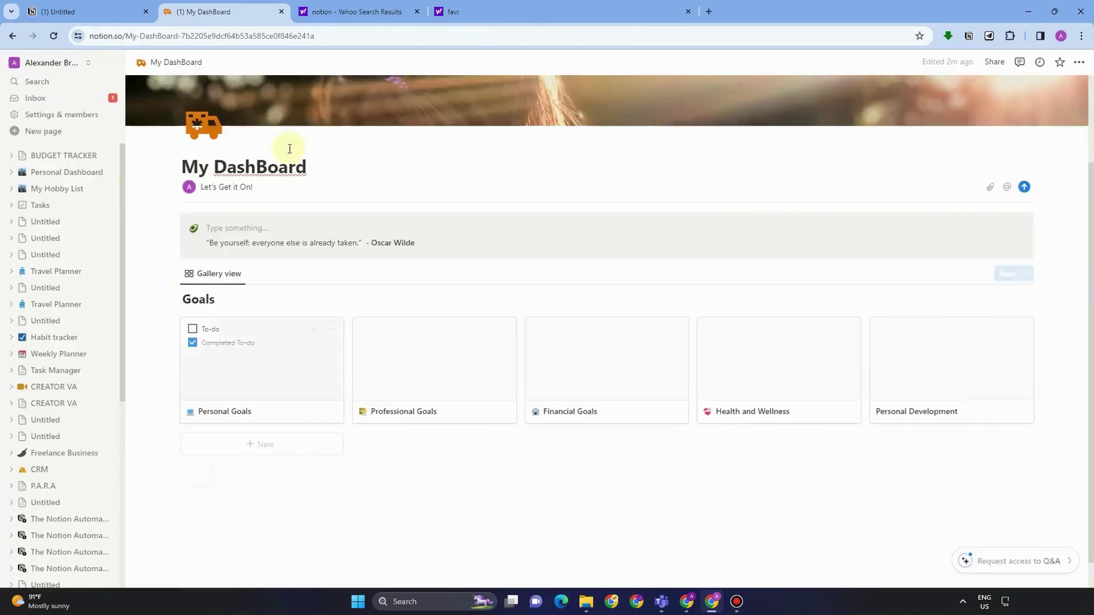
Step: Give the Personal Development card the rising chart emoji as its icon, filtering emojis by "Grow", and return to the dashboard
{"action": "left_click", "coordinate": [891, 424]}
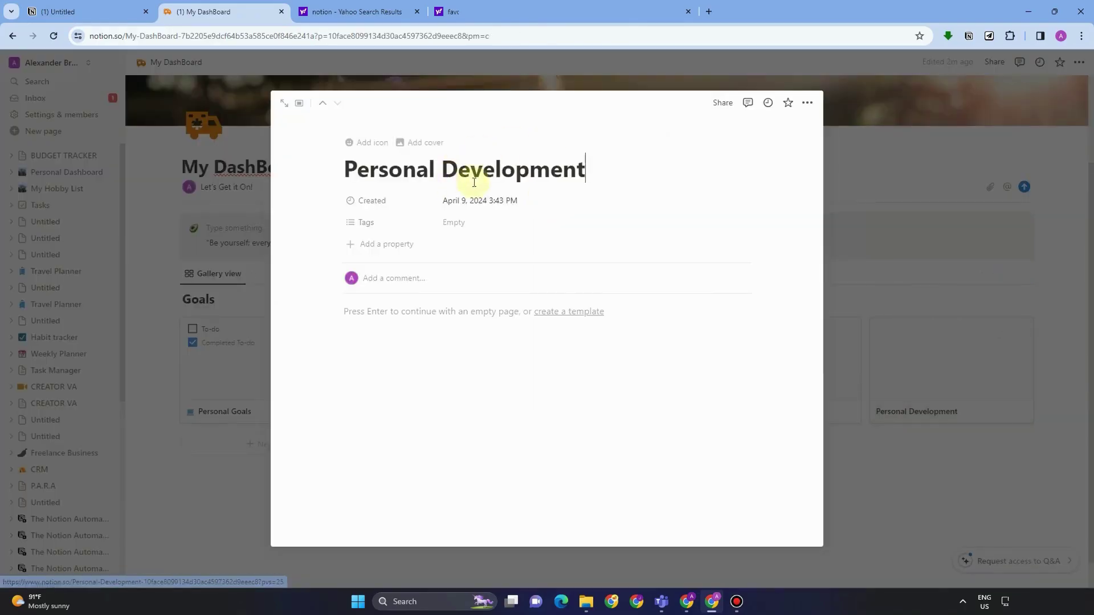
{"action": "left_click", "coordinate": [366, 148]}
{"action": "type", "text": "Grow"}
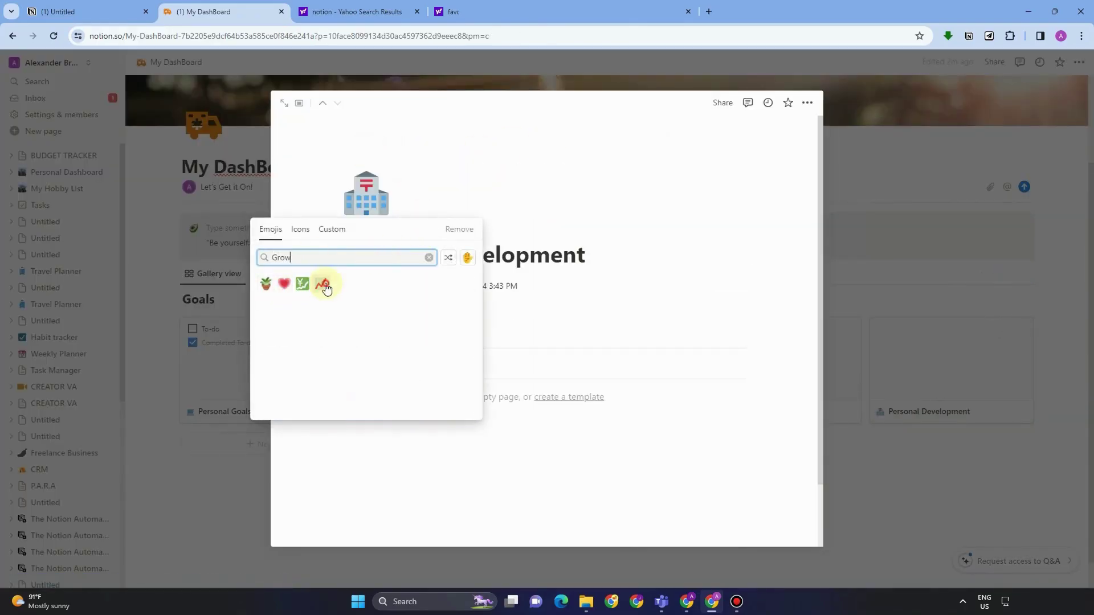
{"action": "left_click", "coordinate": [321, 284]}
{"action": "left_click", "coordinate": [229, 466]}
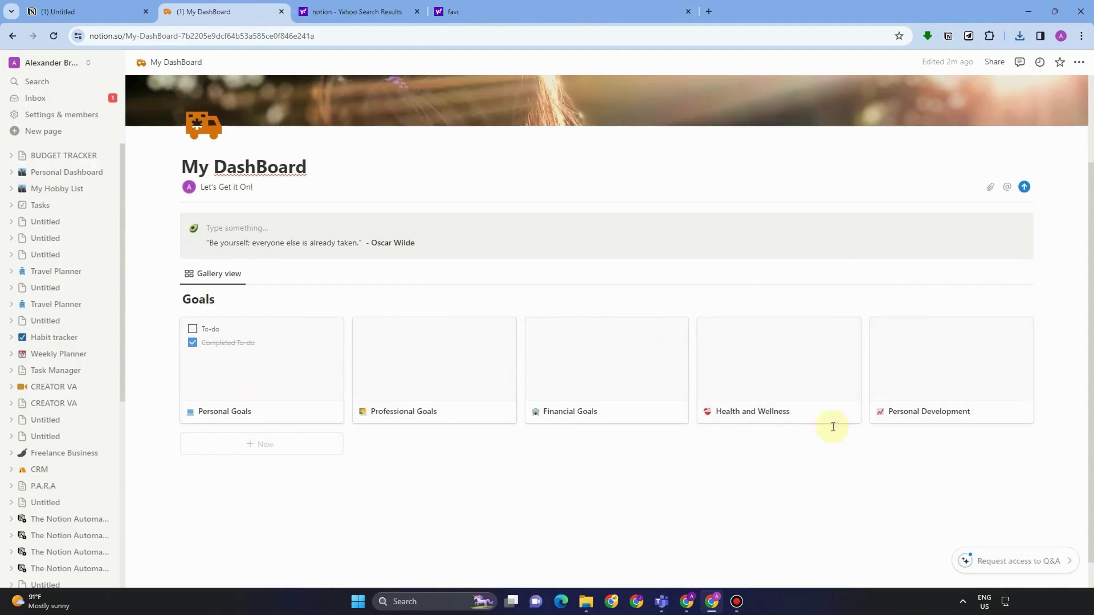
Step: Examine the block types that can be inserted below the to-dos in the Personal Goals card, and return to the dashboard
{"action": "left_click", "coordinate": [266, 354]}
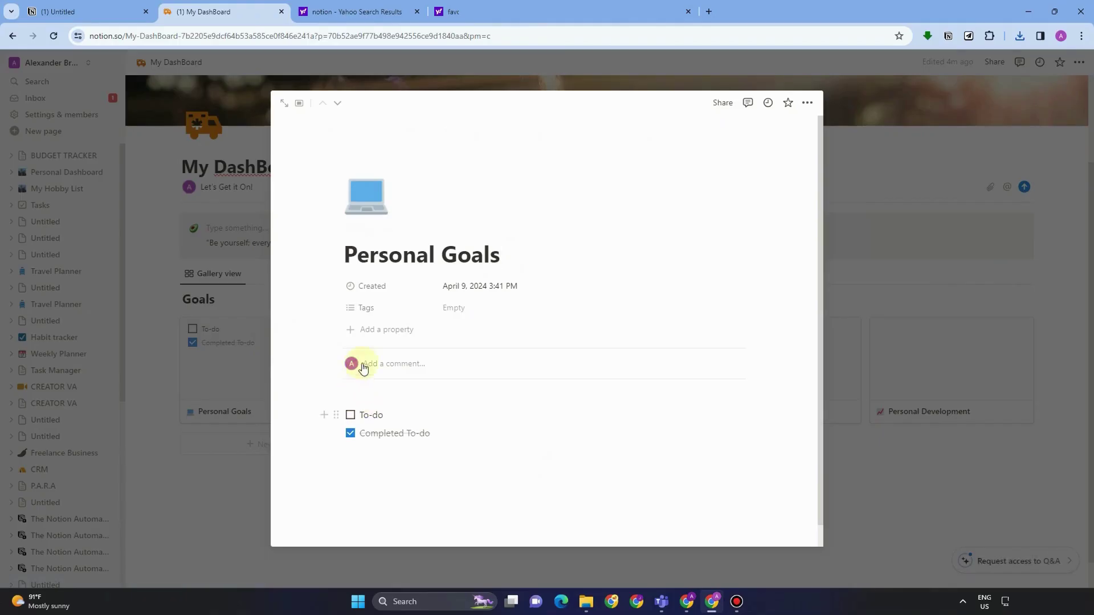
{"action": "scroll", "coordinate": [374, 425], "scroll_direction": "down", "scroll_amount": 1}
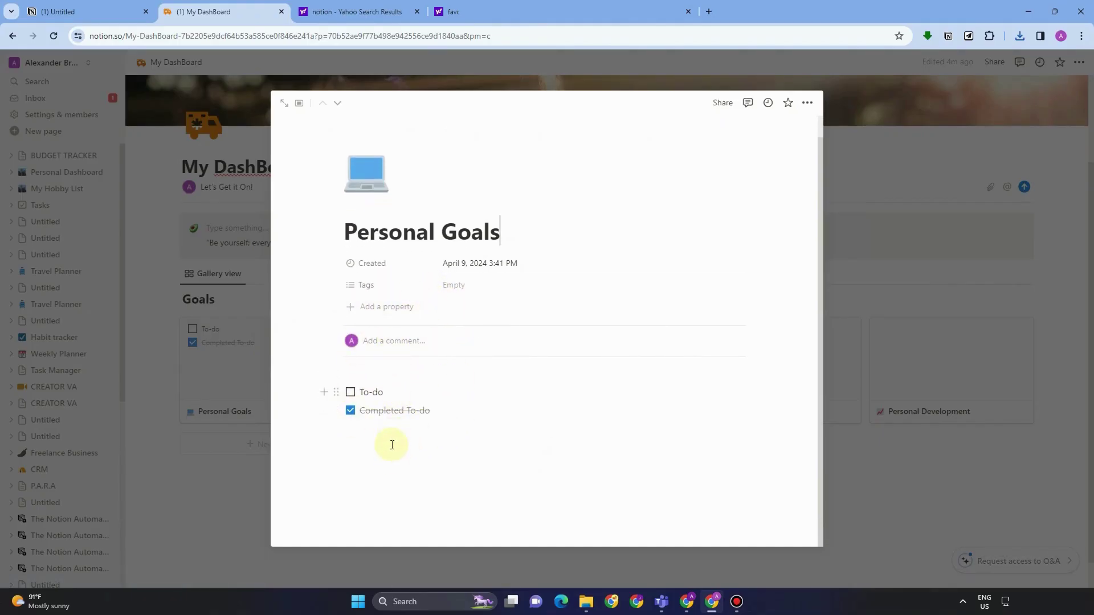
{"action": "type", "text": "/"}
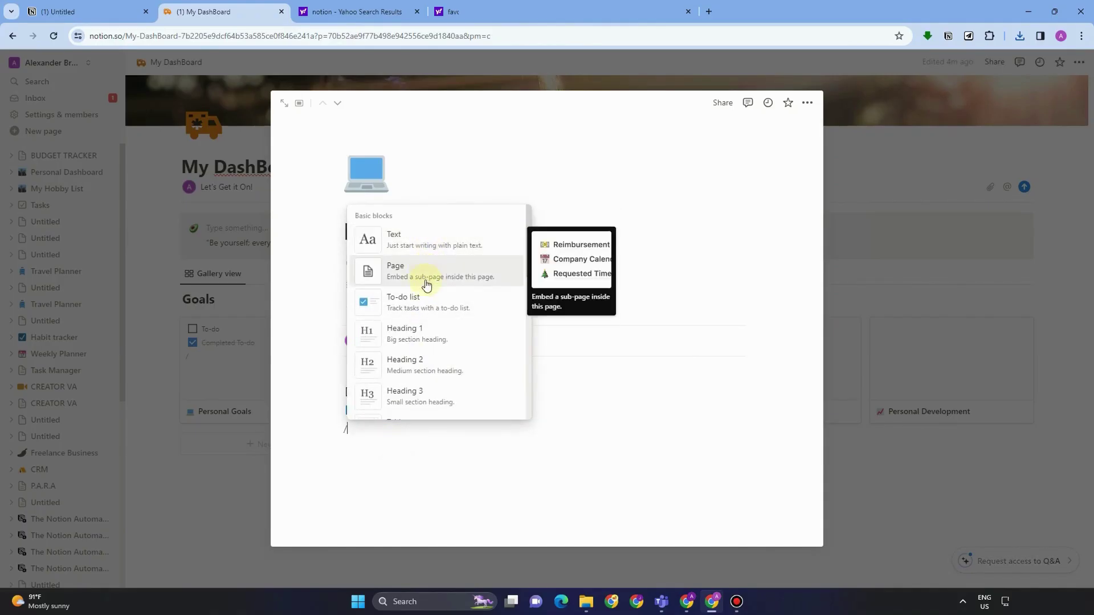
{"action": "scroll", "coordinate": [421, 315], "scroll_direction": "down", "scroll_amount": 1}
{"action": "scroll", "coordinate": [426, 308], "scroll_direction": "down", "scroll_amount": 2}
{"action": "scroll", "coordinate": [432, 342], "scroll_direction": "down", "scroll_amount": 1}
{"action": "scroll", "coordinate": [430, 348], "scroll_direction": "down", "scroll_amount": 1}
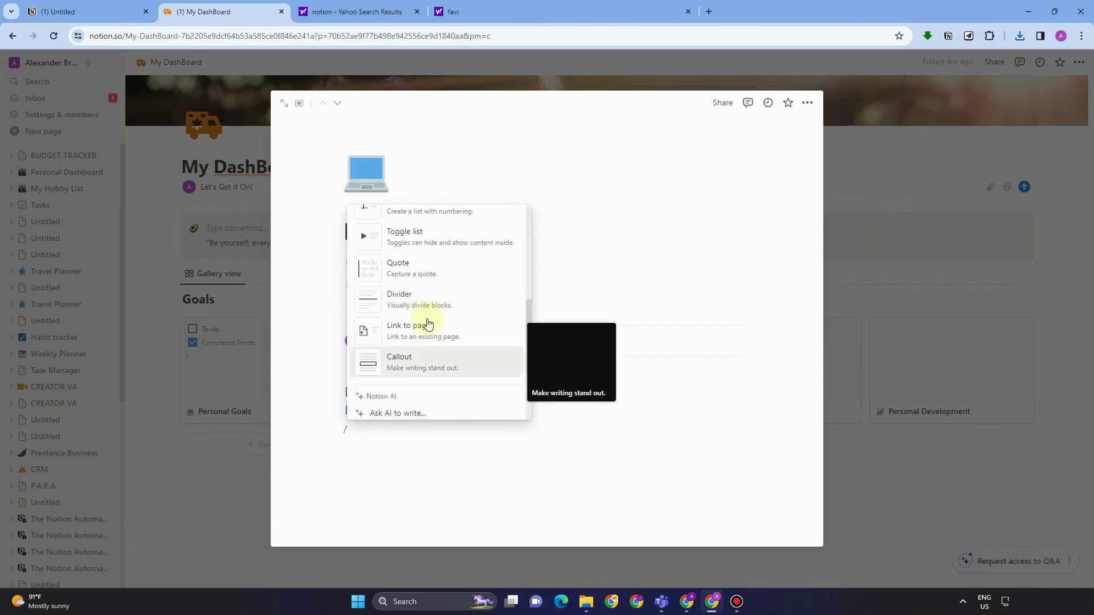
{"action": "scroll", "coordinate": [426, 360], "scroll_direction": "down", "scroll_amount": 2}
{"action": "scroll", "coordinate": [425, 363], "scroll_direction": "down", "scroll_amount": 2}
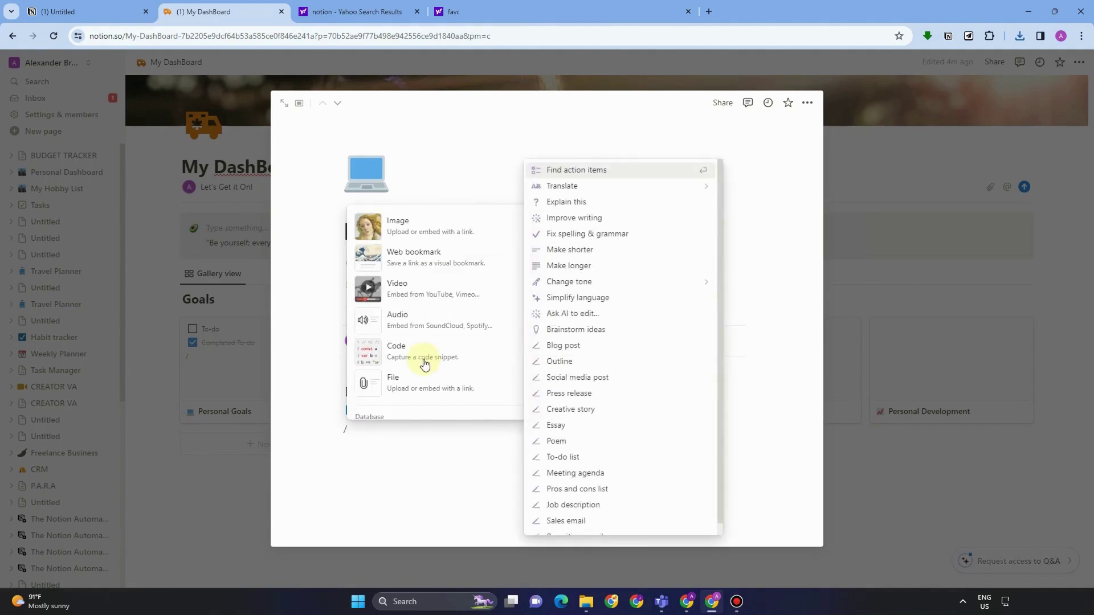
{"action": "scroll", "coordinate": [423, 360], "scroll_direction": "down", "scroll_amount": 3}
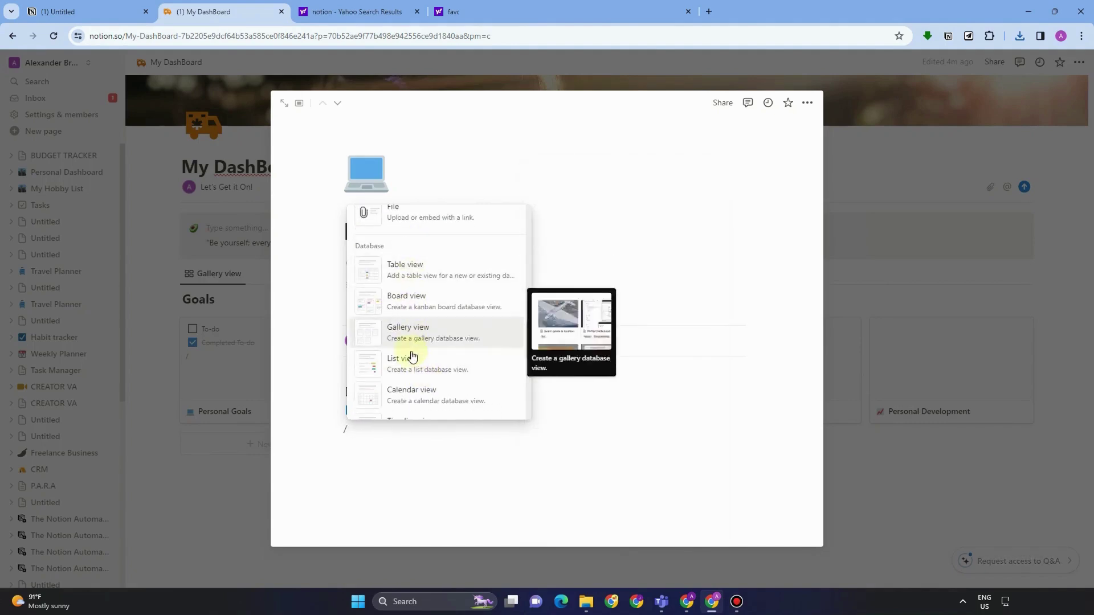
{"action": "scroll", "coordinate": [409, 401], "scroll_direction": "down", "scroll_amount": 1}
{"action": "scroll", "coordinate": [417, 386], "scroll_direction": "down", "scroll_amount": 2}
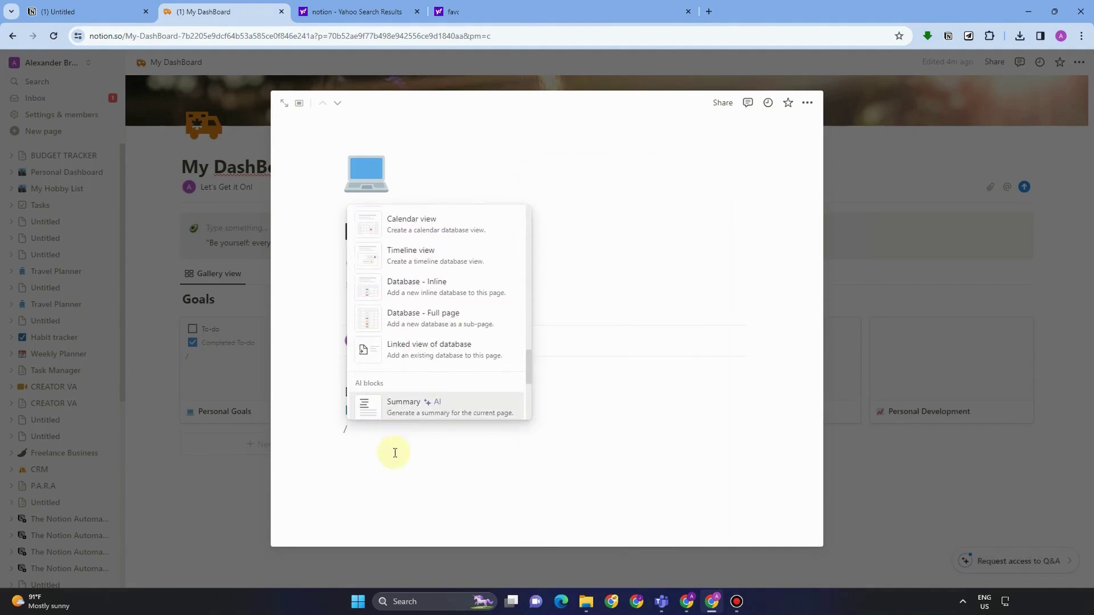
{"action": "scroll", "coordinate": [414, 381], "scroll_direction": "down", "scroll_amount": 8}
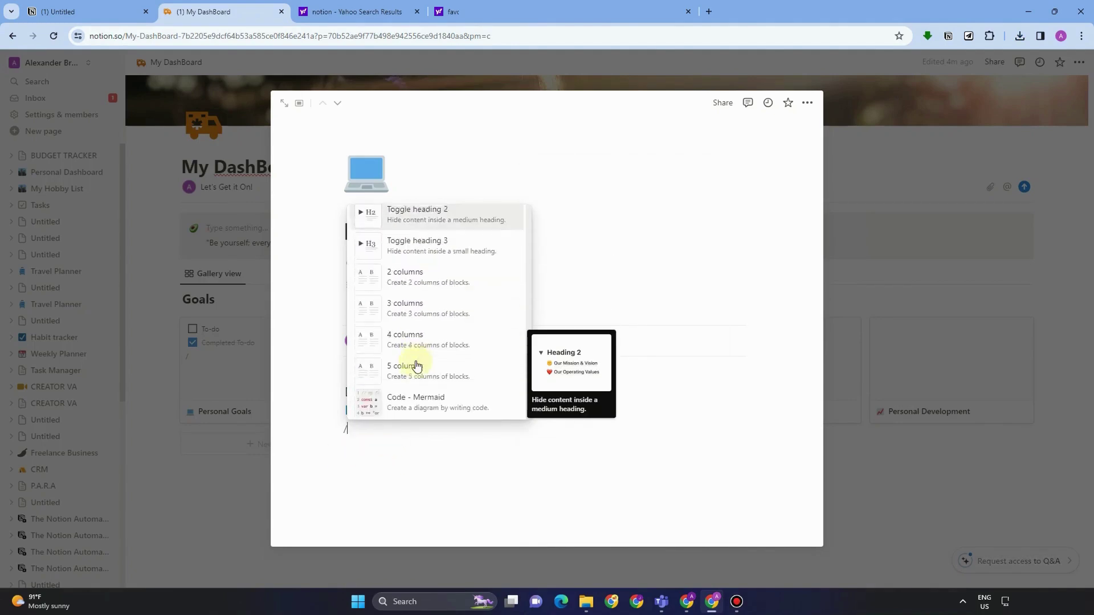
{"action": "scroll", "coordinate": [418, 376], "scroll_direction": "down", "scroll_amount": 6}
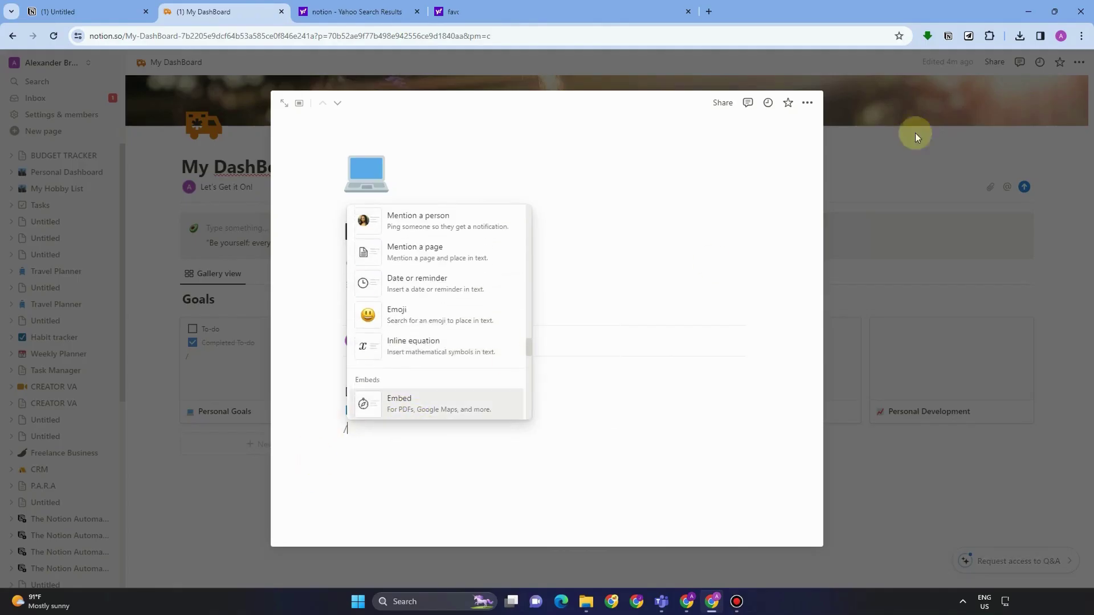
{"action": "left_click", "coordinate": [216, 506]}
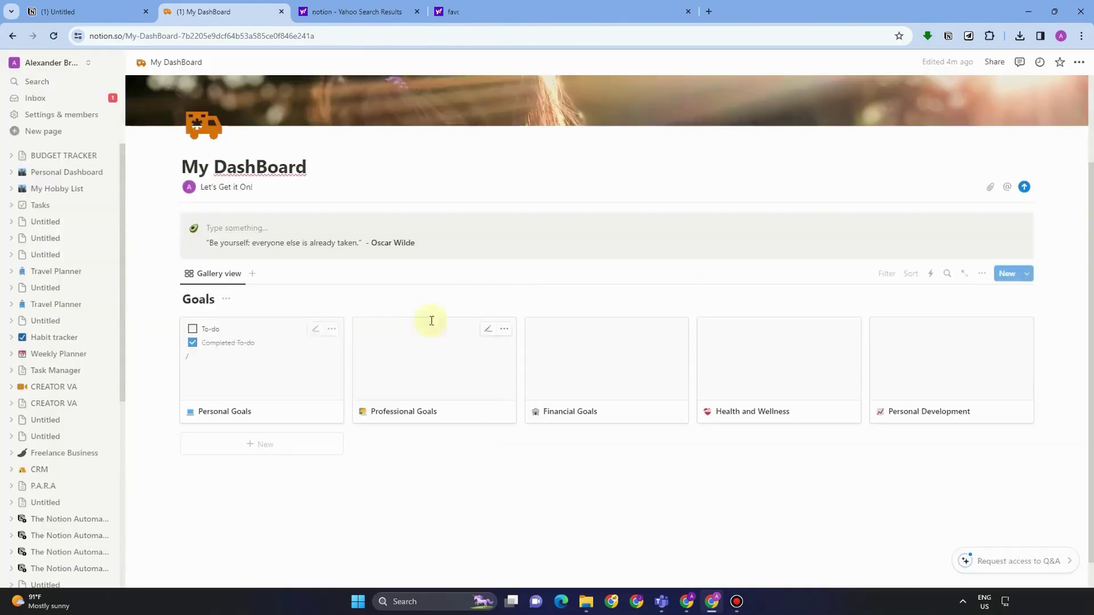
Step: View the Professional Goals and Financial Goals cards one after the other and return to the dashboard
{"action": "left_click", "coordinate": [420, 368]}
{"action": "left_click", "coordinate": [863, 339]}
{"action": "left_click", "coordinate": [578, 380]}
{"action": "left_click", "coordinate": [884, 517]}
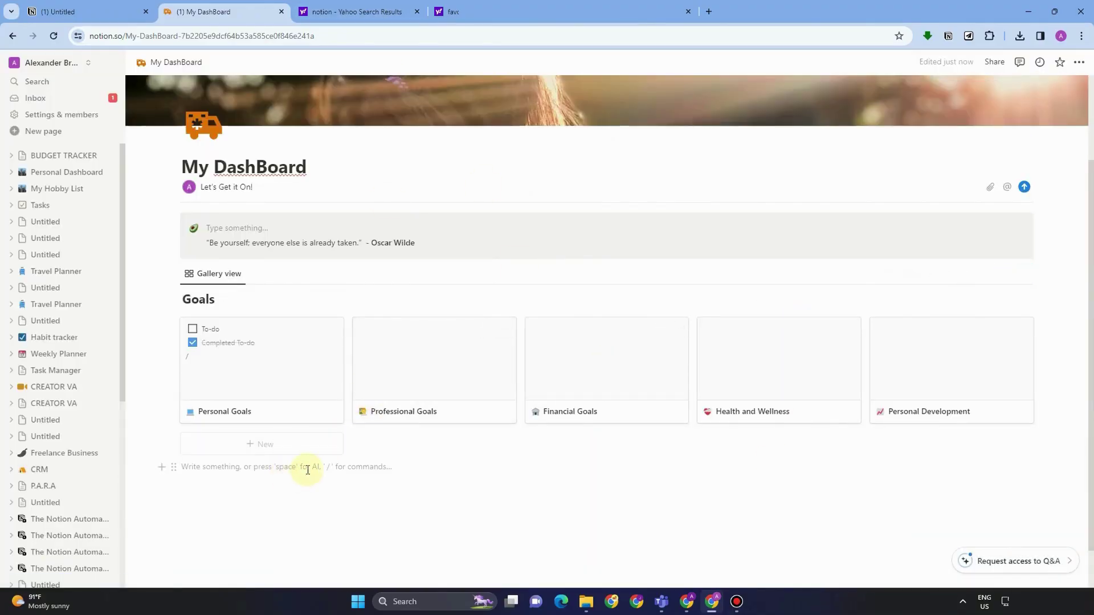
Step: Insert an uploaded Mr. Bean cartoon image below the Goals gallery and shrink it to a little over a third of its width
{"action": "type", "text": "/"}
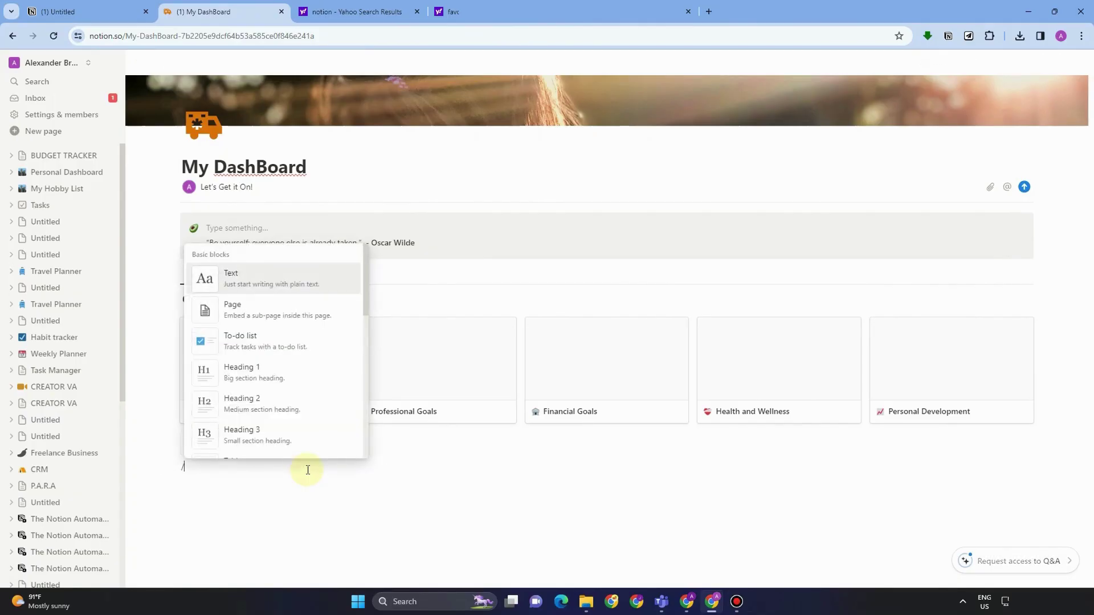
{"action": "scroll", "coordinate": [274, 319], "scroll_direction": "down", "scroll_amount": 5}
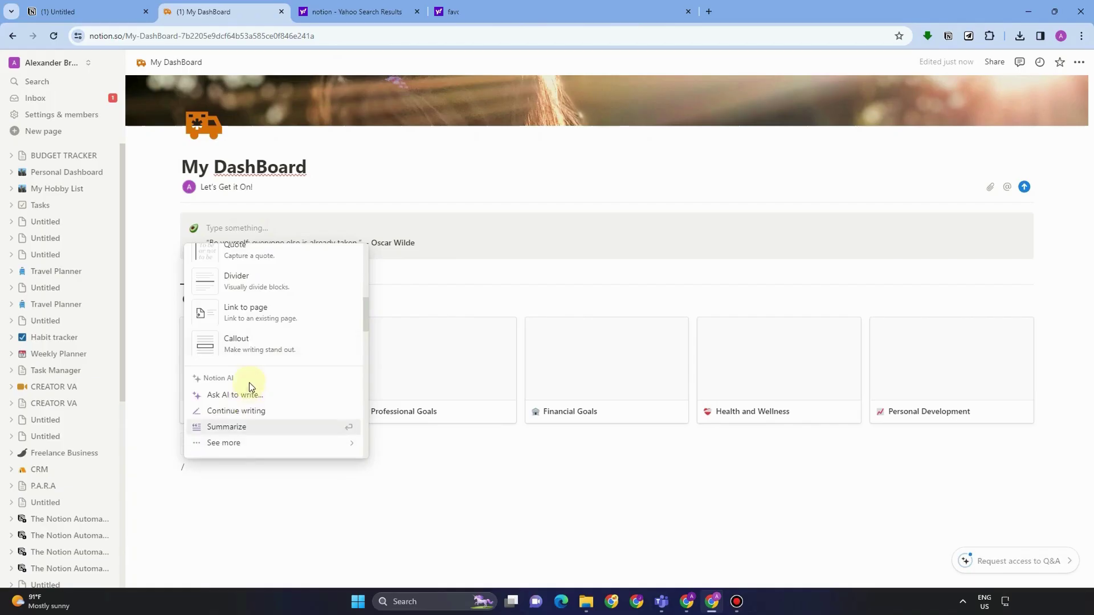
{"action": "scroll", "coordinate": [249, 390], "scroll_direction": "down", "scroll_amount": 5}
{"action": "left_click", "coordinate": [255, 266]}
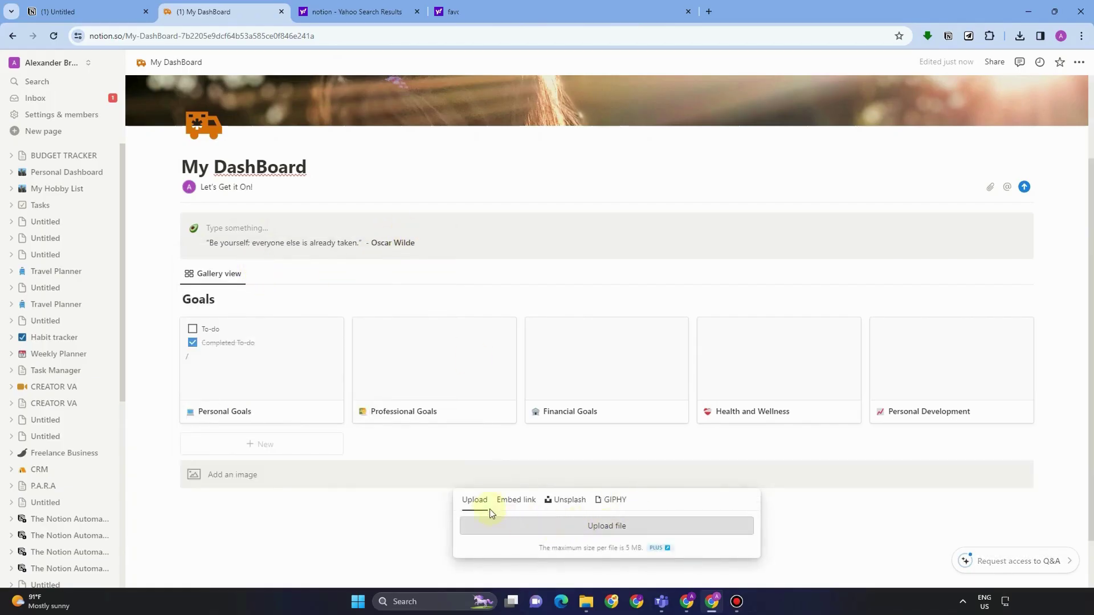
{"action": "left_click", "coordinate": [609, 527]}
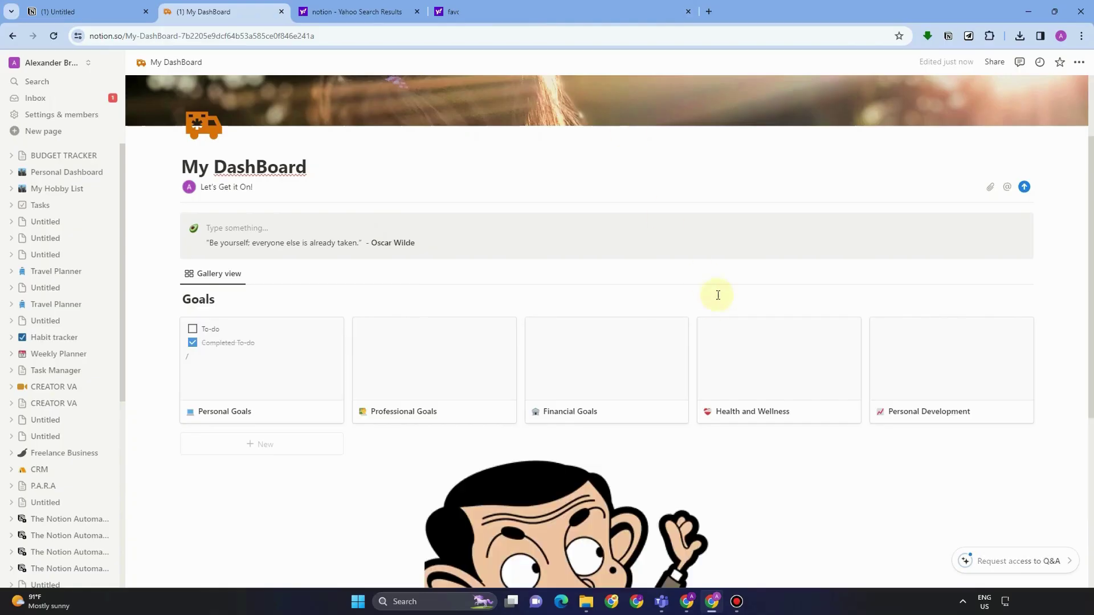
{"action": "scroll", "coordinate": [650, 319], "scroll_direction": "down", "scroll_amount": 5}
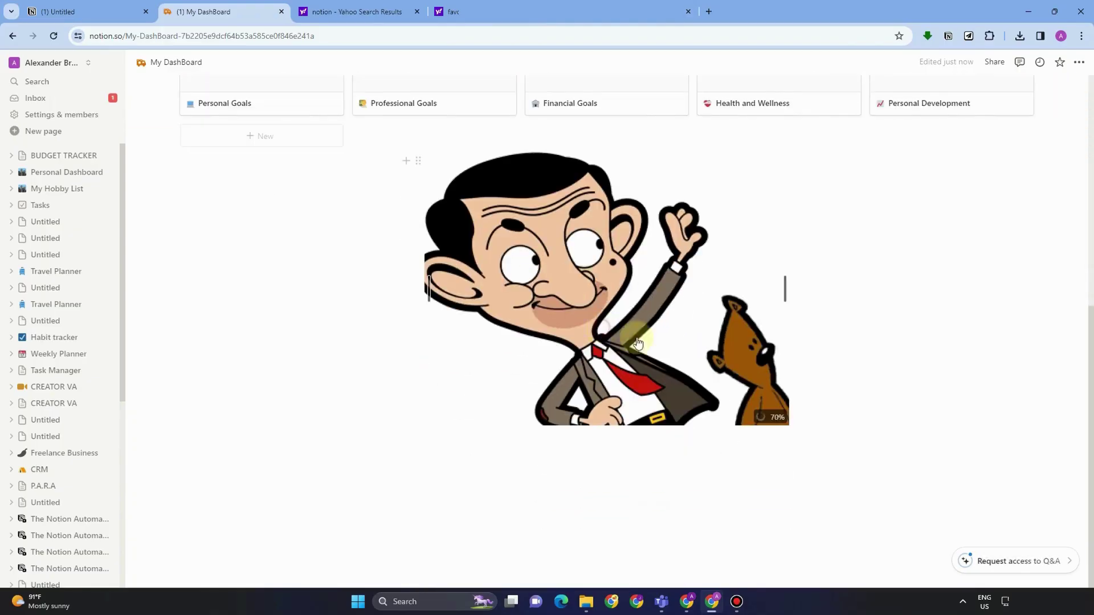
{"action": "left_click_drag", "start_coordinate": [781, 418], "coordinate": [663, 356]}
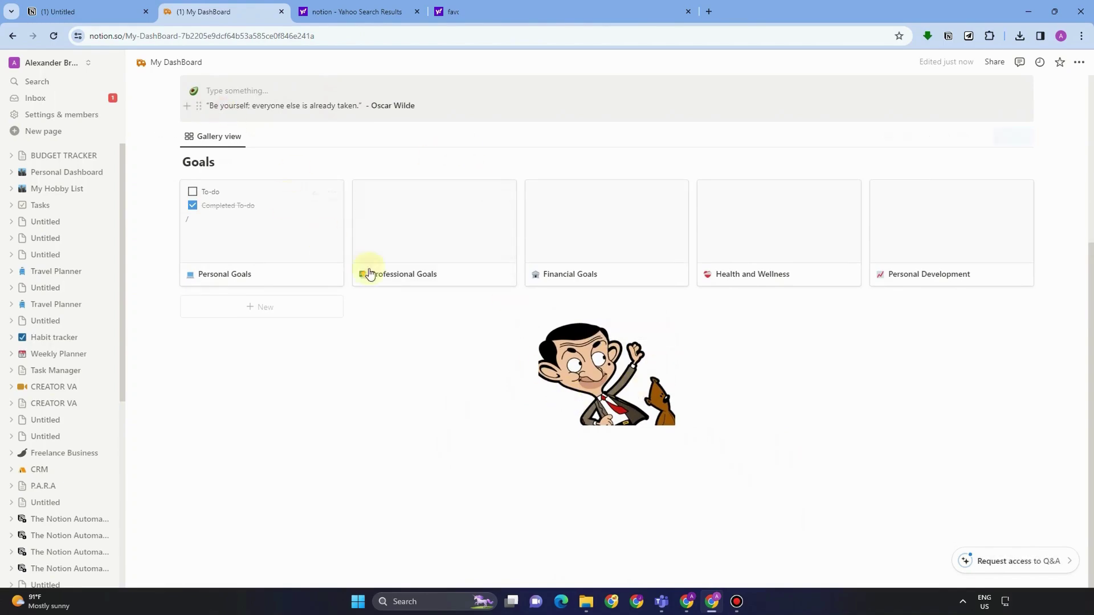
Step: Place the Mr. Bean image in a column to the left of the Goals gallery and narrow that column to about a quarter of the page
{"action": "left_click_drag", "start_coordinate": [599, 387], "coordinate": [158, 238]}
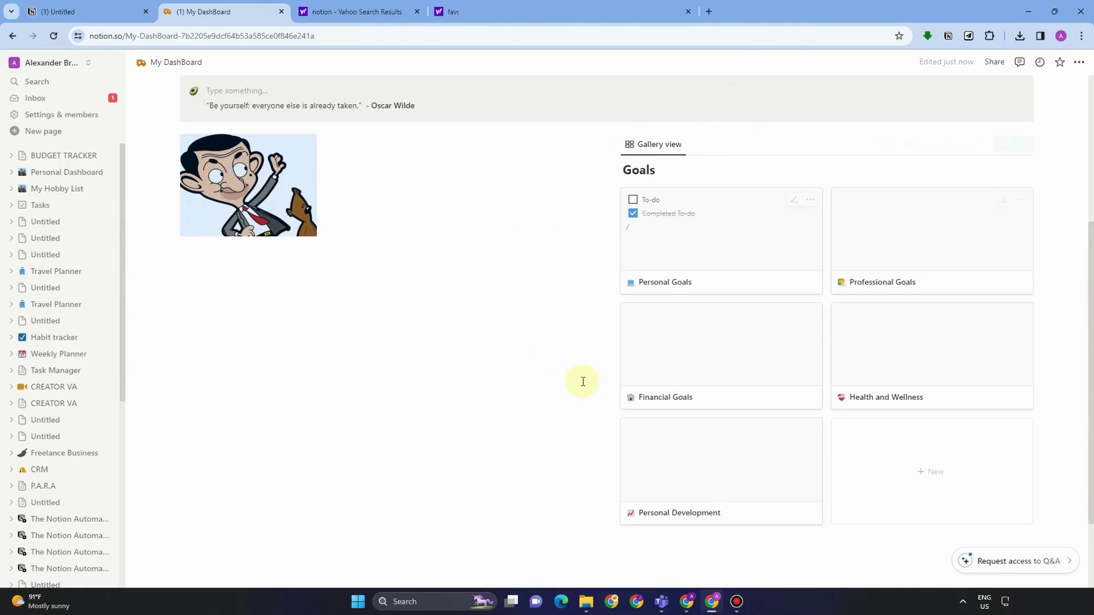
{"action": "left_click", "coordinate": [610, 172]}
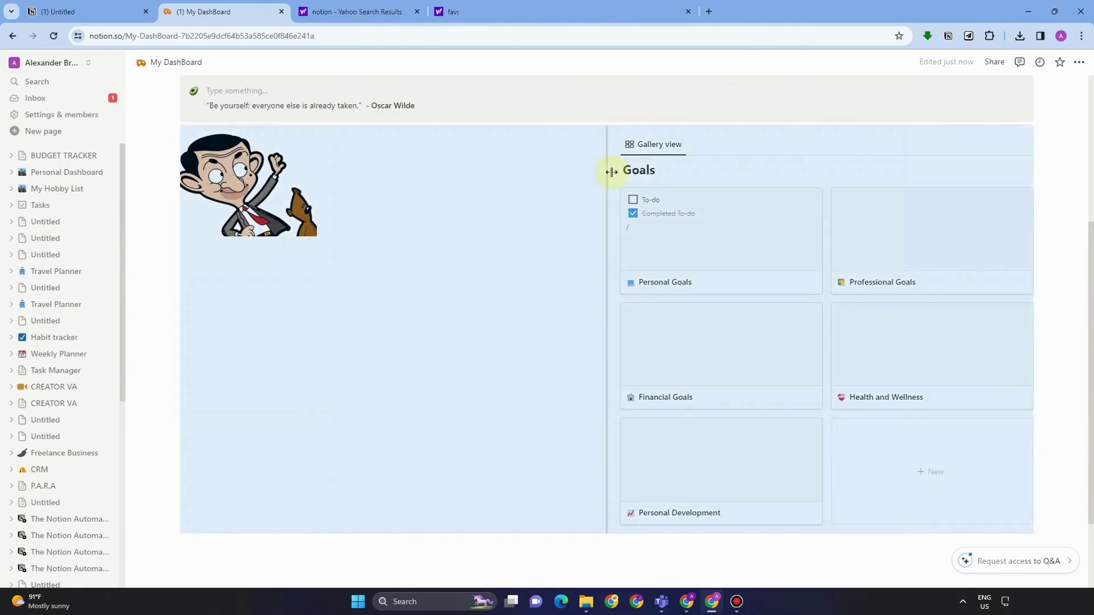
{"action": "left_click_drag", "start_coordinate": [609, 171], "coordinate": [387, 190]}
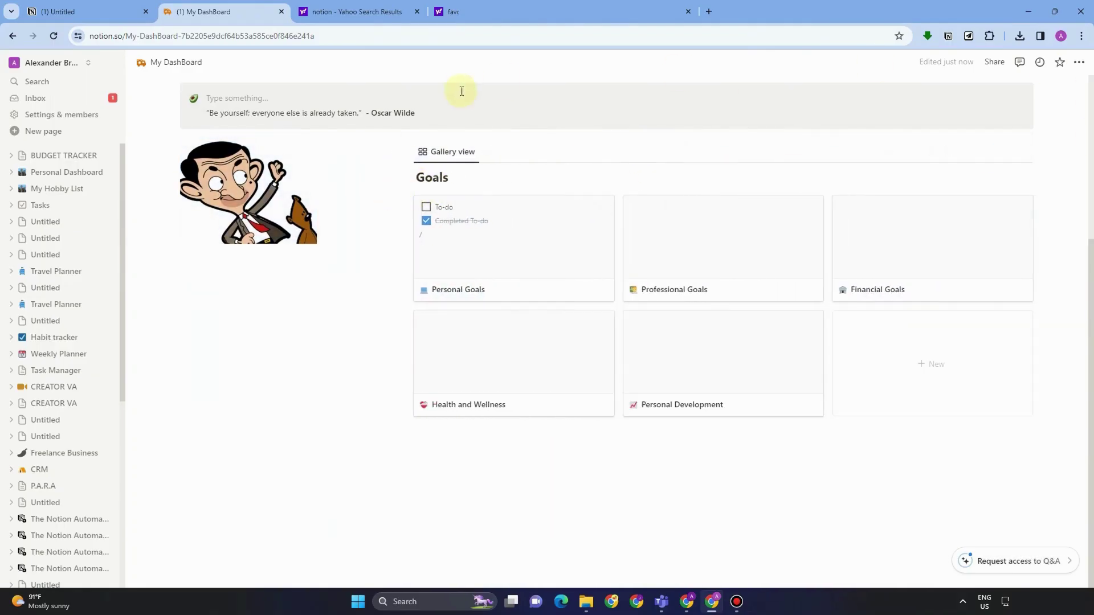
Step: Enlarge the Mr. Bean image to fill nearly the full width of its column
{"action": "left_click", "coordinate": [291, 210]}
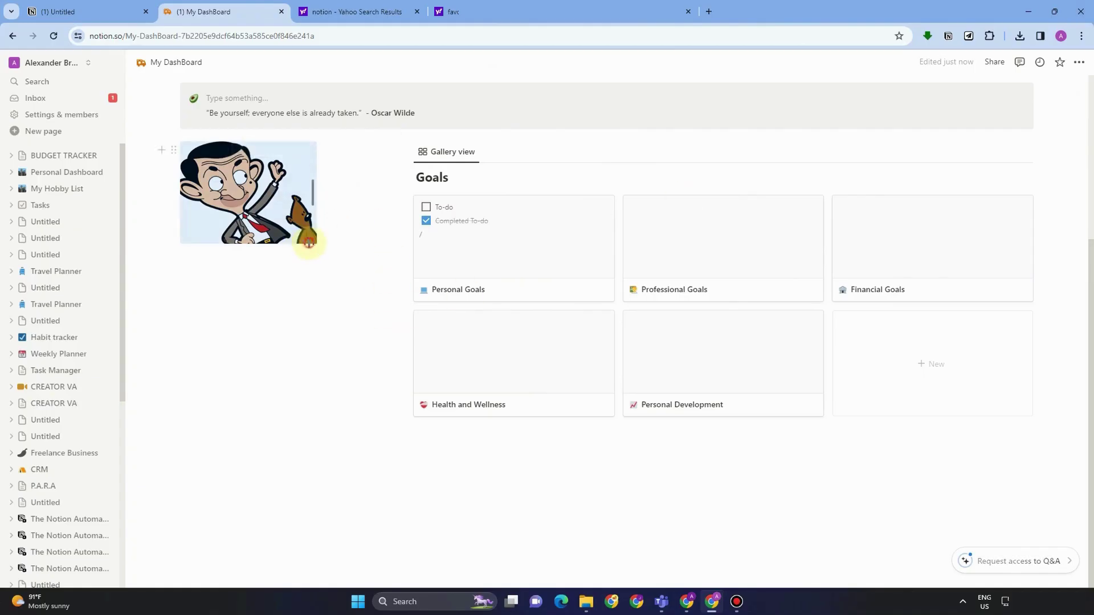
{"action": "left_click", "coordinate": [338, 276]}
{"action": "left_click_drag", "start_coordinate": [347, 275], "coordinate": [369, 303]}
{"action": "left_click_drag", "start_coordinate": [327, 237], "coordinate": [330, 252]}
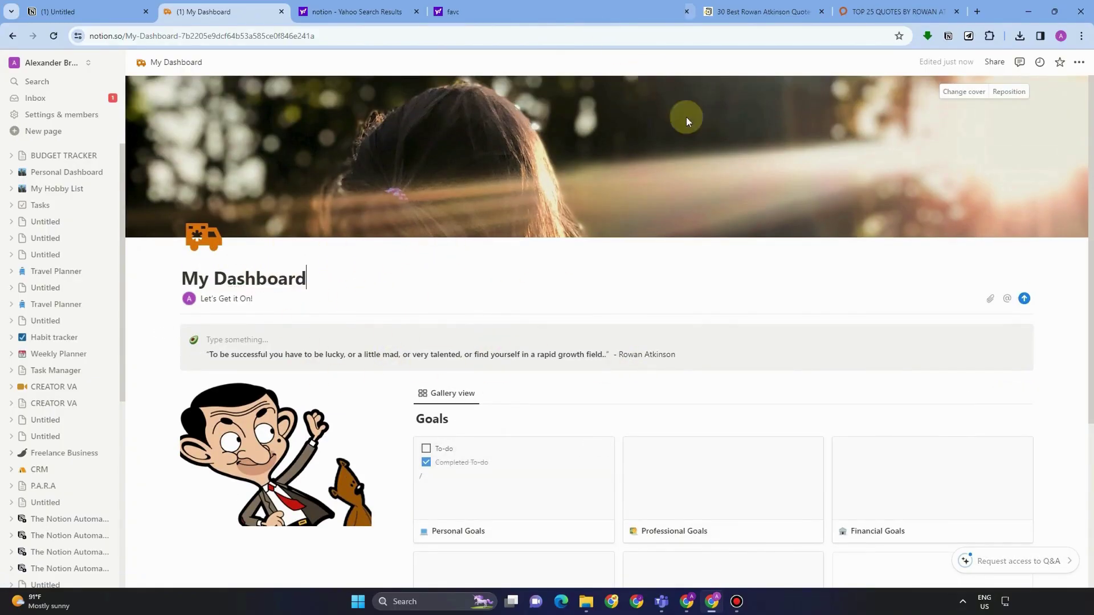
Step: Add a Heading 1 reading "Navigation" below the image and the Goals gallery
{"action": "scroll", "coordinate": [743, 234], "scroll_direction": "down", "scroll_amount": 5}
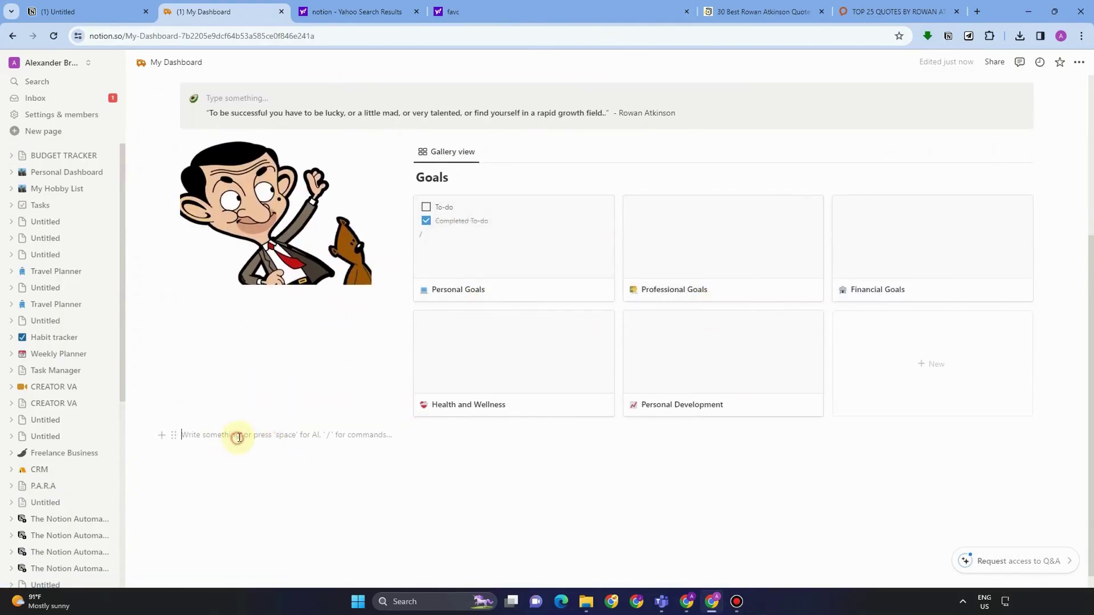
{"action": "type", "text": "/"}
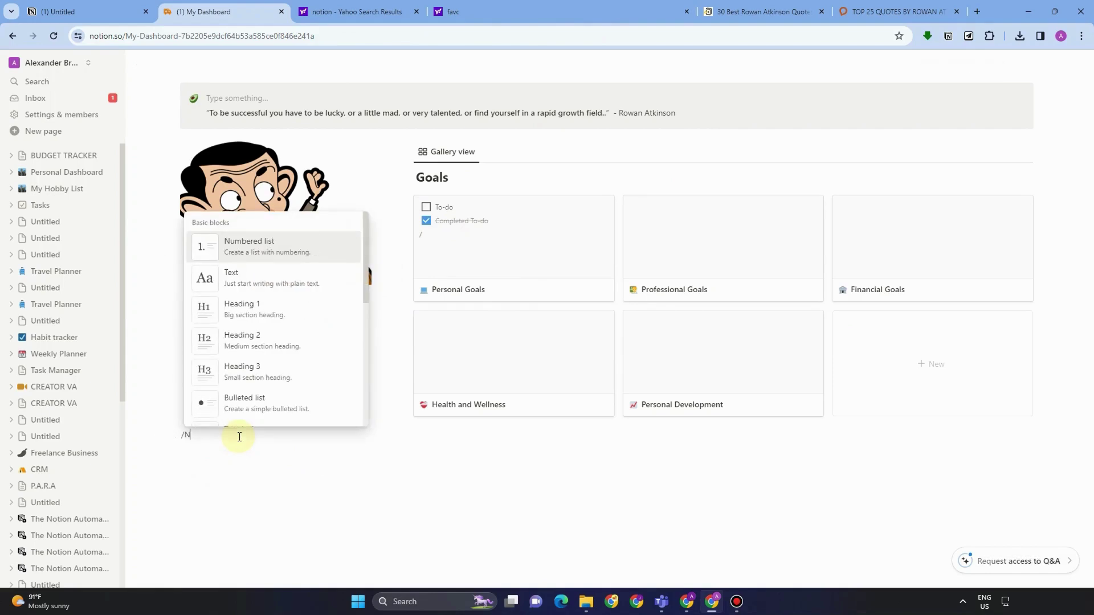
{"action": "type", "text": "Nav"}
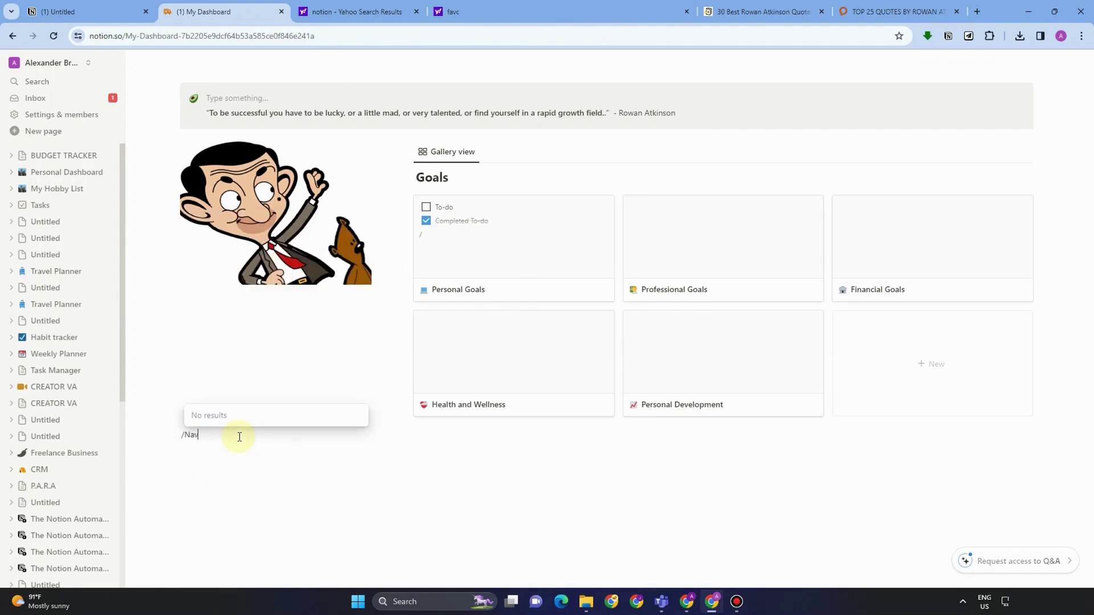
{"action": "key", "text": "BackSpace"}
{"action": "key", "text": "BackSpace"}
{"action": "key", "text": "BackSpace"}
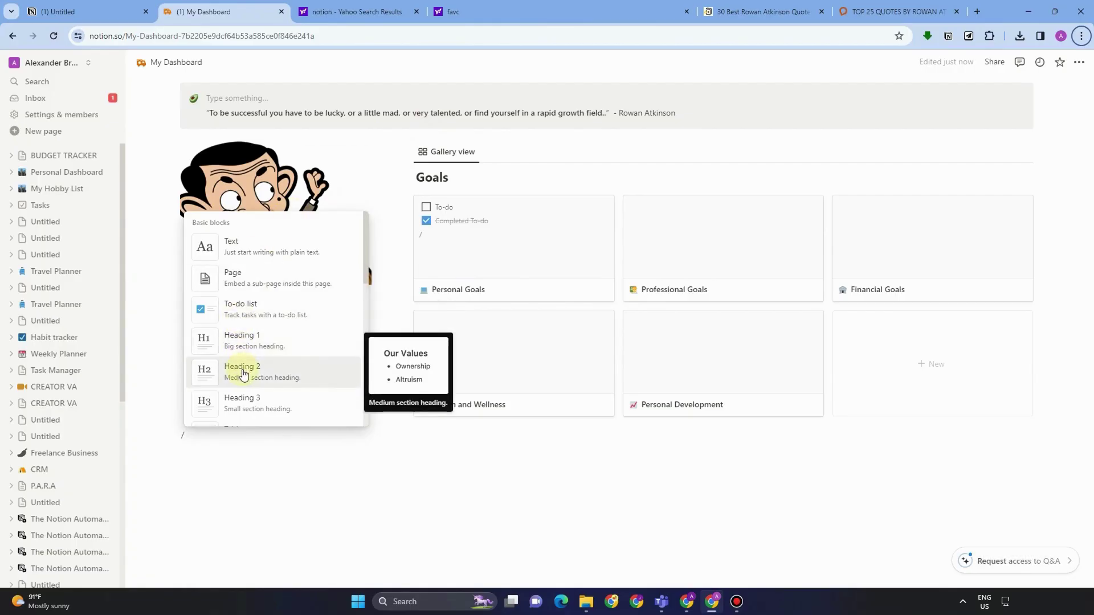
{"action": "left_click", "coordinate": [241, 341]}
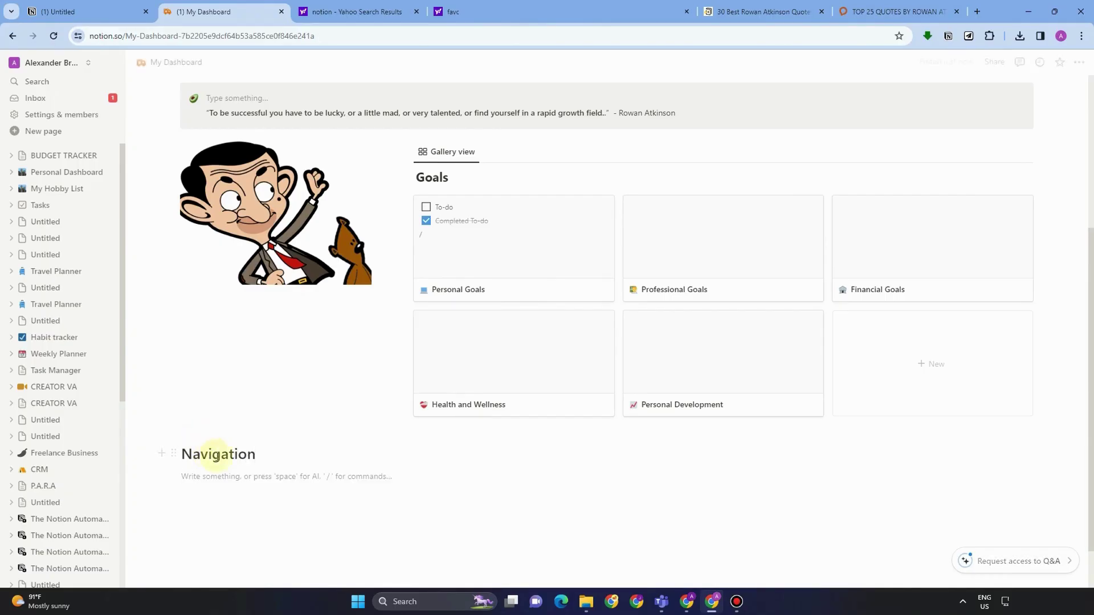
Step: List "Relationships and Social Life", "Travel and Adventure:", "Volunteer and Give Back" and "Financial Management" on separate lines under the Navigation heading
{"action": "scroll", "coordinate": [221, 462], "scroll_direction": "down", "scroll_amount": 1}
{"action": "type", "text": "Relationships and Social Life"}
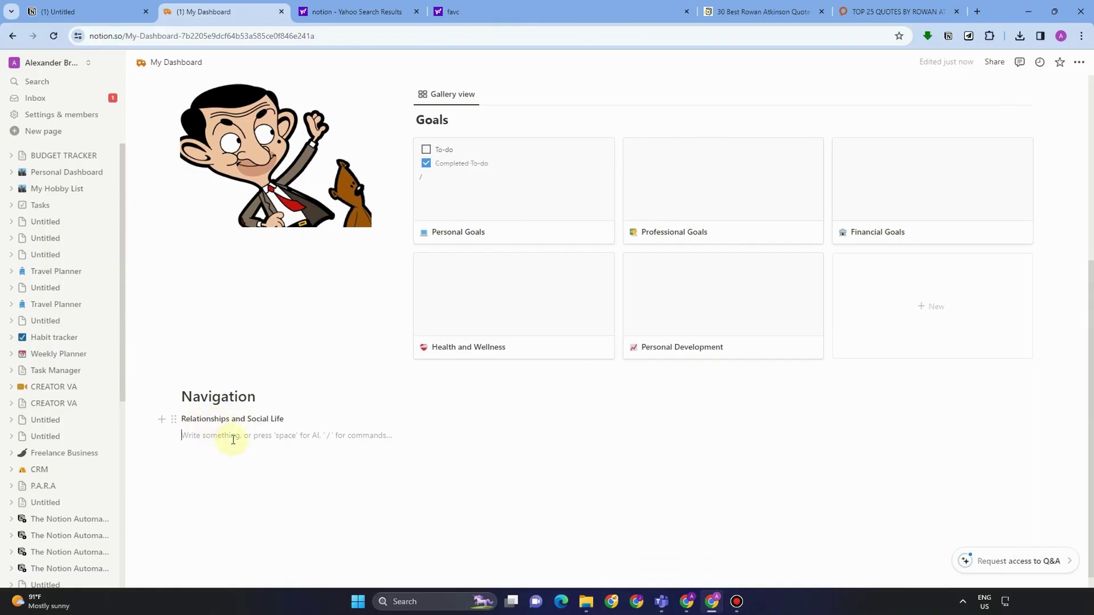
{"action": "type", "text": "Travel and Adventure: Volunteer and Give Back Financial Management"}
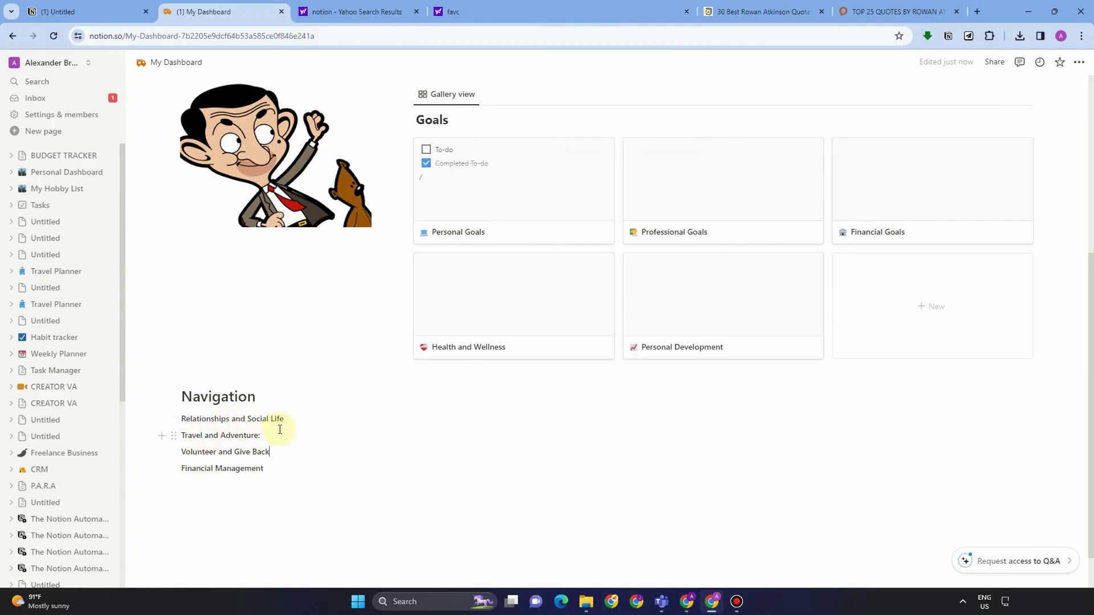
Step: Turn the four text lines under the Navigation heading into pages
{"action": "left_click_drag", "start_coordinate": [296, 488], "coordinate": [176, 428]}
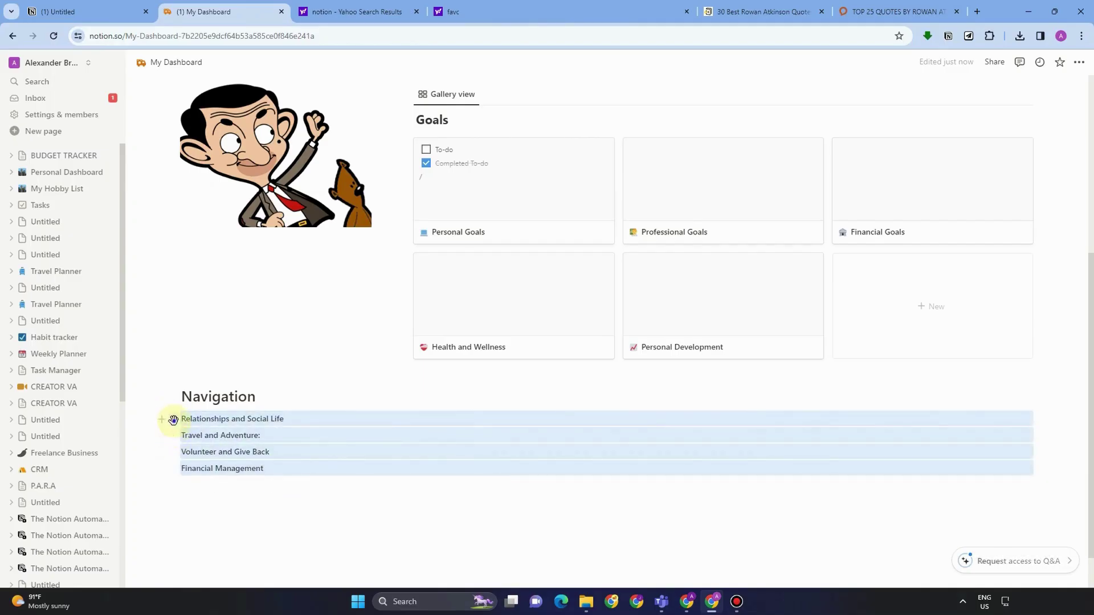
{"action": "left_click", "coordinate": [173, 419]}
{"action": "mouse_move", "coordinate": [102, 405]}
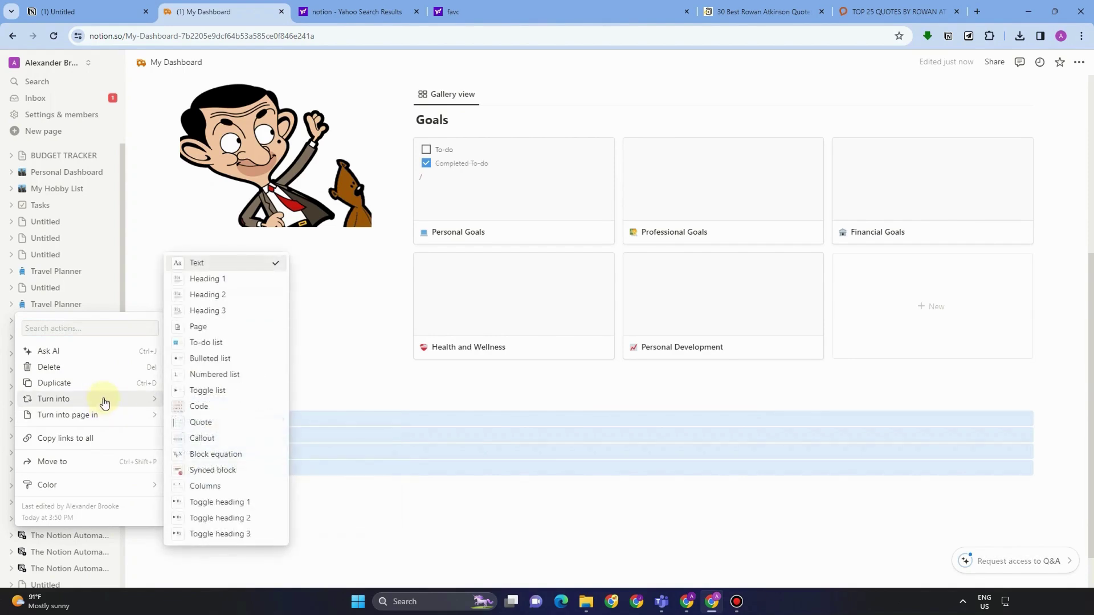
{"action": "left_click", "coordinate": [197, 327]}
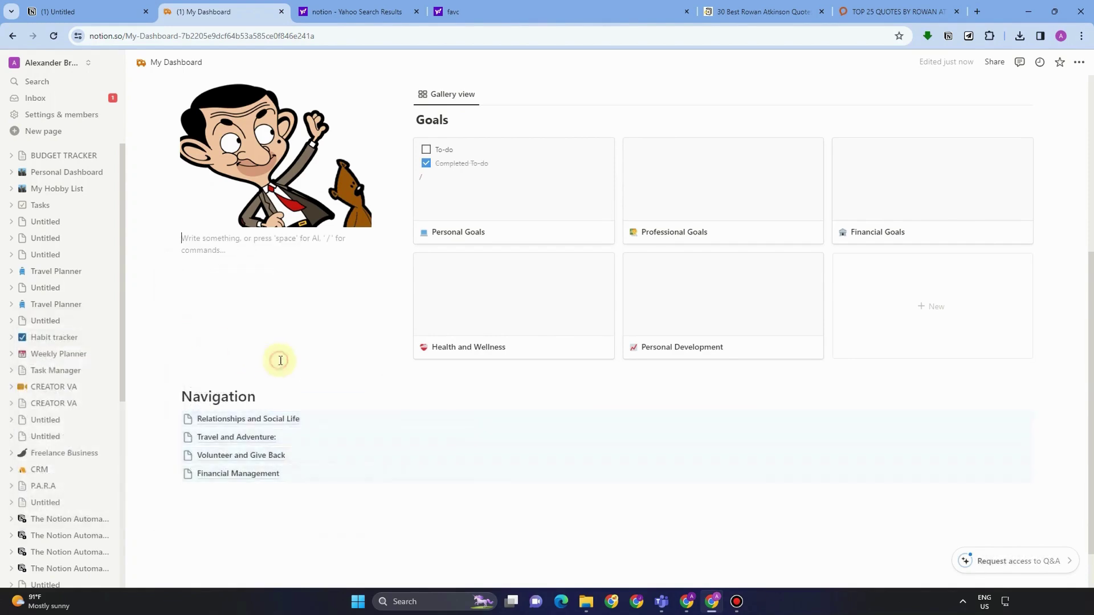
Step: Open the Relationships and Social Life page and insert an empty to-do with an empty image block below it
{"action": "left_click", "coordinate": [244, 419]}
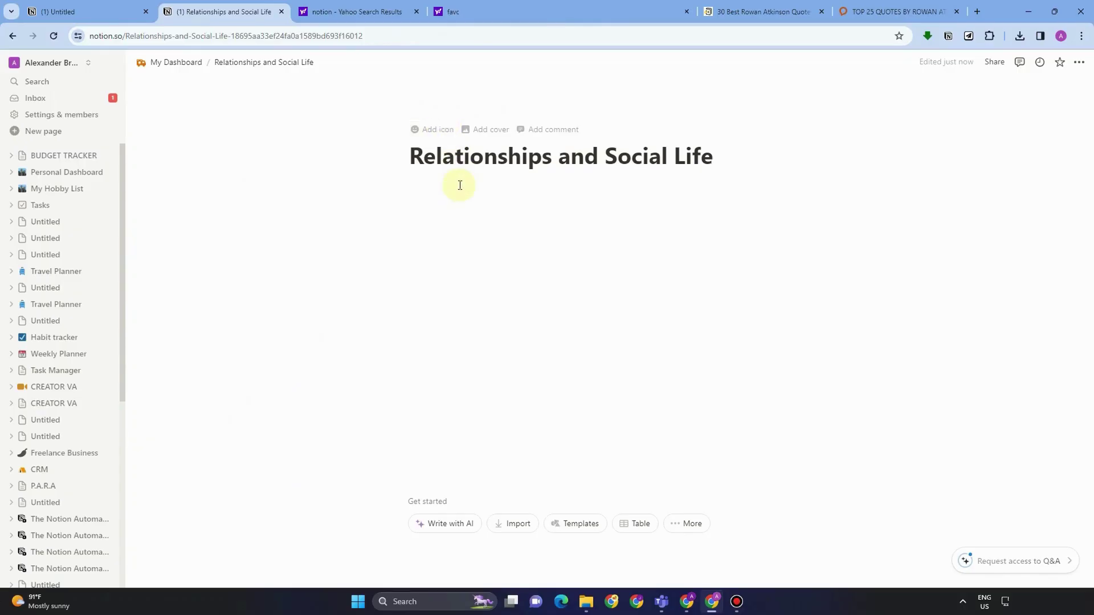
{"action": "type", "text": "/"}
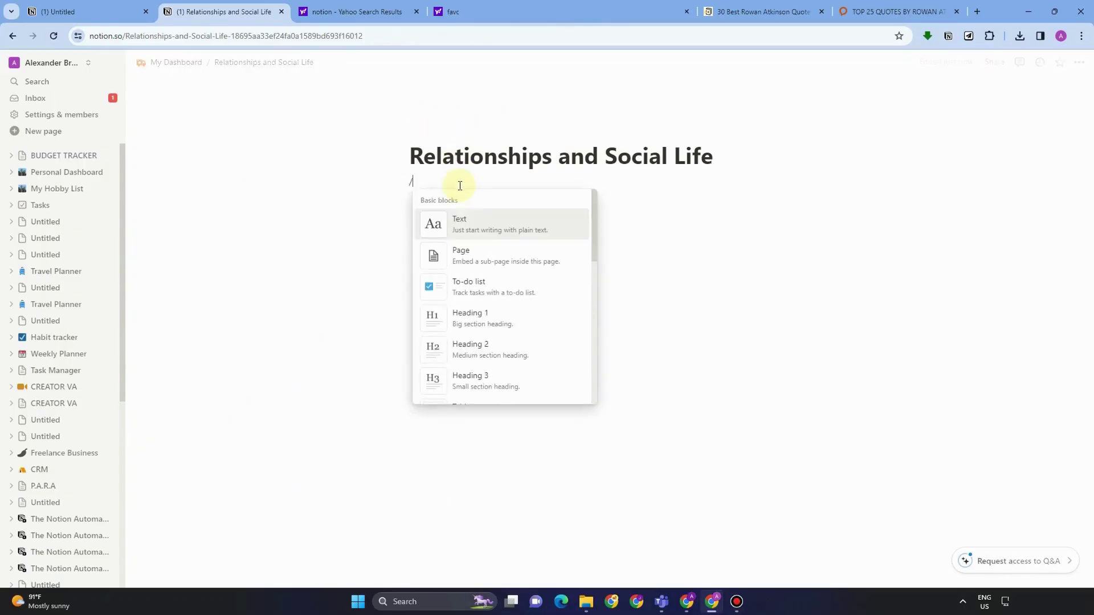
{"action": "left_click", "coordinate": [488, 291]}
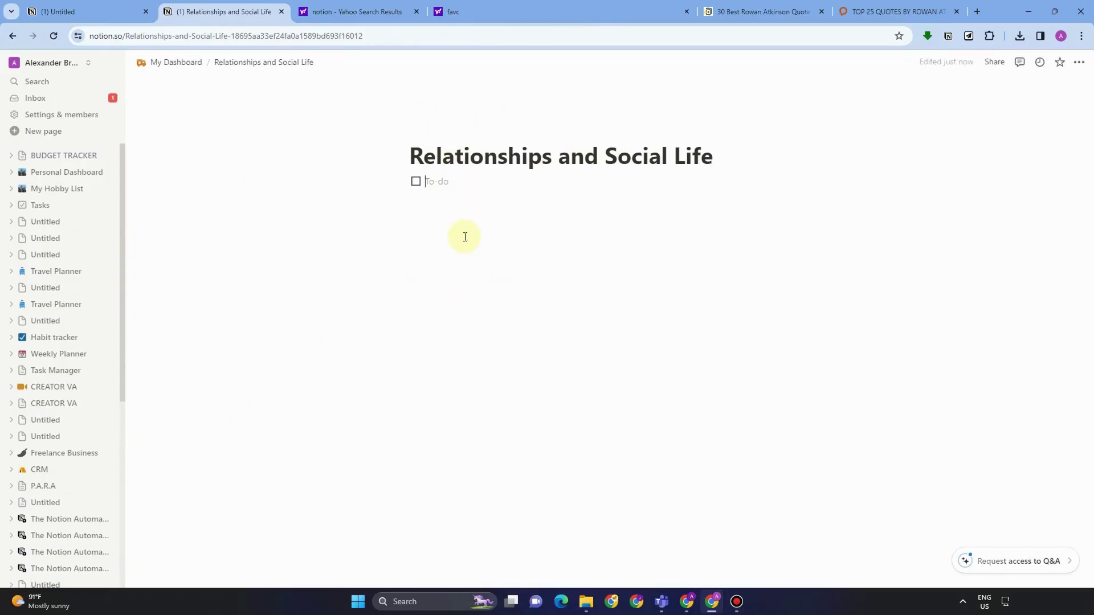
{"action": "type", "text": "/"}
{"action": "scroll", "coordinate": [477, 351], "scroll_direction": "down", "scroll_amount": 6}
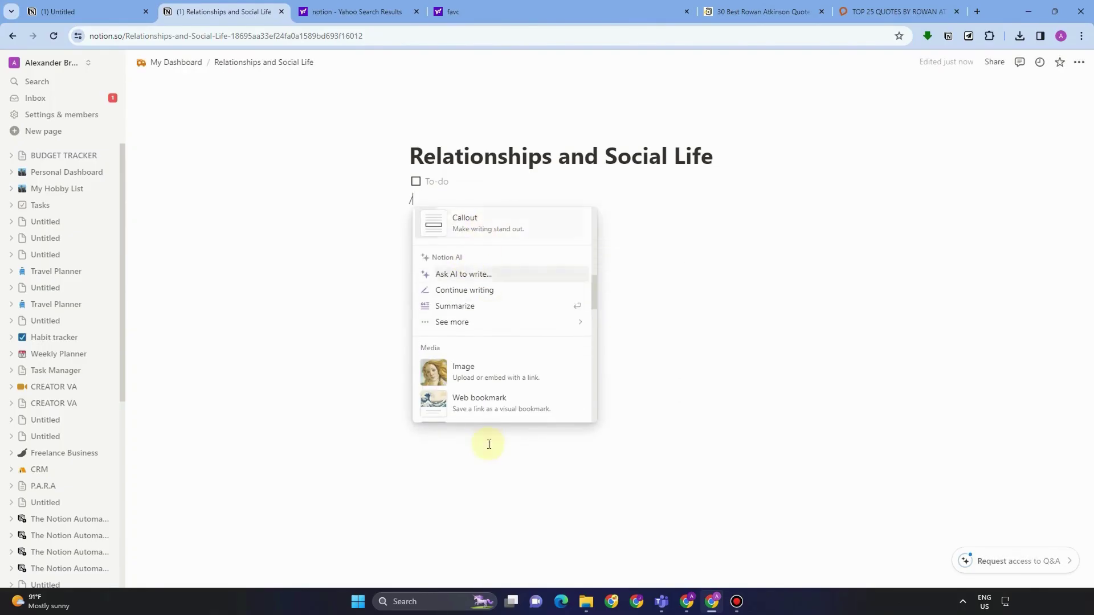
{"action": "left_click", "coordinate": [479, 373]}
Step: Add a gallery view with a new database below the image block, and return to My Dashboard
{"action": "left_click", "coordinate": [425, 236]}
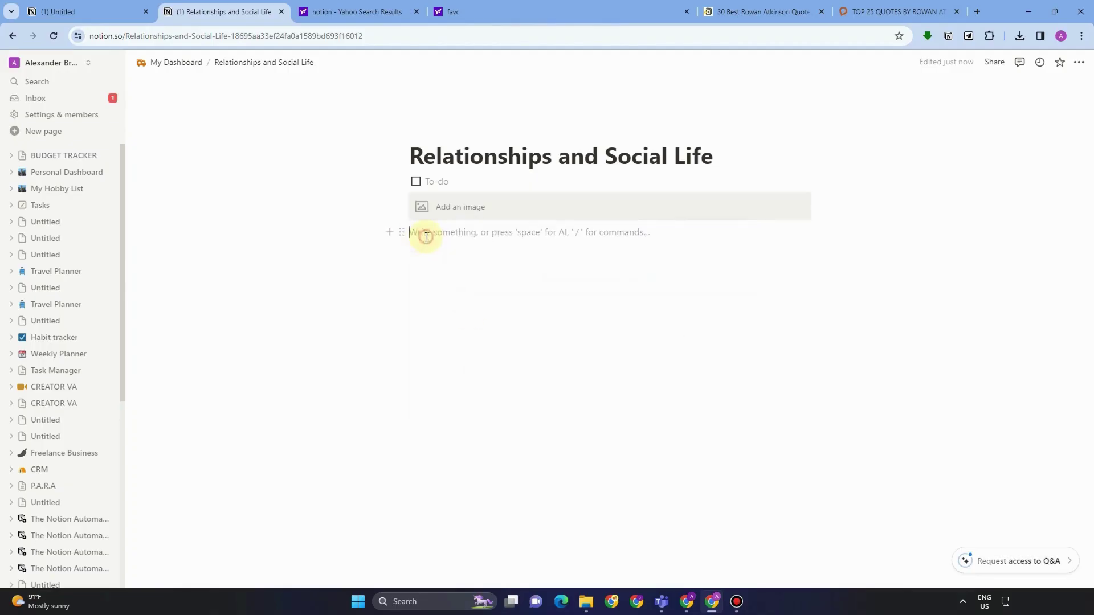
{"action": "type", "text": "/"}
{"action": "scroll", "coordinate": [484, 342], "scroll_direction": "down", "scroll_amount": 6}
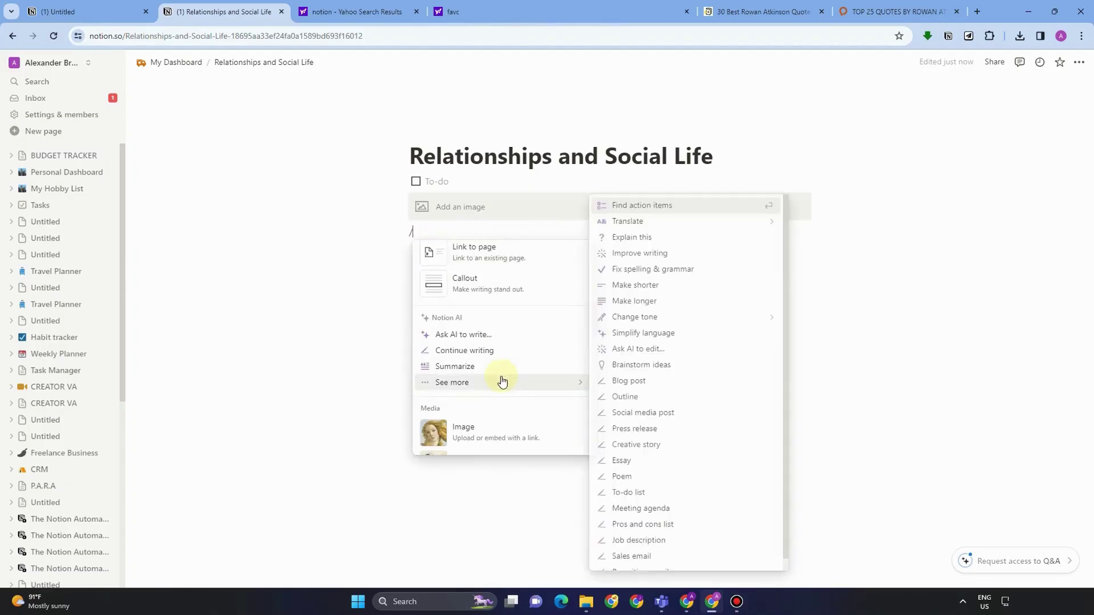
{"action": "scroll", "coordinate": [495, 410], "scroll_direction": "down", "scroll_amount": 5}
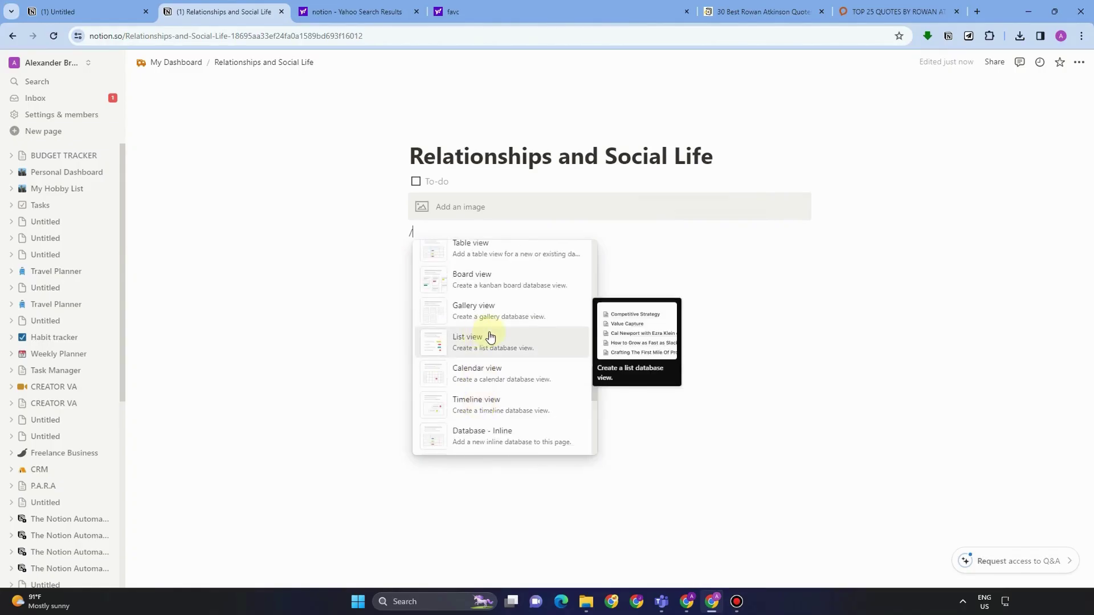
{"action": "left_click", "coordinate": [482, 310]}
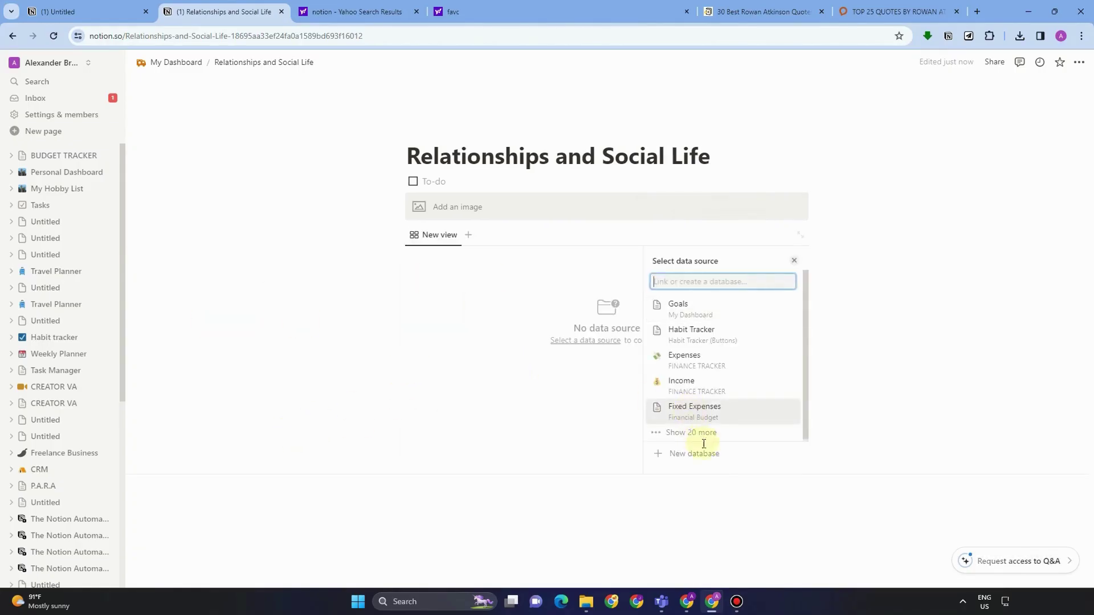
{"action": "left_click", "coordinate": [705, 456]}
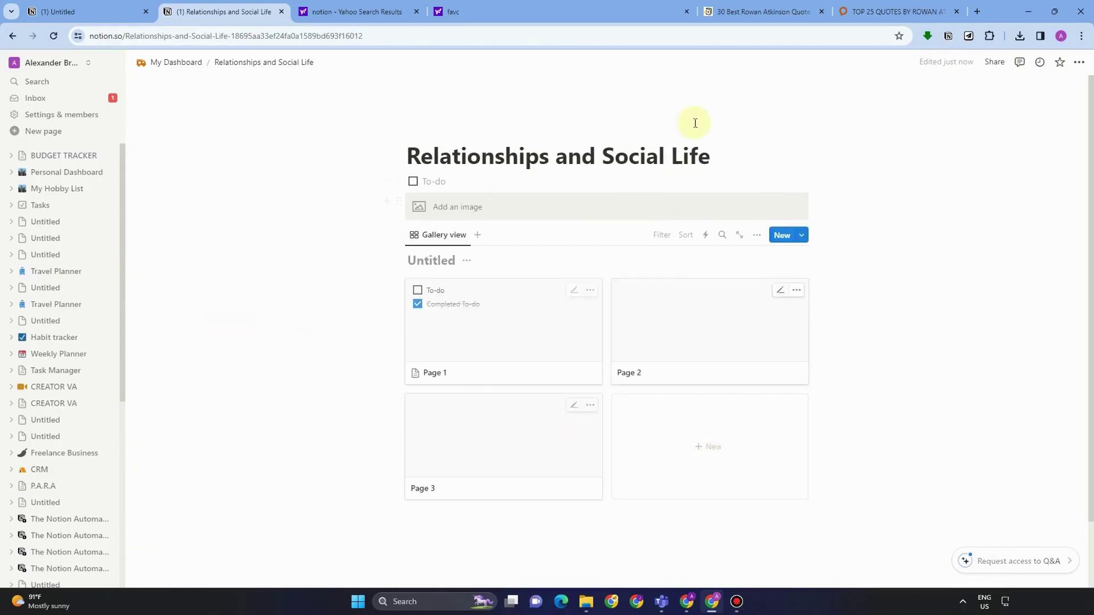
{"action": "left_click", "coordinate": [183, 64]}
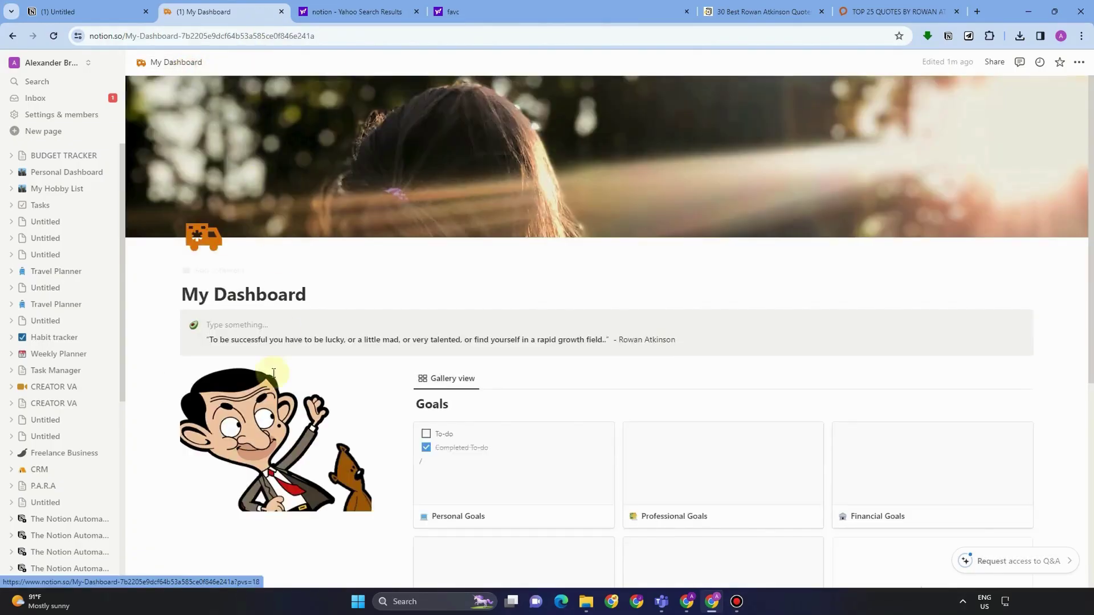
Step: Open the Travel and Adventure page, insert a full-page database in it, and return to My Dashboard
{"action": "scroll", "coordinate": [230, 399], "scroll_direction": "down", "scroll_amount": 6}
{"action": "left_click", "coordinate": [227, 380]}
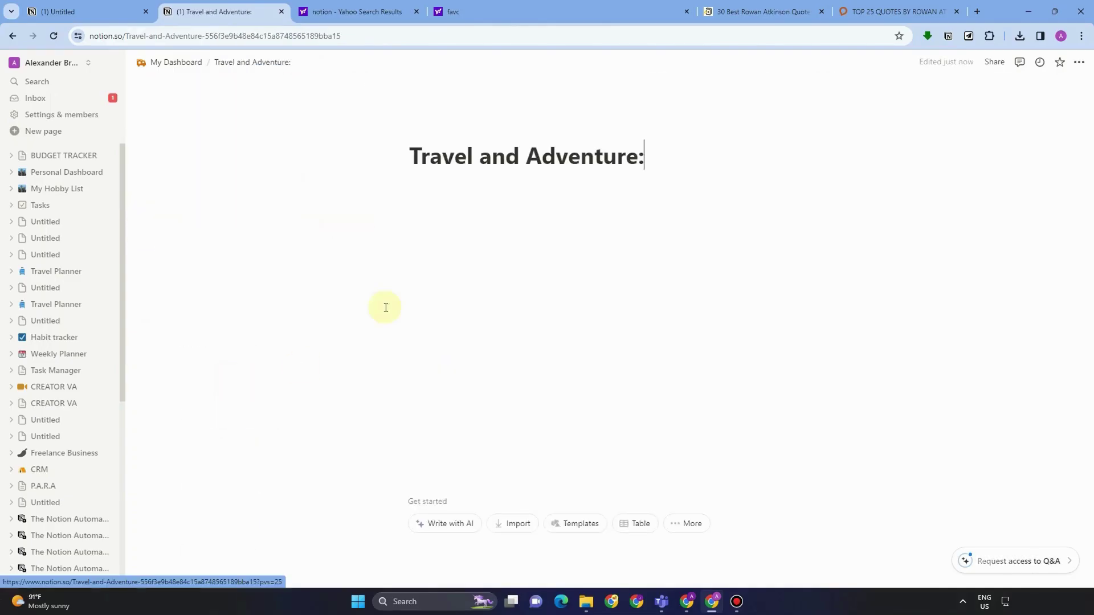
{"action": "left_click", "coordinate": [450, 192]}
{"action": "type", "text": "/"}
{"action": "scroll", "coordinate": [496, 341], "scroll_direction": "down", "scroll_amount": 10}
{"action": "scroll", "coordinate": [499, 362], "scroll_direction": "down", "scroll_amount": 3}
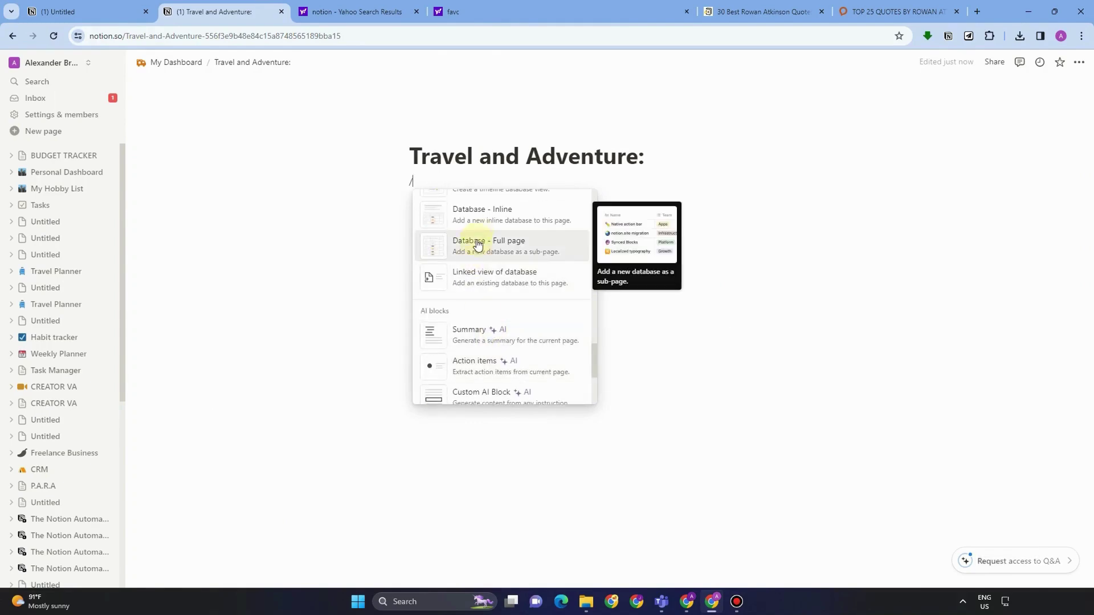
{"action": "left_click", "coordinate": [487, 241]}
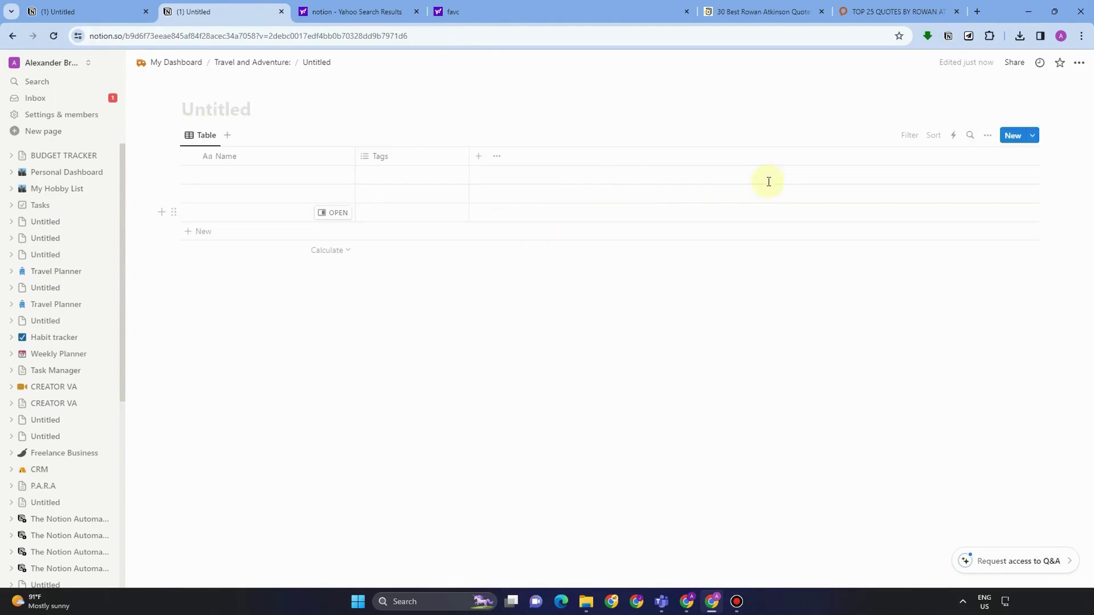
{"action": "left_click", "coordinate": [114, 11]}
{"action": "left_click", "coordinate": [232, 8]}
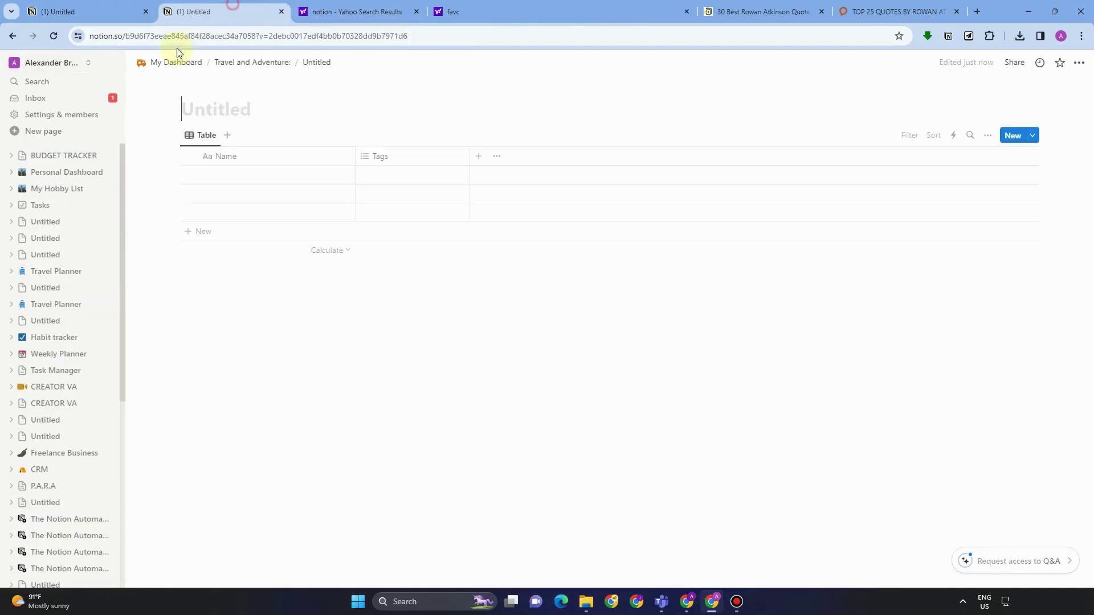
{"action": "left_click", "coordinate": [178, 64]}
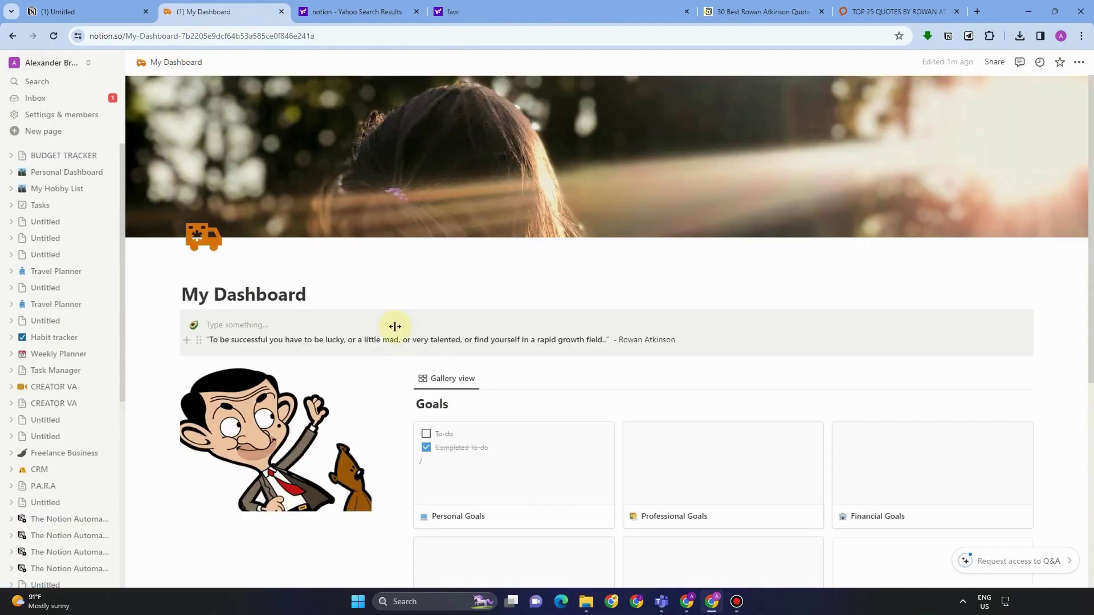
Step: Give the Relationships and Social Life page link under Navigation a gray background
{"action": "scroll", "coordinate": [395, 327], "scroll_direction": "down", "scroll_amount": 6}
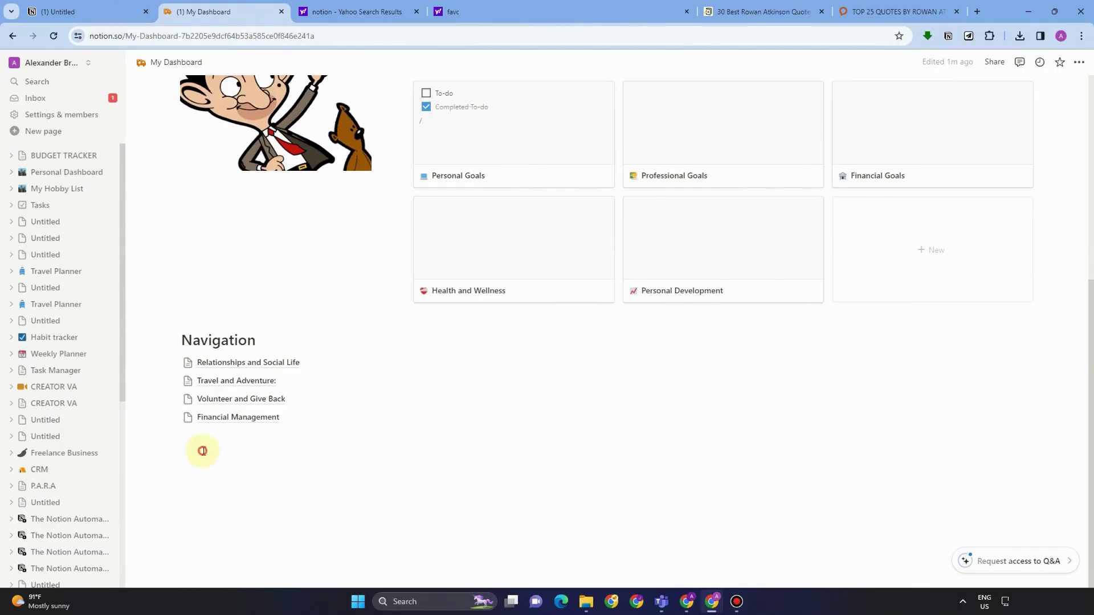
{"action": "left_click", "coordinate": [173, 367]}
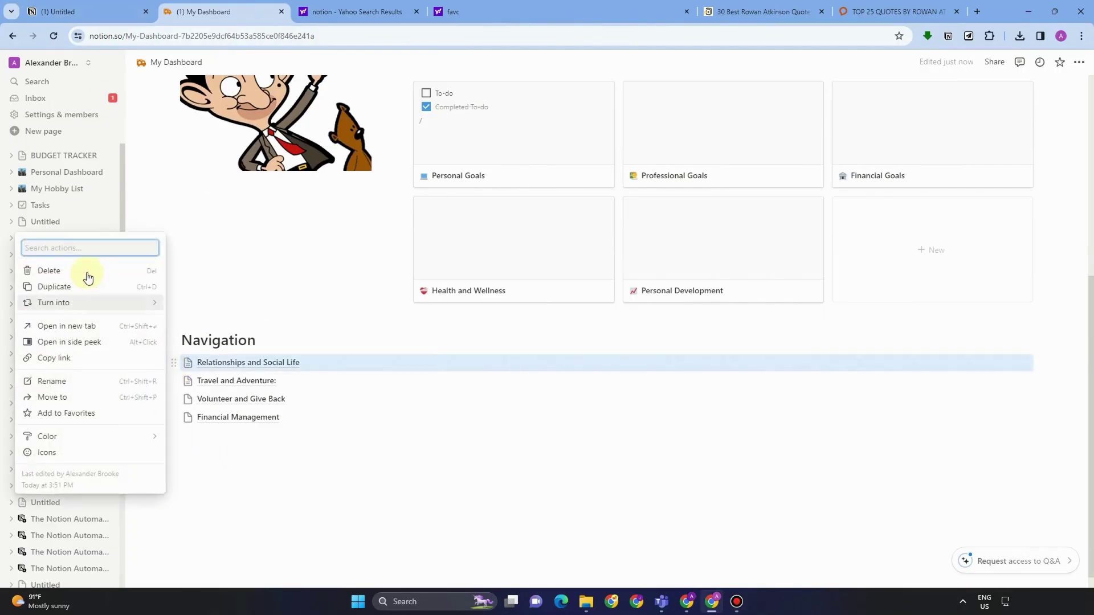
{"action": "left_click", "coordinate": [200, 463]}
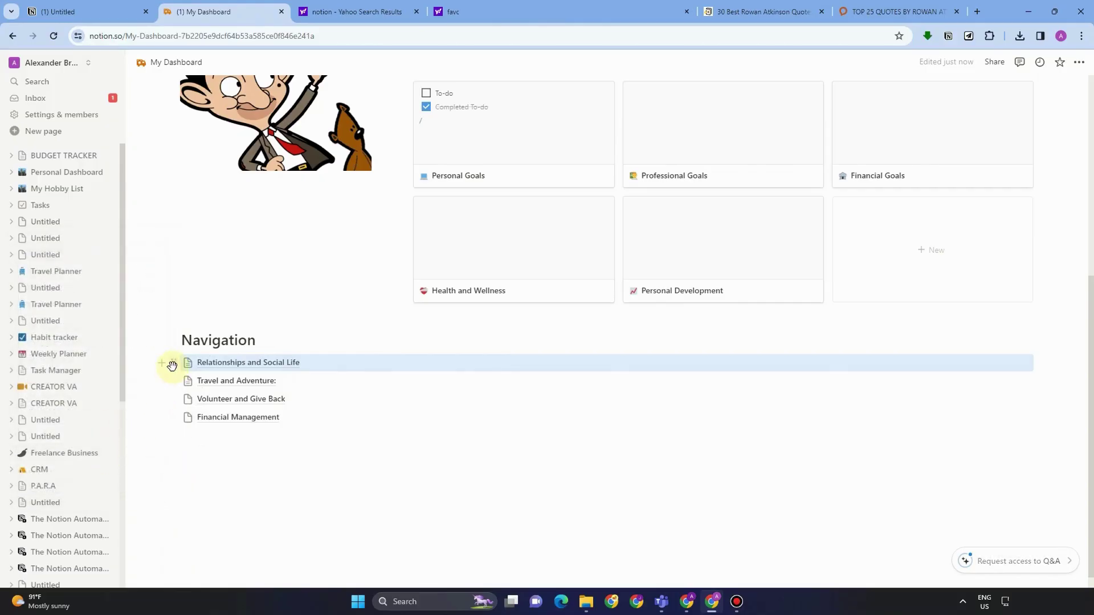
{"action": "left_click", "coordinate": [172, 365]}
{"action": "mouse_move", "coordinate": [101, 438]}
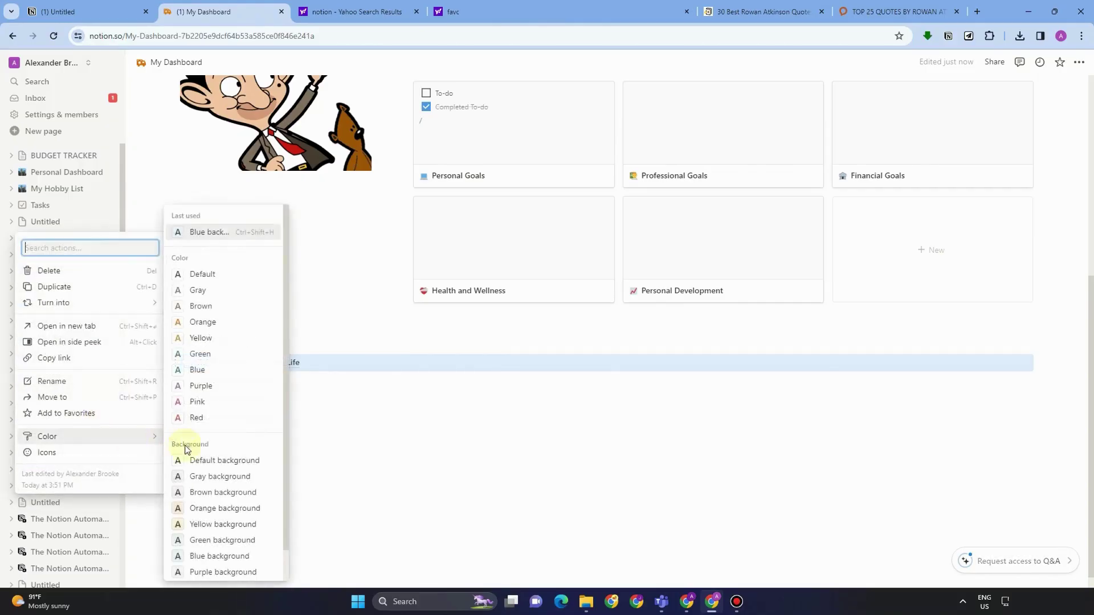
{"action": "left_click", "coordinate": [210, 475]}
{"action": "left_click", "coordinate": [177, 385]}
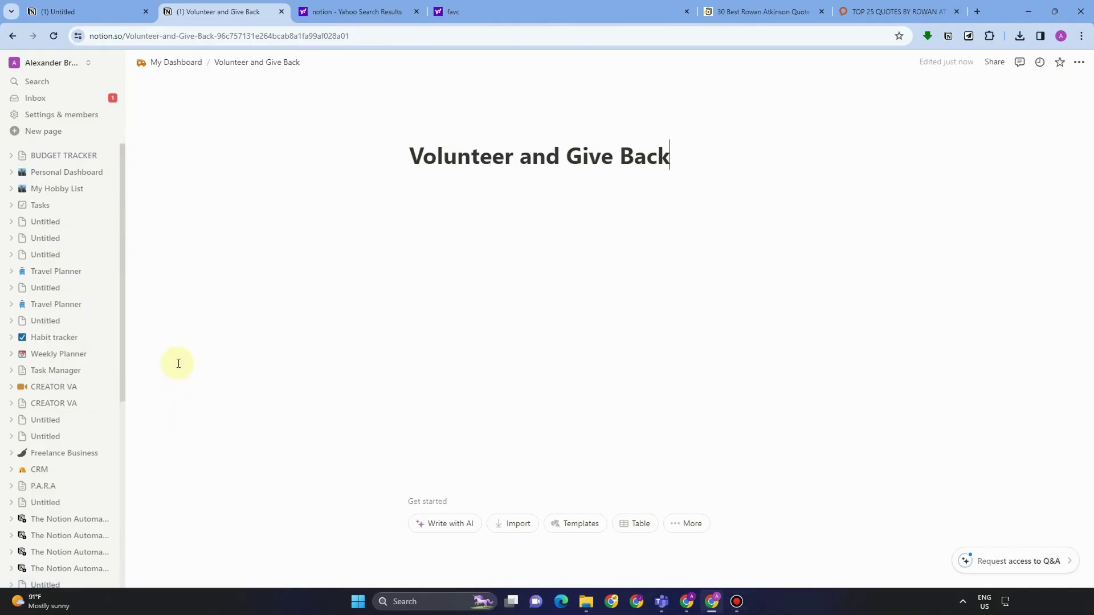
Step: Return to My Dashboard and give the Travel and Adventure page link under Navigation a brown background
{"action": "left_click", "coordinate": [190, 62]}
{"action": "scroll", "coordinate": [215, 446], "scroll_direction": "down", "scroll_amount": 5}
{"action": "scroll", "coordinate": [216, 446], "scroll_direction": "down", "scroll_amount": 2}
{"action": "left_click", "coordinate": [172, 364]}
{"action": "mouse_move", "coordinate": [91, 442]}
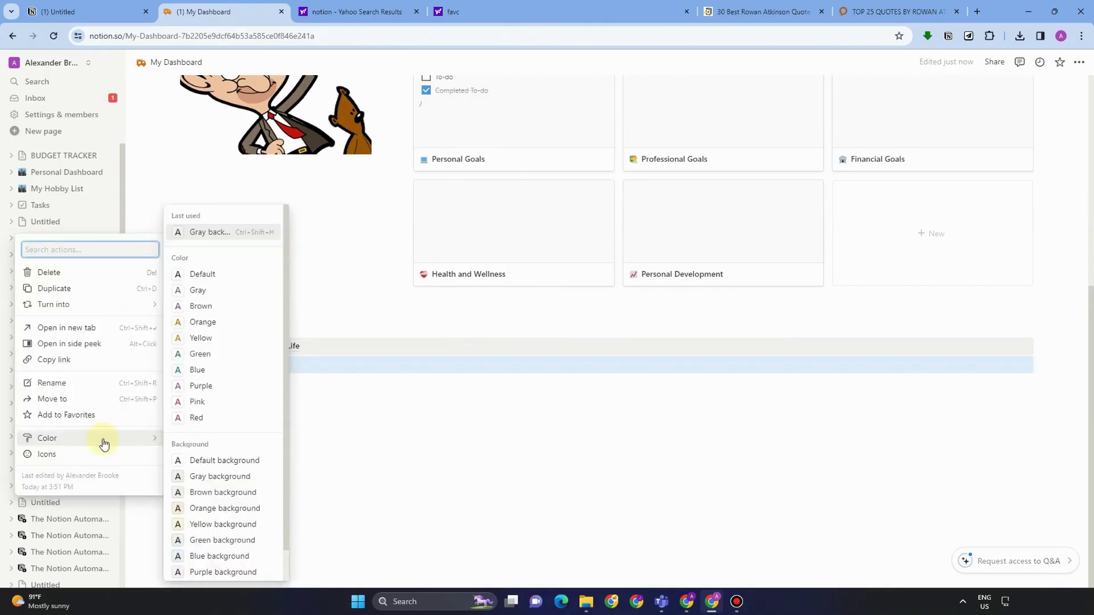
{"action": "left_click", "coordinate": [218, 493]}
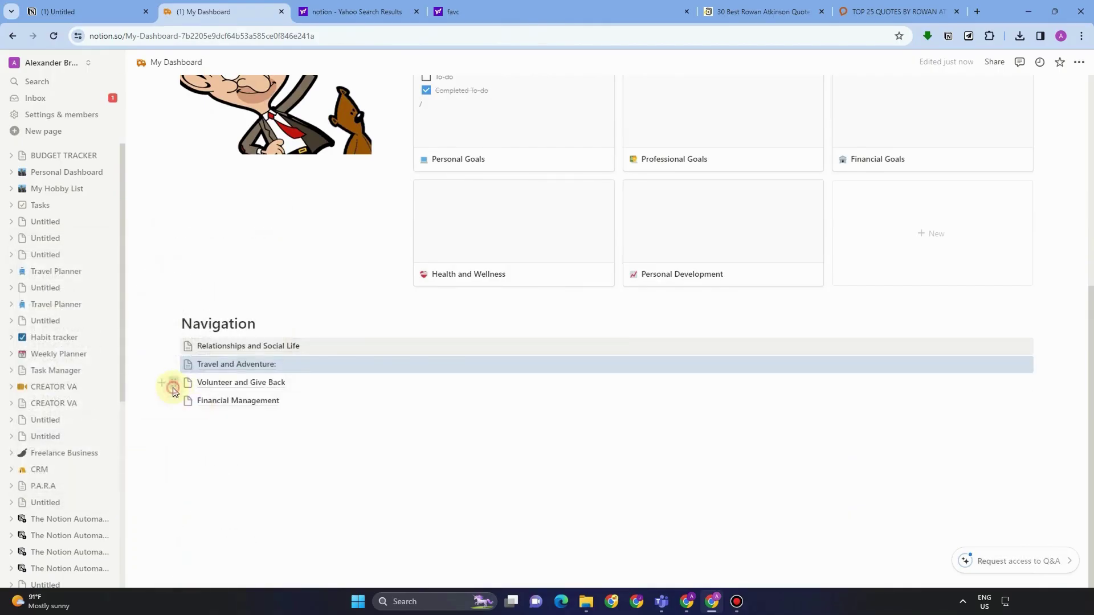
Step: Give the Volunteer and Give Back link a green background and the Financial Management link a purple background
{"action": "left_click", "coordinate": [173, 388]}
{"action": "mouse_move", "coordinate": [93, 457]}
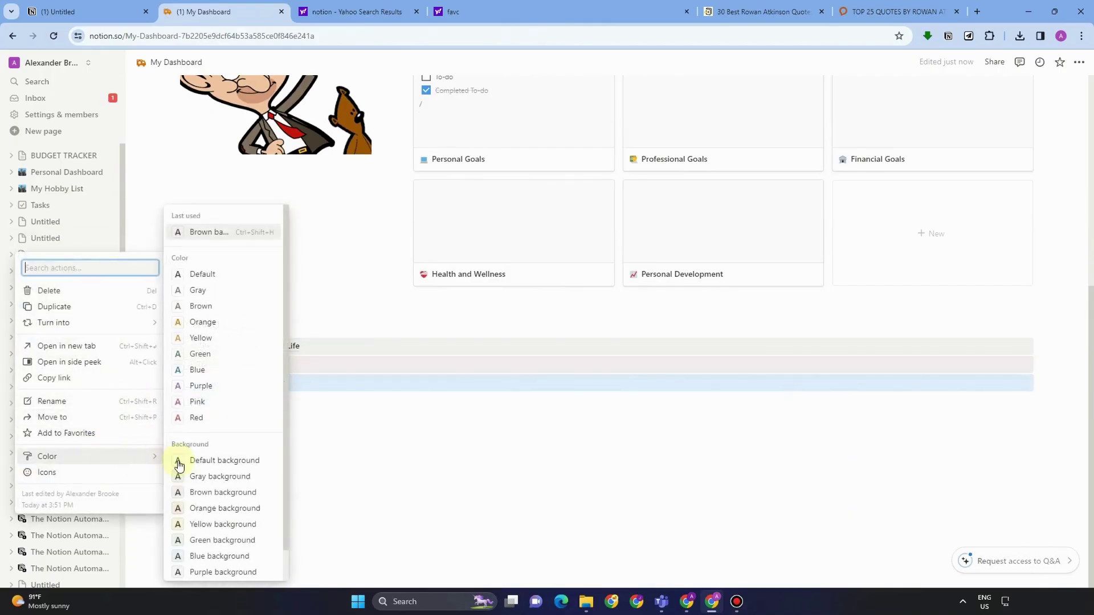
{"action": "left_click", "coordinate": [221, 541]}
{"action": "left_click", "coordinate": [173, 401]}
{"action": "mouse_move", "coordinate": [49, 481]}
{"action": "left_click", "coordinate": [220, 557]}
Step: Set a vehicle emoji as the Relationships and Social Life page's icon and a brown notebook emoji for Travel and Adventure
{"action": "left_click", "coordinate": [173, 345]}
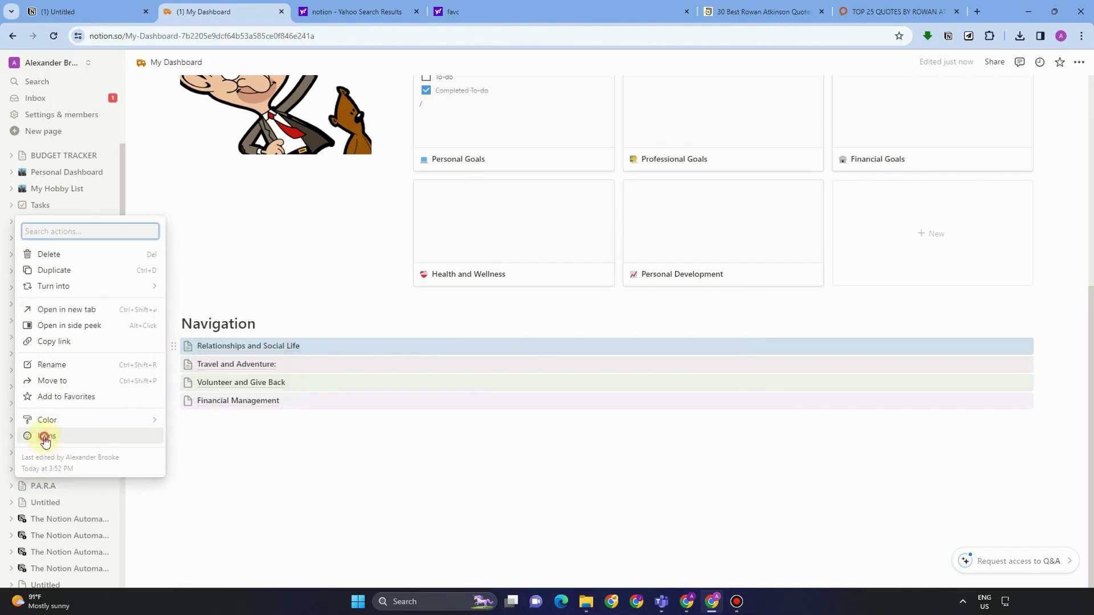
{"action": "left_click", "coordinate": [41, 437]}
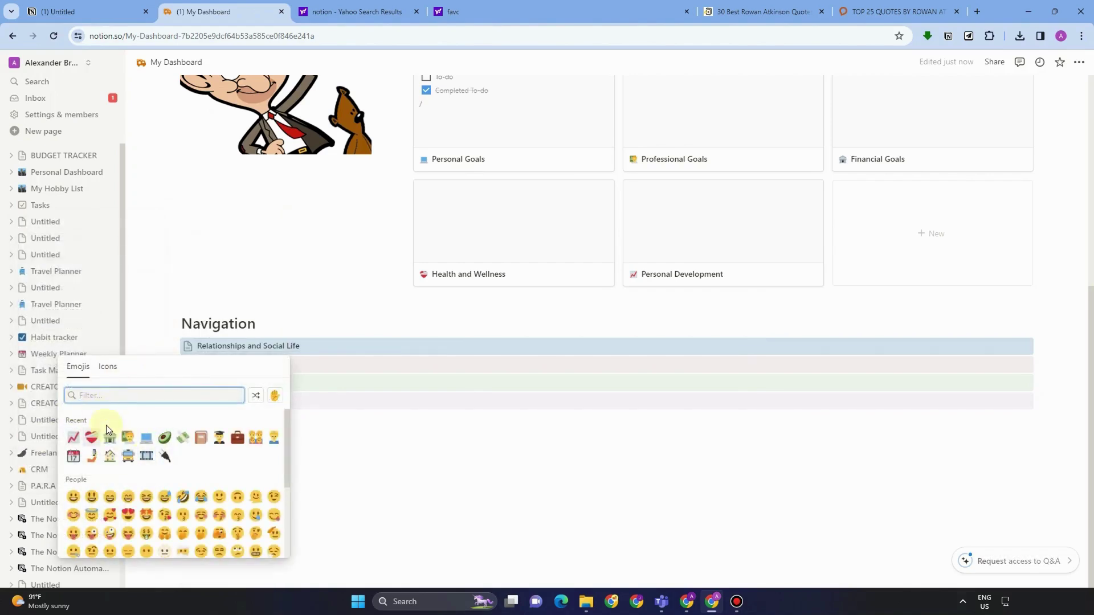
{"action": "left_click", "coordinate": [128, 456]}
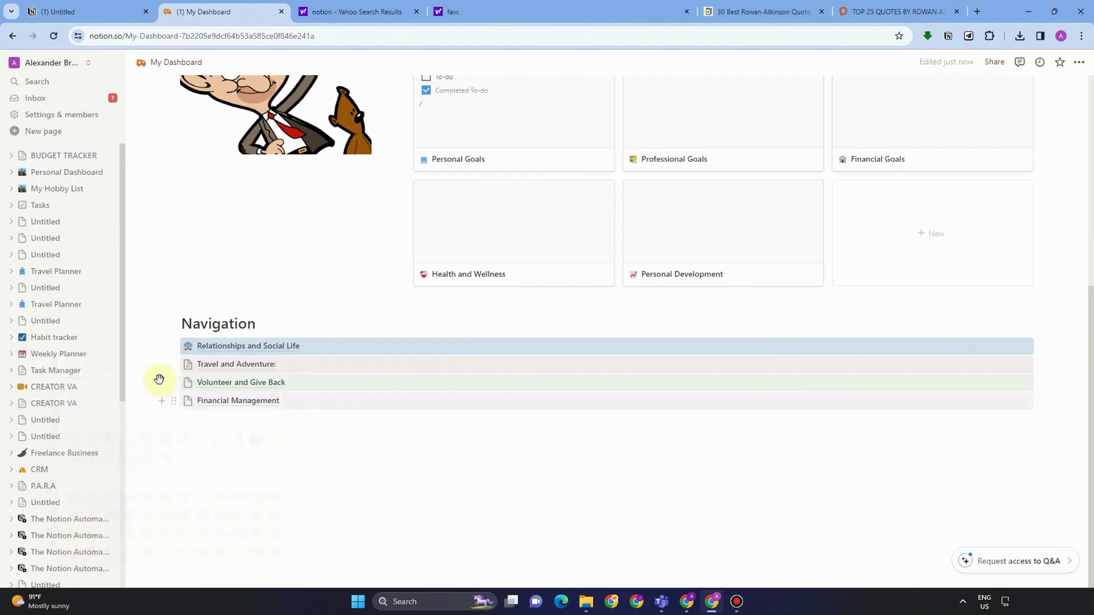
{"action": "left_click", "coordinate": [175, 367]}
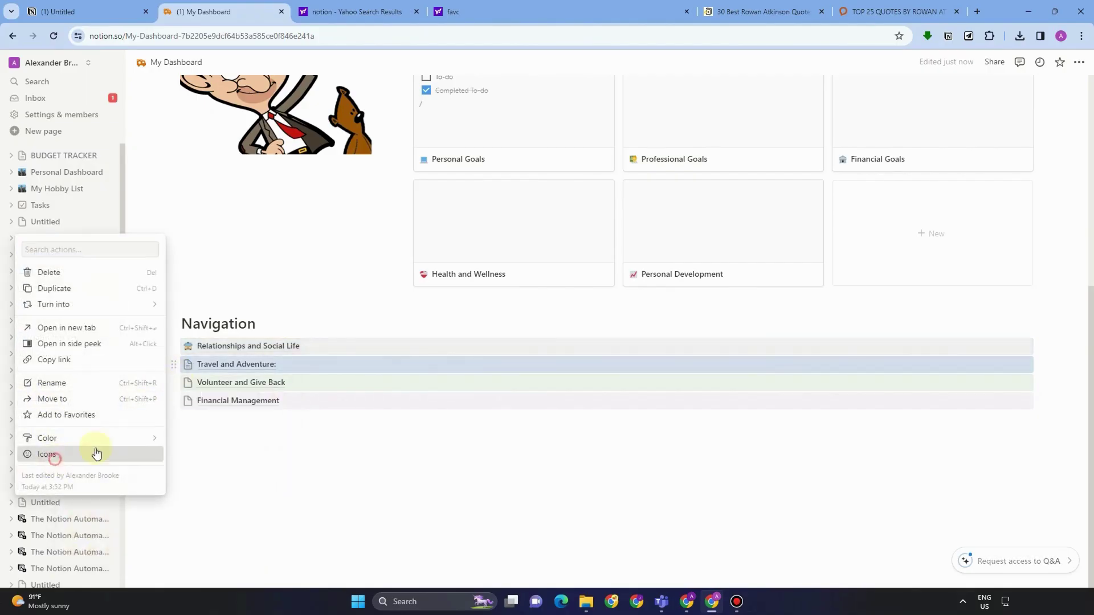
{"action": "left_click", "coordinate": [77, 454]}
{"action": "left_click", "coordinate": [219, 456]}
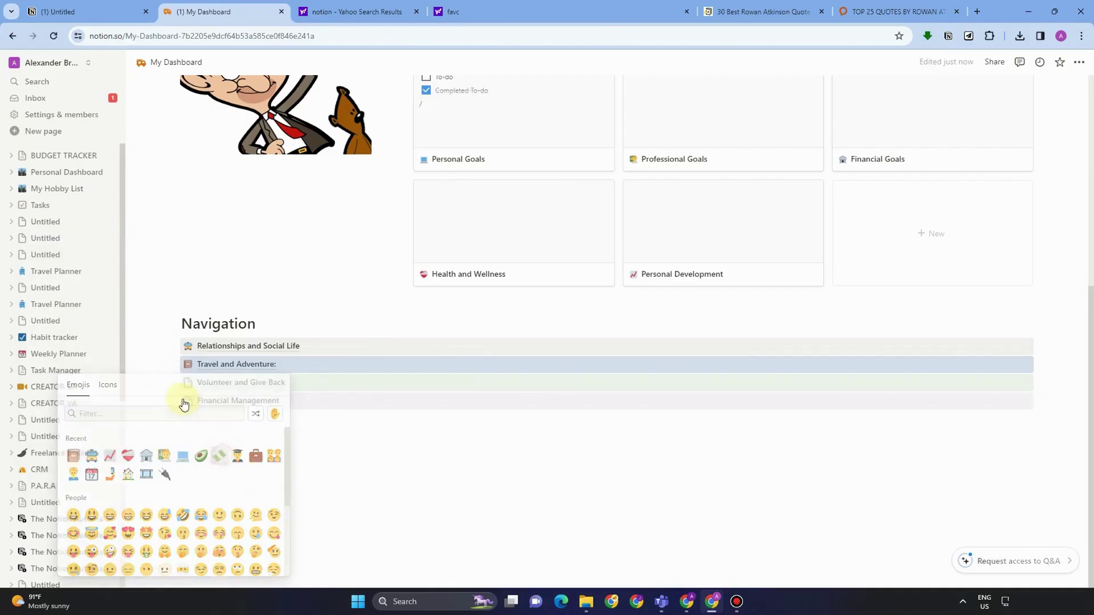
Step: Set a briefcase emoji as the Volunteer and Give Back page's icon and a winged-money emoji for Financial Management
{"action": "left_click", "coordinate": [176, 386]}
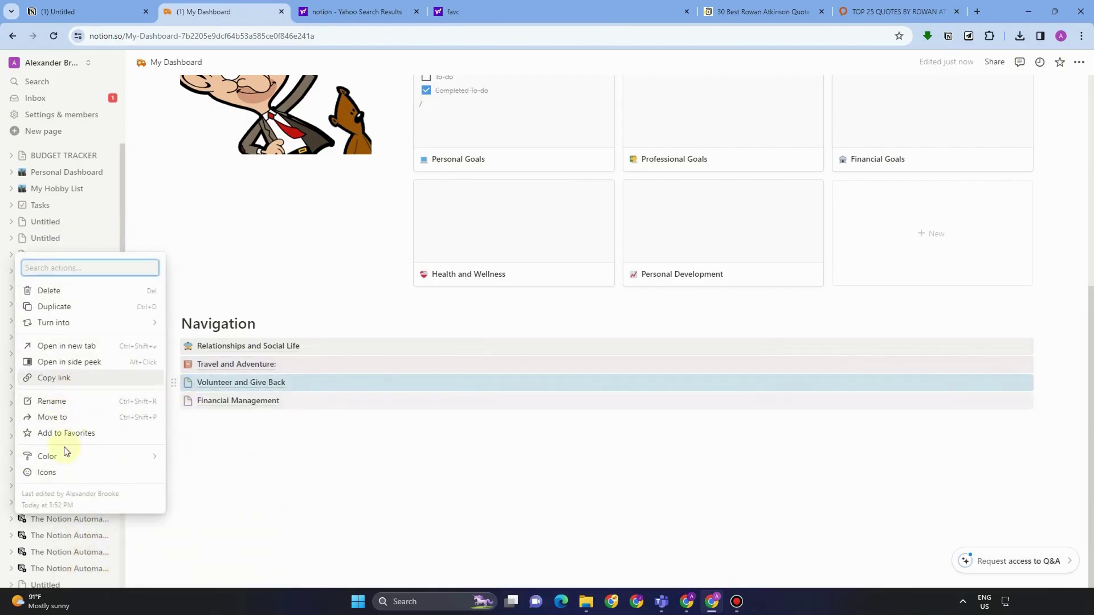
{"action": "left_click", "coordinate": [139, 468]}
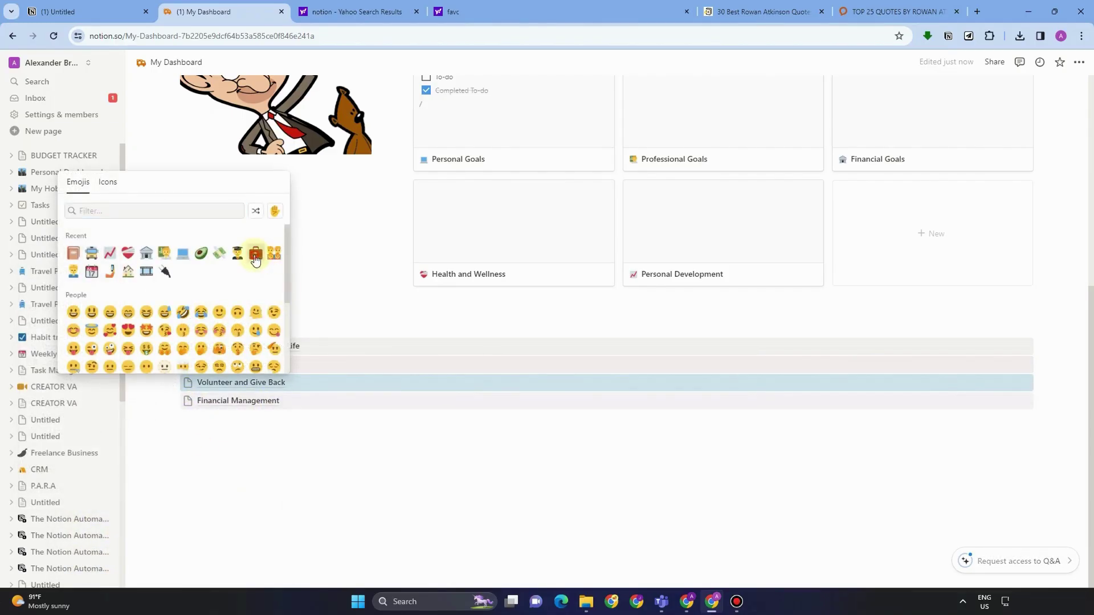
{"action": "left_click", "coordinate": [255, 259]}
{"action": "left_click", "coordinate": [173, 401]}
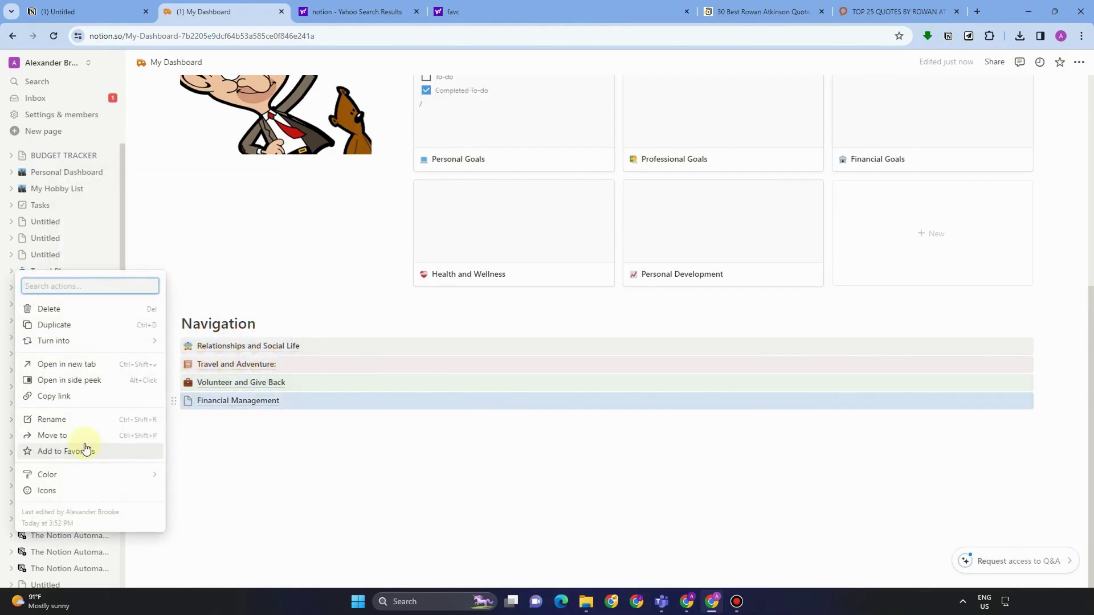
{"action": "left_click", "coordinate": [86, 490]}
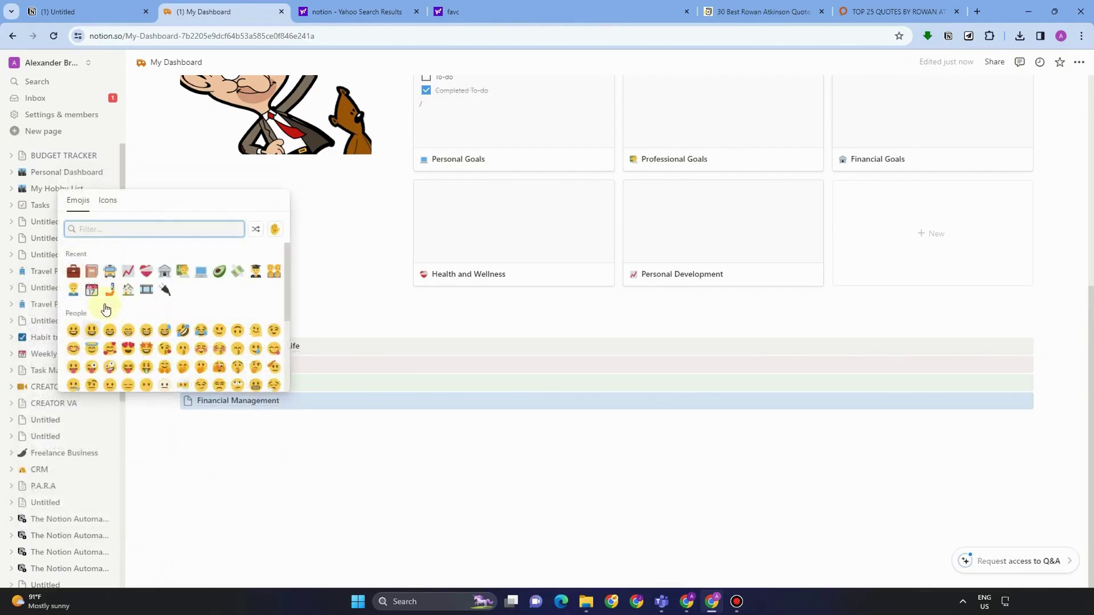
{"action": "left_click", "coordinate": [237, 275]}
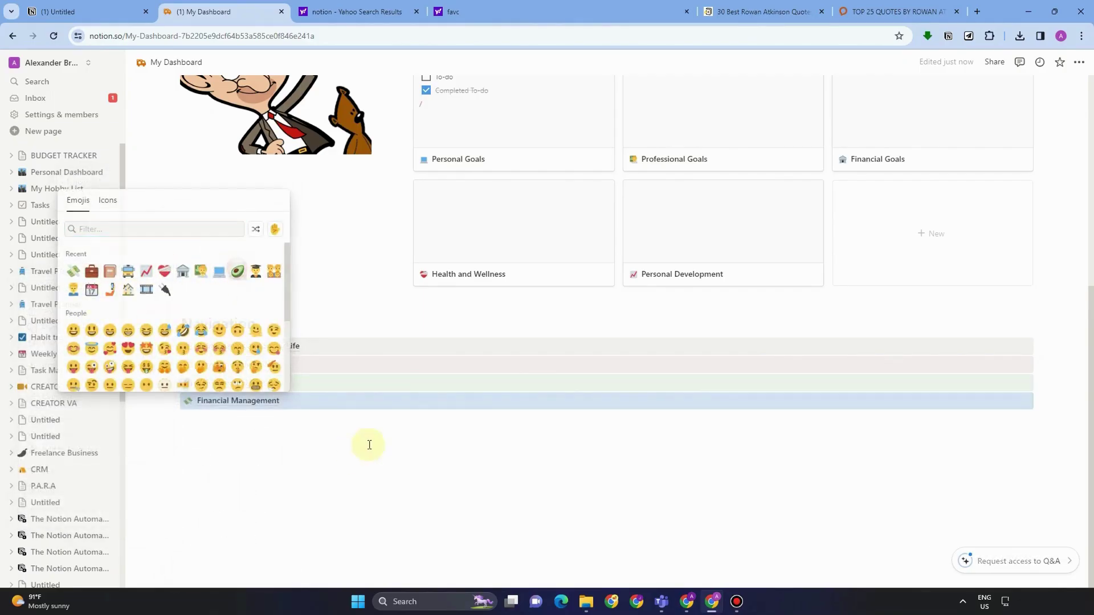
Step: Insert an image block below the Financial Management link for the "GOOD FILMS MAKE YOUR LIFE BETTER" photo
{"action": "scroll", "coordinate": [415, 426], "scroll_direction": "up", "scroll_amount": 6}
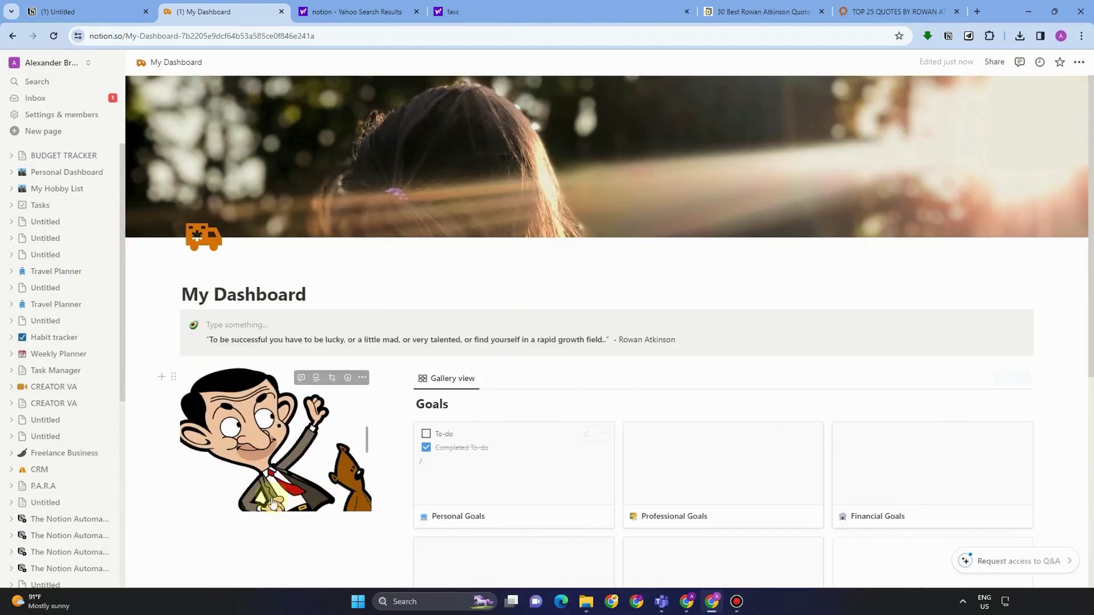
{"action": "scroll", "coordinate": [481, 471], "scroll_direction": "down", "scroll_amount": 4}
{"action": "scroll", "coordinate": [219, 441], "scroll_direction": "down", "scroll_amount": 2}
{"action": "left_click", "coordinate": [209, 436]}
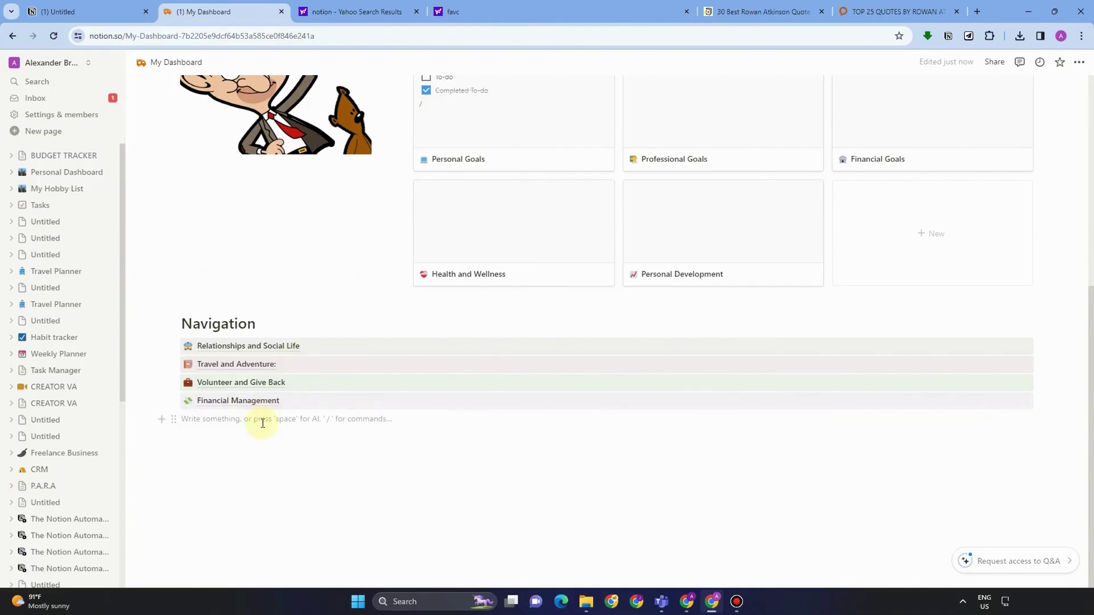
{"action": "type", "text": "/"}
{"action": "scroll", "coordinate": [279, 317], "scroll_direction": "down", "scroll_amount": 6}
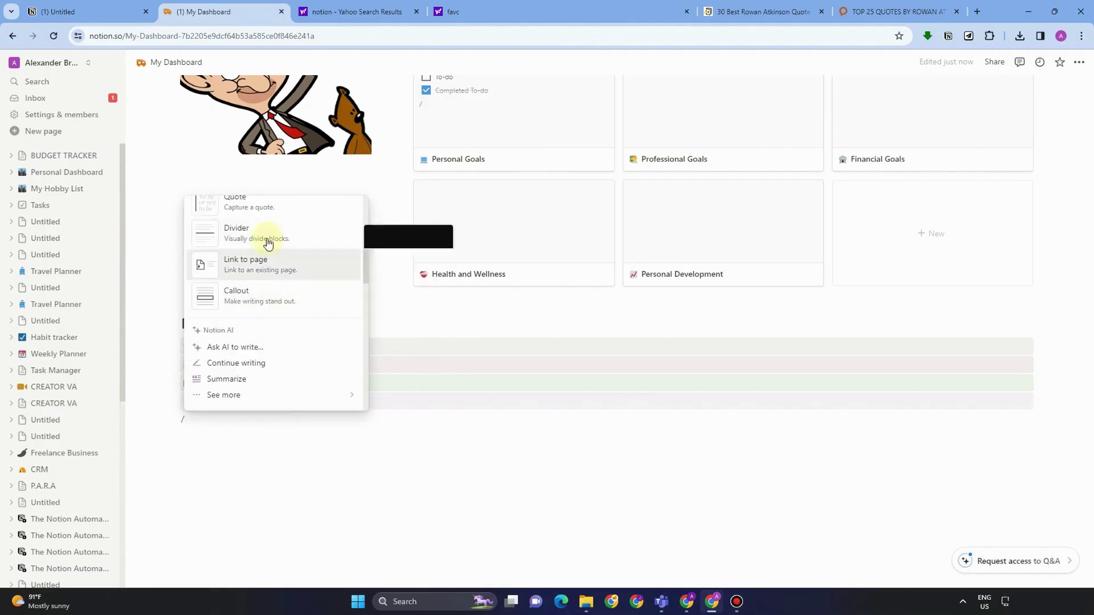
{"action": "scroll", "coordinate": [251, 325], "scroll_direction": "down", "scroll_amount": 5}
{"action": "left_click", "coordinate": [251, 220]}
Step: Shrink the inserted photo to a small centered thumbnail and undo its accidental move to another page
{"action": "left_click_drag", "start_coordinate": [968, 422], "coordinate": [59, 437]}
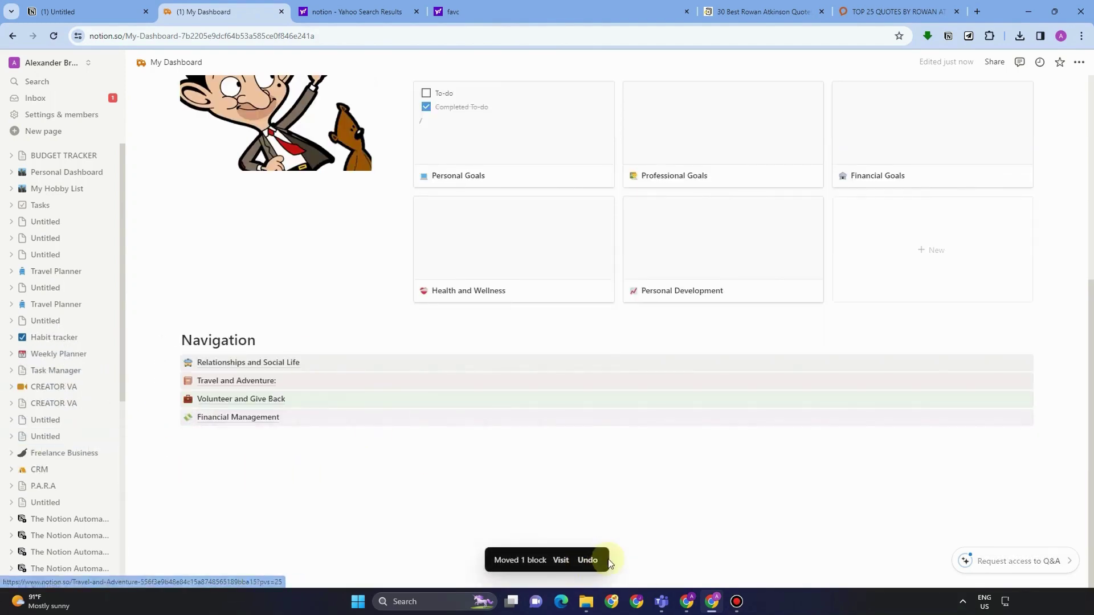
{"action": "left_click", "coordinate": [587, 561]}
{"action": "left_click_drag", "start_coordinate": [611, 463], "coordinate": [244, 455]}
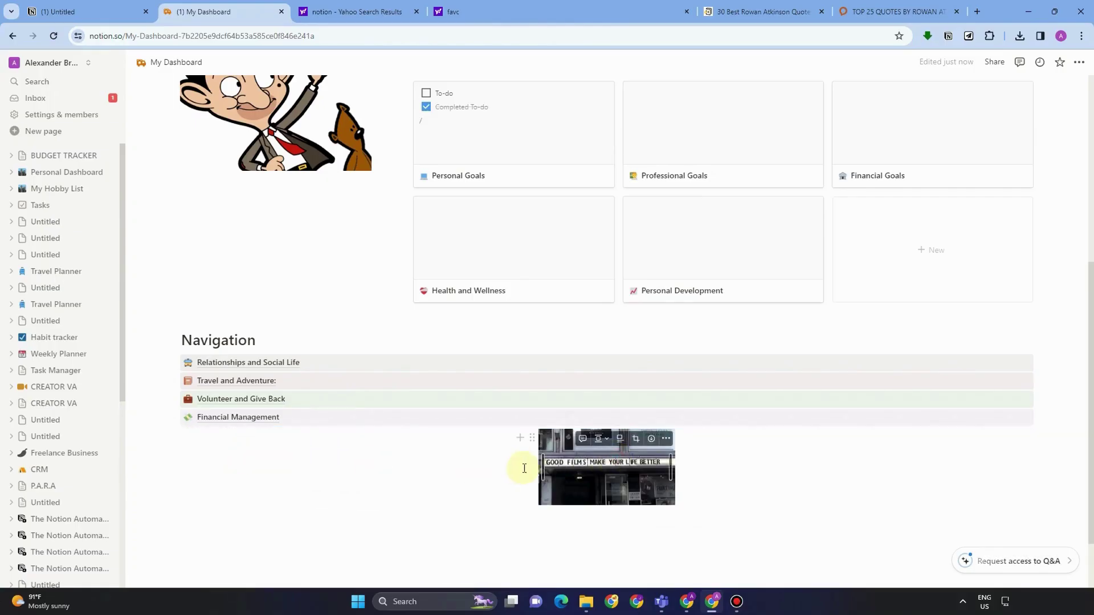
Step: Add a Heading 1 reading "Weekly ToDos" below the photo
{"action": "scroll", "coordinate": [521, 468], "scroll_direction": "down", "scroll_amount": 2}
{"action": "left_click", "coordinate": [302, 463]}
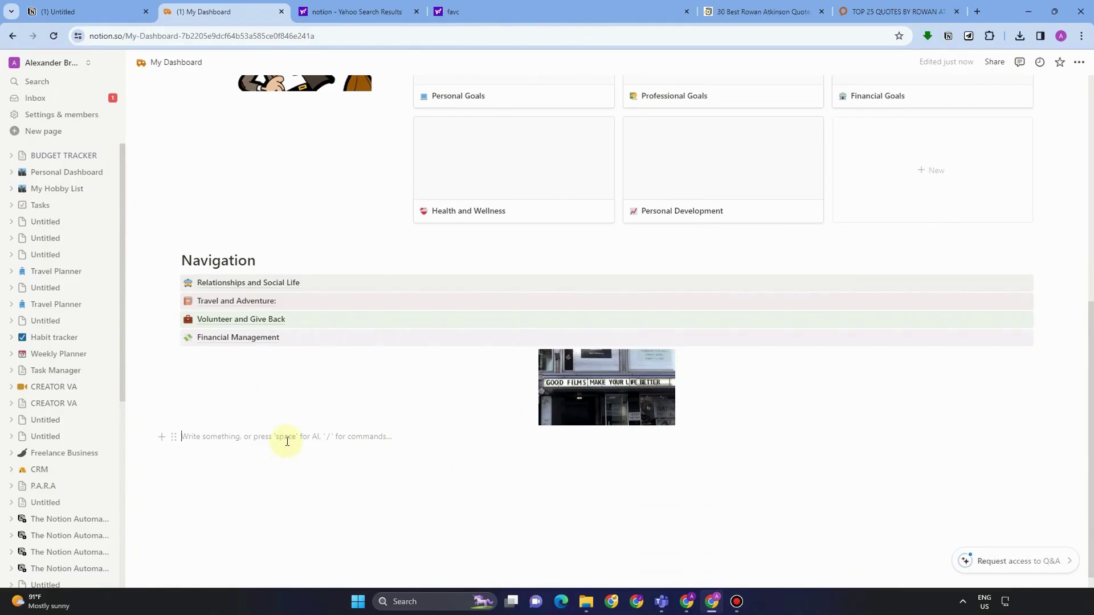
{"action": "type", "text": "/he"}
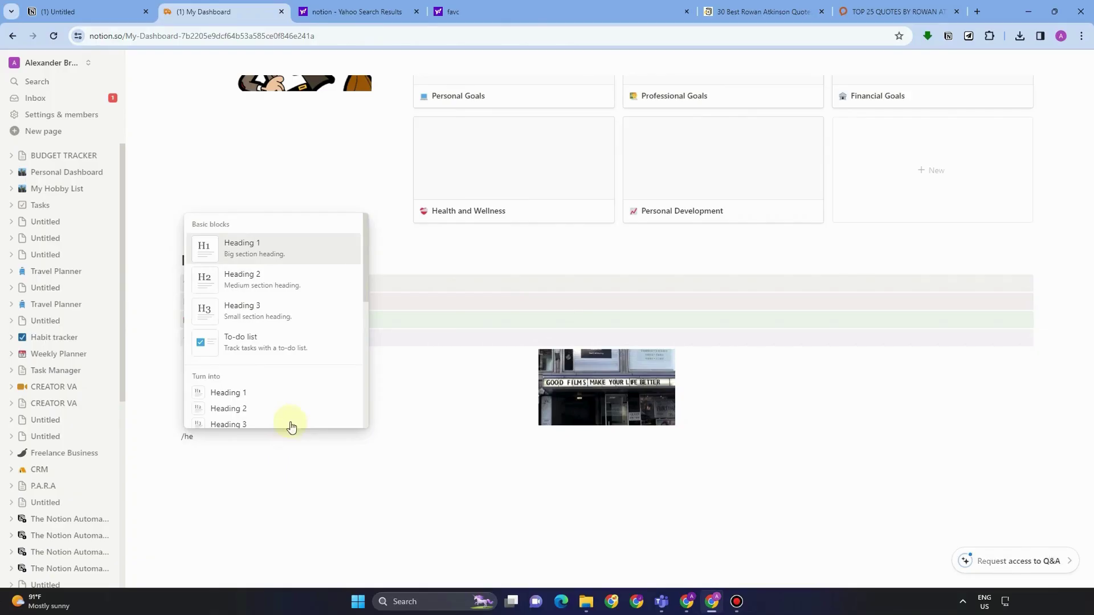
{"action": "left_click", "coordinate": [256, 245]}
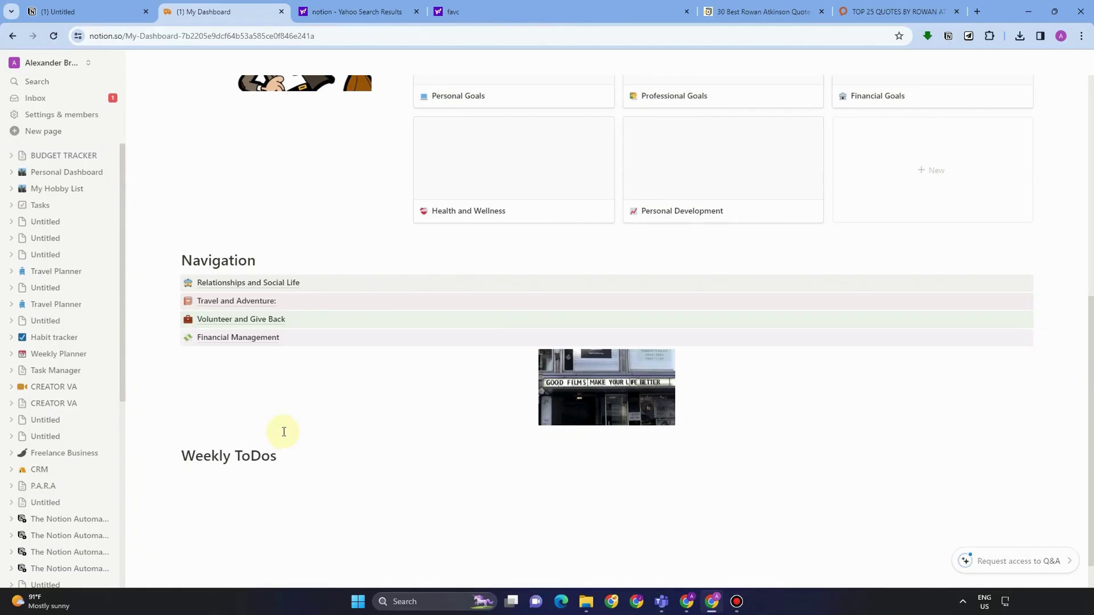
Step: Add a Heading 1 reading "Monday" under Weekly ToDos, followed by a new empty line
{"action": "key", "text": "Return"}
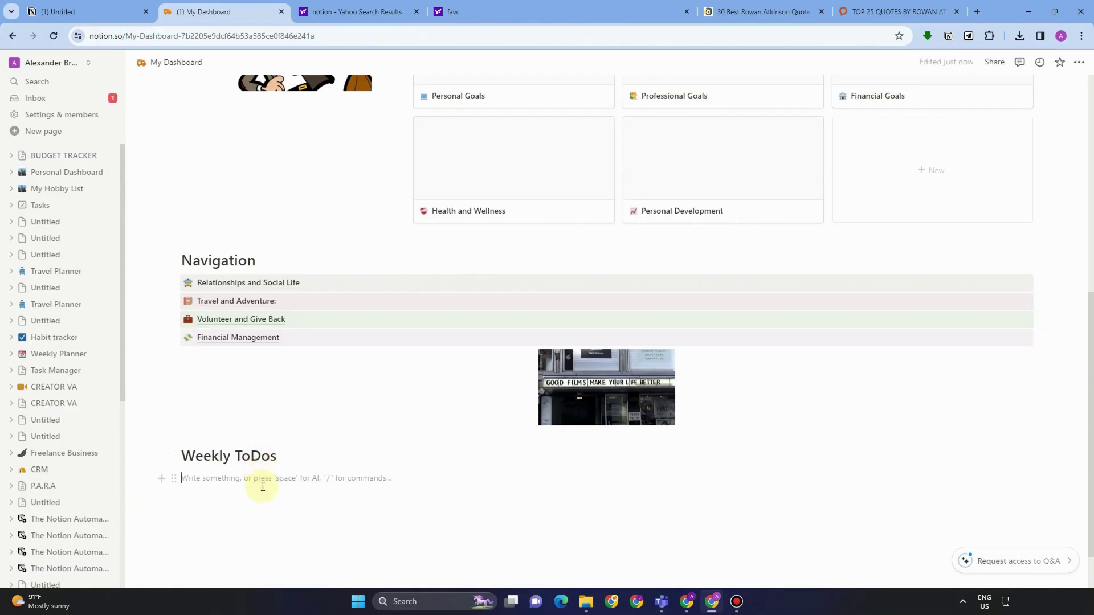
{"action": "type", "text": "/"}
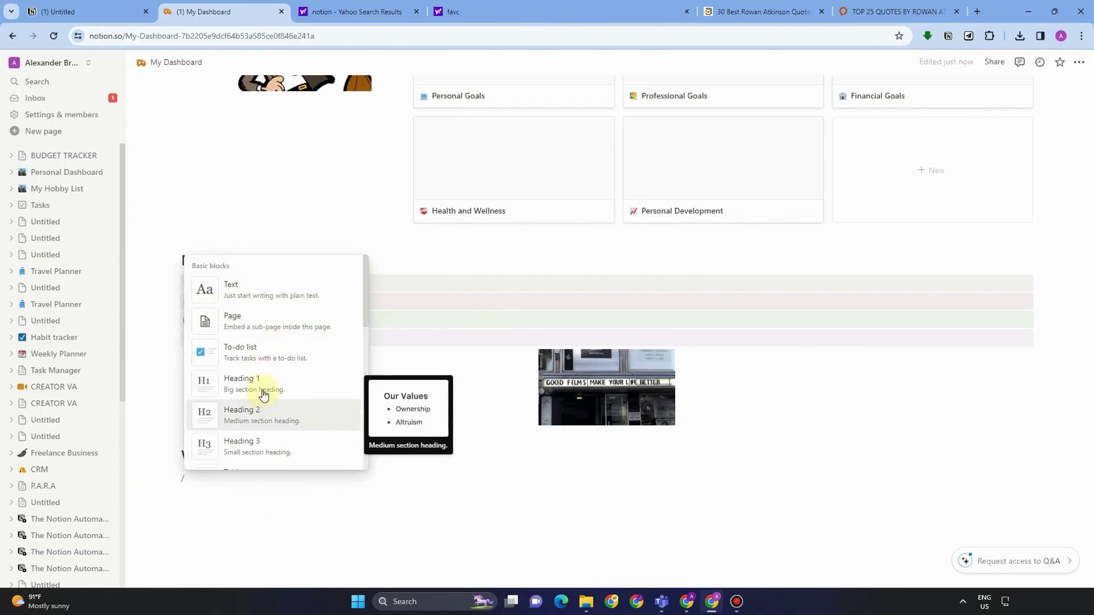
{"action": "left_click", "coordinate": [262, 382]}
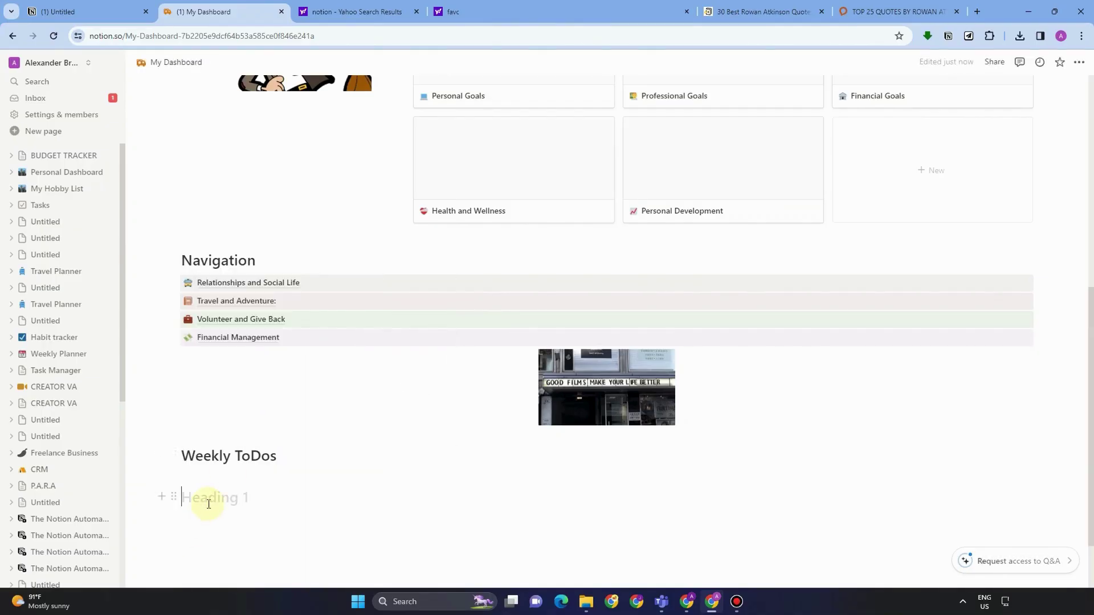
{"action": "type", "text": "Monday"}
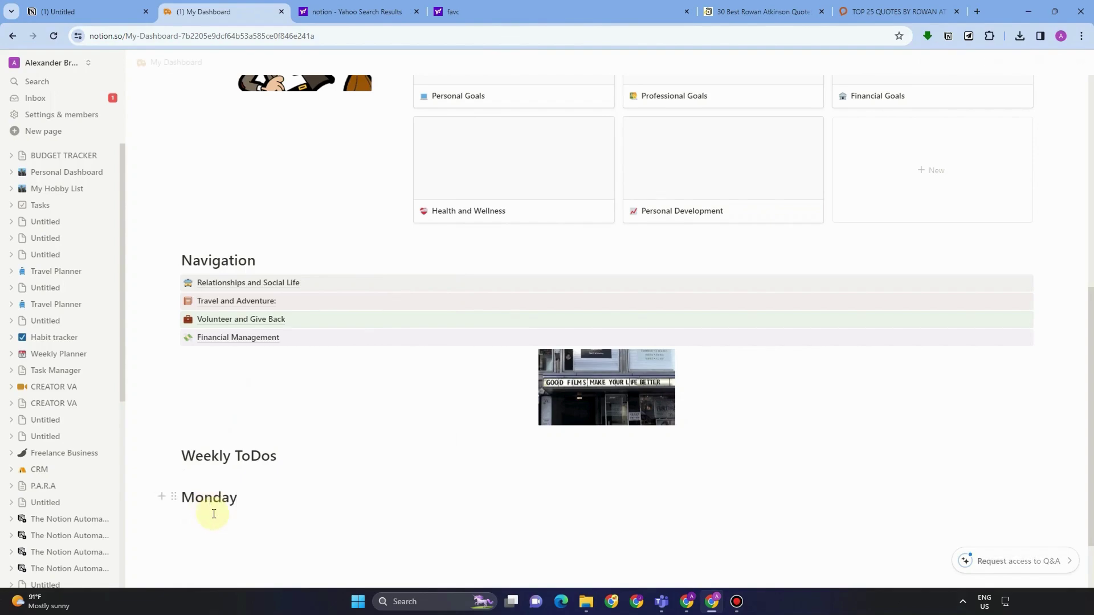
{"action": "key", "text": "Return"}
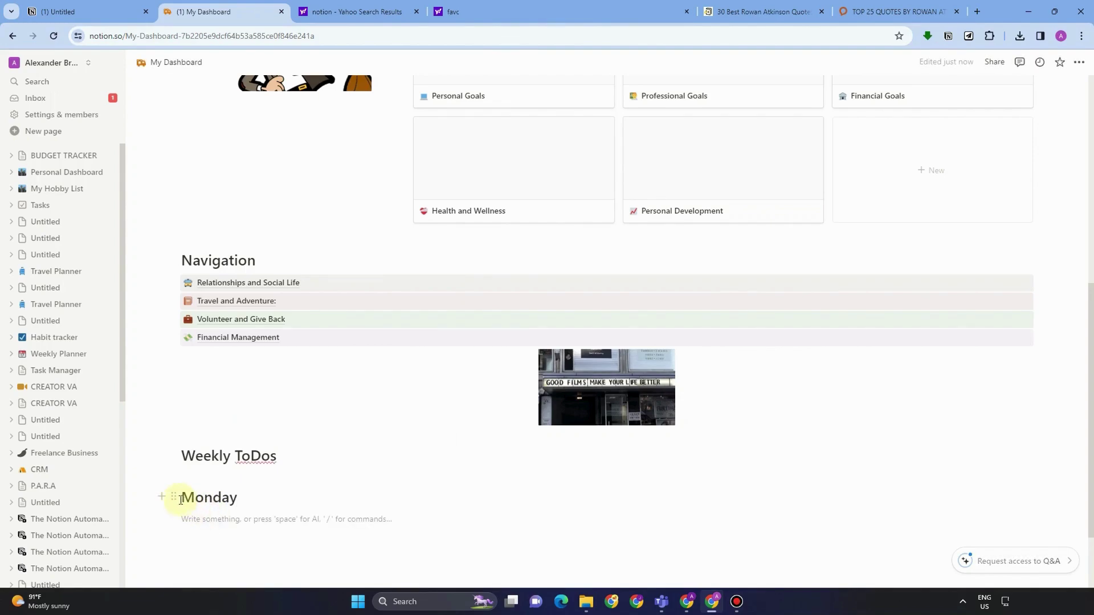
{"action": "left_click", "coordinate": [176, 499]}
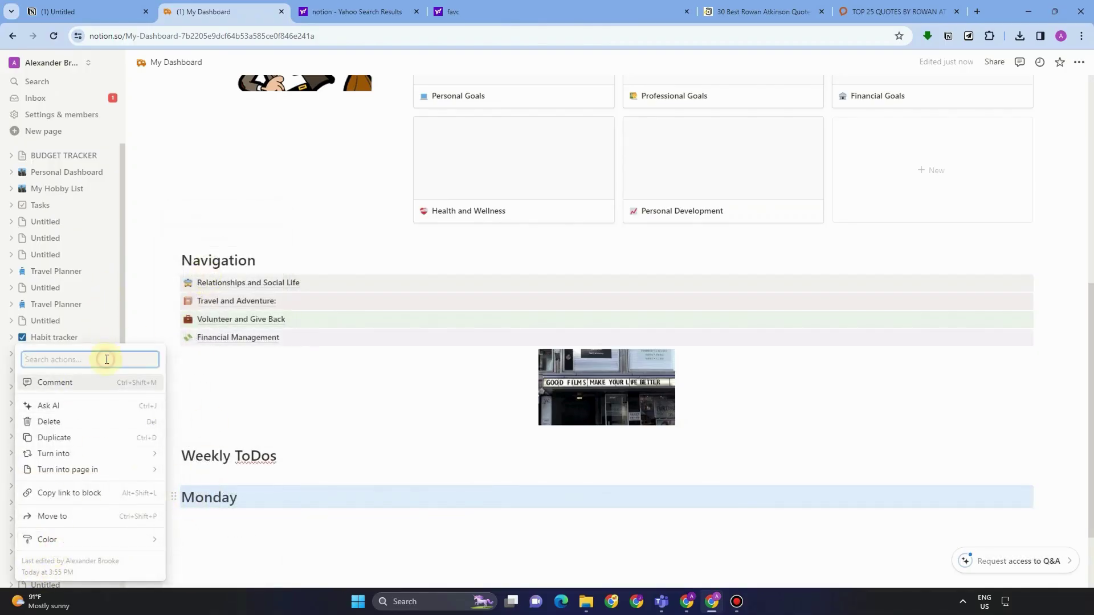
{"action": "type", "text": "cale"}
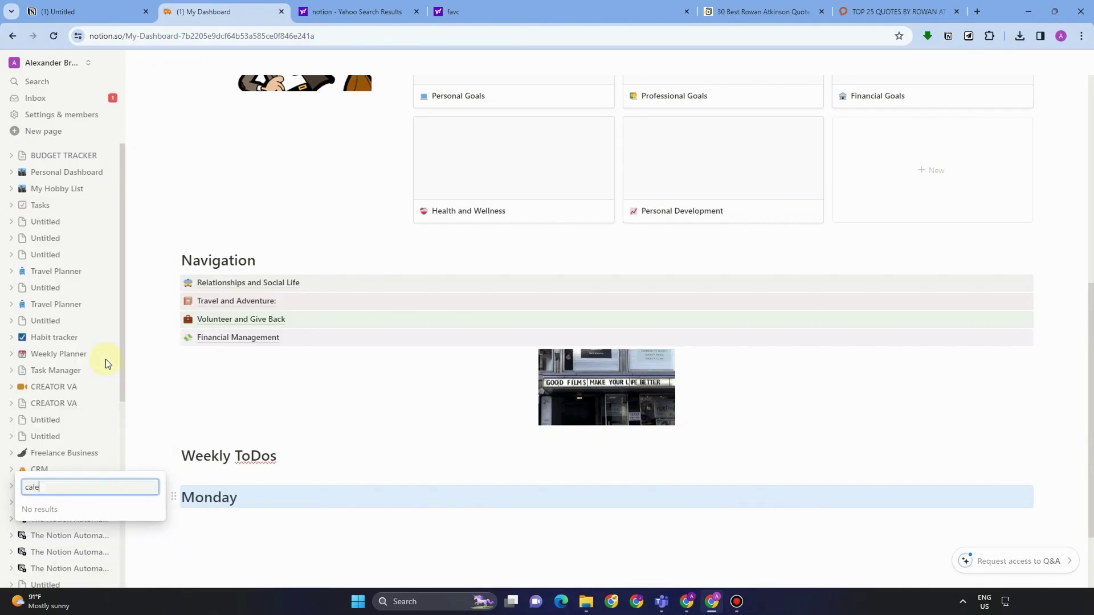
{"action": "key", "text": "BackSpace"}
{"action": "key", "text": "BackSpace"}
{"action": "key", "text": "BackSpace"}
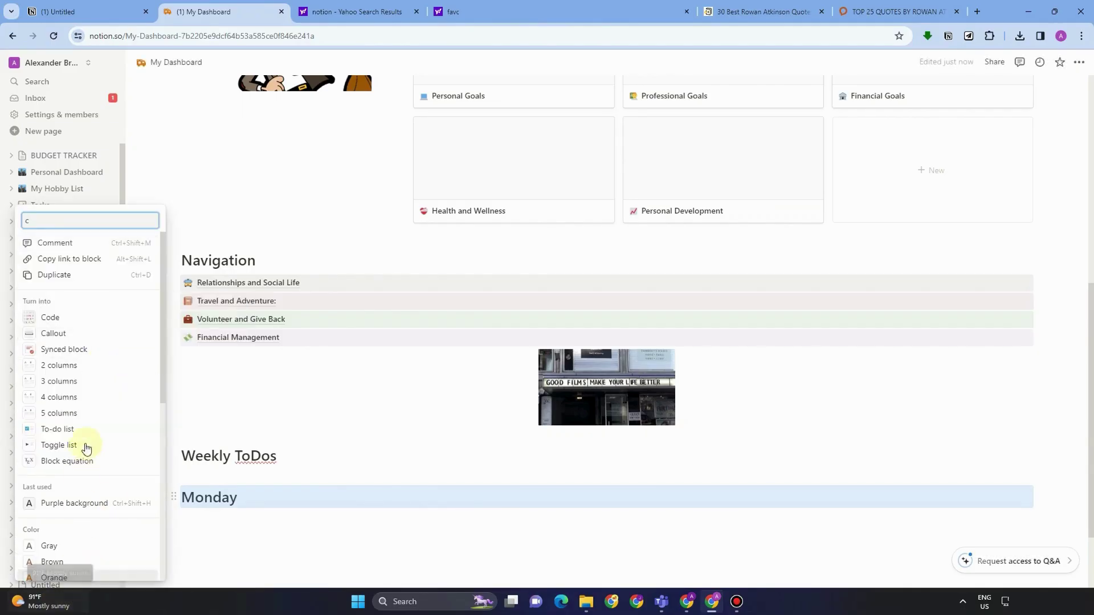
{"action": "key", "text": "Escape"}
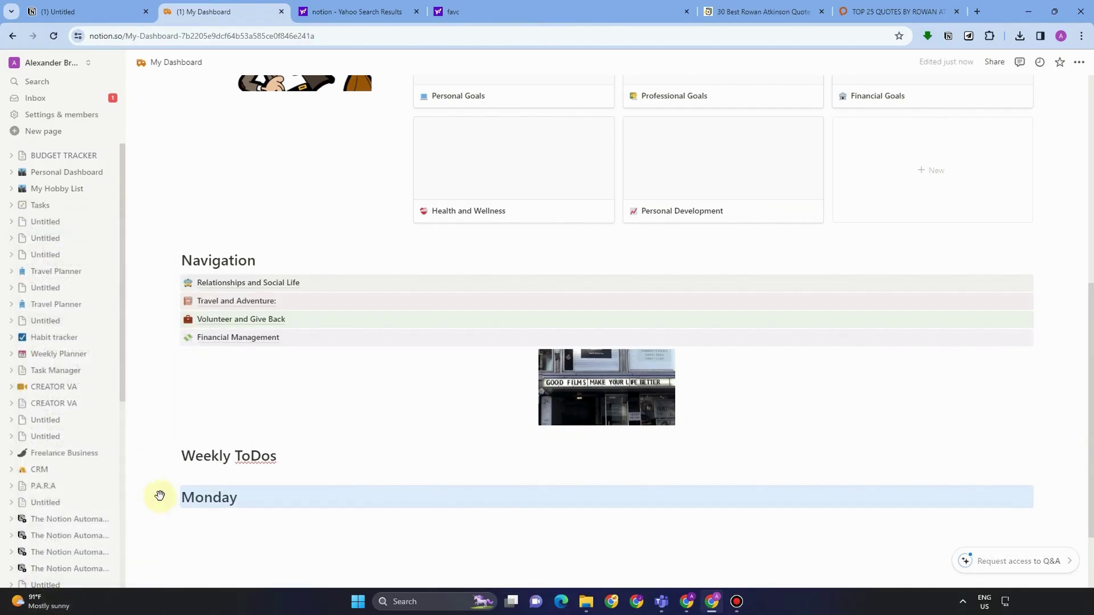
{"action": "left_click", "coordinate": [172, 499]}
{"action": "mouse_move", "coordinate": [78, 539]}
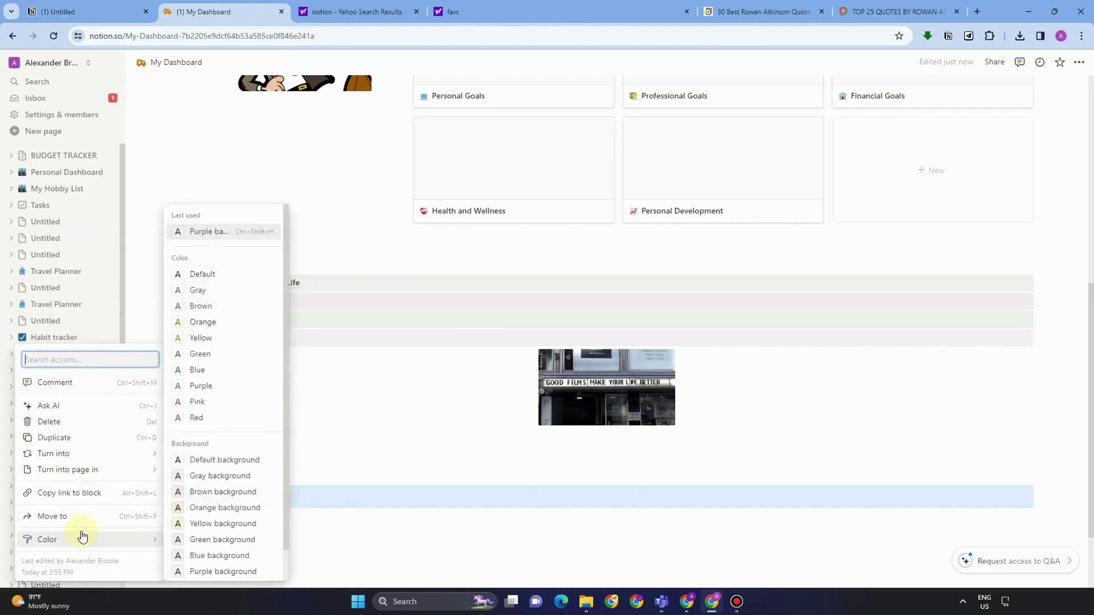
{"action": "left_click", "coordinate": [380, 418]}
Step: Insert two empty to-do checkboxes under the Monday heading
{"action": "scroll", "coordinate": [200, 456], "scroll_direction": "down", "scroll_amount": 2}
{"action": "left_click", "coordinate": [209, 423]}
{"action": "type", "text": "/"}
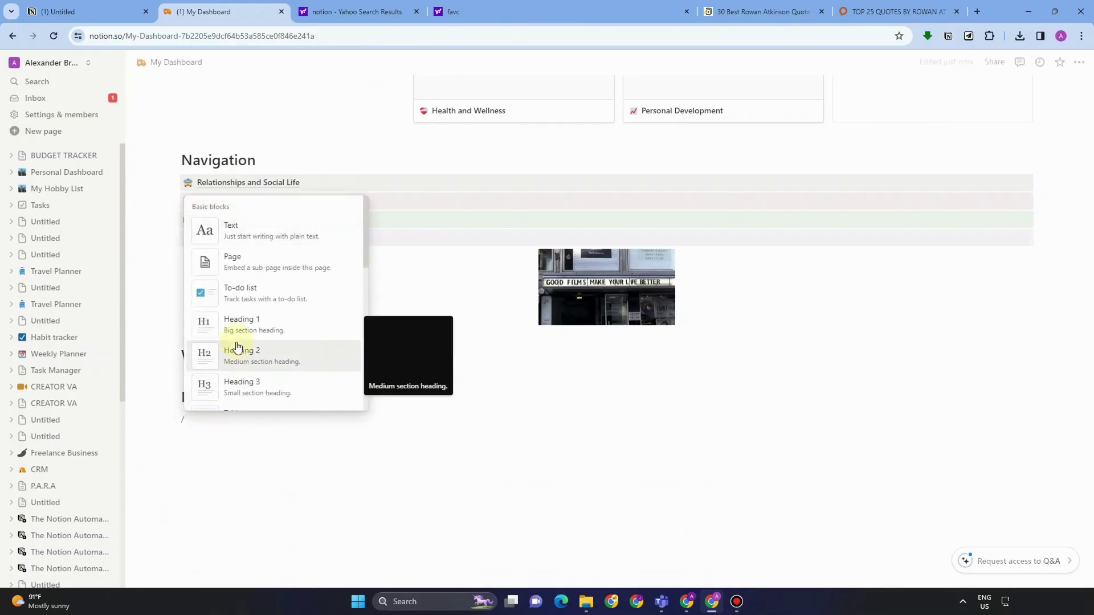
{"action": "left_click", "coordinate": [254, 302]}
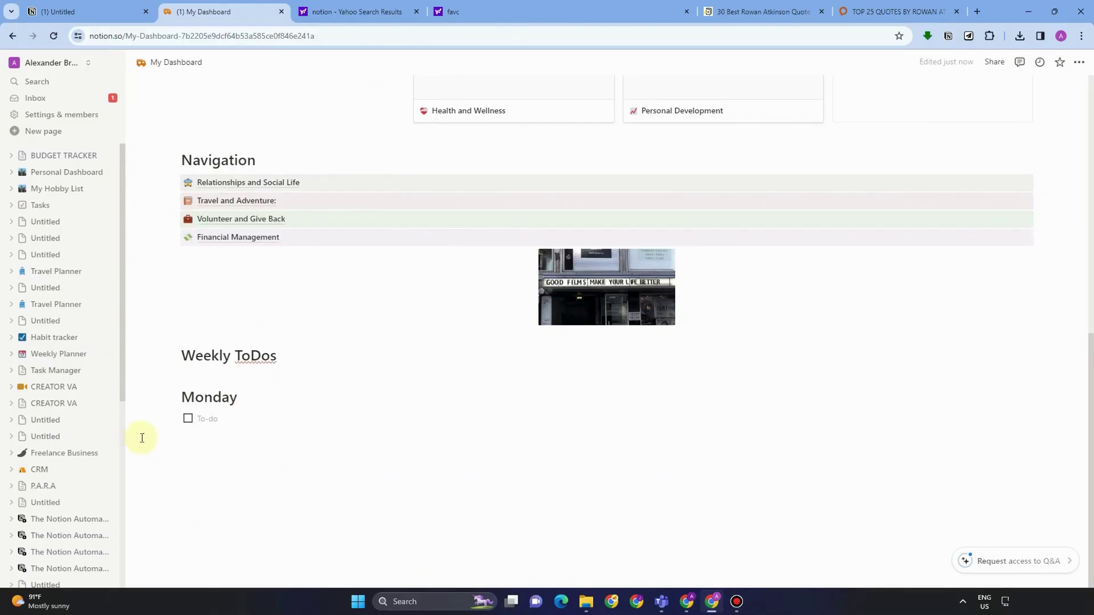
{"action": "left_click", "coordinate": [199, 438]}
{"action": "type", "text": "/to"}
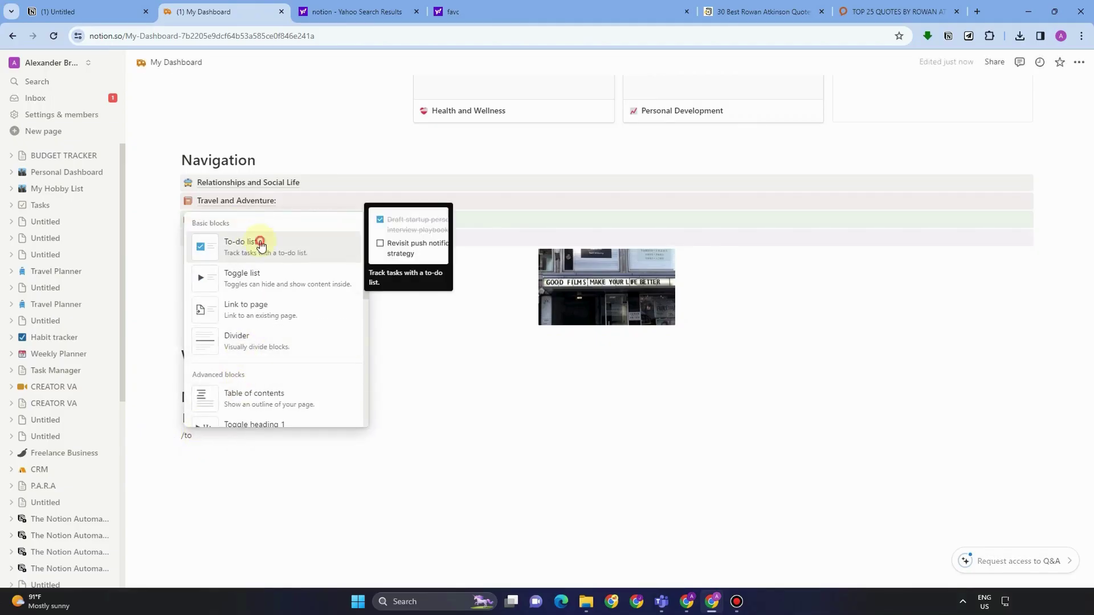
{"action": "left_click", "coordinate": [242, 239]}
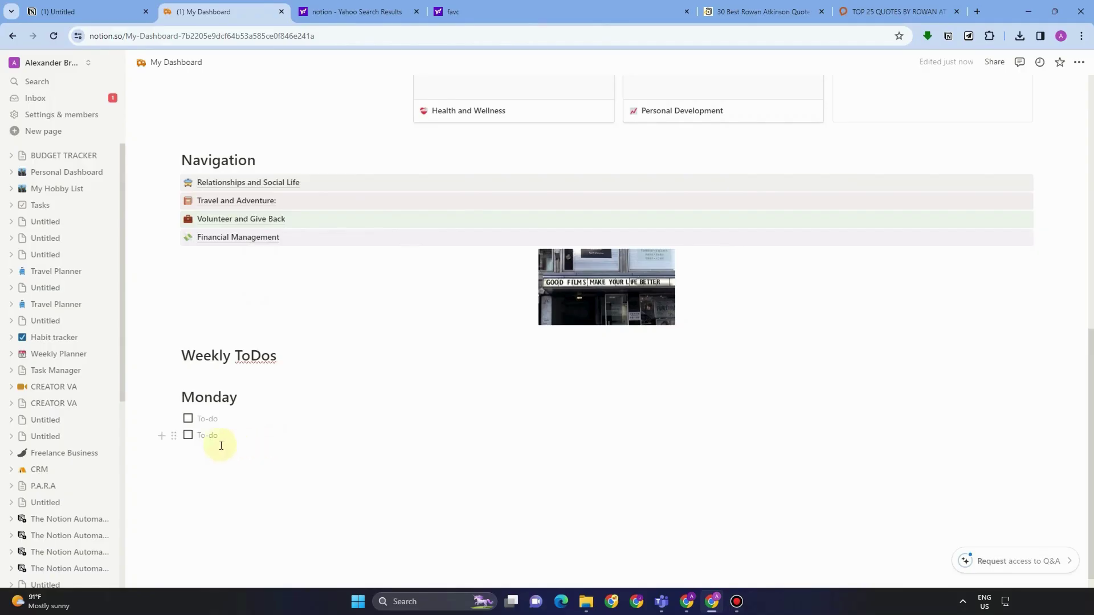
Step: Add a third empty to-do checkbox under the Monday heading and duplicate it to make a fourth
{"action": "left_click", "coordinate": [206, 459]}
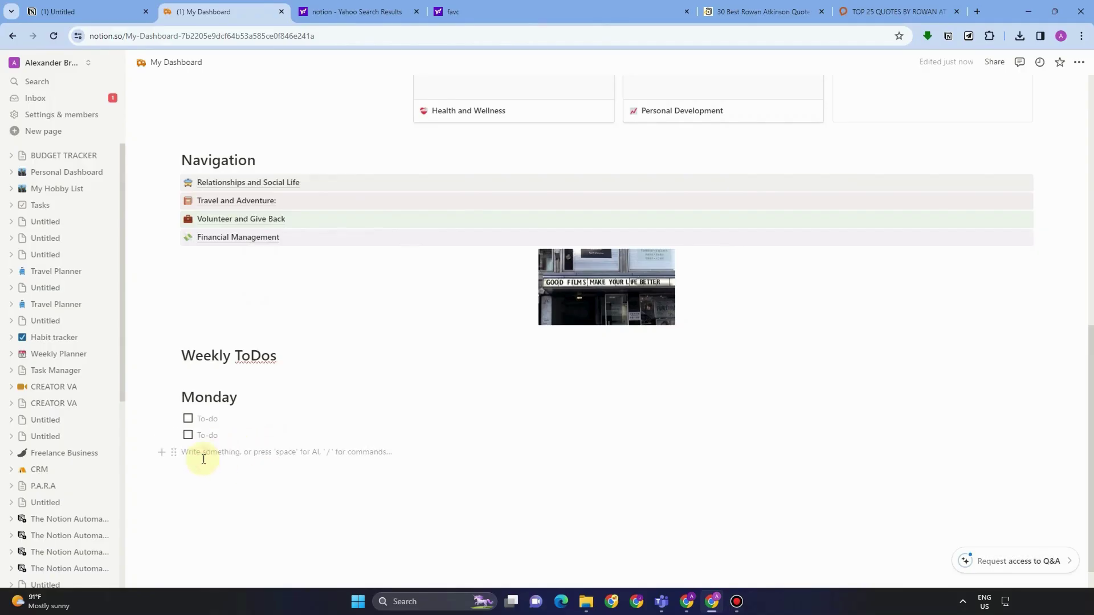
{"action": "type", "text": "/to"}
{"action": "left_click", "coordinate": [246, 260]}
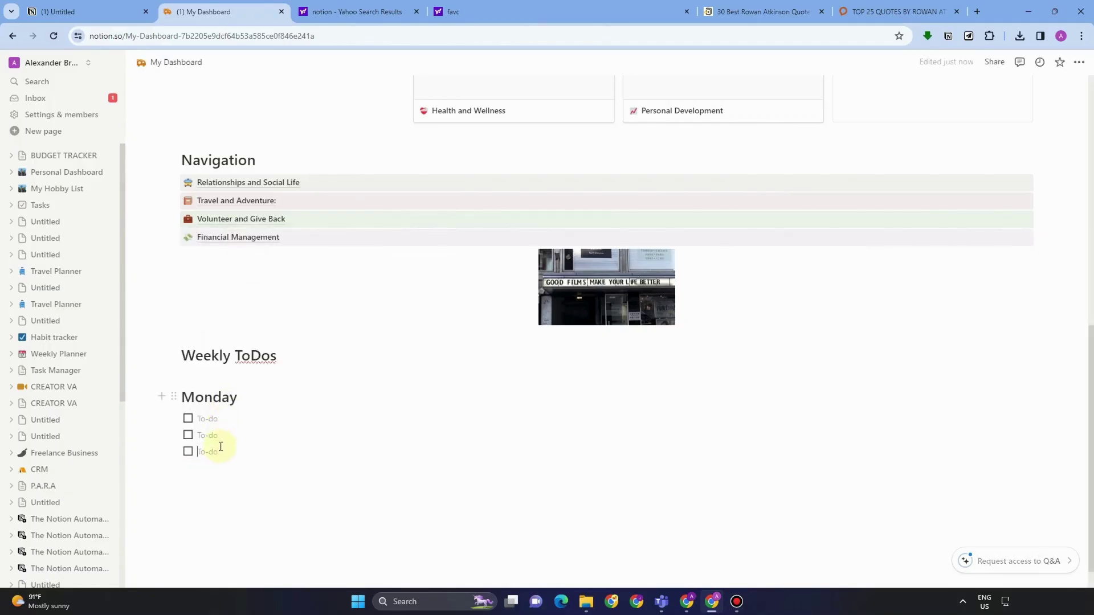
{"action": "left_click", "coordinate": [217, 477]}
{"action": "type", "text": "to"}
{"action": "key", "text": "BackSpace"}
{"action": "key", "text": "BackSpace"}
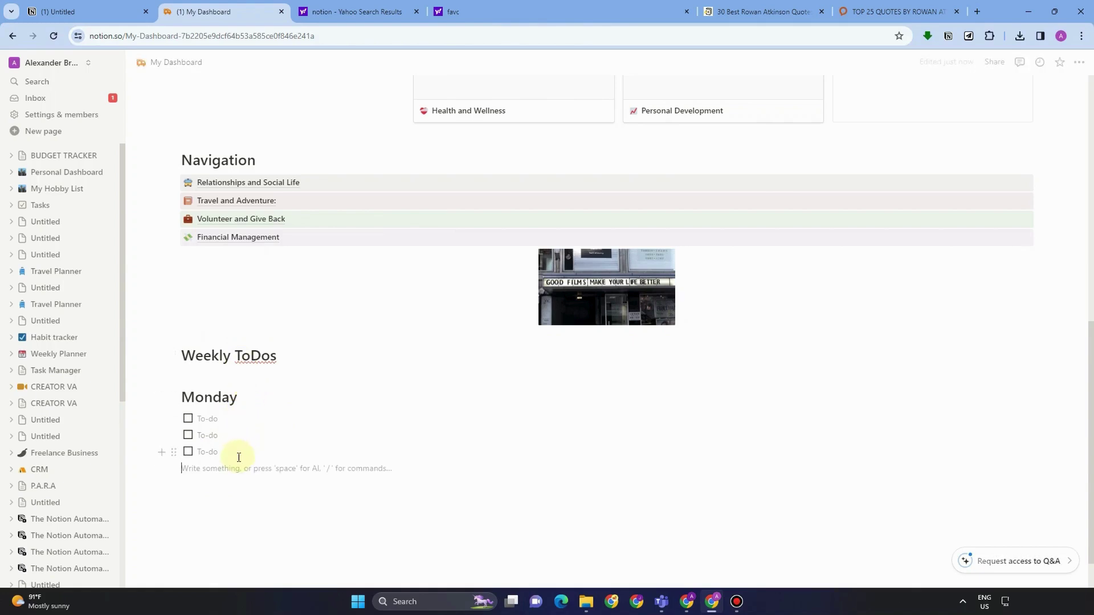
{"action": "left_click", "coordinate": [176, 454]}
{"action": "left_click", "coordinate": [85, 415]}
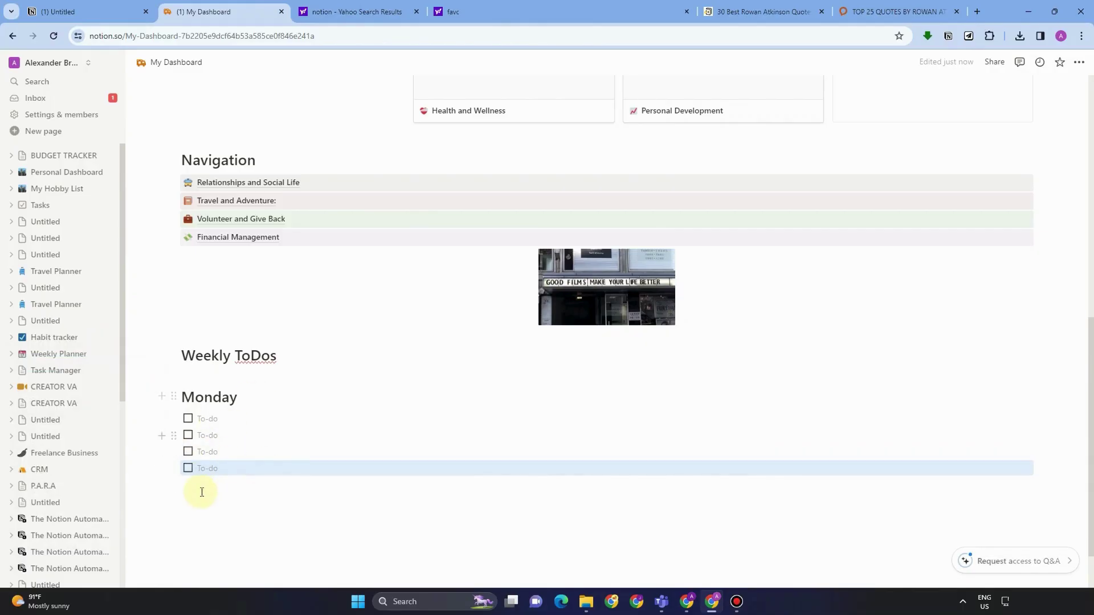
{"action": "left_click", "coordinate": [172, 420]}
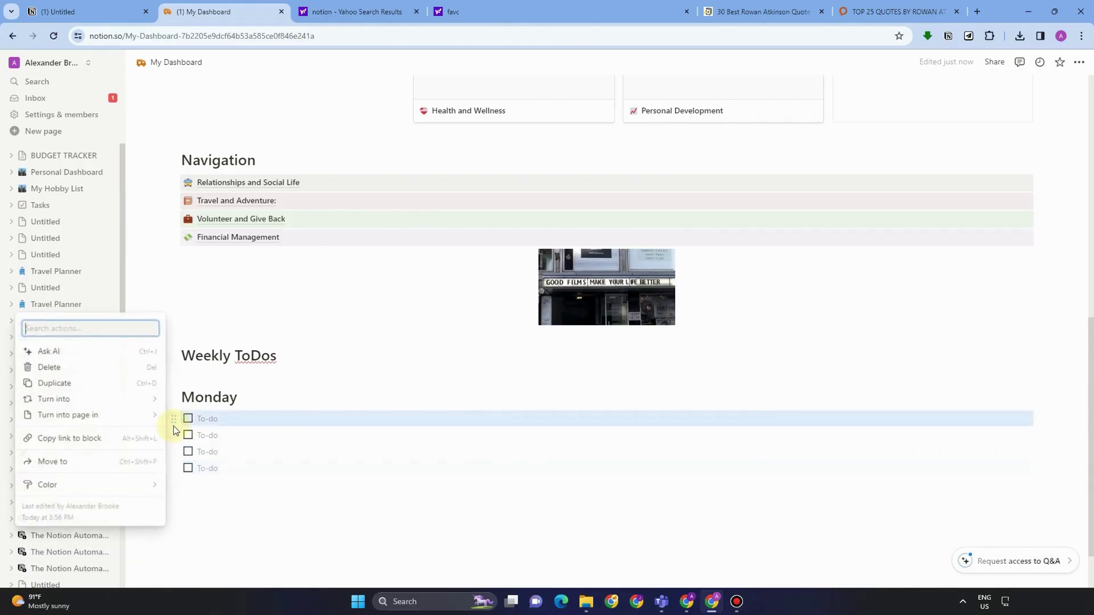
{"action": "left_click", "coordinate": [359, 375]}
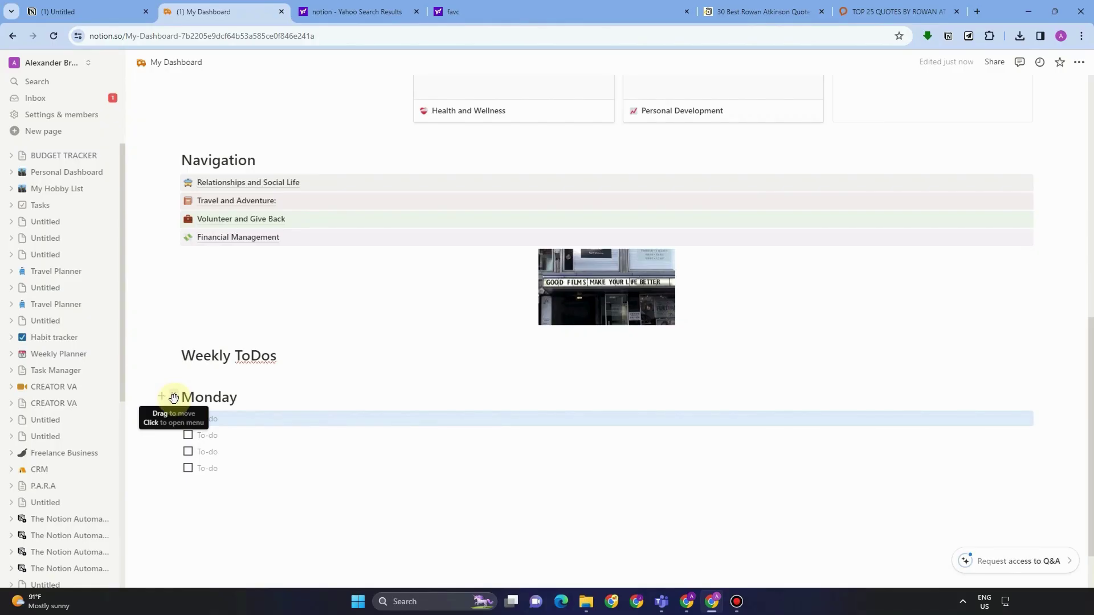
{"action": "left_click", "coordinate": [174, 397]}
{"action": "left_click", "coordinate": [256, 476]}
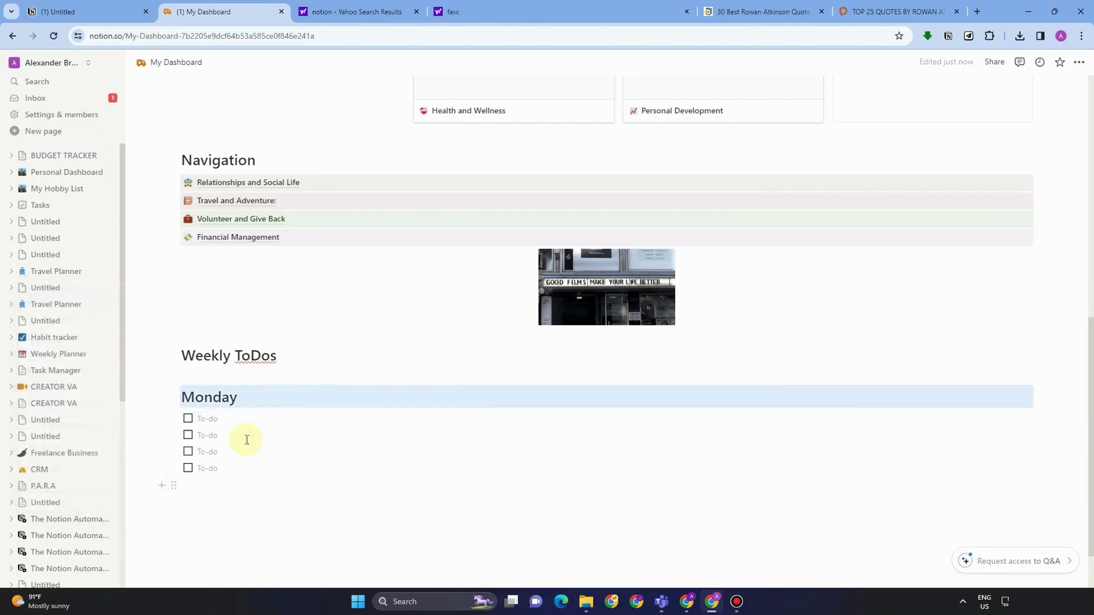
{"action": "left_click", "coordinate": [175, 397]}
Step: Duplicate the Monday heading together with its four checkboxes twice, below the original list
{"action": "left_click_drag", "start_coordinate": [139, 393], "coordinate": [251, 488]}
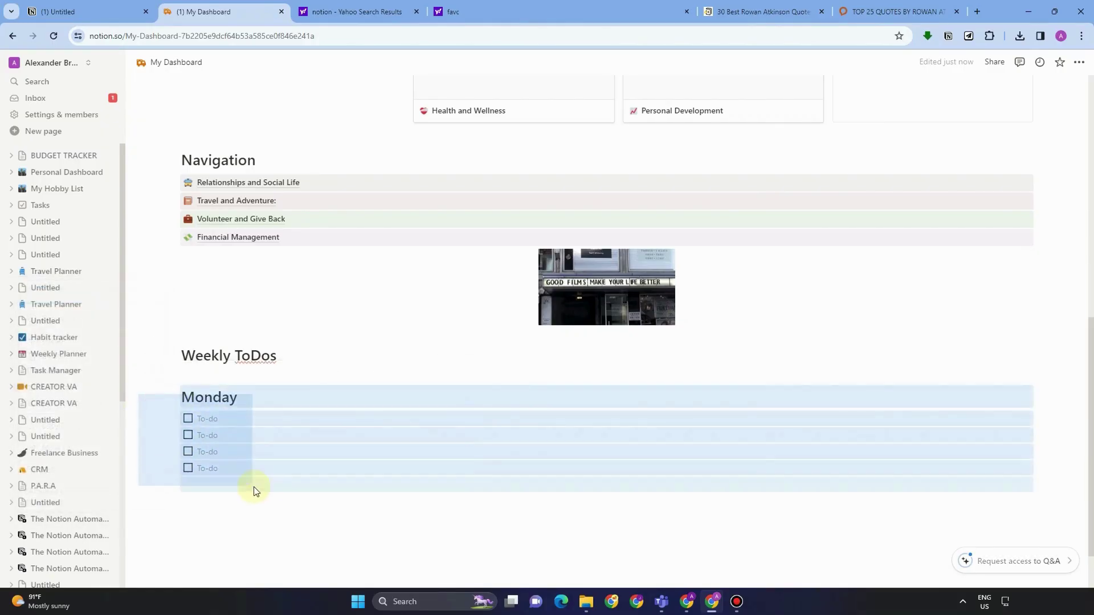
{"action": "left_click", "coordinate": [174, 399]}
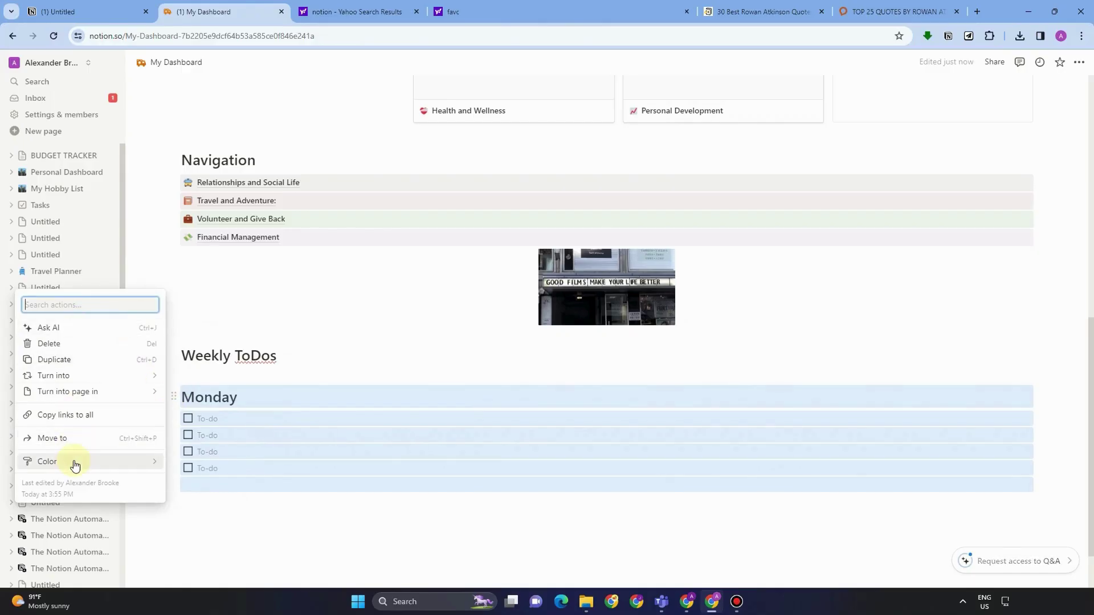
{"action": "mouse_move", "coordinate": [102, 472]}
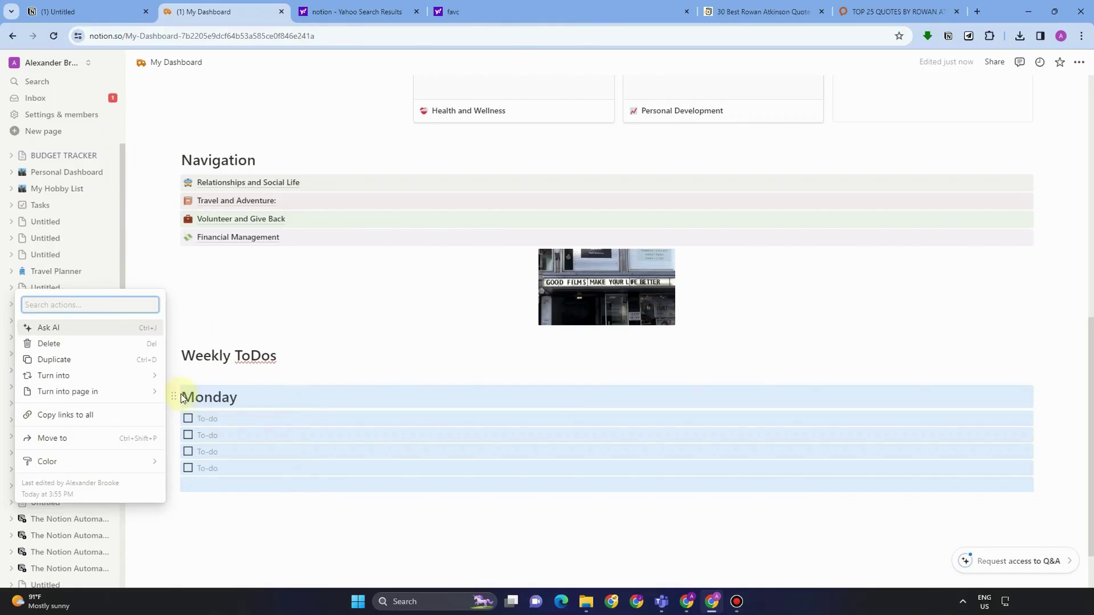
{"action": "left_click", "coordinate": [74, 357]}
{"action": "scroll", "coordinate": [188, 456], "scroll_direction": "down", "scroll_amount": 2}
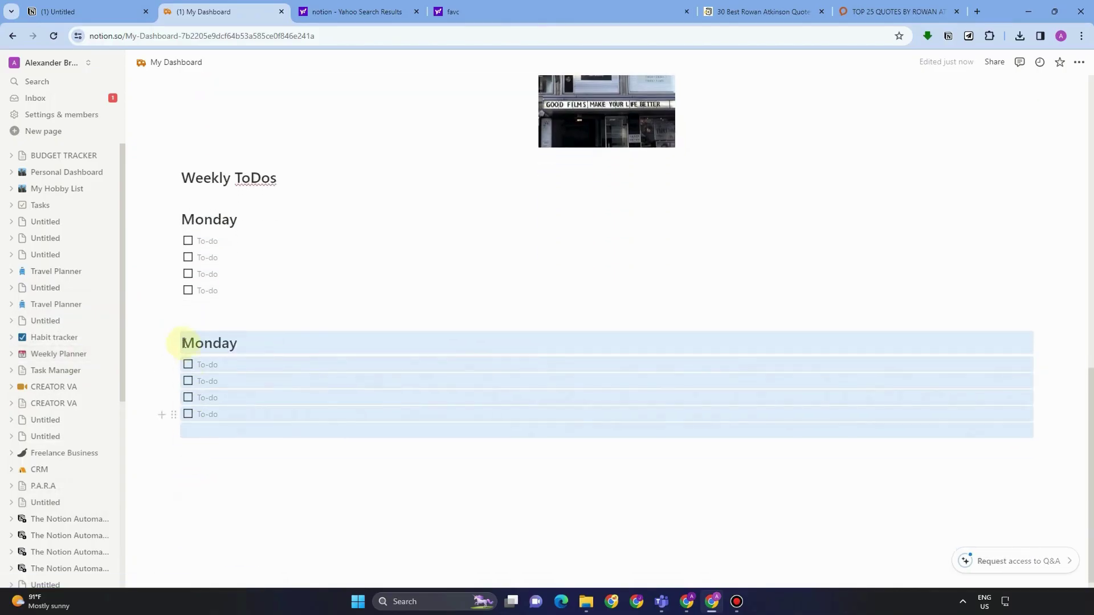
{"action": "left_click", "coordinate": [175, 343]}
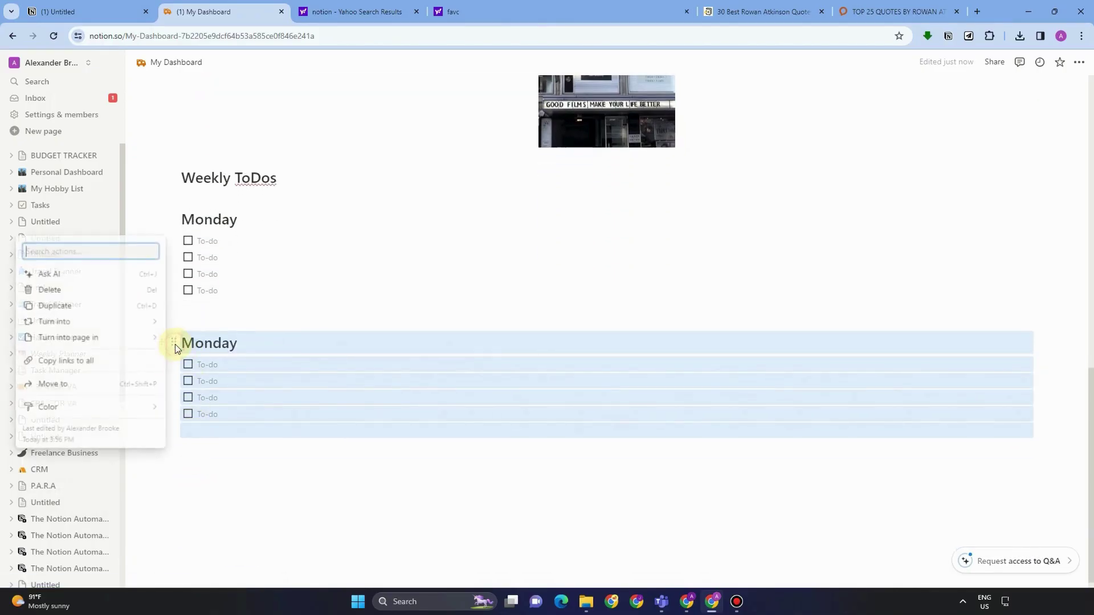
{"action": "left_click", "coordinate": [105, 302]}
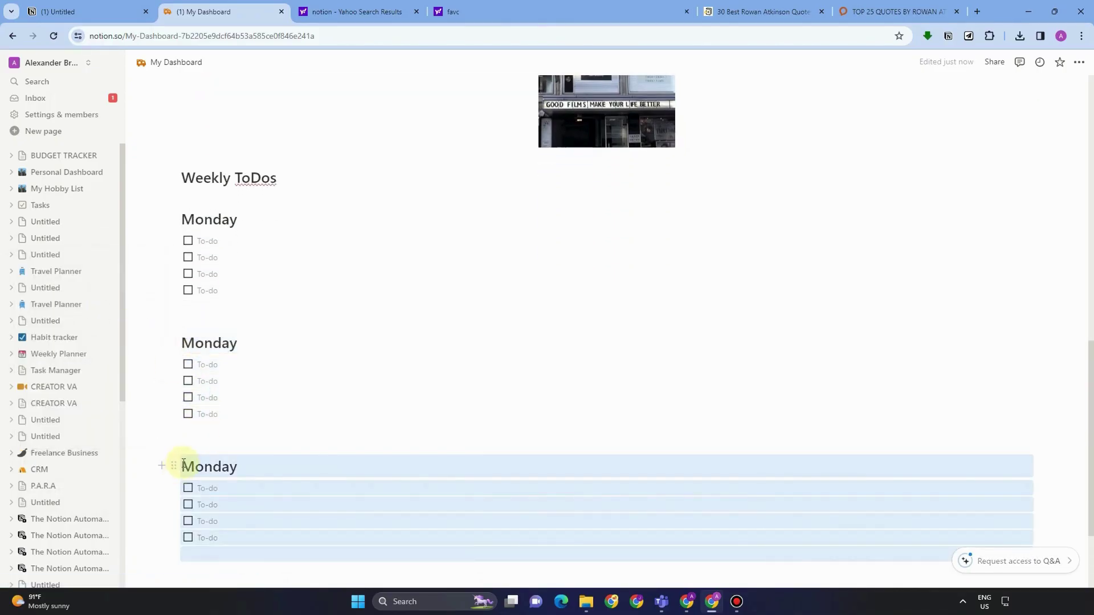
{"action": "scroll", "coordinate": [180, 447], "scroll_direction": "down", "scroll_amount": 1}
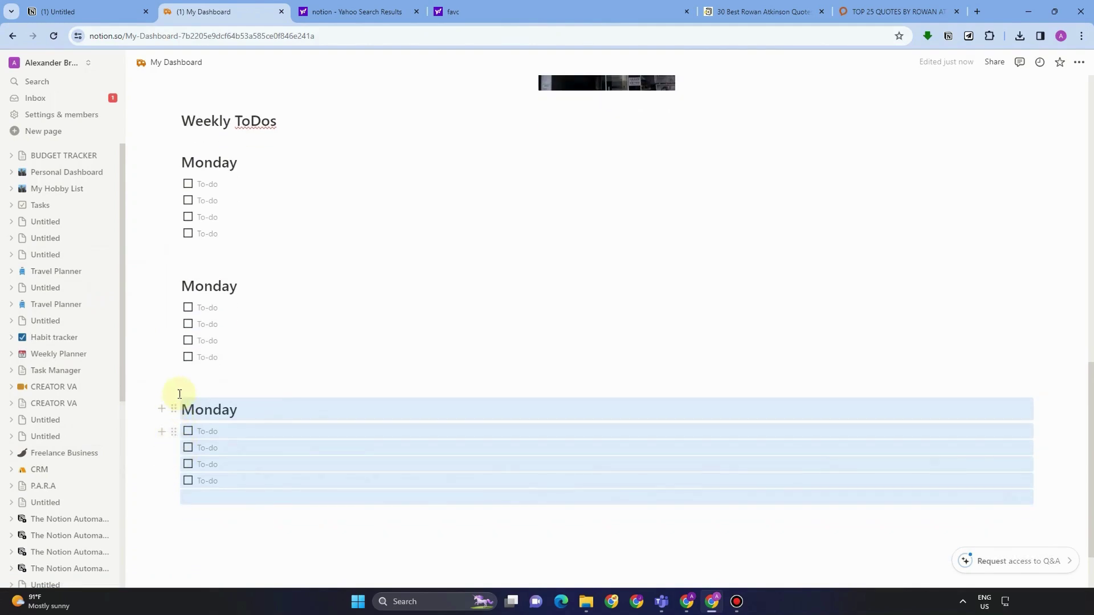
Step: Move the second Monday list into a column beside the first one and undo the stray deletion
{"action": "left_click_drag", "start_coordinate": [173, 288], "coordinate": [625, 187]}
{"action": "key", "text": "ctrl+z"}
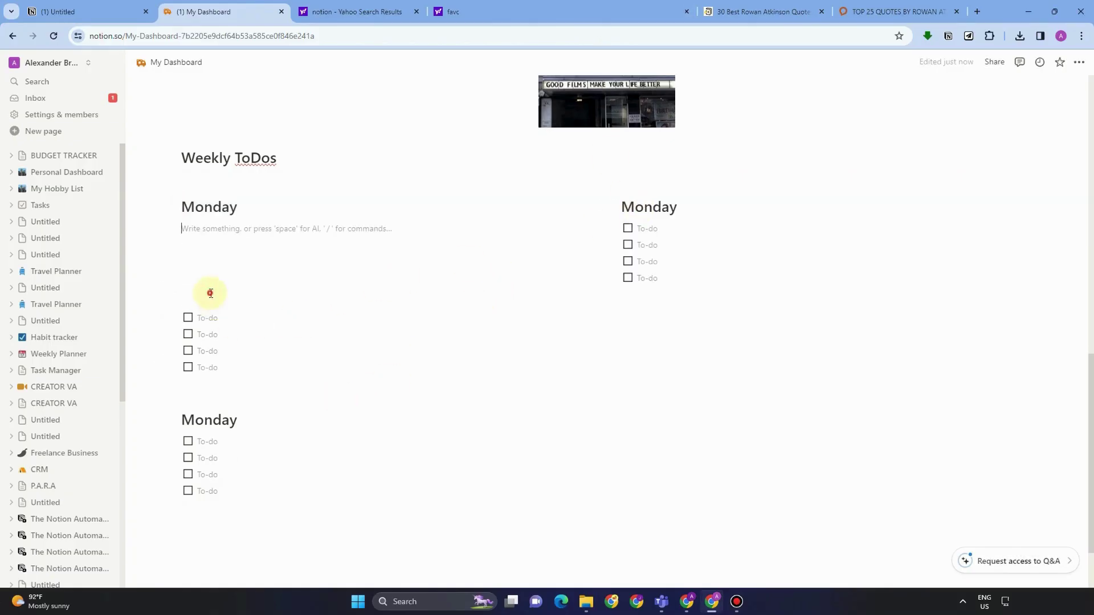
{"action": "key", "text": "Delete"}
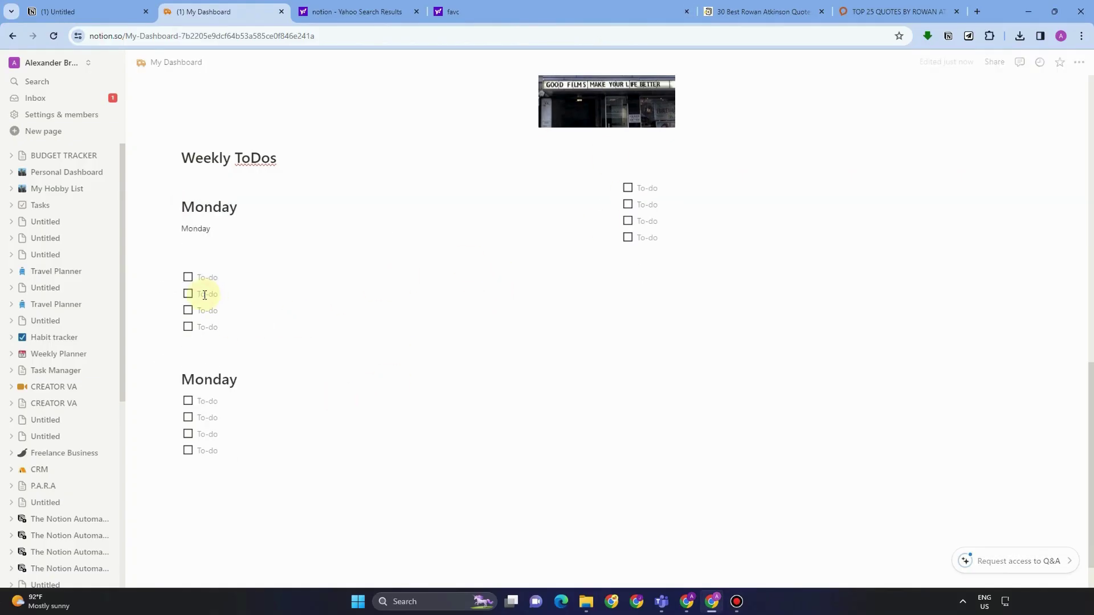
{"action": "key", "text": "ctrl+z"}
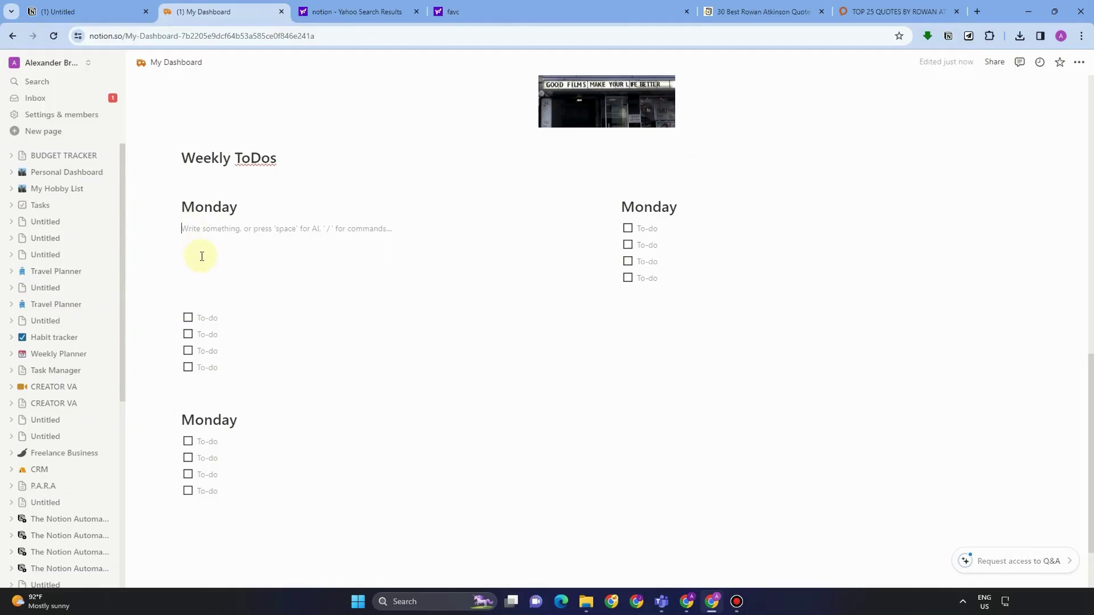
Step: Copy the first Monday list of the second row and place the copy as a new column at that row's end
{"action": "left_click_drag", "start_coordinate": [270, 516], "coordinate": [159, 360]}
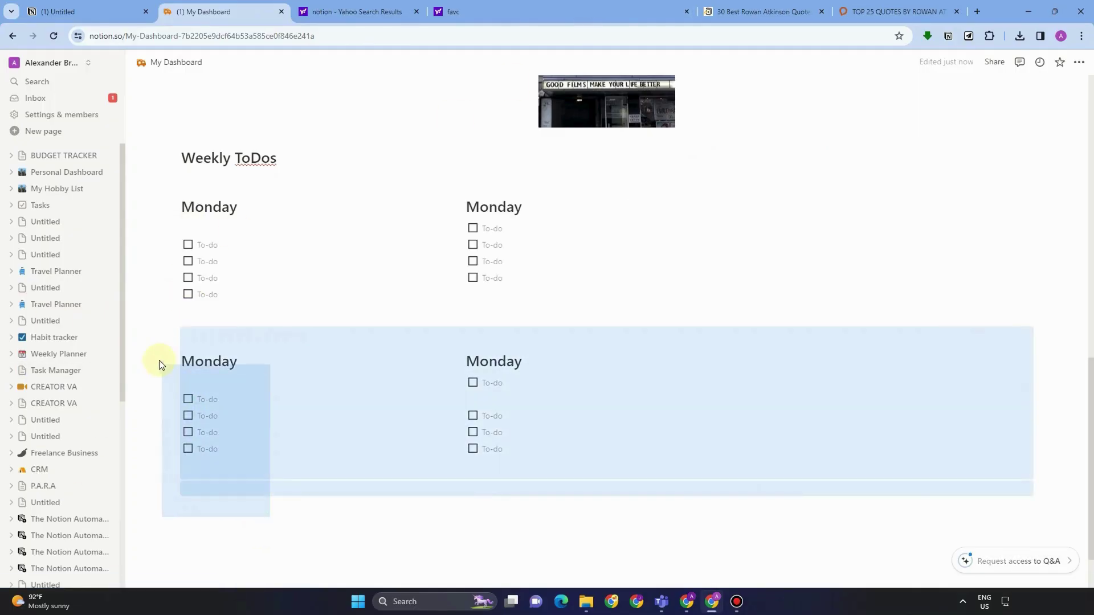
{"action": "left_click", "coordinate": [220, 525]}
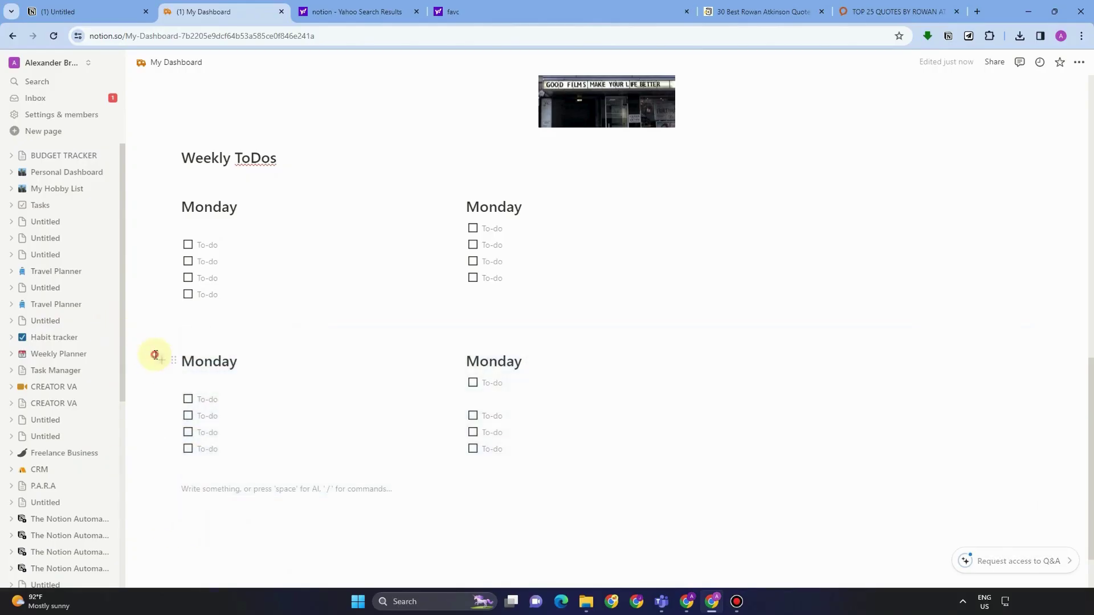
{"action": "left_click_drag", "start_coordinate": [144, 357], "coordinate": [223, 459]}
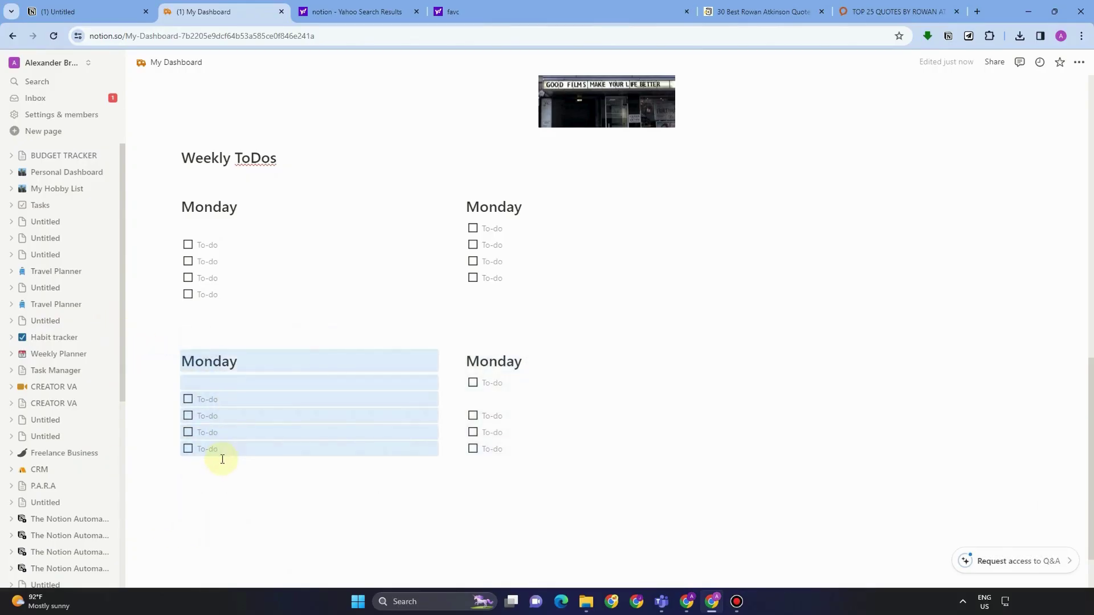
{"action": "left_click", "coordinate": [199, 485]}
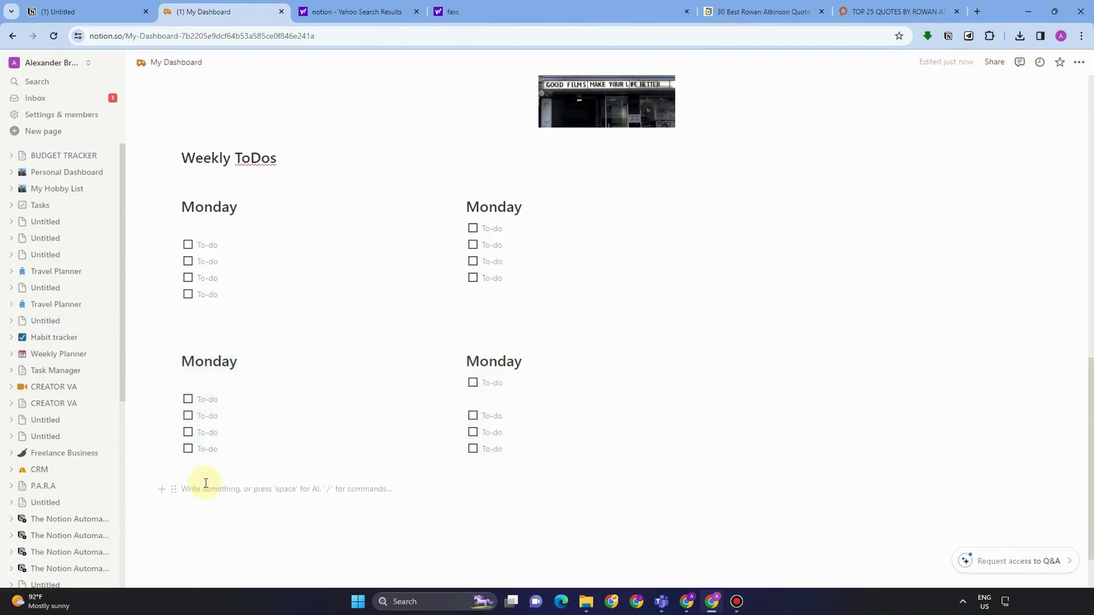
{"action": "key", "text": "ctrl+v"}
{"action": "left_click_drag", "start_coordinate": [222, 513], "coordinate": [1037, 359]}
{"action": "scroll", "coordinate": [641, 358], "scroll_direction": "down", "scroll_amount": 1}
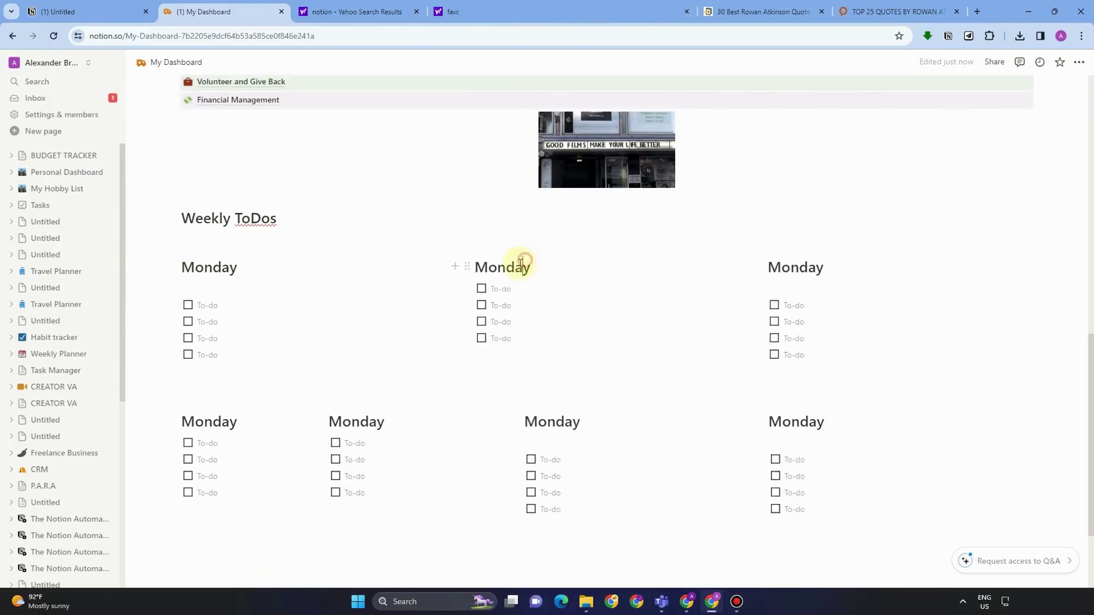
Step: Rename the duplicated Monday headings in order to Tuesday, Wednesday, Thursday, Friday, Saturday and Sunday
{"action": "left_click_drag", "start_coordinate": [476, 266], "coordinate": [542, 266]}
{"action": "type", "text": "Tues"}
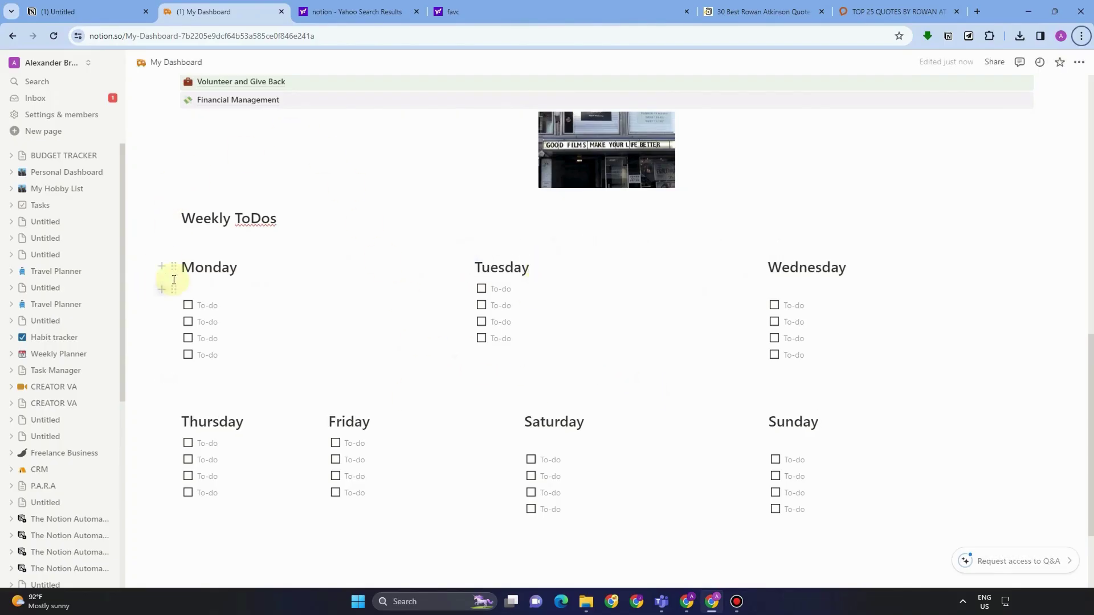
Step: Give the Monday heading an orange background and the Tuesday heading a green background
{"action": "left_click", "coordinate": [169, 268]}
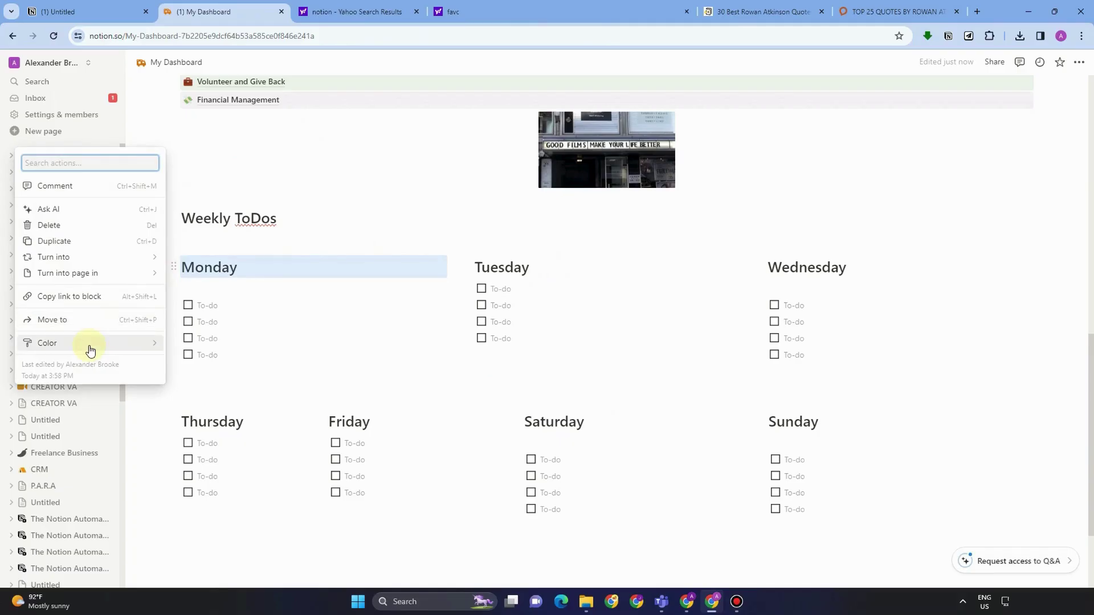
{"action": "mouse_move", "coordinate": [138, 349]}
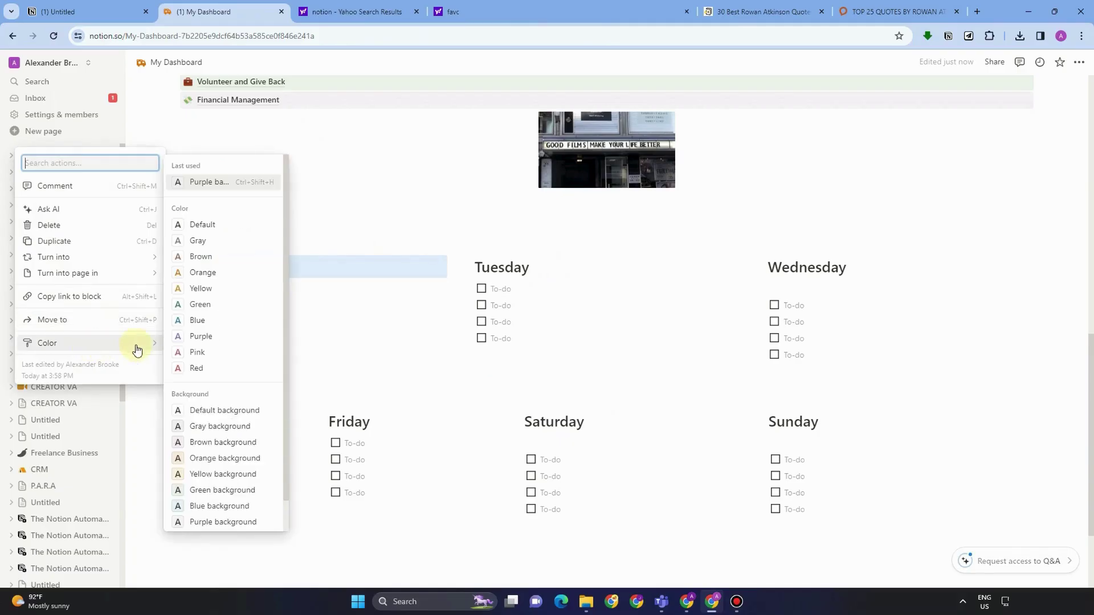
{"action": "left_click", "coordinate": [220, 447]}
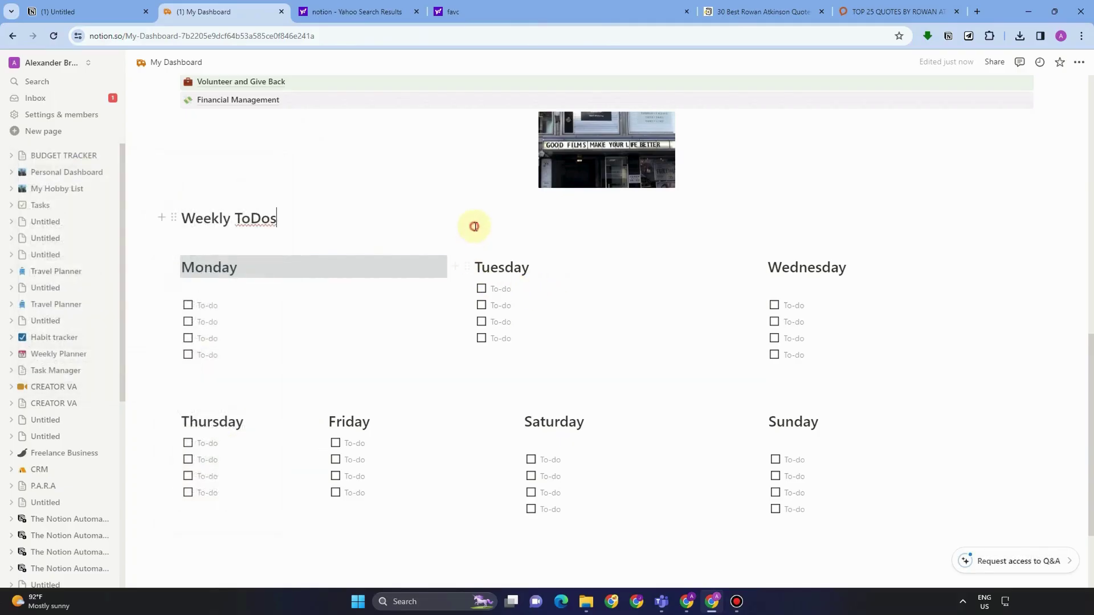
{"action": "left_click", "coordinate": [467, 269]}
{"action": "mouse_move", "coordinate": [368, 342]}
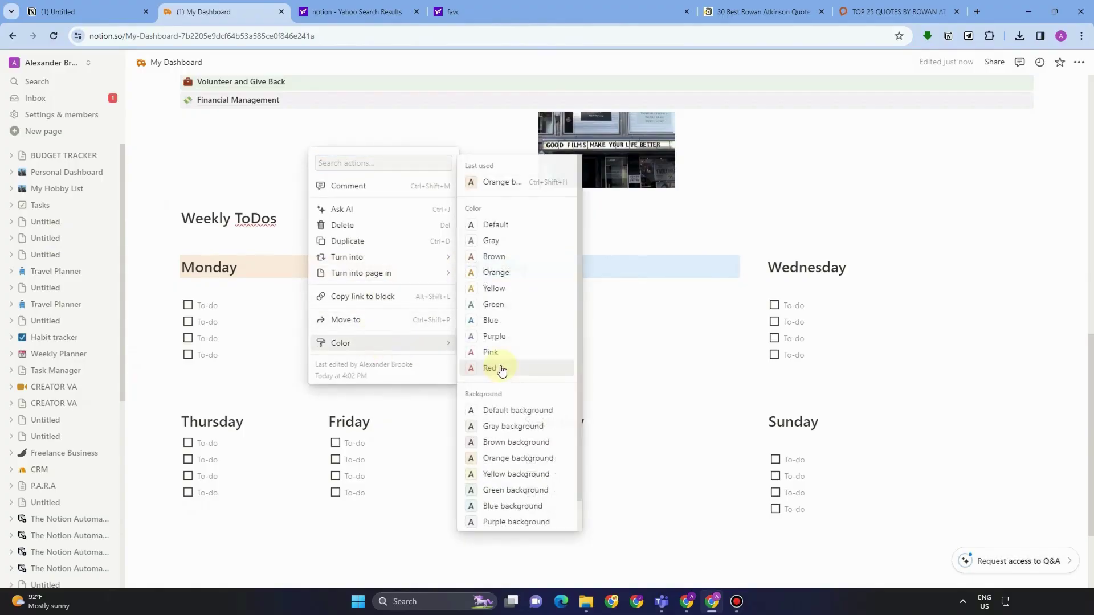
{"action": "left_click", "coordinate": [524, 493]}
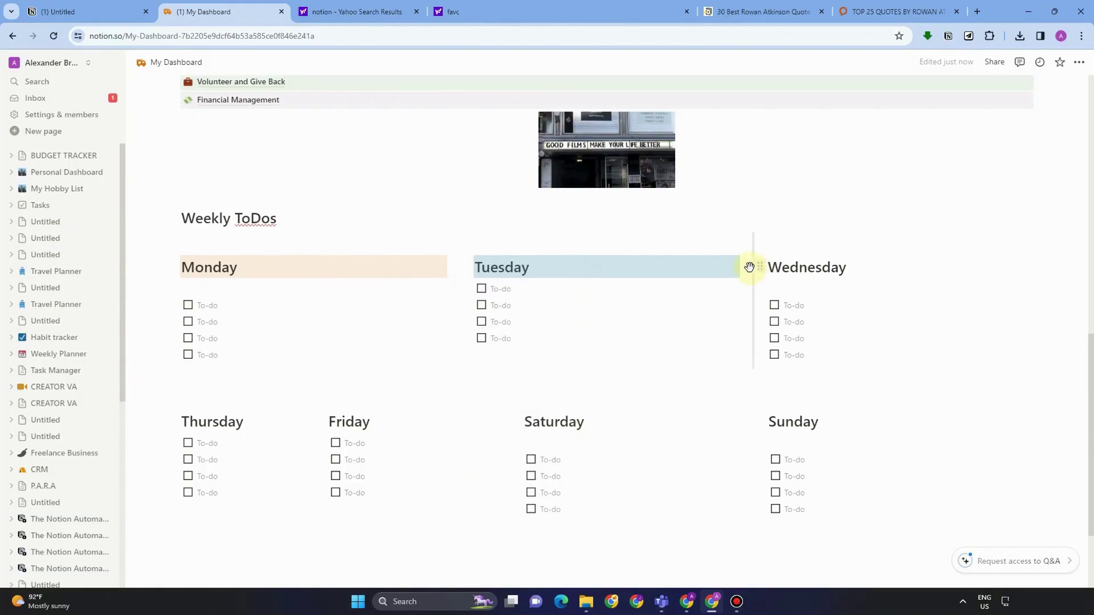
Step: Give the Wednesday heading a purple background and the Thursday heading a blue background
{"action": "left_click", "coordinate": [759, 267]}
{"action": "mouse_move", "coordinate": [705, 341]}
{"action": "left_click", "coordinate": [800, 522]}
{"action": "left_click", "coordinate": [173, 422]}
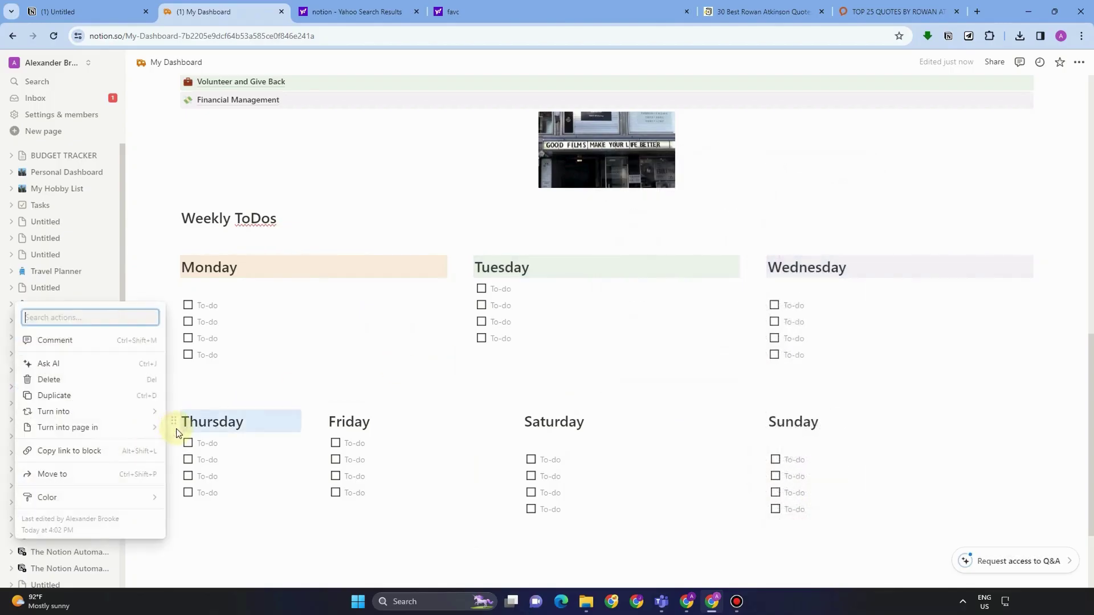
{"action": "mouse_move", "coordinate": [103, 498]}
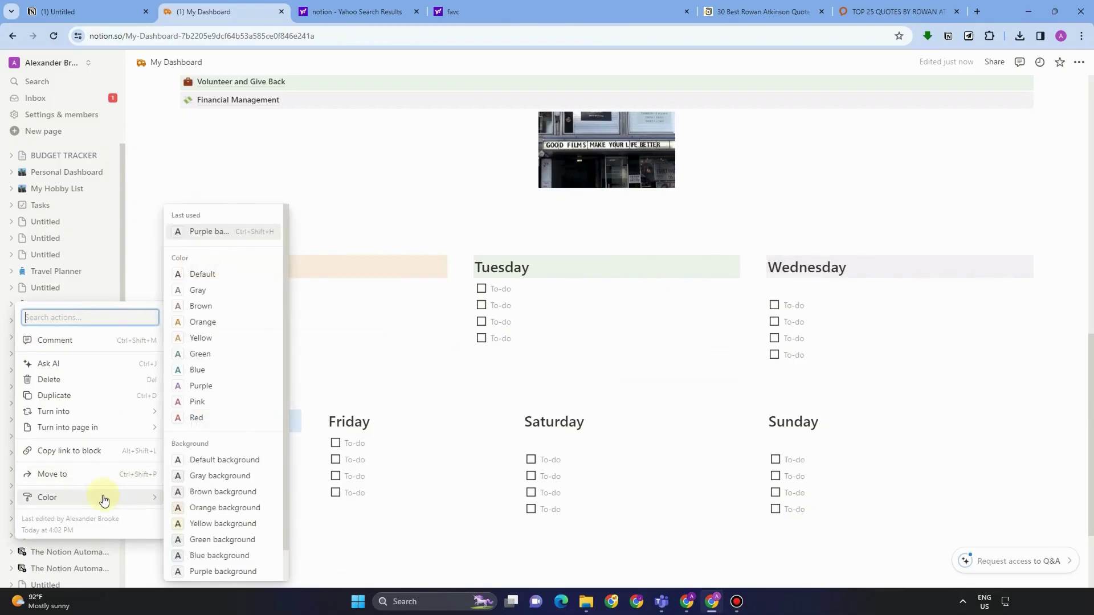
{"action": "left_click", "coordinate": [236, 556]}
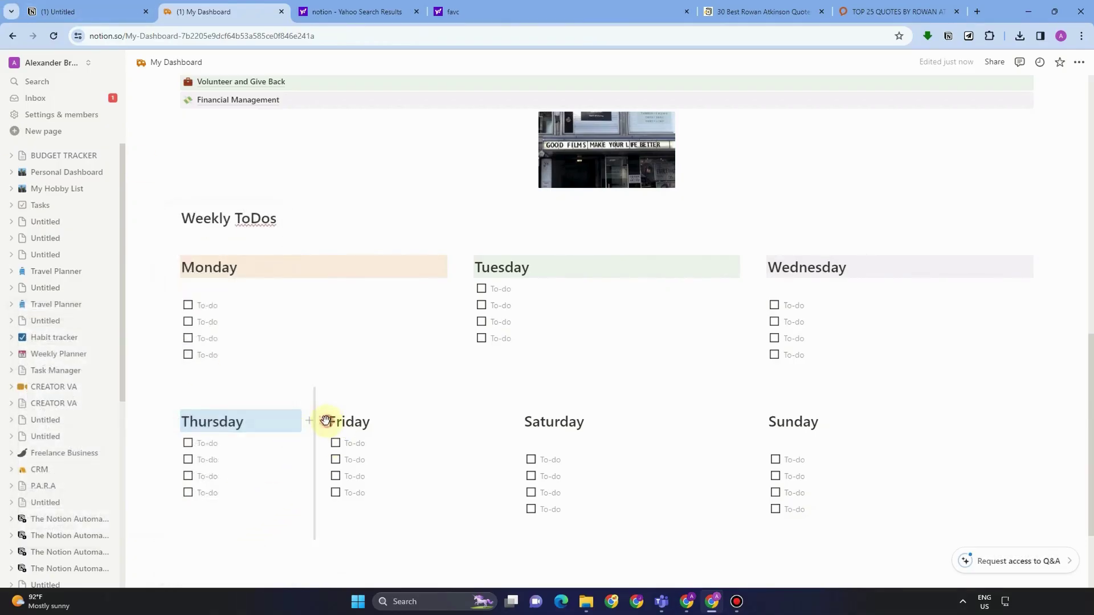
Step: Give the Friday heading a brown background
{"action": "left_click", "coordinate": [324, 423]}
{"action": "left_click", "coordinate": [341, 375]}
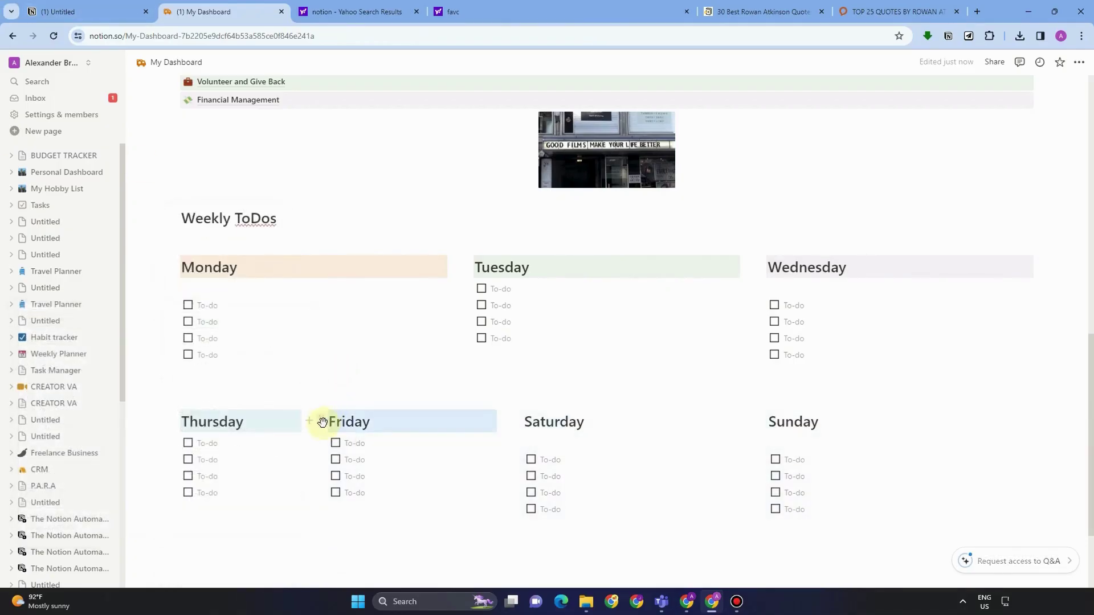
{"action": "left_click", "coordinate": [322, 425]}
{"action": "mouse_move", "coordinate": [237, 499]}
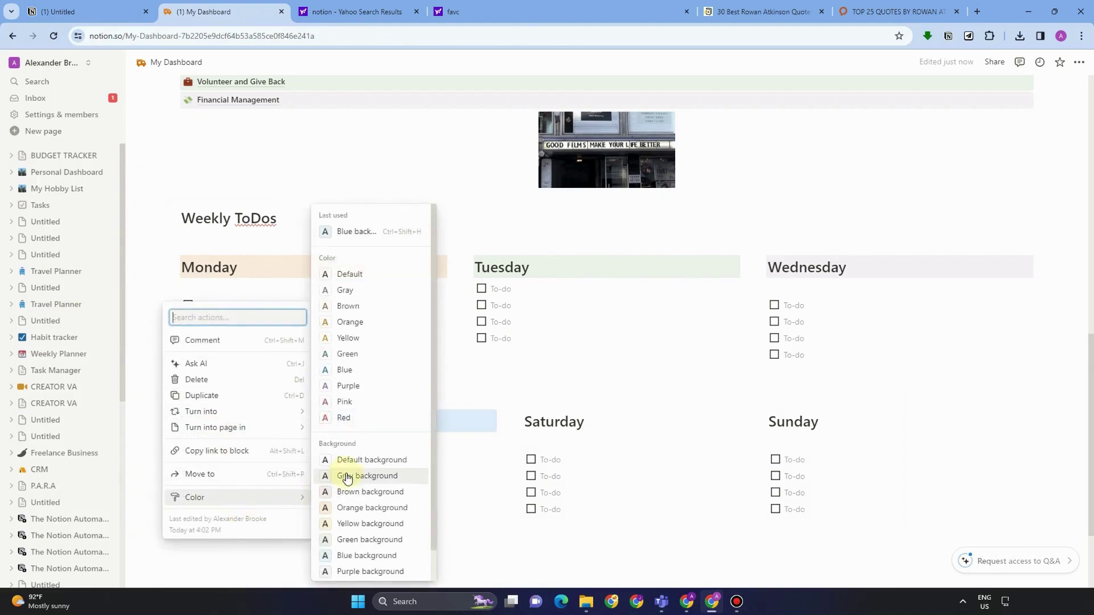
{"action": "left_click", "coordinate": [367, 498]}
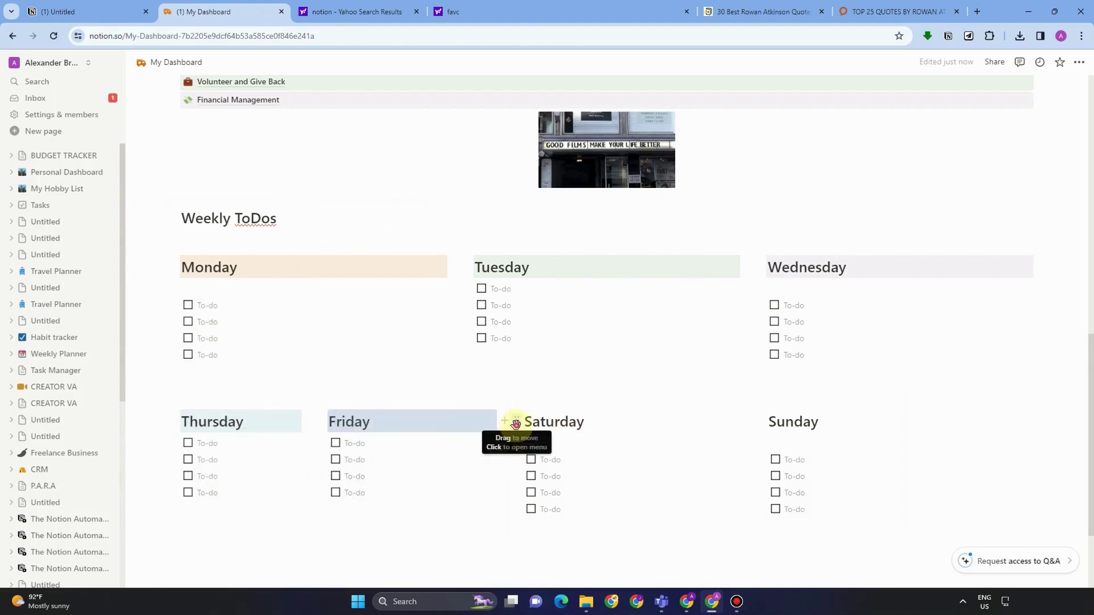
Step: Give the Saturday heading a gray background and the Sunday heading a yellow background
{"action": "left_click", "coordinate": [517, 425]}
{"action": "mouse_move", "coordinate": [439, 497]}
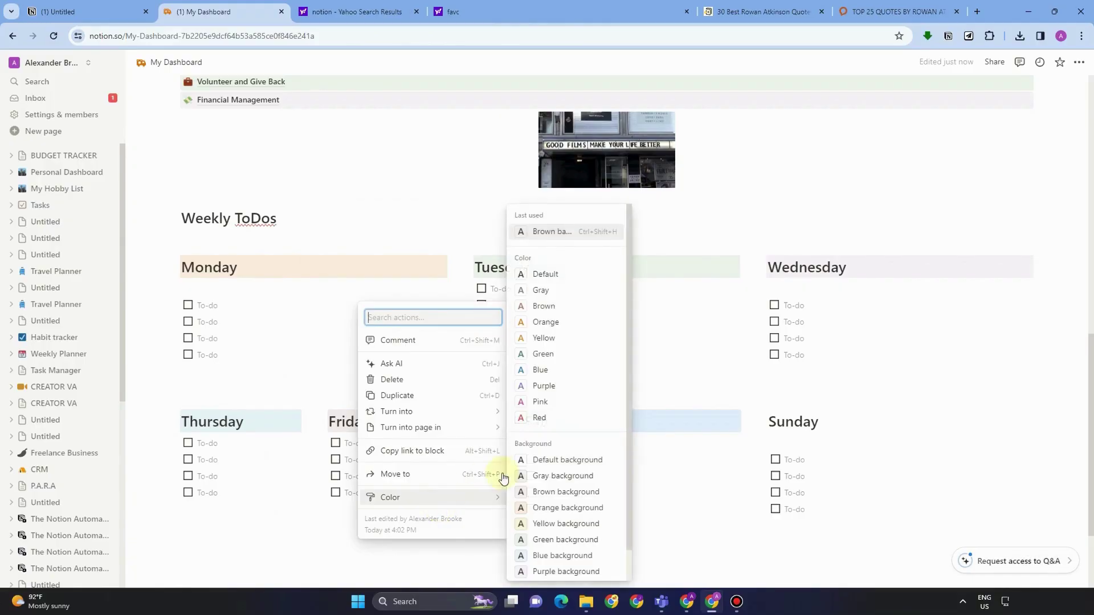
{"action": "left_click", "coordinate": [562, 475]}
{"action": "left_click", "coordinate": [758, 422]}
{"action": "mouse_move", "coordinate": [689, 499]}
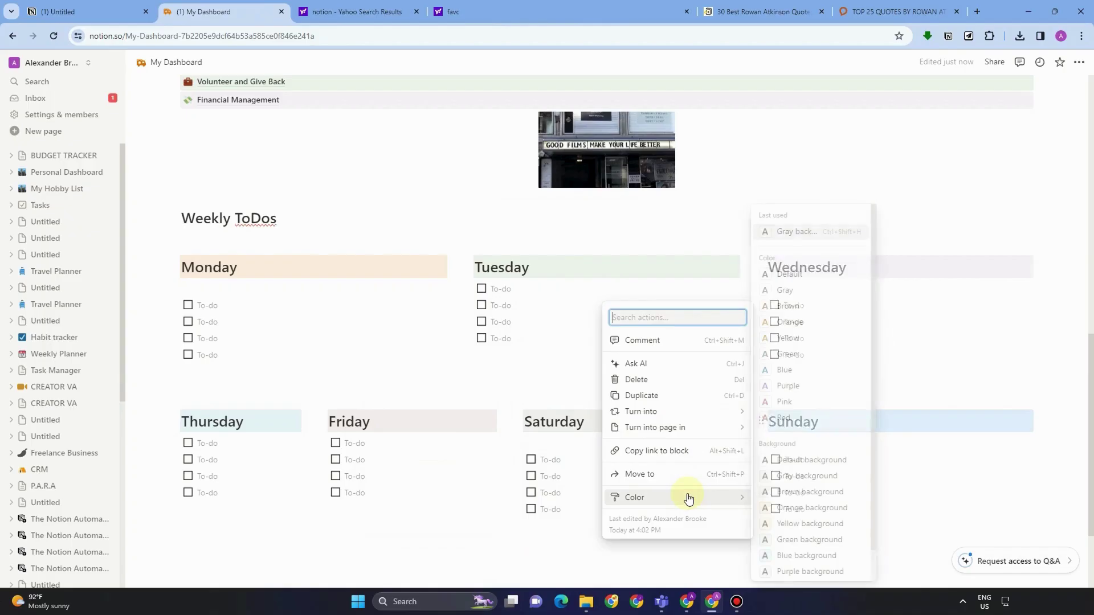
{"action": "left_click", "coordinate": [805, 521]}
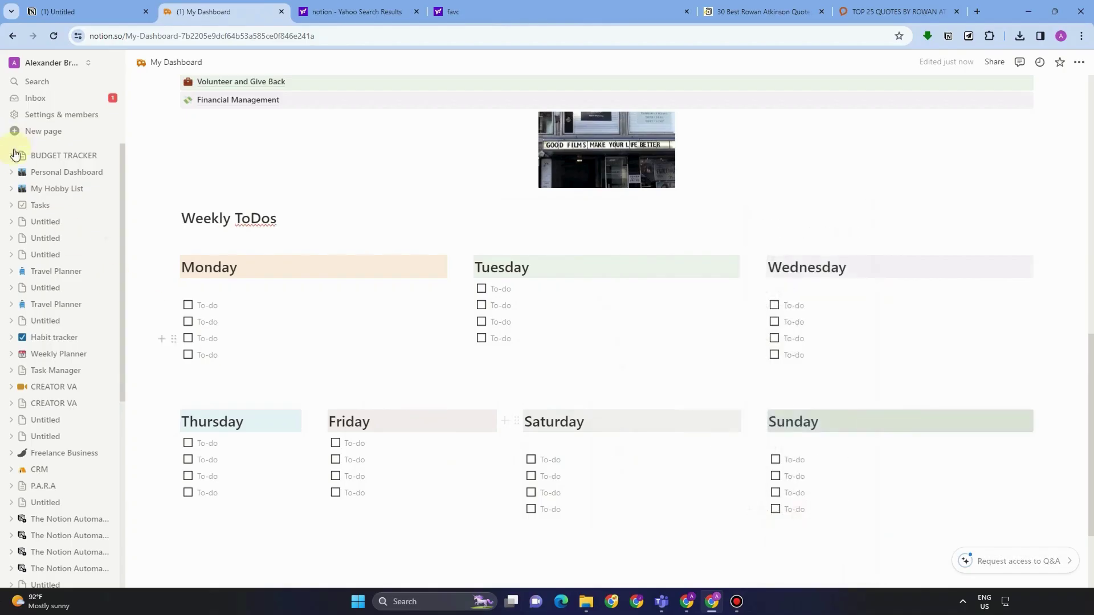
Step: Enter "Go to Gym" as Monday's first to-do and check it off
{"action": "left_click", "coordinate": [205, 309]}
{"action": "type", "text": "Go to Gym"}
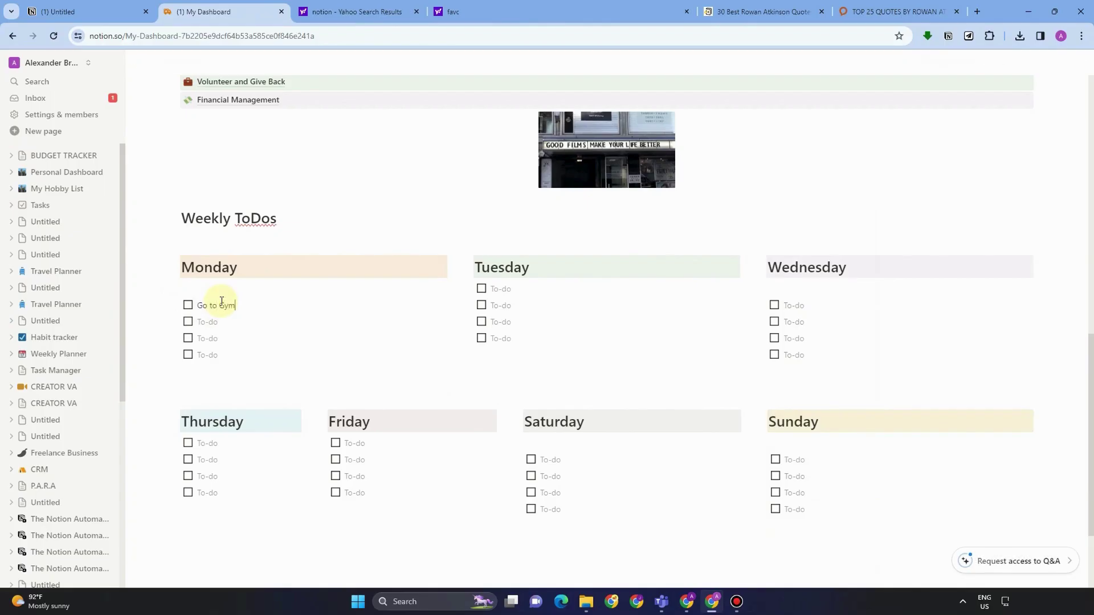
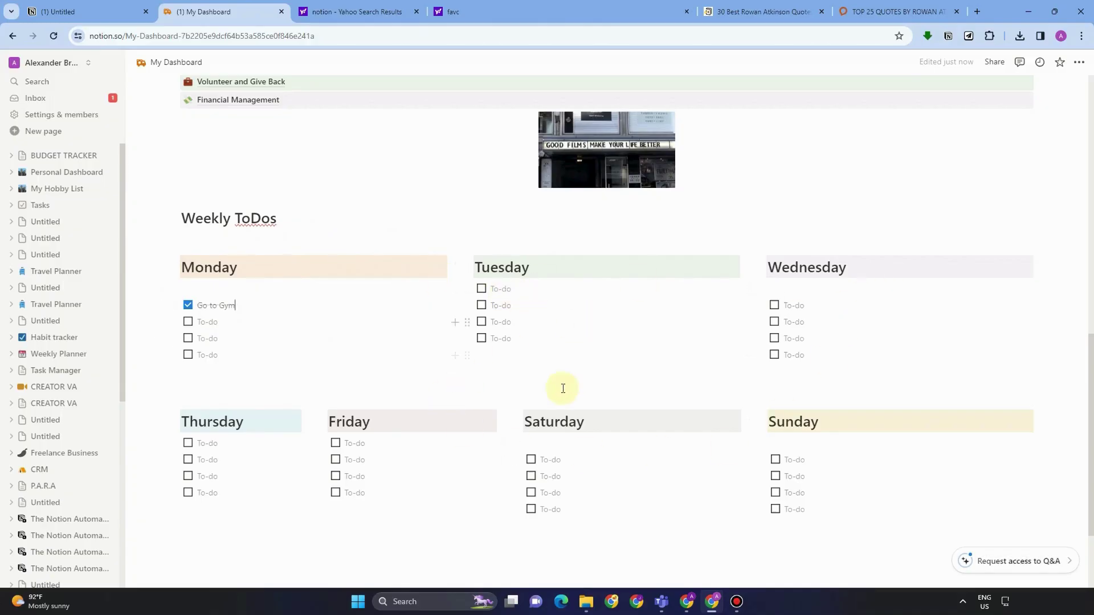
{"action": "scroll", "coordinate": [650, 399], "scroll_direction": "up", "scroll_amount": 7}
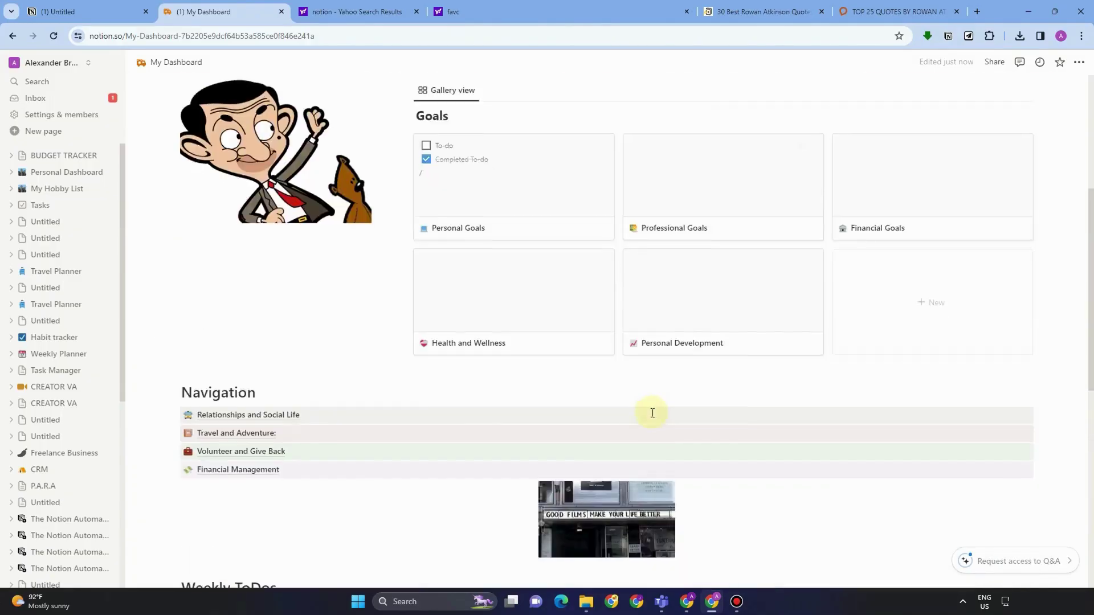
{"action": "scroll", "coordinate": [653, 413], "scroll_direction": "down", "scroll_amount": 7}
{"action": "left_click", "coordinate": [257, 495]}
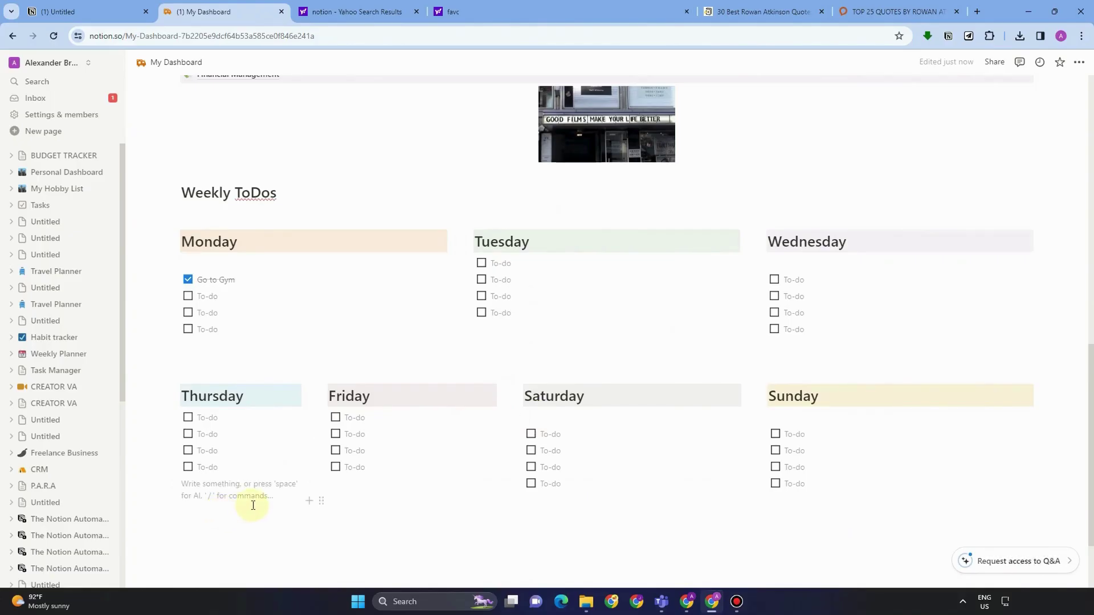
{"action": "key", "text": "Return"}
{"action": "type", "text": "/calen"}
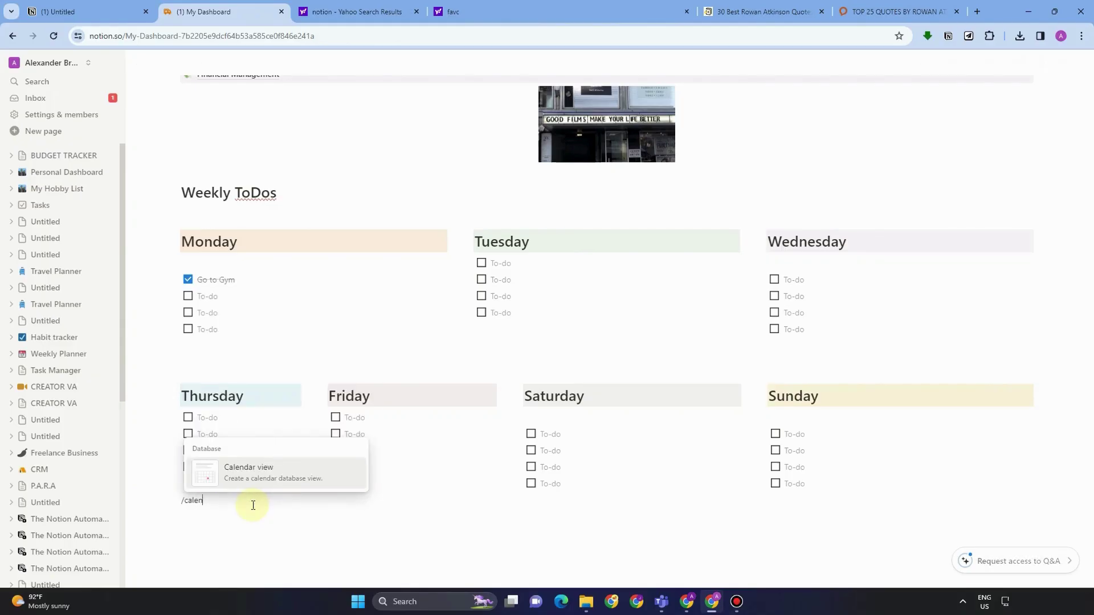
{"action": "left_click", "coordinate": [252, 466]}
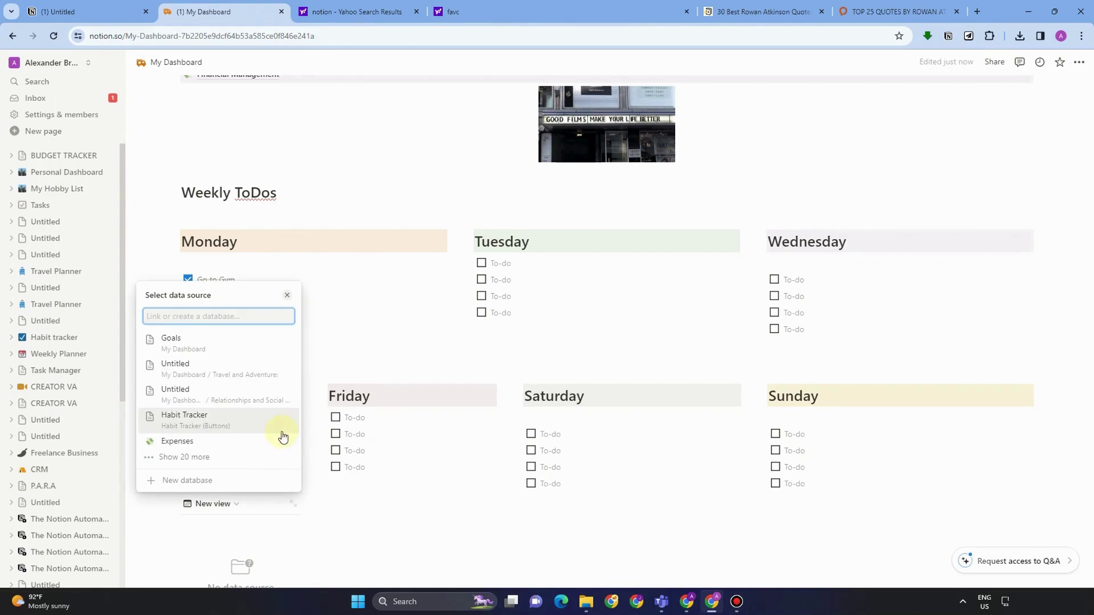
{"action": "left_click", "coordinate": [203, 482]}
{"action": "scroll", "coordinate": [278, 463], "scroll_direction": "down", "scroll_amount": 5}
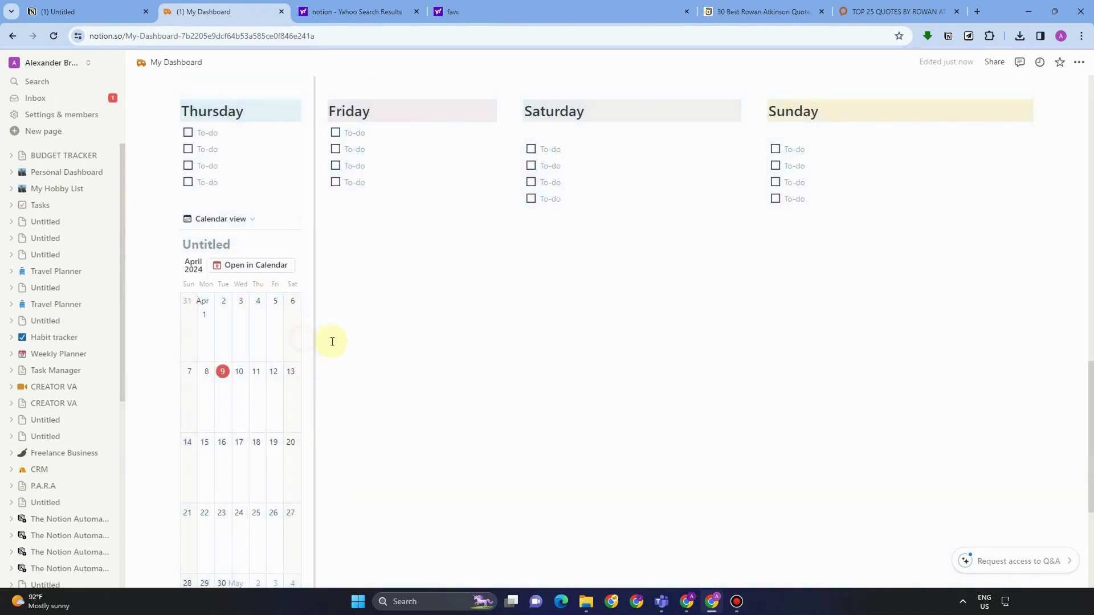
{"action": "left_click_drag", "start_coordinate": [315, 341], "coordinate": [360, 342]}
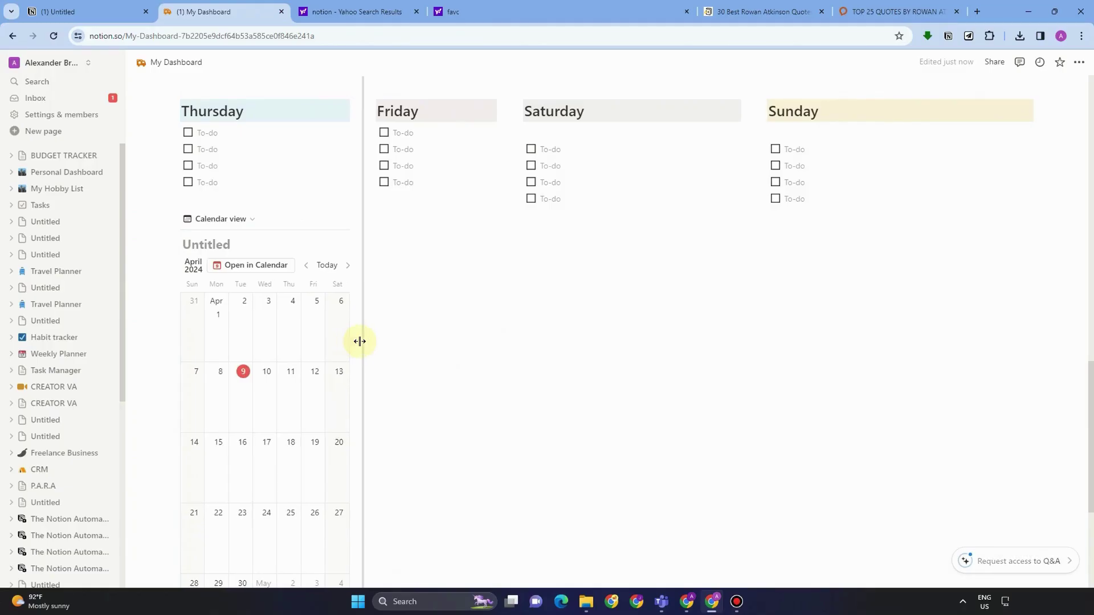
{"action": "key", "text": "ctrl+z"}
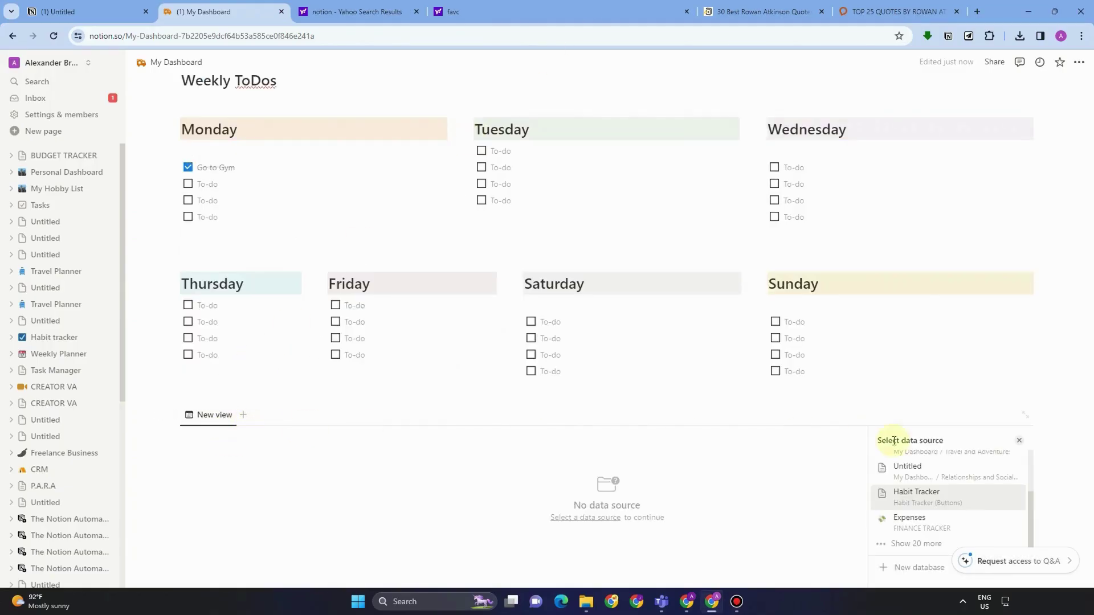
Step: Create a new database as the source of the full-width calendar view below the weekly columns
{"action": "left_click", "coordinate": [919, 567]}
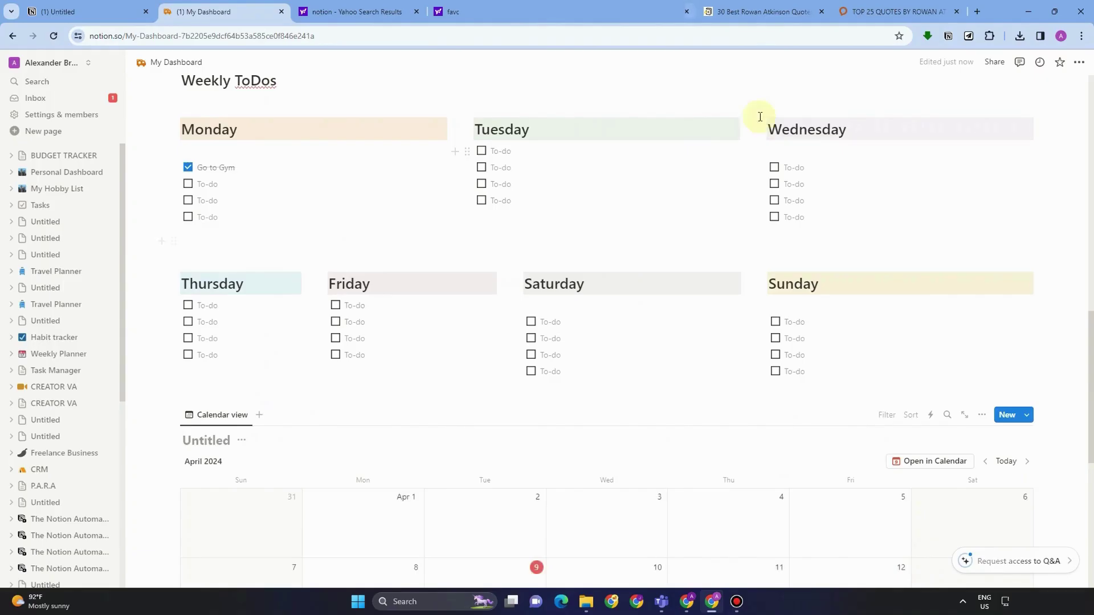
{"action": "scroll", "coordinate": [483, 320], "scroll_direction": "down", "scroll_amount": 1}
{"action": "scroll", "coordinate": [671, 325], "scroll_direction": "down", "scroll_amount": 5}
{"action": "scroll", "coordinate": [228, 154], "scroll_direction": "up", "scroll_amount": 3}
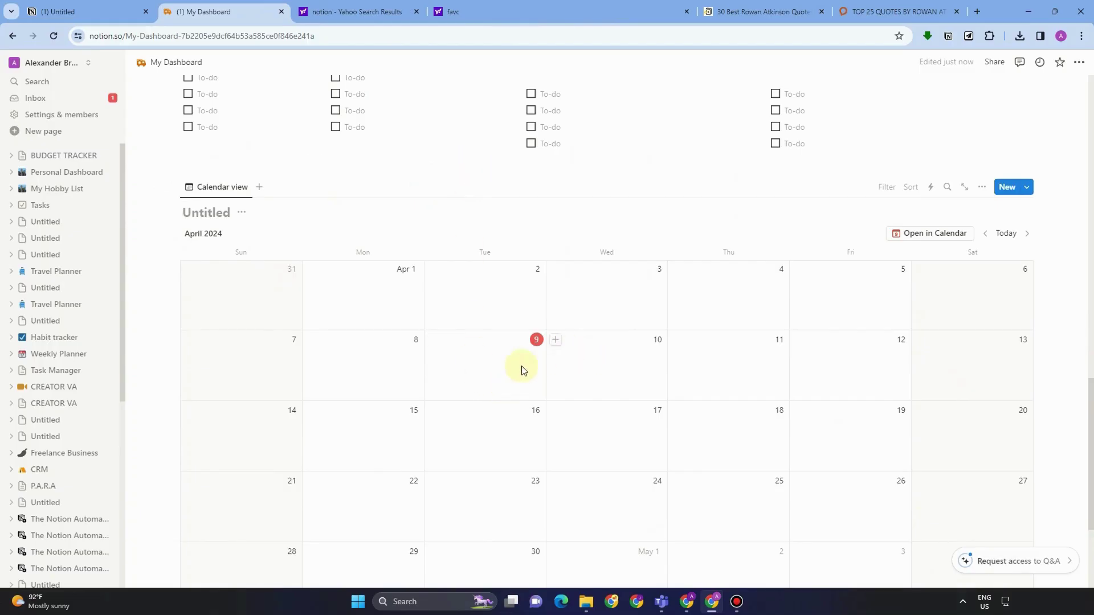
Step: Add a calendar entry titled "Go to the Gym" and set its date to April 30, 2024
{"action": "left_click", "coordinate": [552, 342]}
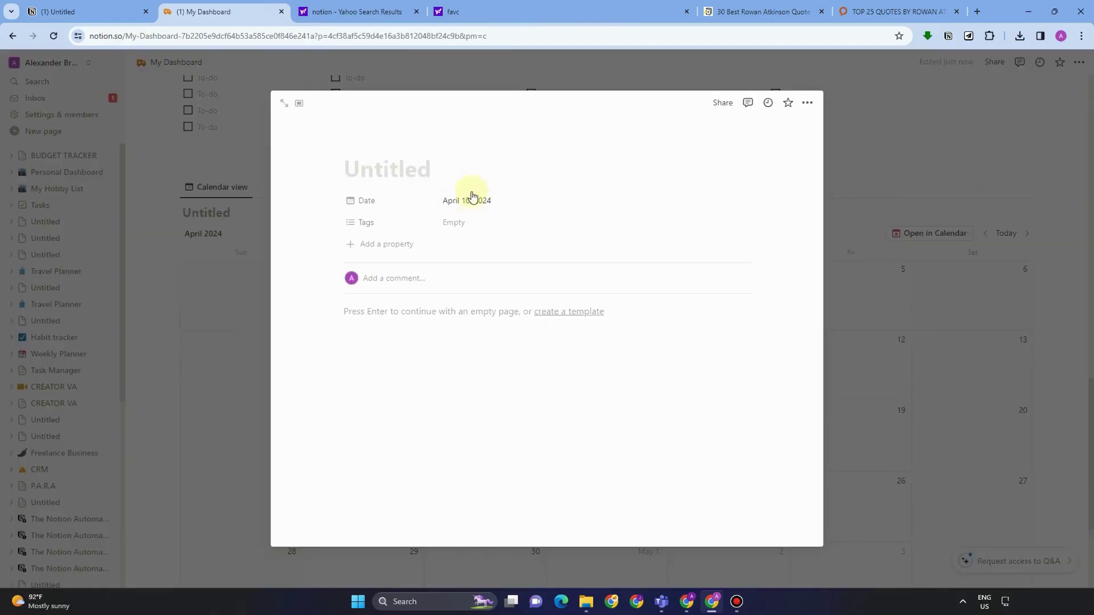
{"action": "type", "text": "Go to the Gym"}
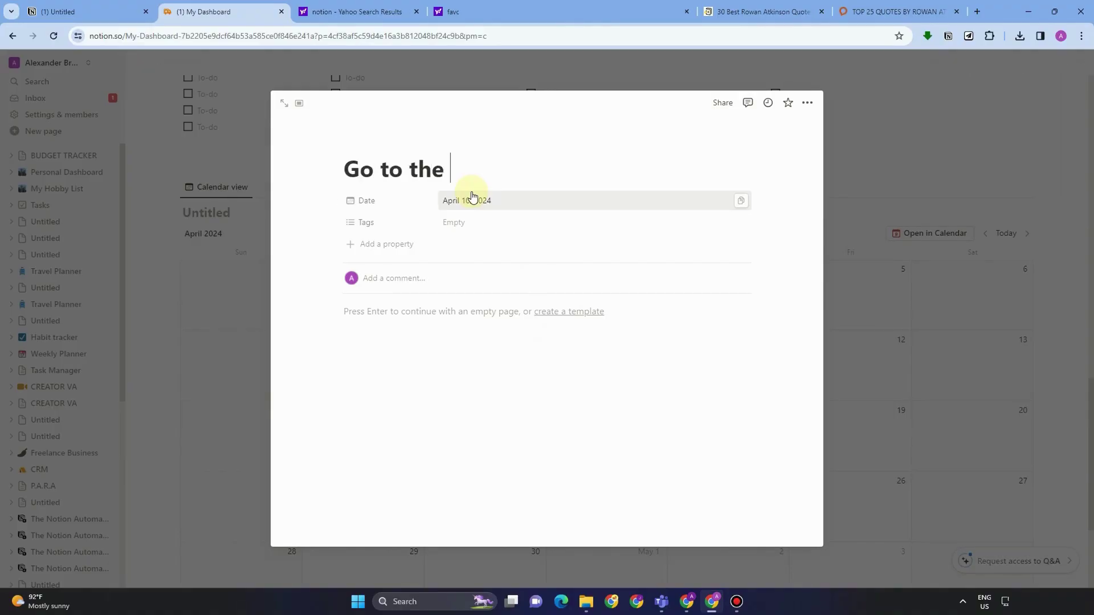
{"action": "left_click", "coordinate": [393, 201]}
{"action": "left_click", "coordinate": [470, 199]}
{"action": "left_click", "coordinate": [450, 200]}
{"action": "left_click", "coordinate": [496, 355]}
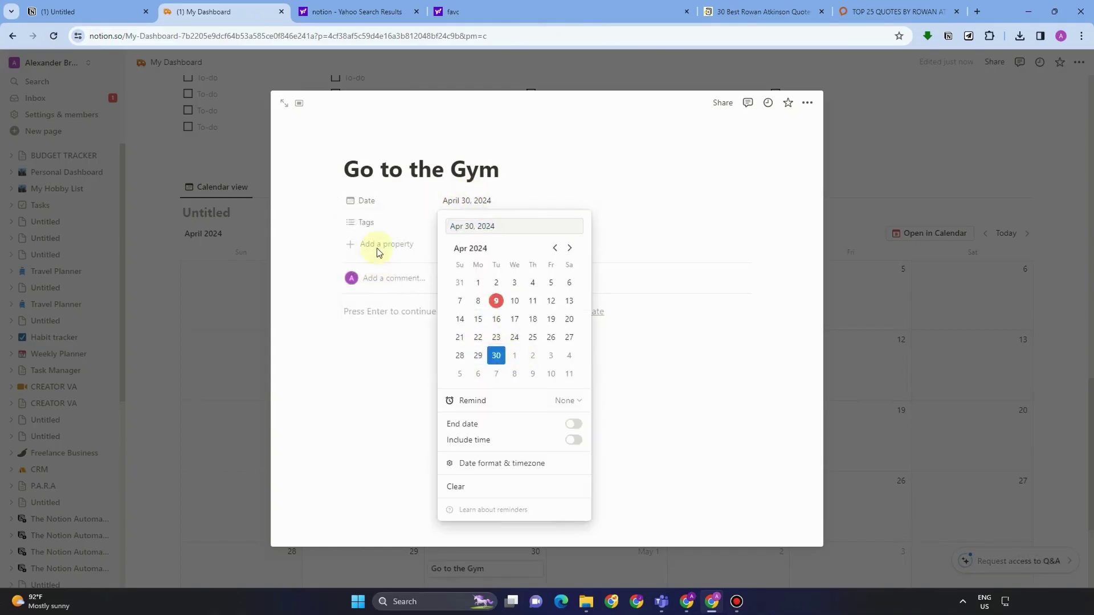
{"action": "left_click", "coordinate": [380, 227]}
{"action": "left_click", "coordinate": [457, 222]}
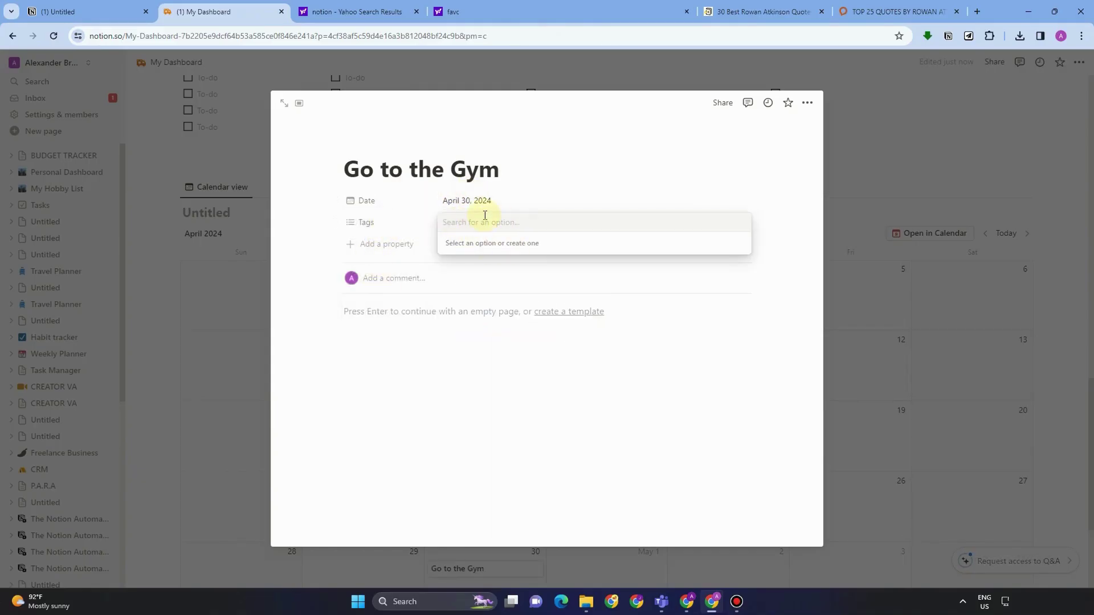
{"action": "type", "text": "Call My friend"}
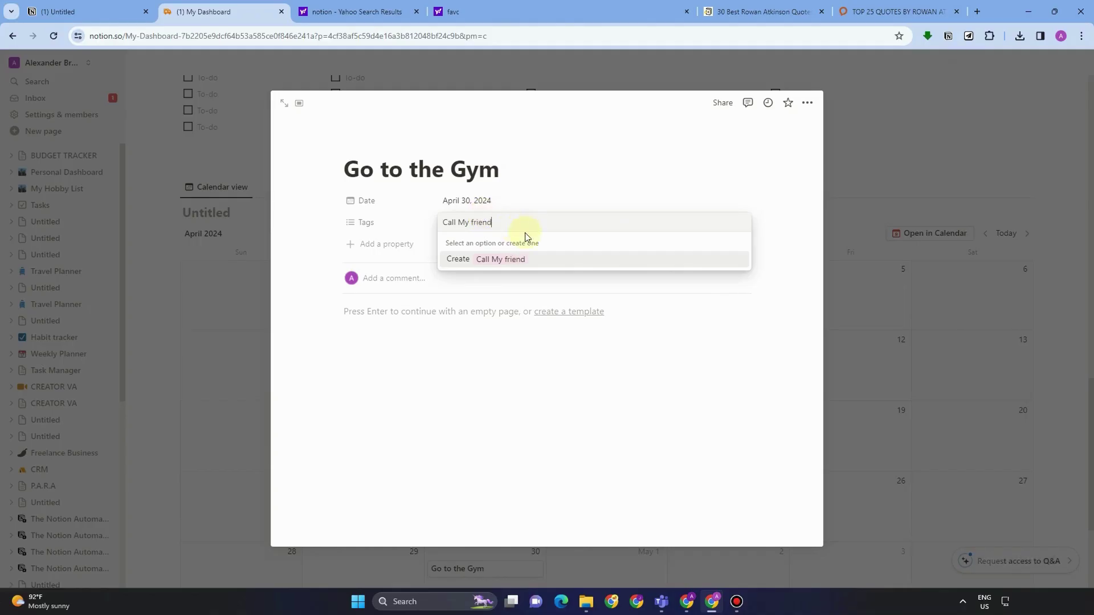
{"action": "left_click", "coordinate": [518, 329]}
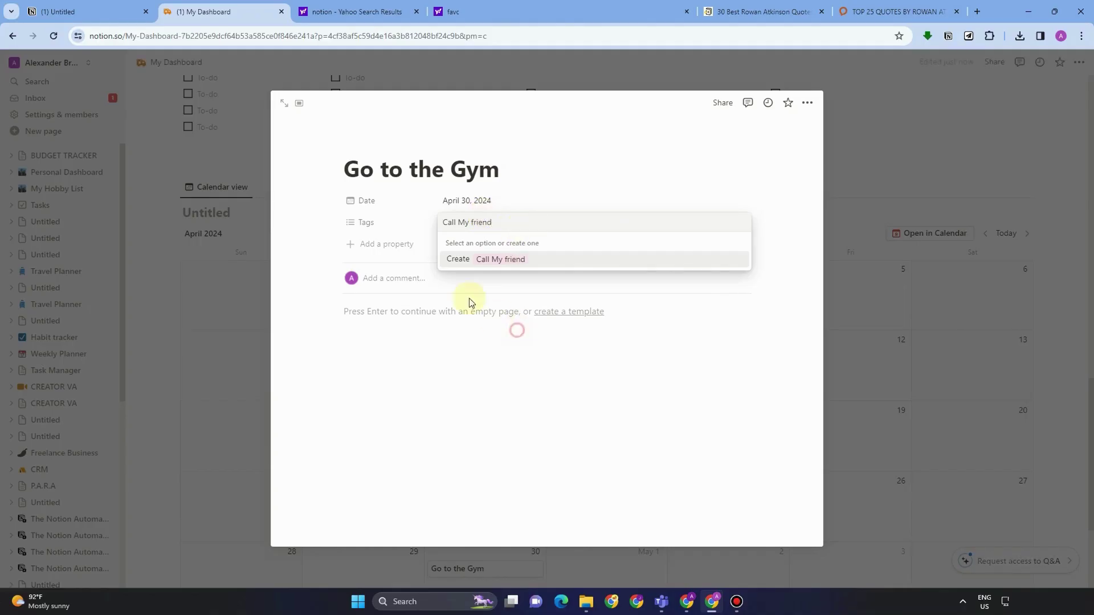
Step: Add a Phone property to the "Go to the Gym" entry and fill in the phone number
{"action": "left_click", "coordinate": [387, 244]}
{"action": "scroll", "coordinate": [376, 314], "scroll_direction": "down", "scroll_amount": 10}
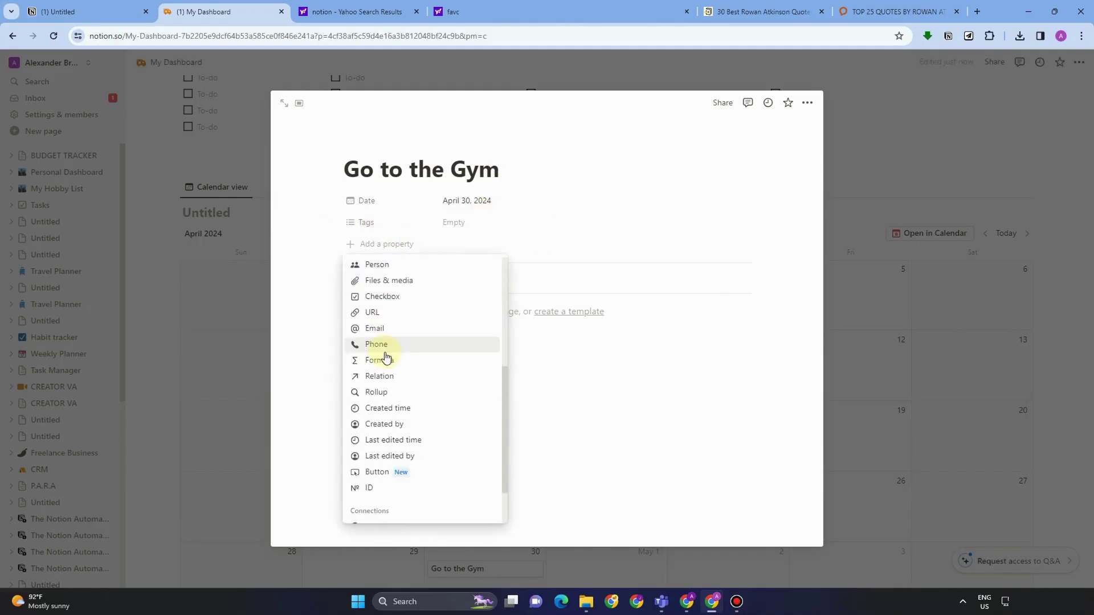
{"action": "left_click", "coordinate": [378, 290]}
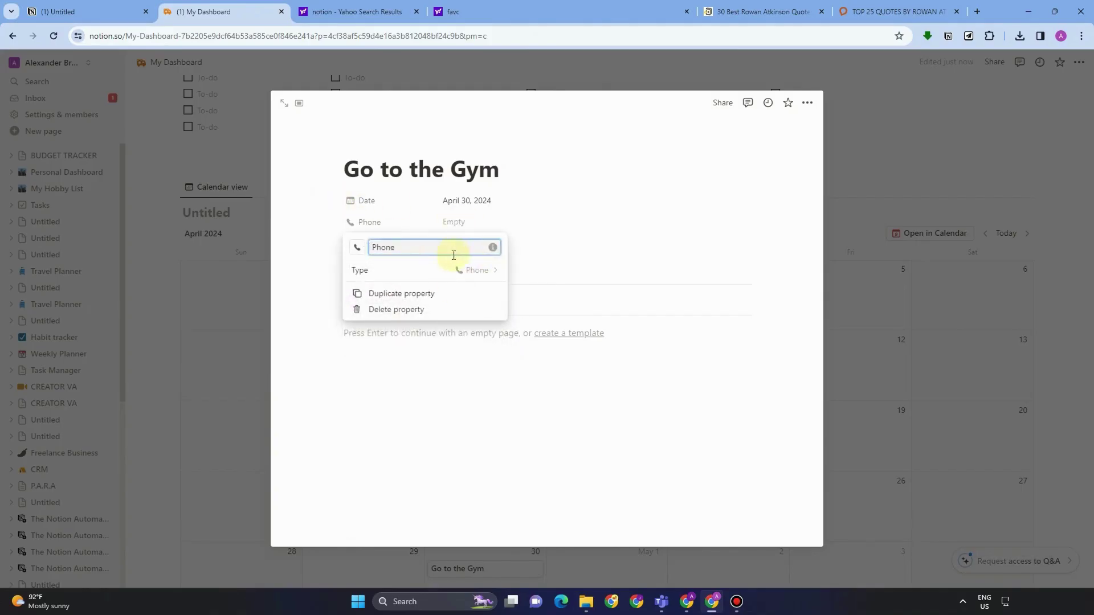
{"action": "left_click", "coordinate": [390, 274]}
{"action": "left_click", "coordinate": [539, 257]}
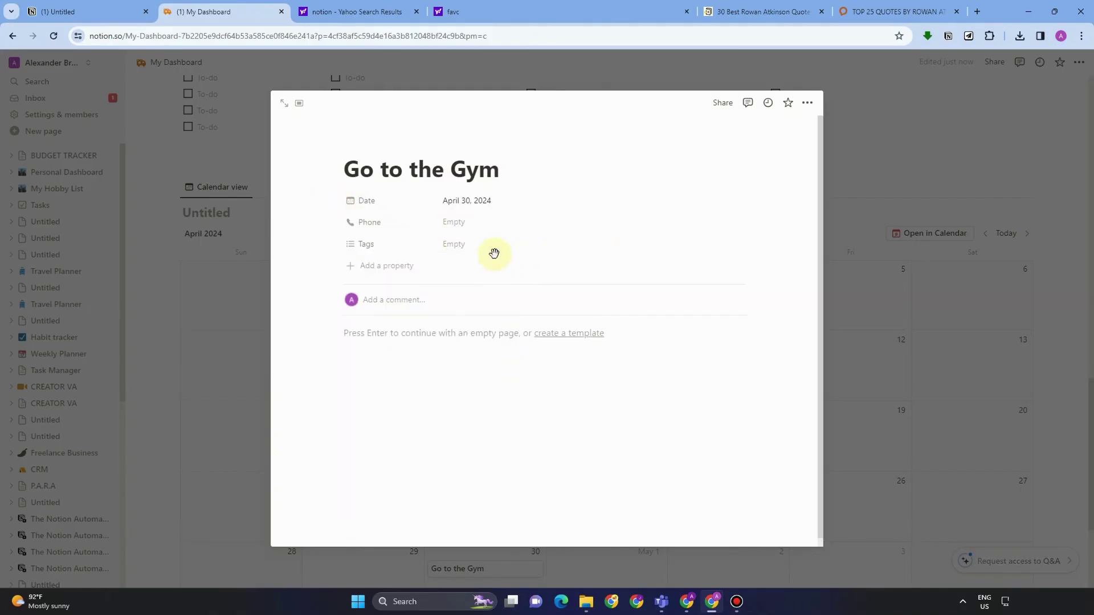
{"action": "left_click", "coordinate": [459, 223]}
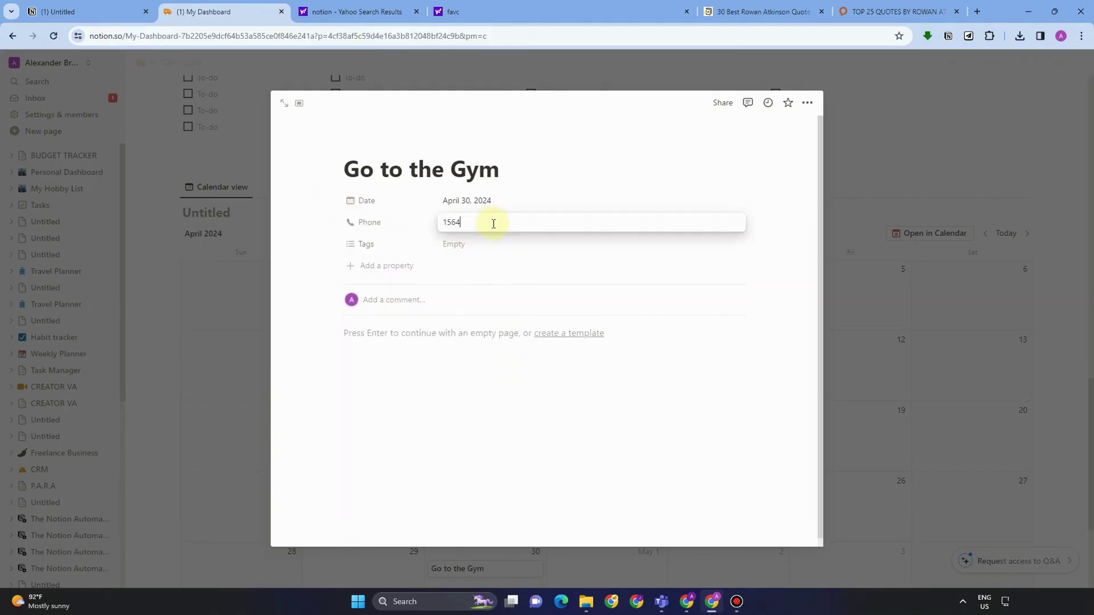
{"action": "key", "text": "Return"}
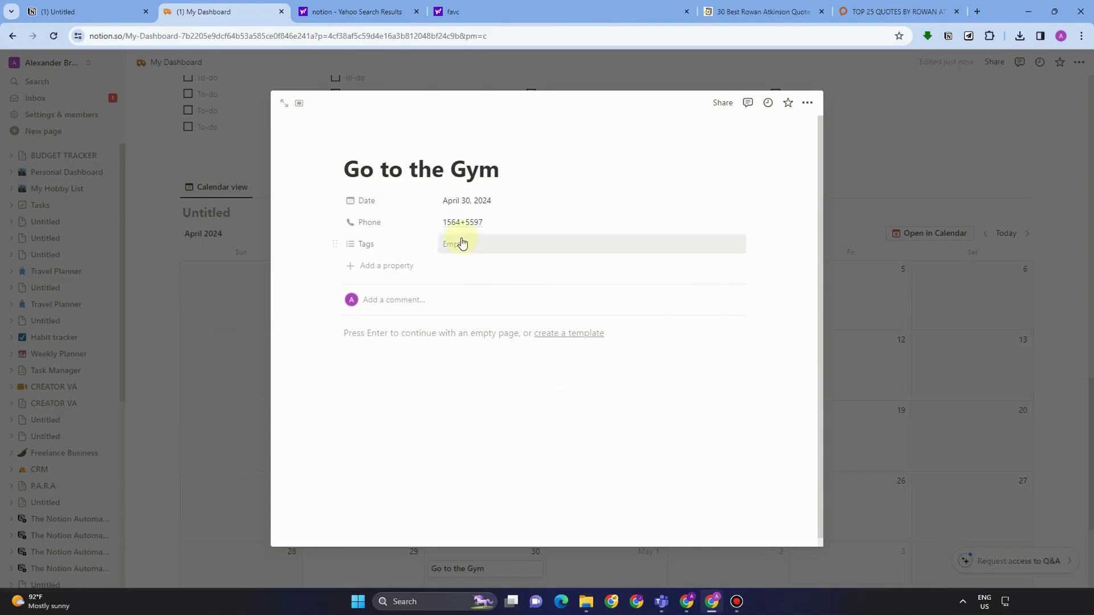
Step: Rename the entry's Tags property to "Friend"
{"action": "left_click", "coordinate": [380, 246]}
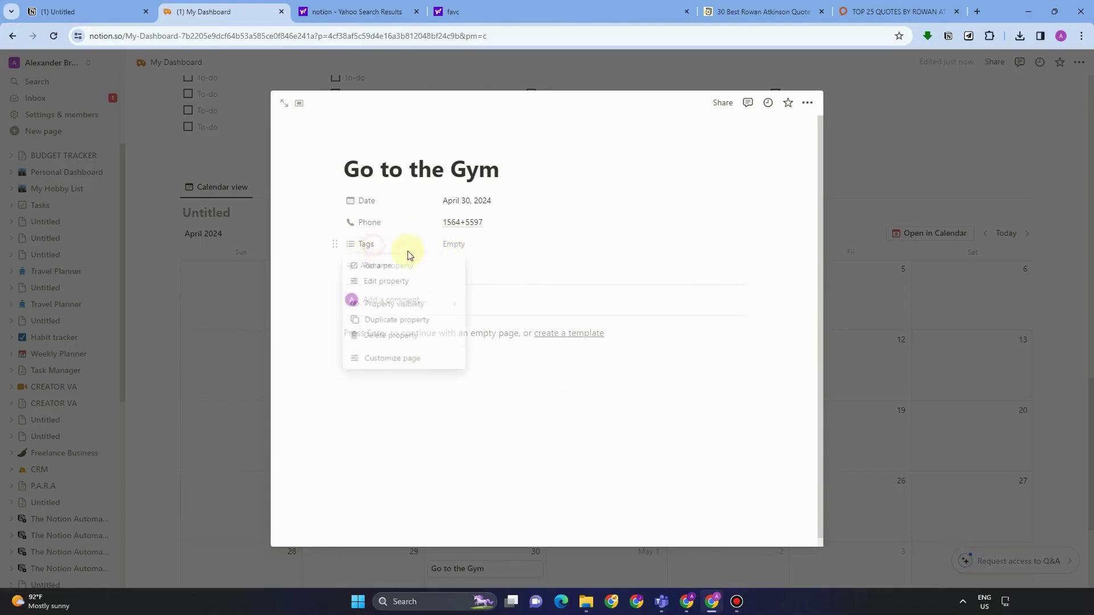
{"action": "left_click", "coordinate": [378, 266]}
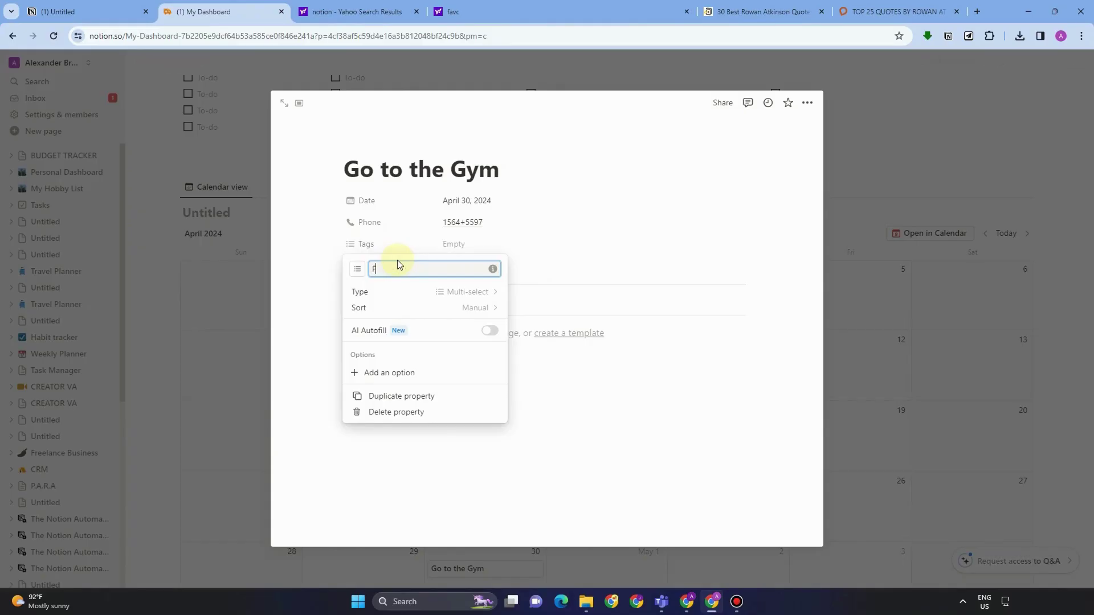
{"action": "type", "text": "Friend"}
{"action": "left_click", "coordinate": [713, 271]}
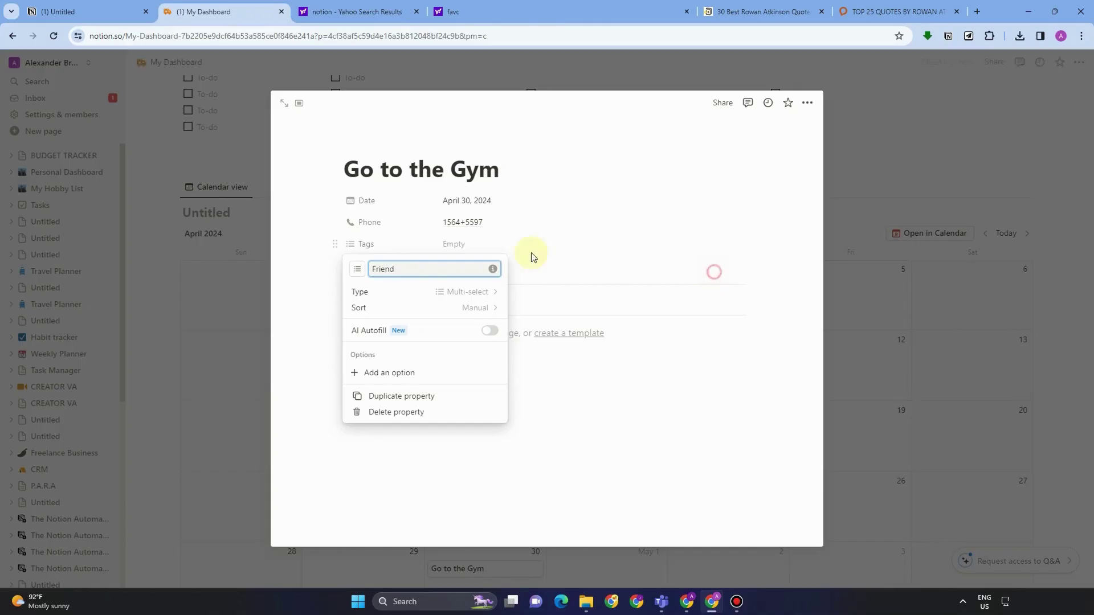
{"action": "left_click", "coordinate": [464, 244]}
{"action": "left_click", "coordinate": [214, 11]}
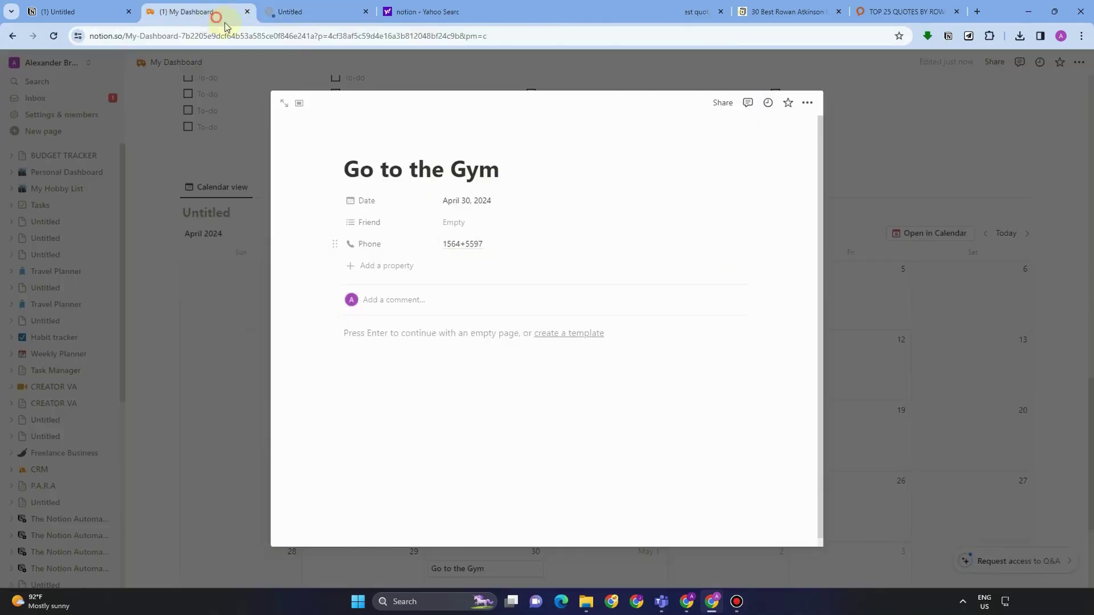
{"action": "left_click", "coordinate": [473, 264]}
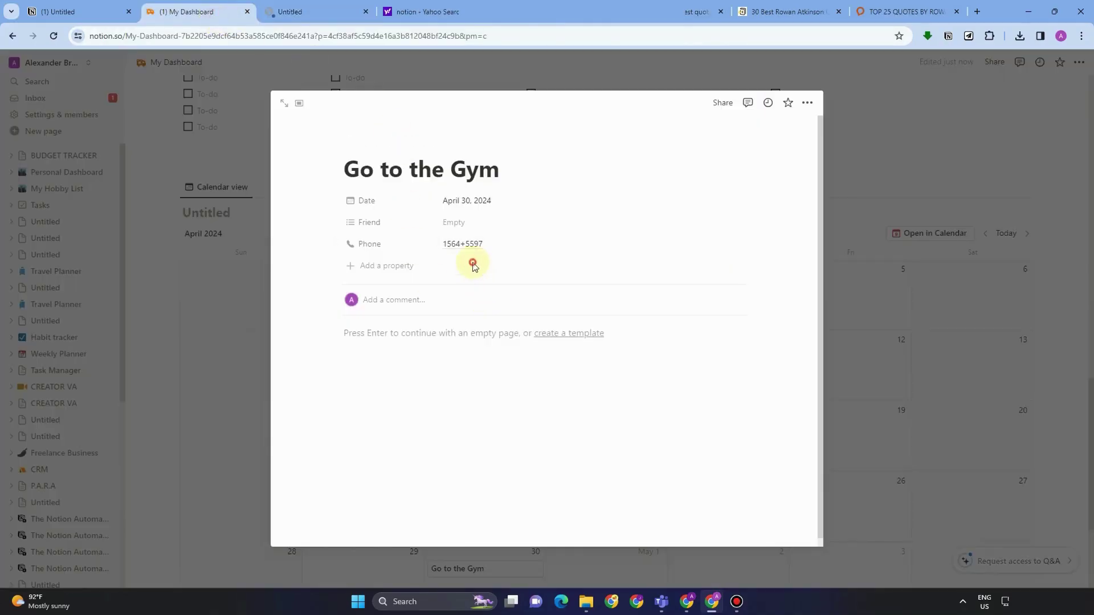
{"action": "left_click", "coordinate": [459, 222]}
{"action": "type", "text": "Re"}
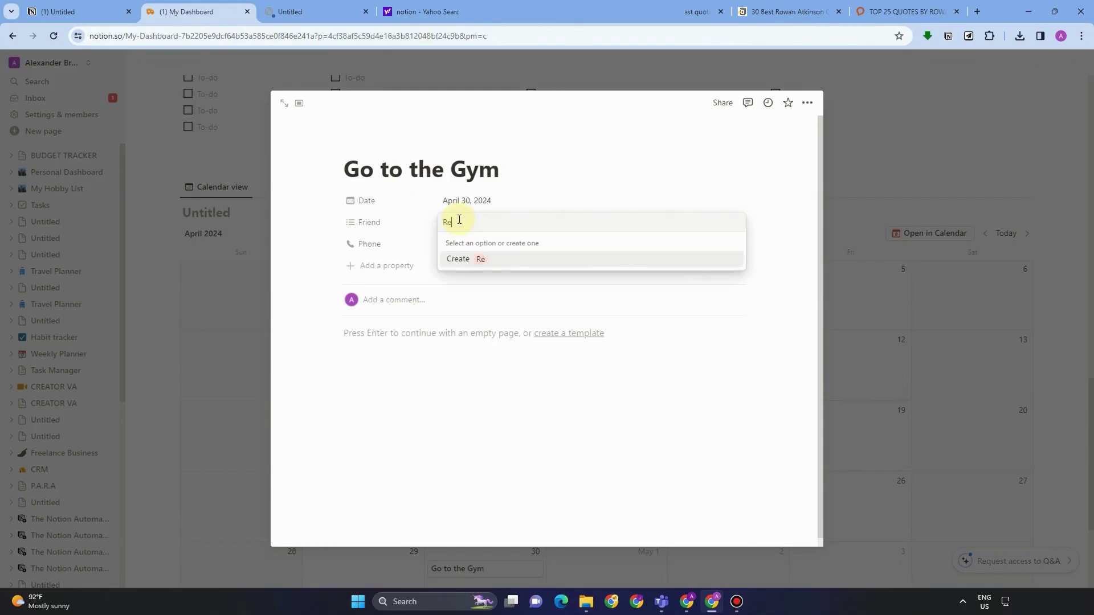
{"action": "type", "text": "h"}
{"action": "key", "text": "Escape"}
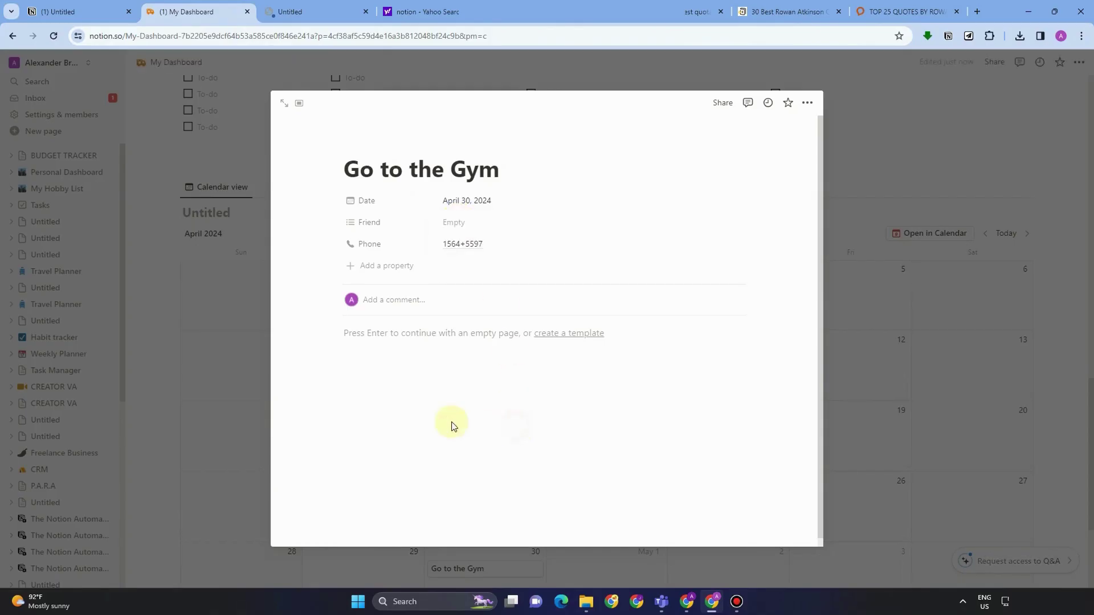
Step: Create an option with the friend's name in the Friend property and close the entry
{"action": "left_click", "coordinate": [492, 219]}
{"action": "type", "text": "Rhei"}
{"action": "key", "text": "Return"}
{"action": "left_click", "coordinate": [488, 361]}
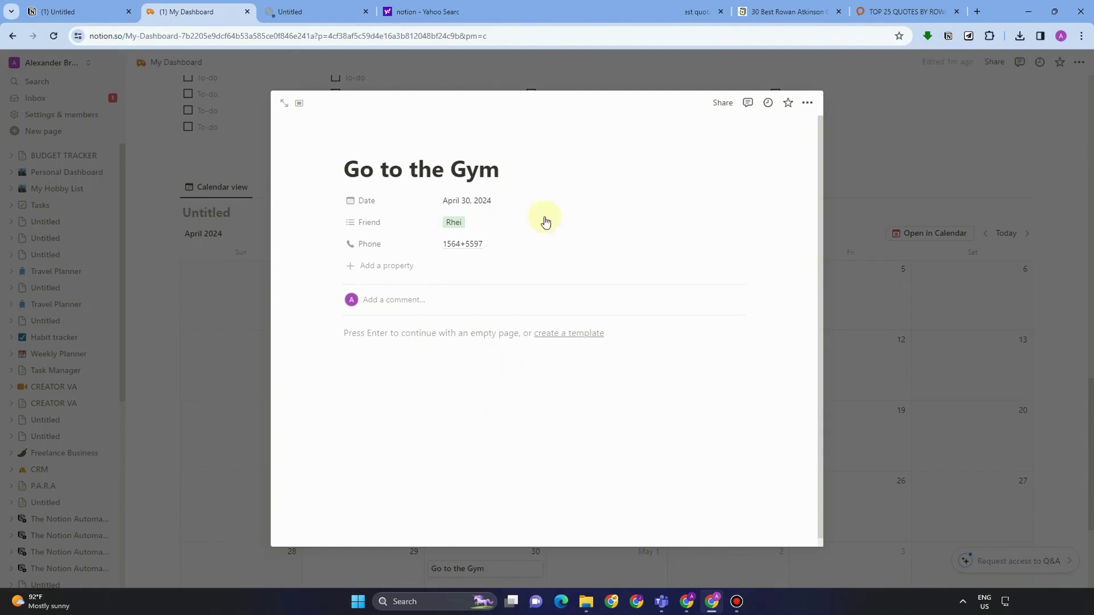
{"action": "left_click", "coordinate": [230, 356]}
Step: Try a bulleted list block below the calendar and remove it again
{"action": "scroll", "coordinate": [581, 471], "scroll_direction": "down", "scroll_amount": 2}
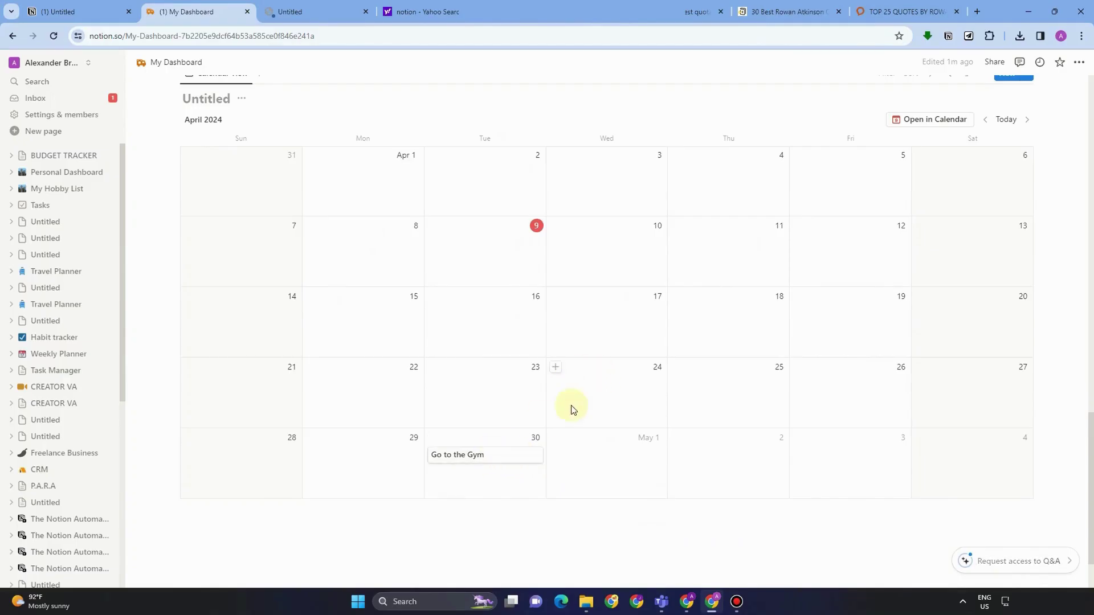
{"action": "scroll", "coordinate": [627, 398], "scroll_direction": "down", "scroll_amount": 2}
{"action": "left_click", "coordinate": [536, 450]}
{"action": "type", "text": "/"}
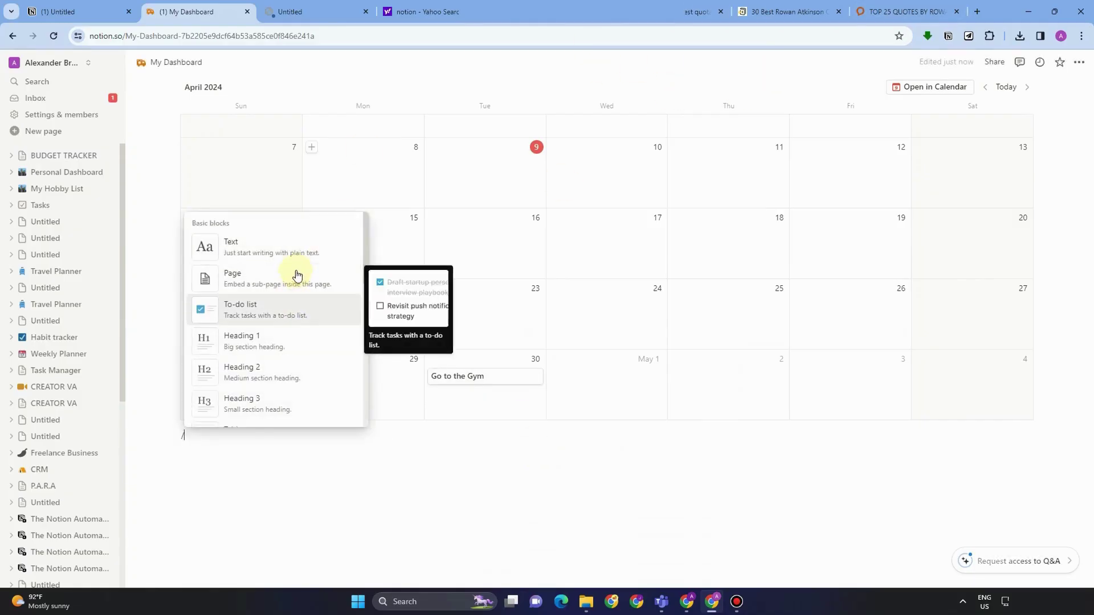
{"action": "scroll", "coordinate": [296, 342], "scroll_direction": "down", "scroll_amount": 2}
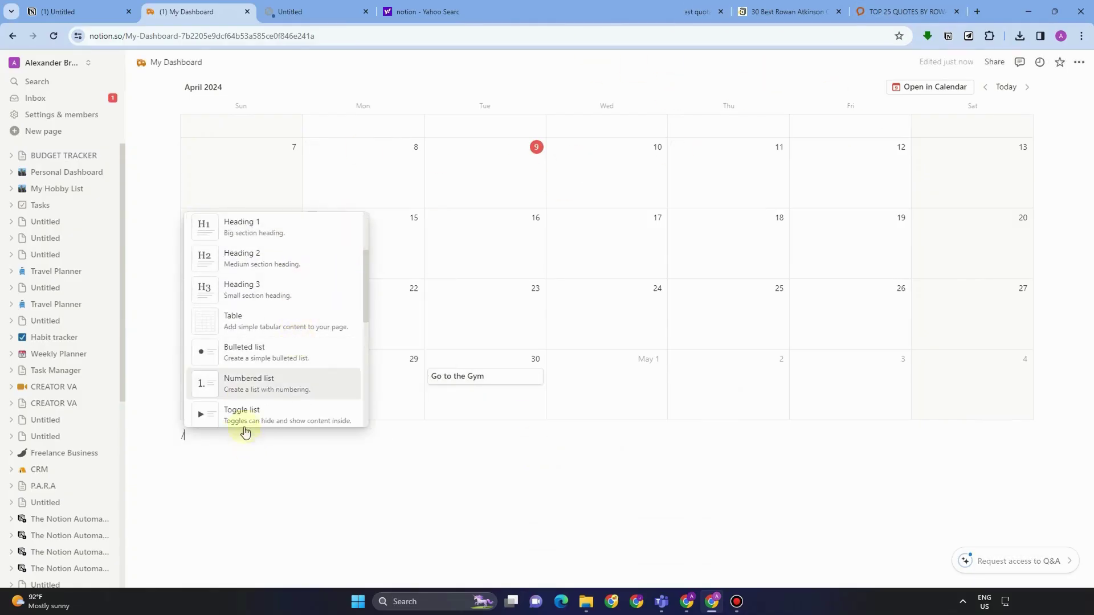
{"action": "left_click", "coordinate": [261, 353]}
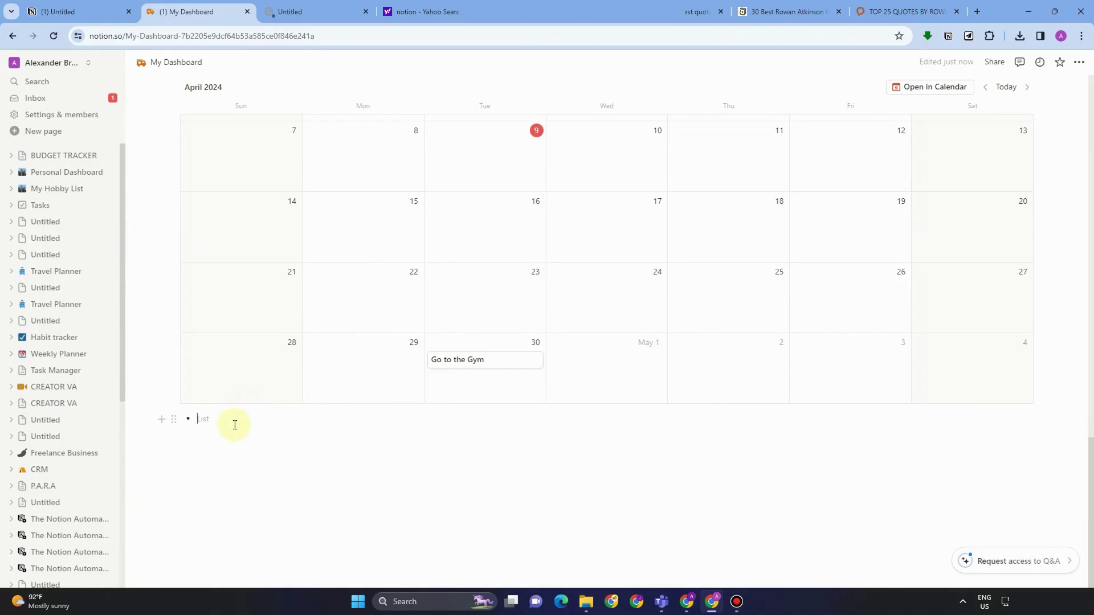
{"action": "key", "text": "BackSpace"}
Step: Try adding a button block below the calendar and start editing its name
{"action": "type", "text": "/"}
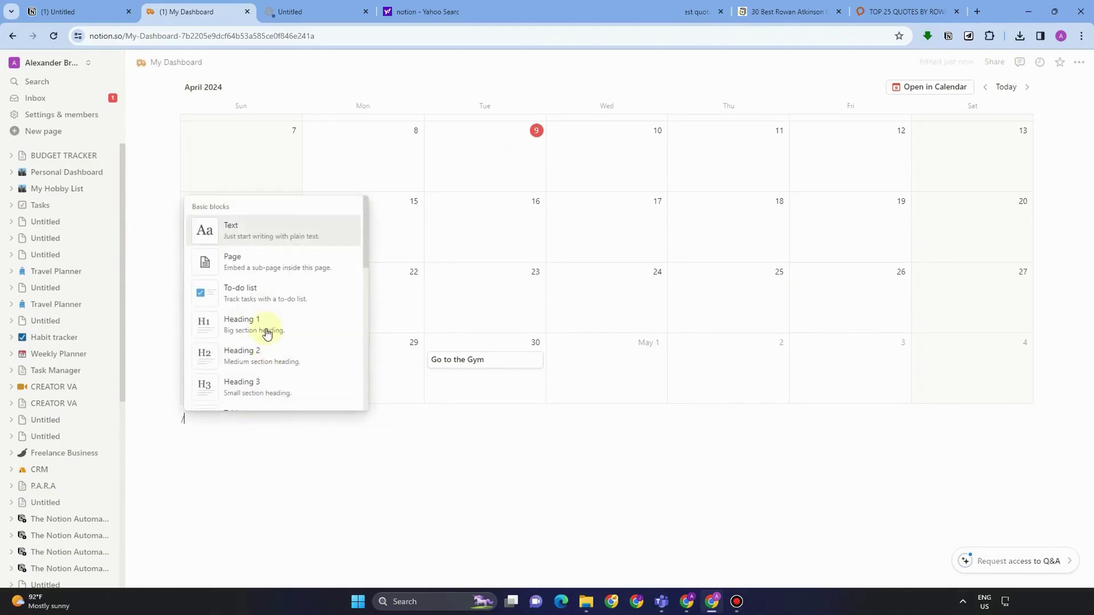
{"action": "scroll", "coordinate": [268, 373], "scroll_direction": "down", "scroll_amount": 1}
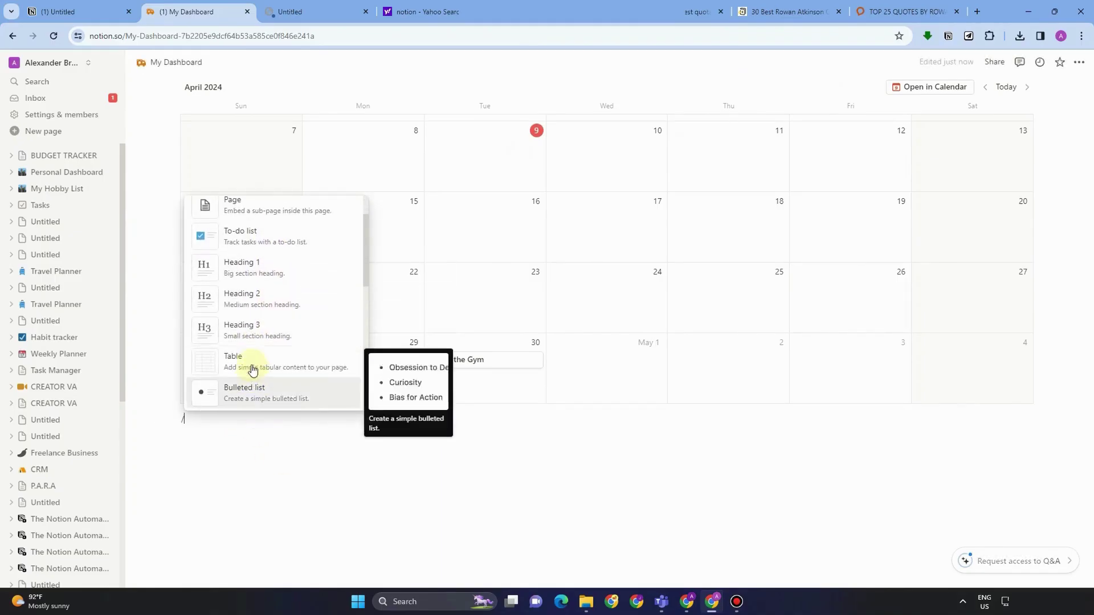
{"action": "scroll", "coordinate": [253, 364], "scroll_direction": "down", "scroll_amount": 2}
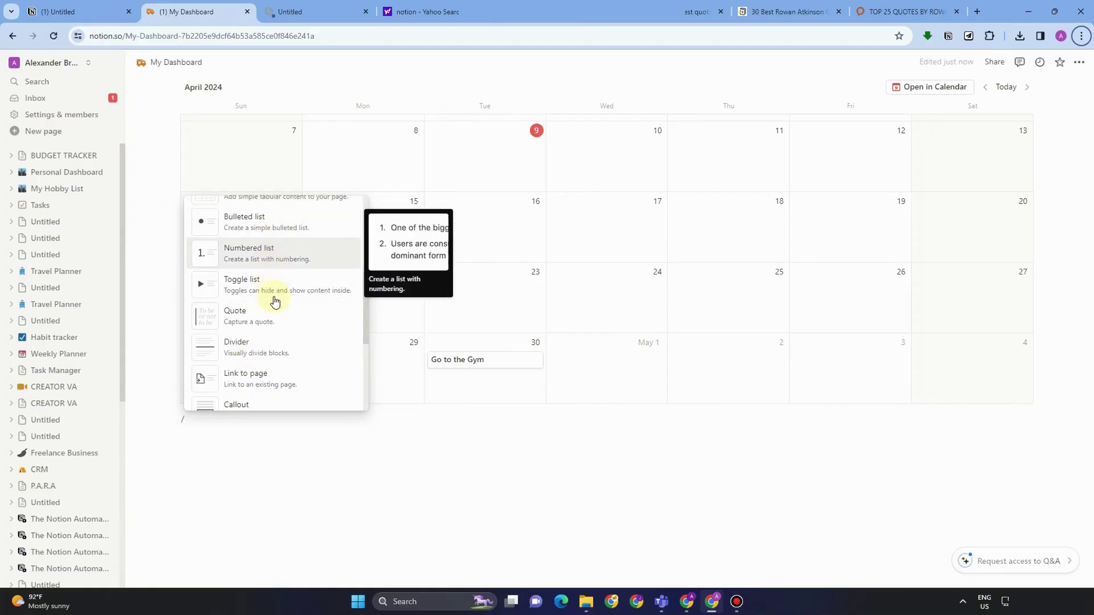
{"action": "scroll", "coordinate": [273, 357], "scroll_direction": "down", "scroll_amount": 5}
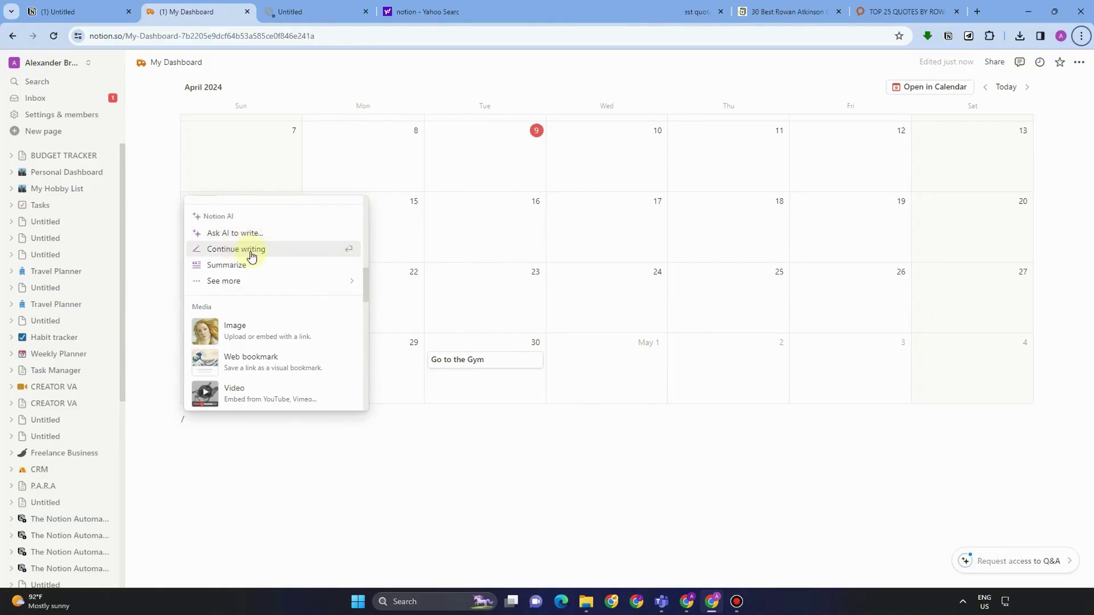
{"action": "scroll", "coordinate": [281, 336], "scroll_direction": "down", "scroll_amount": 1}
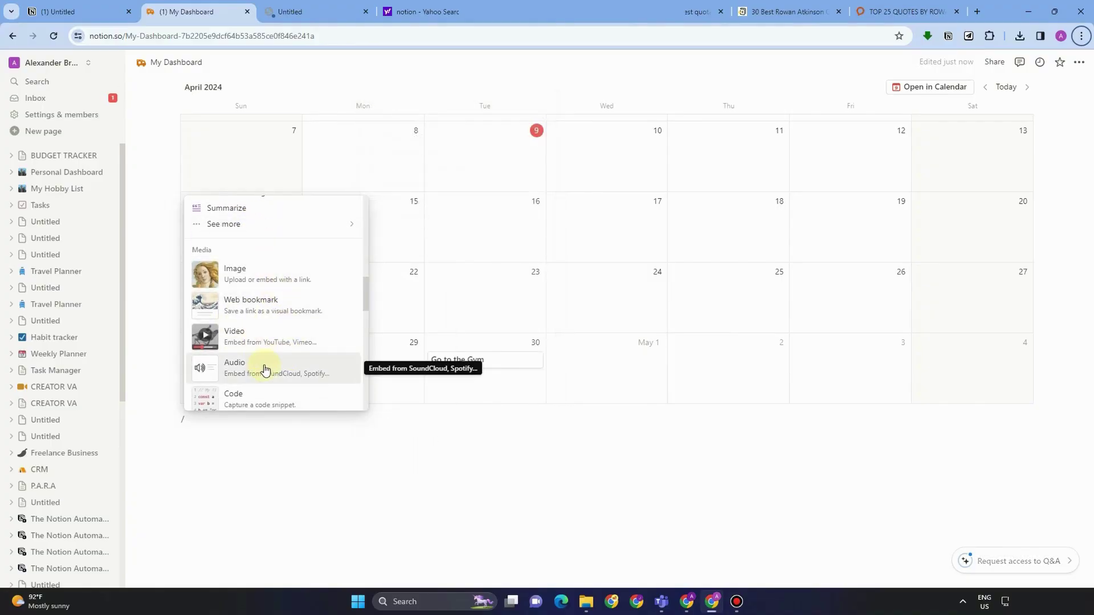
{"action": "scroll", "coordinate": [264, 353], "scroll_direction": "down", "scroll_amount": 2}
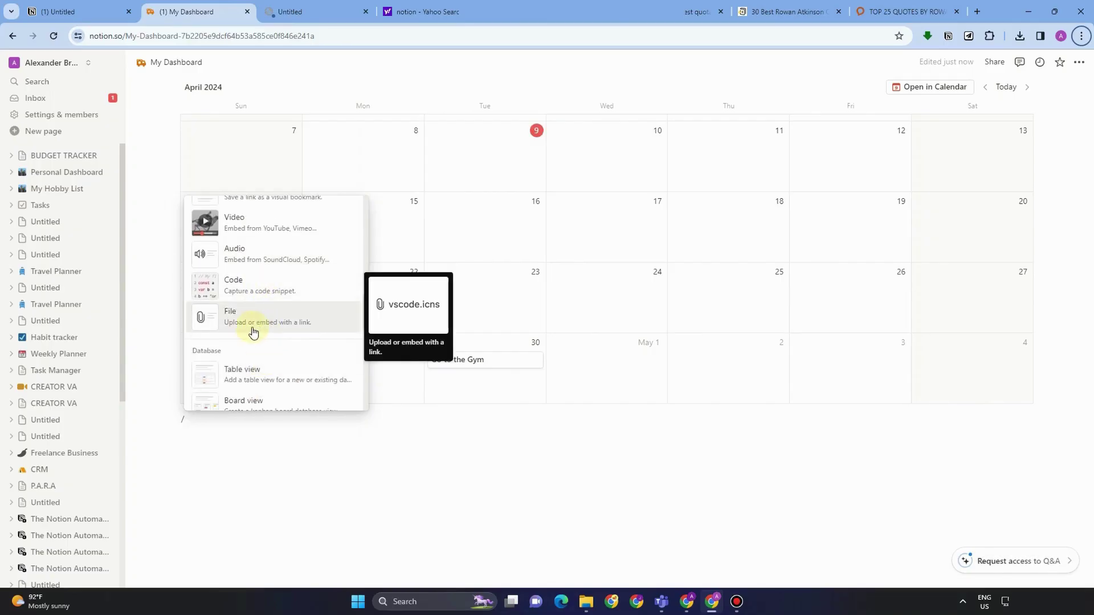
{"action": "scroll", "coordinate": [262, 345], "scroll_direction": "down", "scroll_amount": 1}
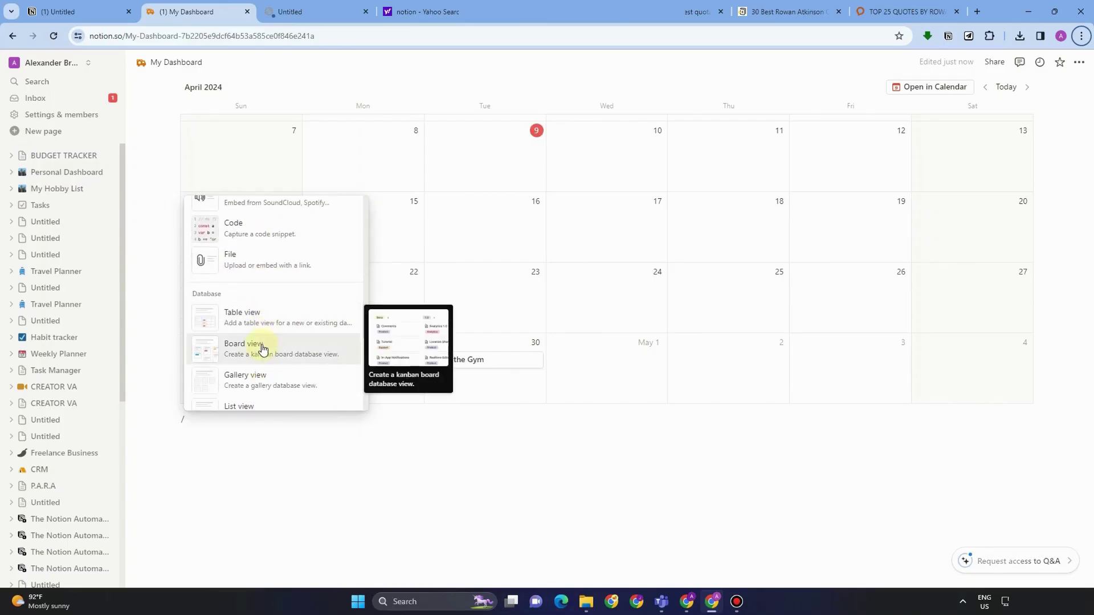
{"action": "scroll", "coordinate": [262, 349], "scroll_direction": "down", "scroll_amount": 1}
{"action": "scroll", "coordinate": [262, 348], "scroll_direction": "down", "scroll_amount": 1}
{"action": "scroll", "coordinate": [264, 365], "scroll_direction": "down", "scroll_amount": 1}
{"action": "scroll", "coordinate": [264, 350], "scroll_direction": "down", "scroll_amount": 2}
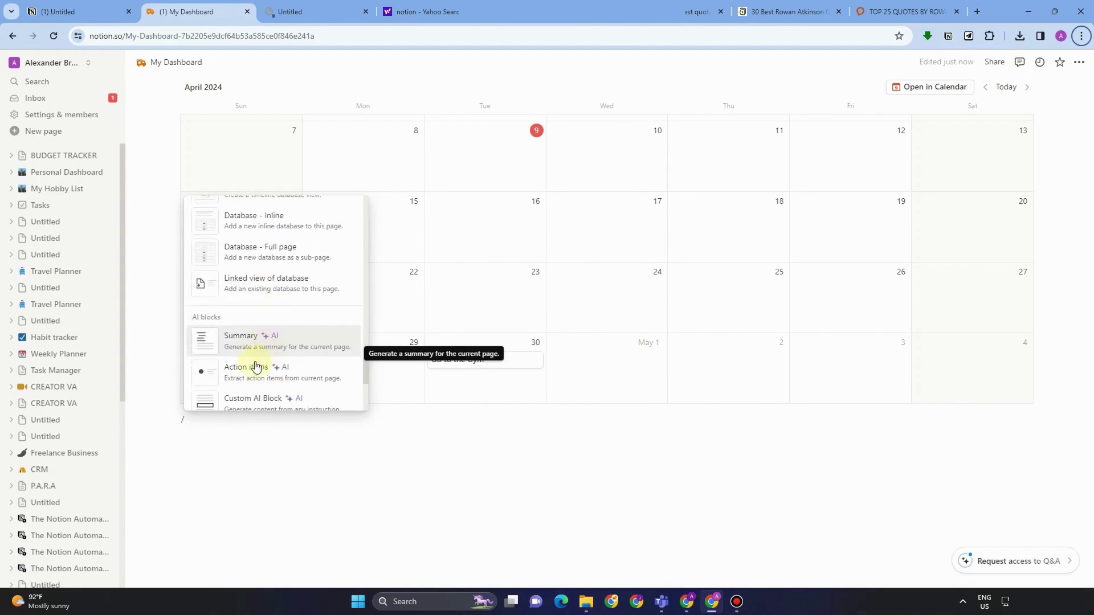
{"action": "scroll", "coordinate": [260, 370], "scroll_direction": "down", "scroll_amount": 4}
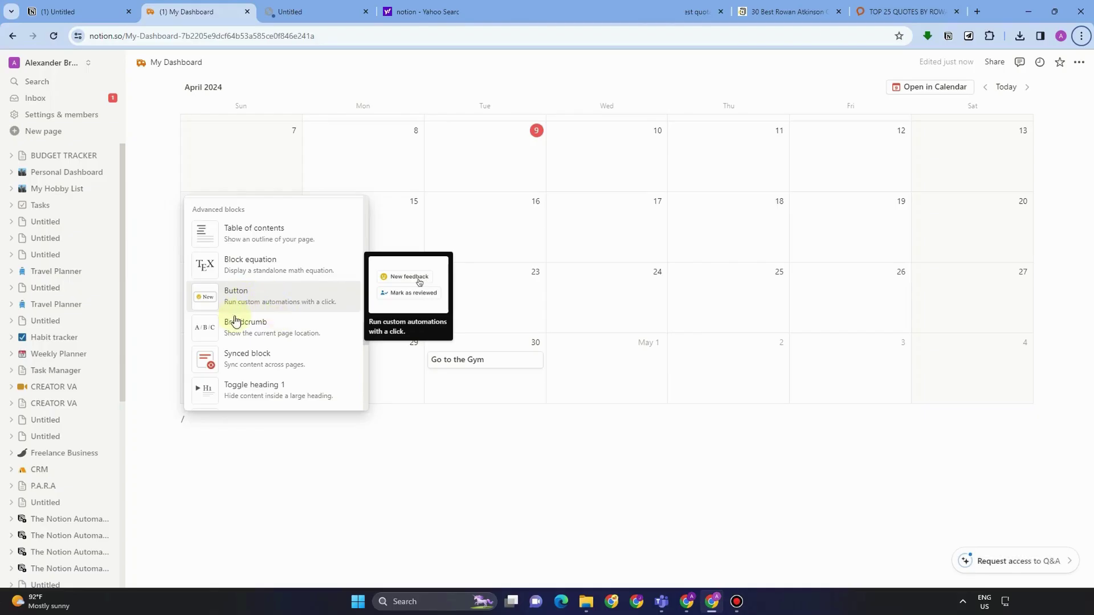
{"action": "left_click", "coordinate": [263, 303]}
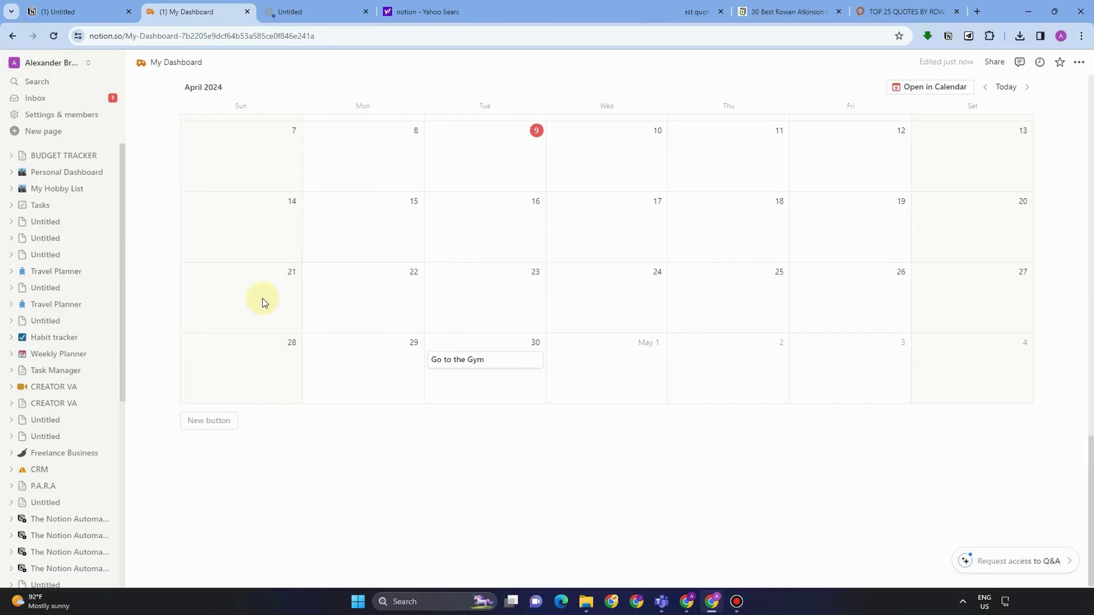
{"action": "scroll", "coordinate": [365, 387], "scroll_direction": "down", "scroll_amount": 3}
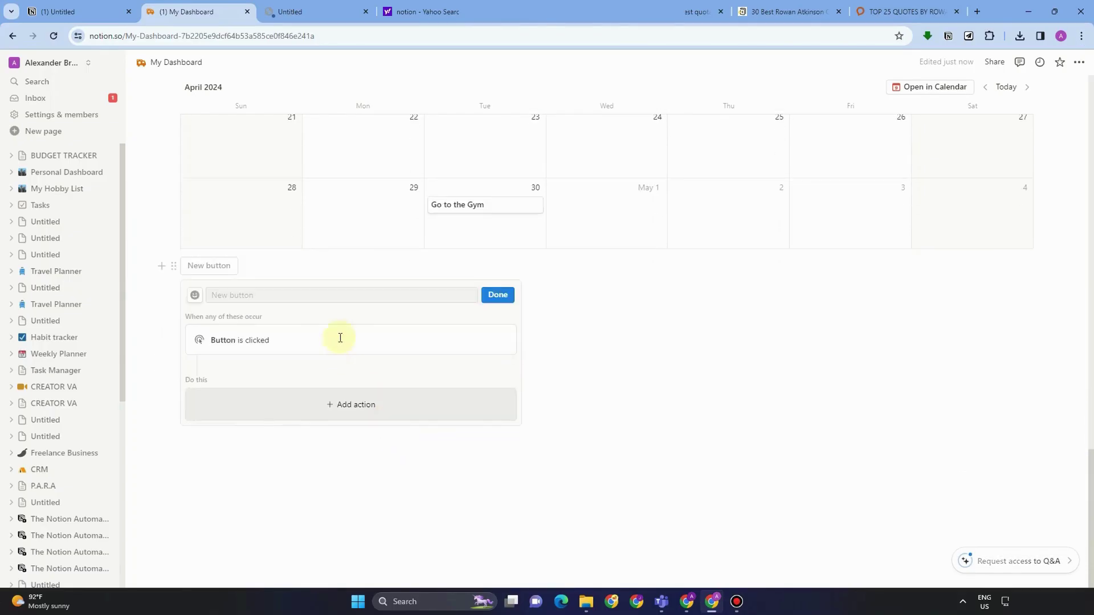
{"action": "left_click", "coordinate": [290, 299]}
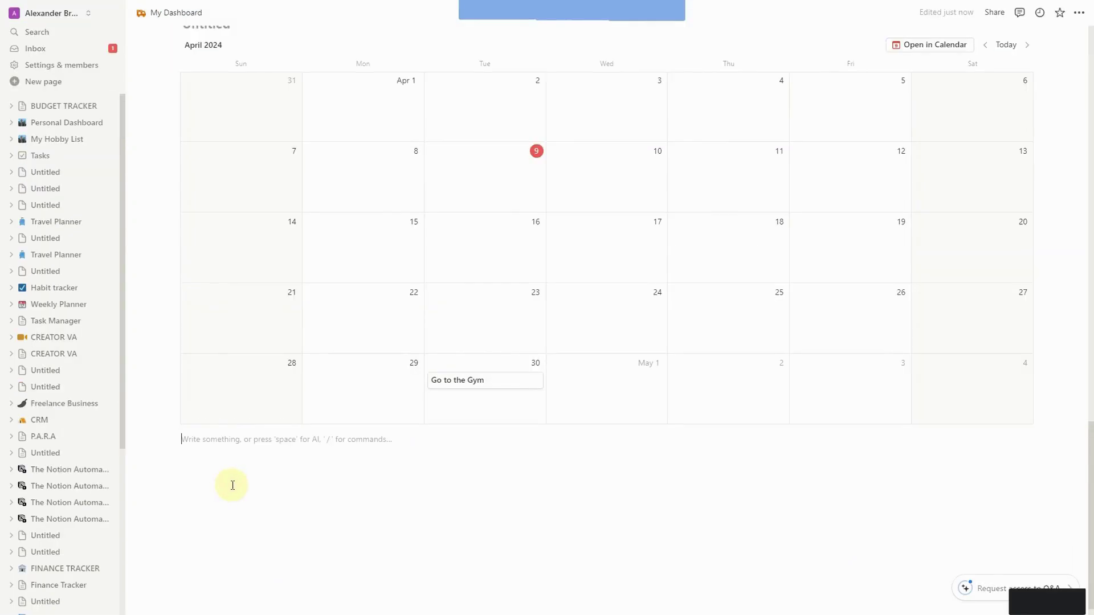
{"action": "key", "text": "F11"}
{"action": "type", "text": "/"}
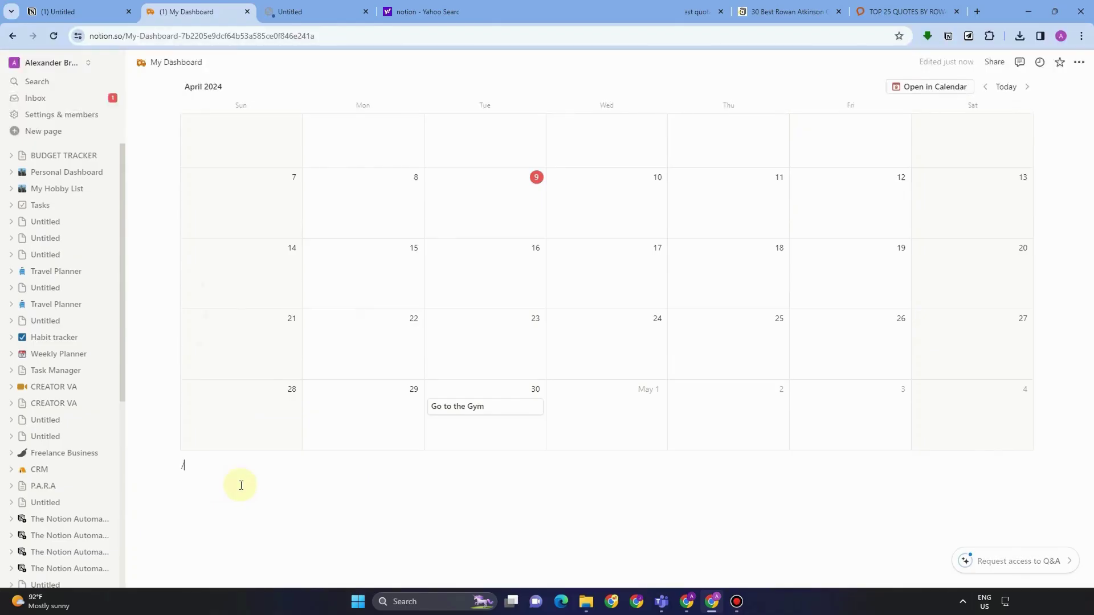
{"action": "scroll", "coordinate": [281, 405], "scroll_direction": "down", "scroll_amount": 4}
{"action": "scroll", "coordinate": [282, 423], "scroll_direction": "down", "scroll_amount": 10}
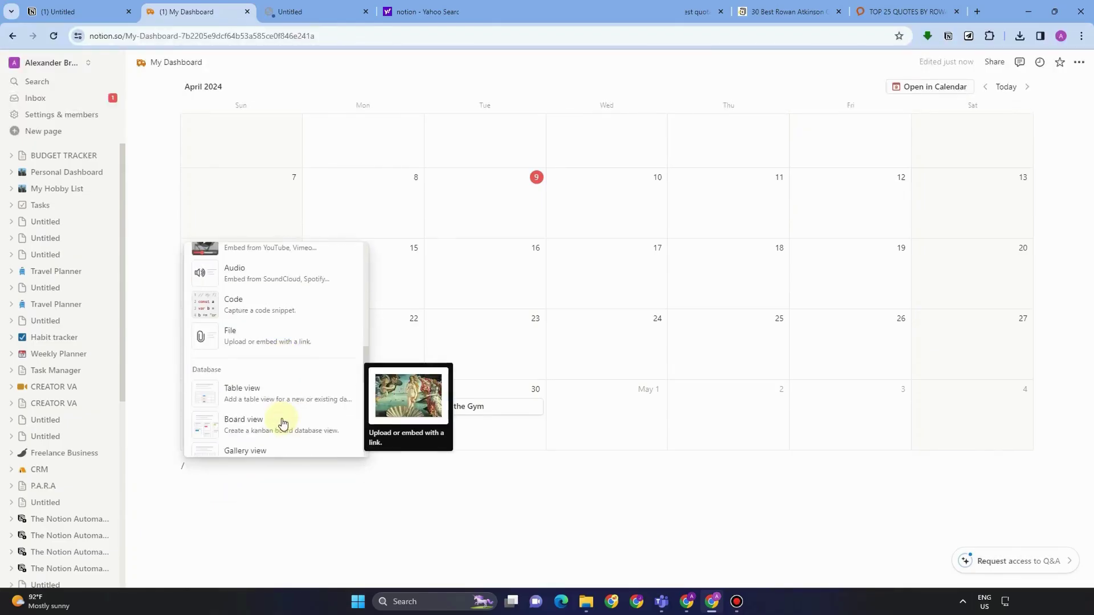
{"action": "scroll", "coordinate": [281, 426], "scroll_direction": "down", "scroll_amount": 8}
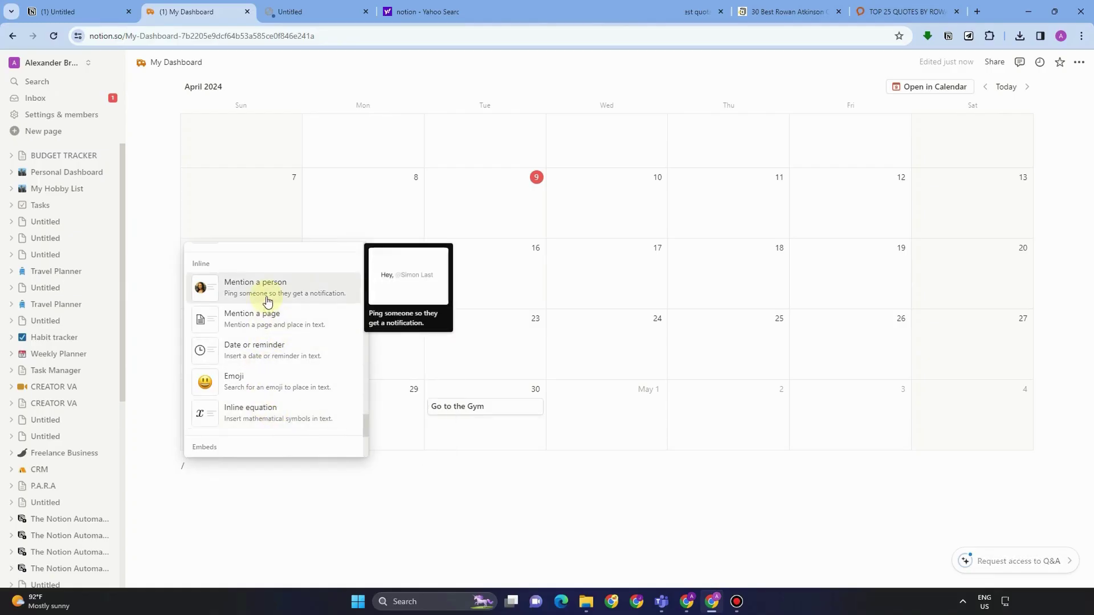
{"action": "scroll", "coordinate": [269, 410], "scroll_direction": "down", "scroll_amount": 3}
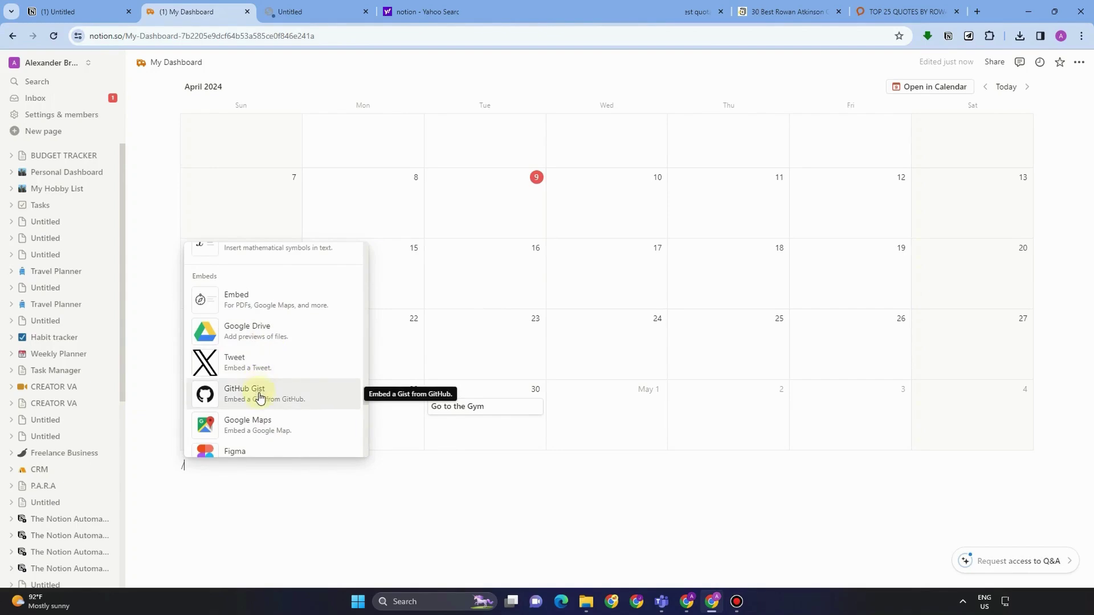
{"action": "scroll", "coordinate": [276, 421], "scroll_direction": "down", "scroll_amount": 2}
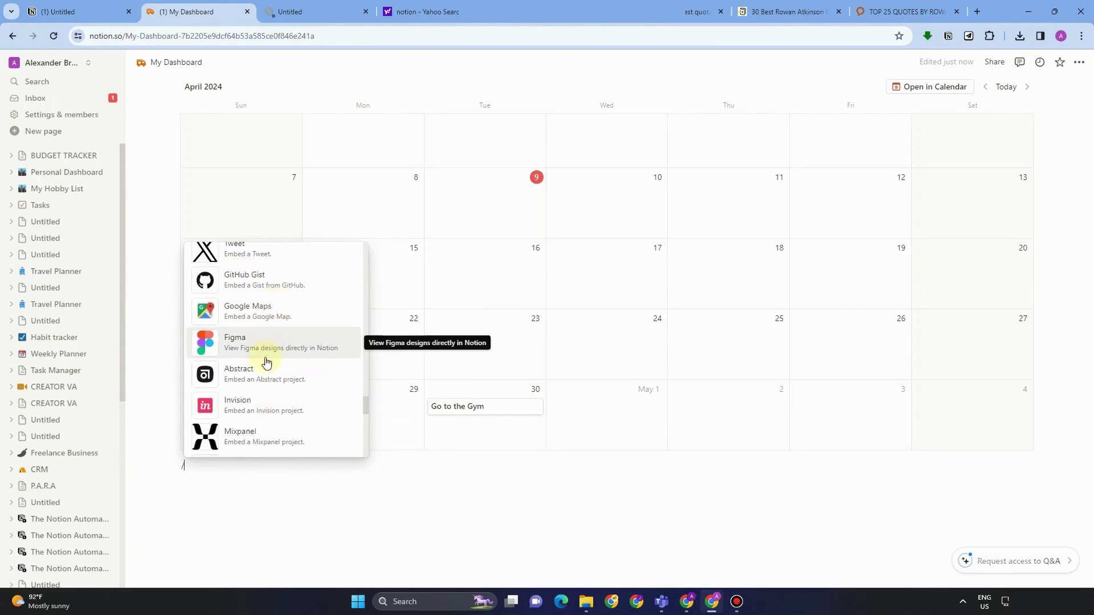
{"action": "scroll", "coordinate": [268, 411], "scroll_direction": "up", "scroll_amount": 1}
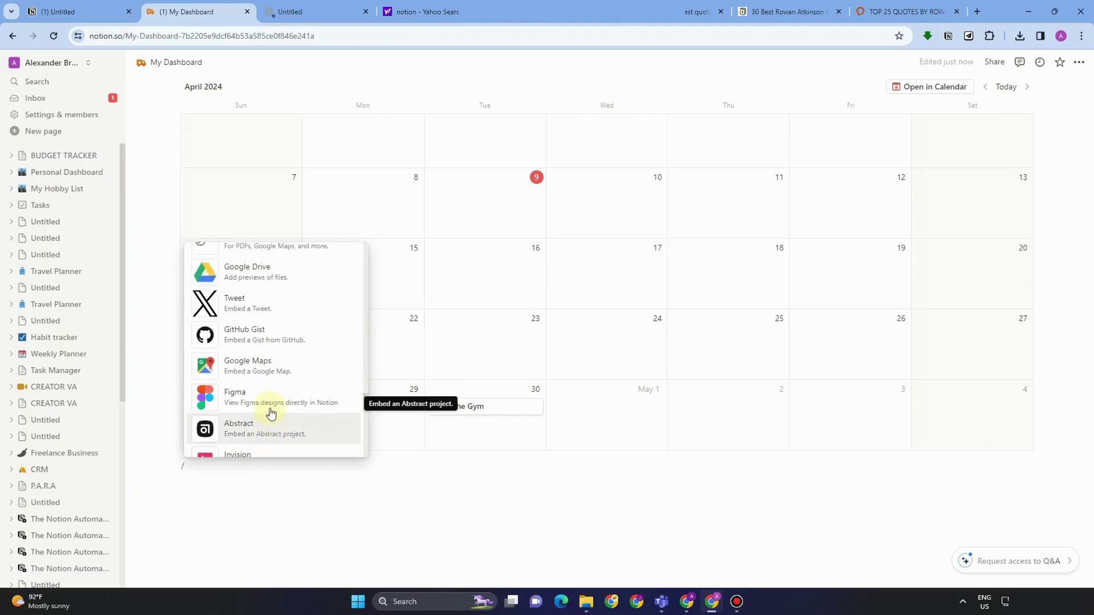
{"action": "left_click", "coordinate": [264, 372]}
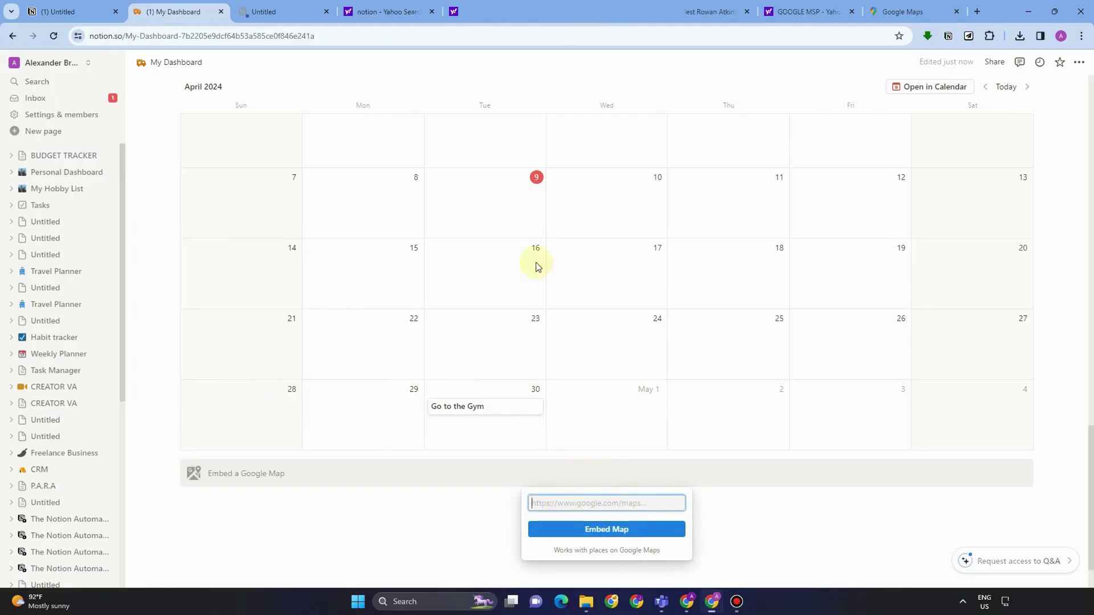
{"action": "type", "text": "https://www.google.com/maps"}
{"action": "left_click", "coordinate": [630, 533]}
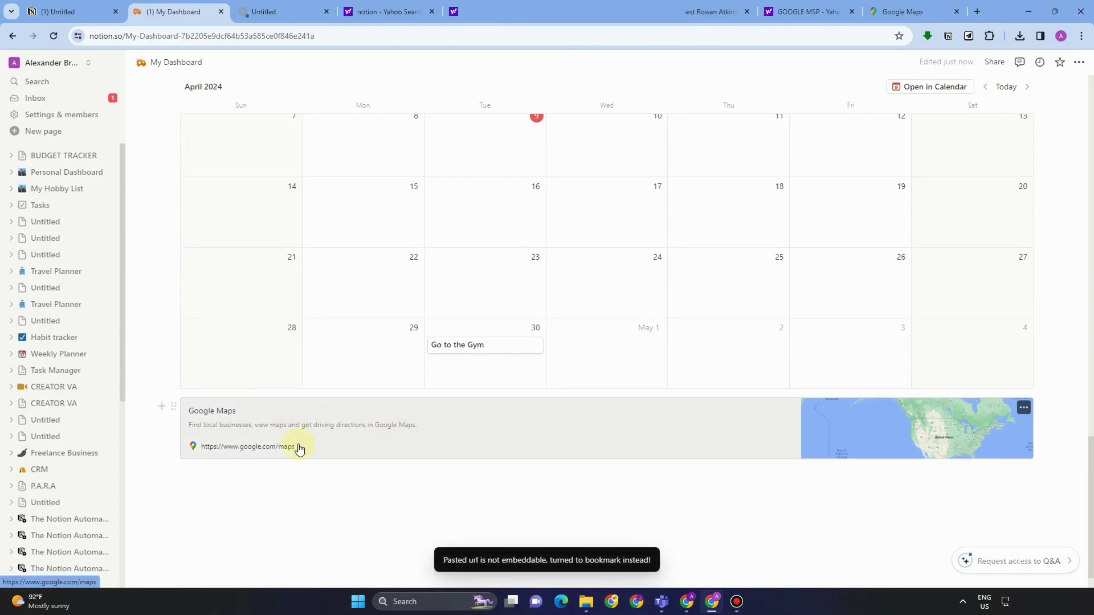
{"action": "left_click", "coordinate": [640, 530]}
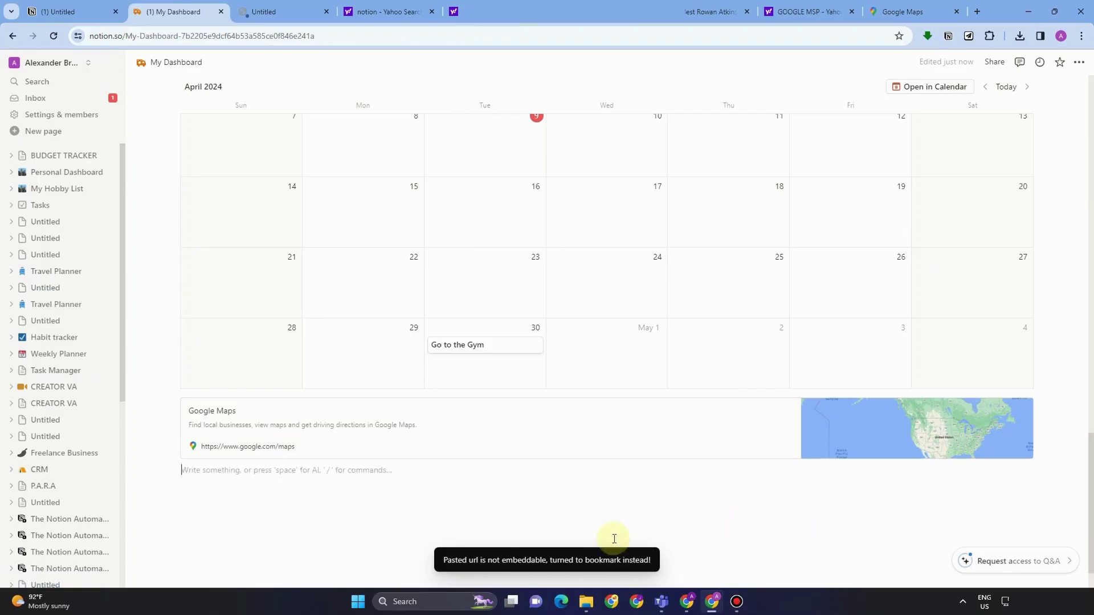
Step: Open the Google Maps bookmark to test its link and return to the My Dashboard page
{"action": "left_click", "coordinate": [834, 442]}
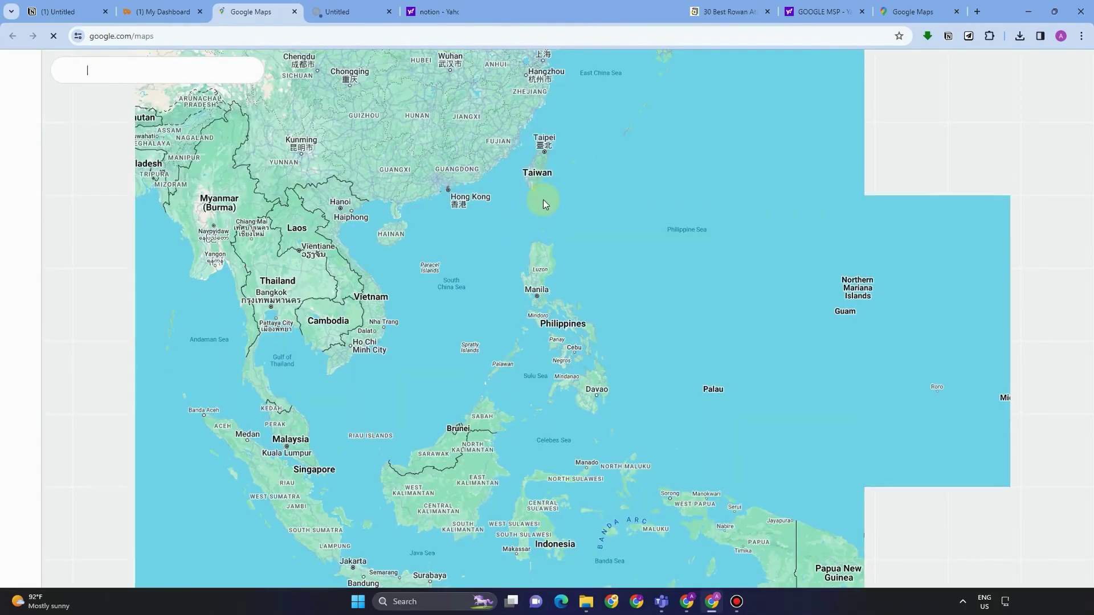
{"action": "key", "text": "ctrl+shift+Tab"}
Step: Review the whole dashboard, from the cover and Goals gallery through Navigation and Weekly ToDos to the calendar
{"action": "scroll", "coordinate": [632, 354], "scroll_direction": "up", "scroll_amount": 3}
{"action": "scroll", "coordinate": [632, 355], "scroll_direction": "up", "scroll_amount": 15}
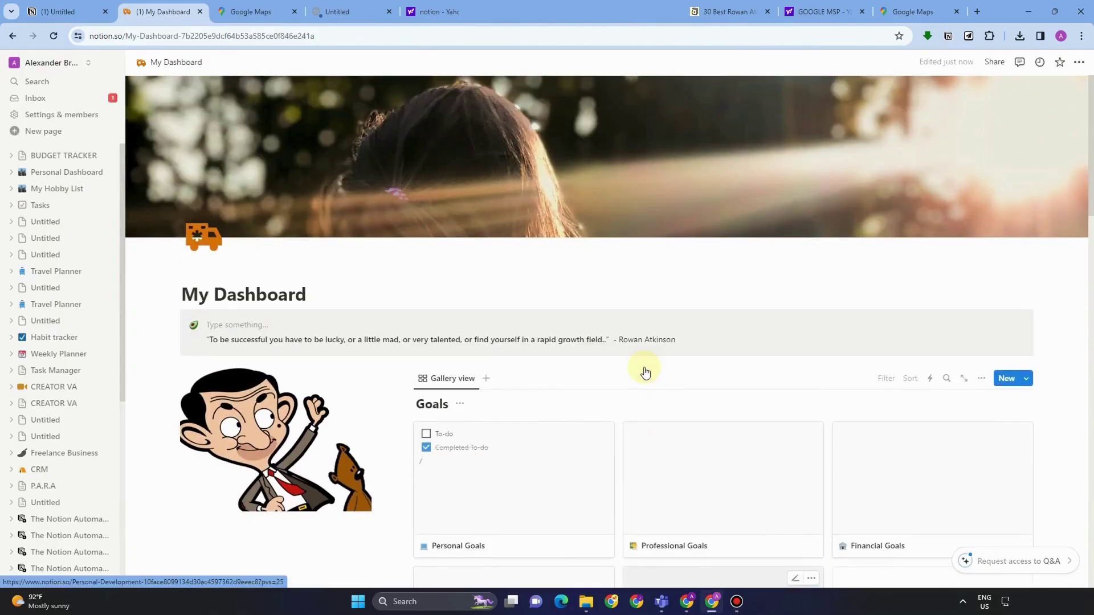
{"action": "scroll", "coordinate": [645, 373], "scroll_direction": "down", "scroll_amount": 13}
{"action": "scroll", "coordinate": [640, 408], "scroll_direction": "down", "scroll_amount": 8}
{"action": "scroll", "coordinate": [643, 369], "scroll_direction": "up", "scroll_amount": 20}
{"action": "scroll", "coordinate": [647, 389], "scroll_direction": "down", "scroll_amount": 7}
{"action": "scroll", "coordinate": [647, 389], "scroll_direction": "down", "scroll_amount": 10}
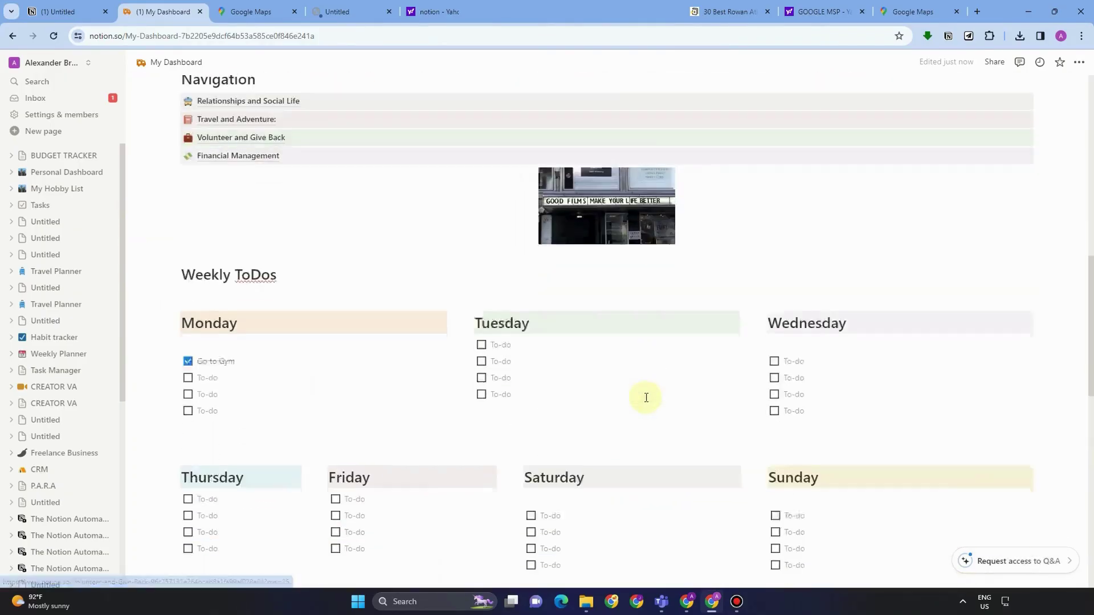
{"action": "scroll", "coordinate": [643, 370], "scroll_direction": "up", "scroll_amount": 2}
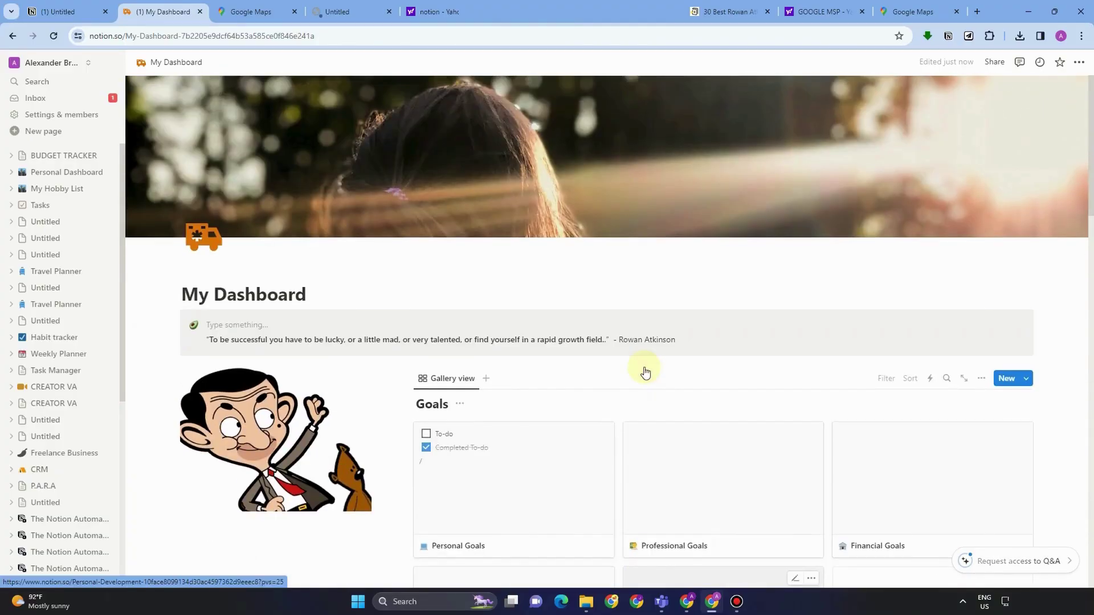
{"action": "scroll", "coordinate": [647, 383], "scroll_direction": "down", "scroll_amount": 10}
{"action": "scroll", "coordinate": [646, 400], "scroll_direction": "down", "scroll_amount": 5}
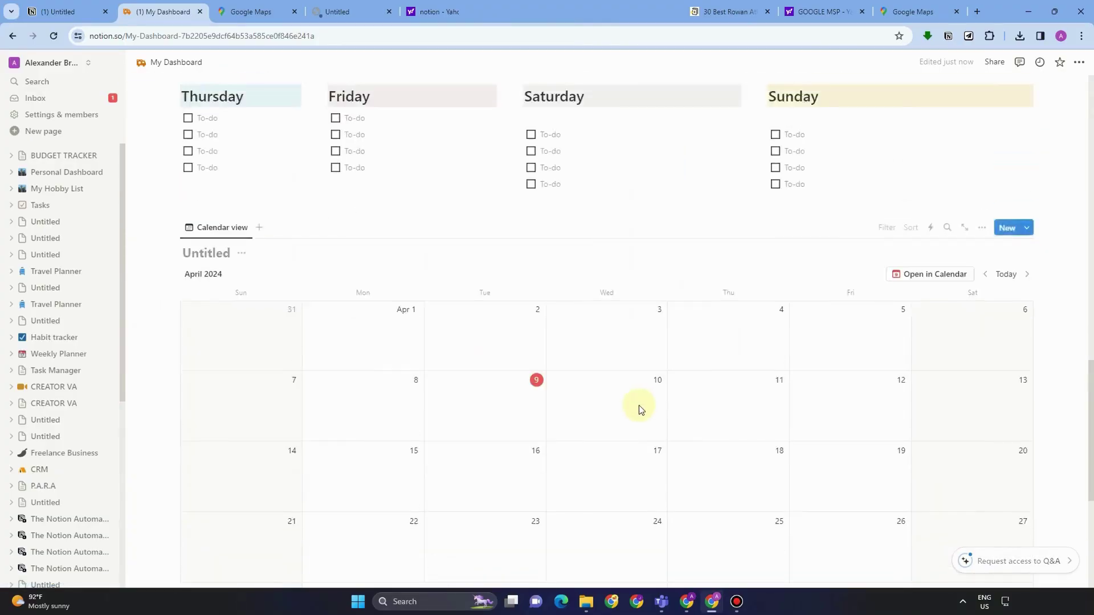